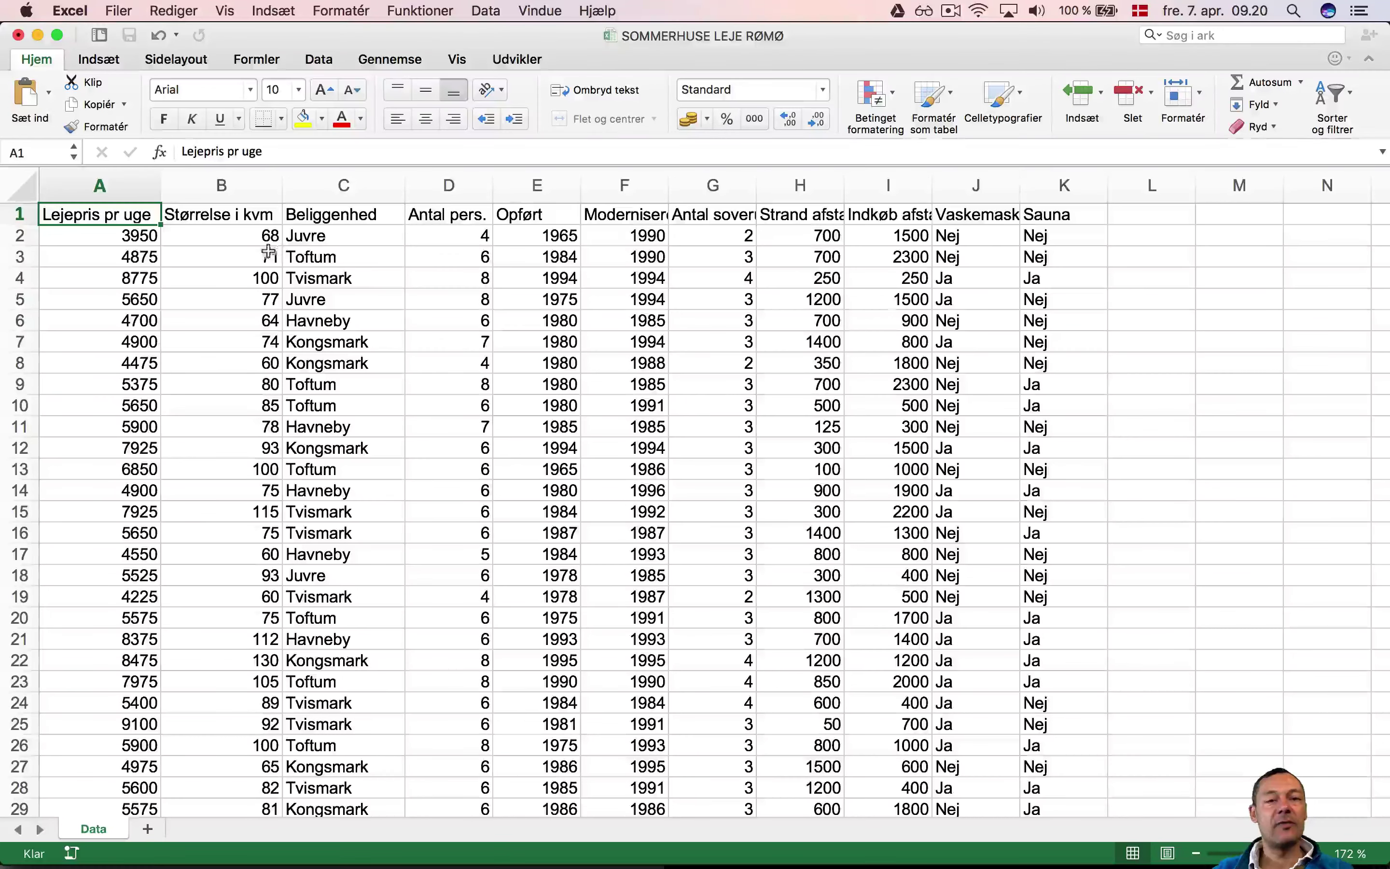
Examine the weekly rent values in column A and the house sizes in column B
left_click(124, 239)
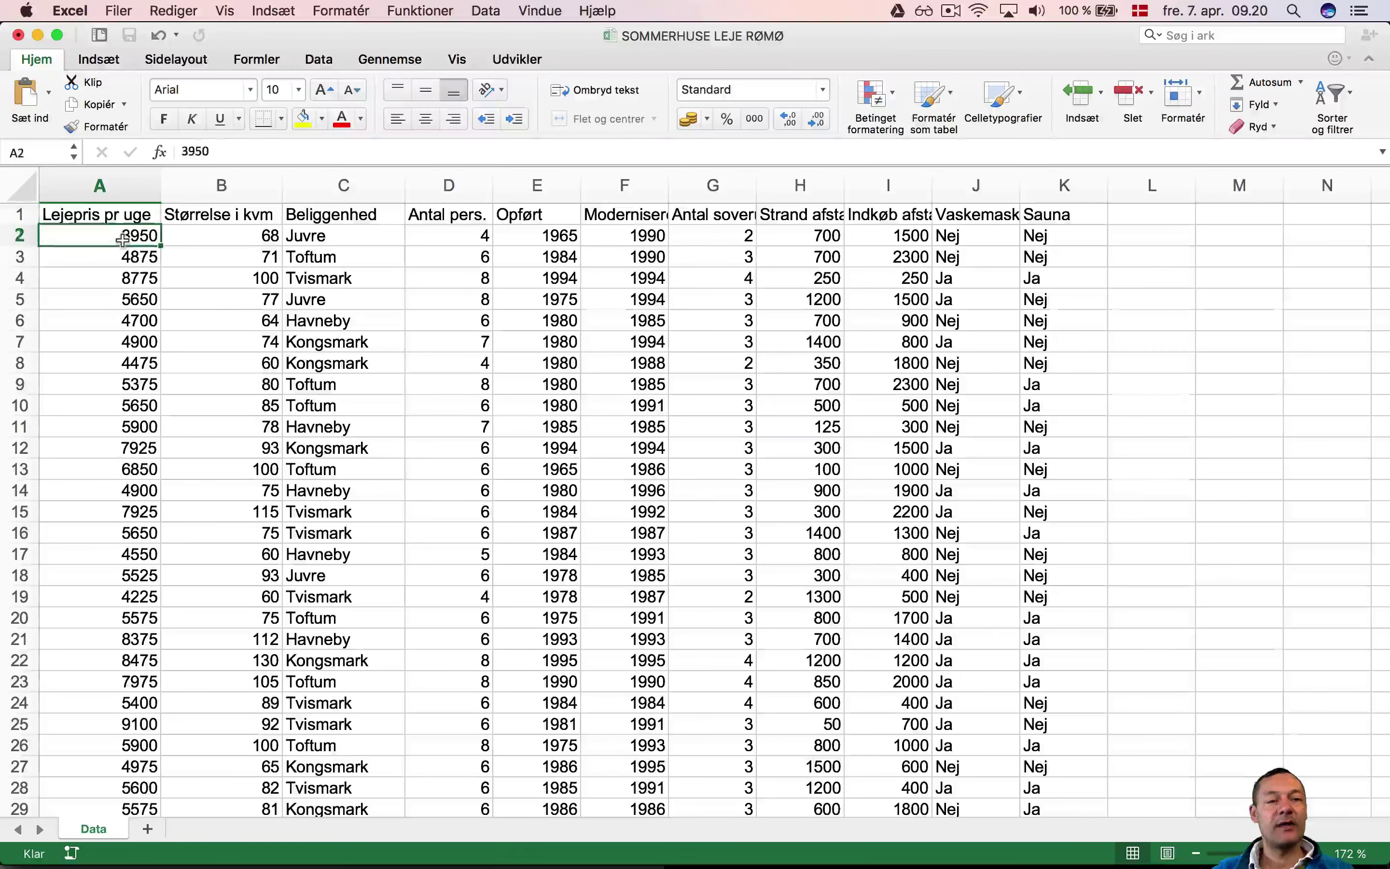
left_click(122, 270)
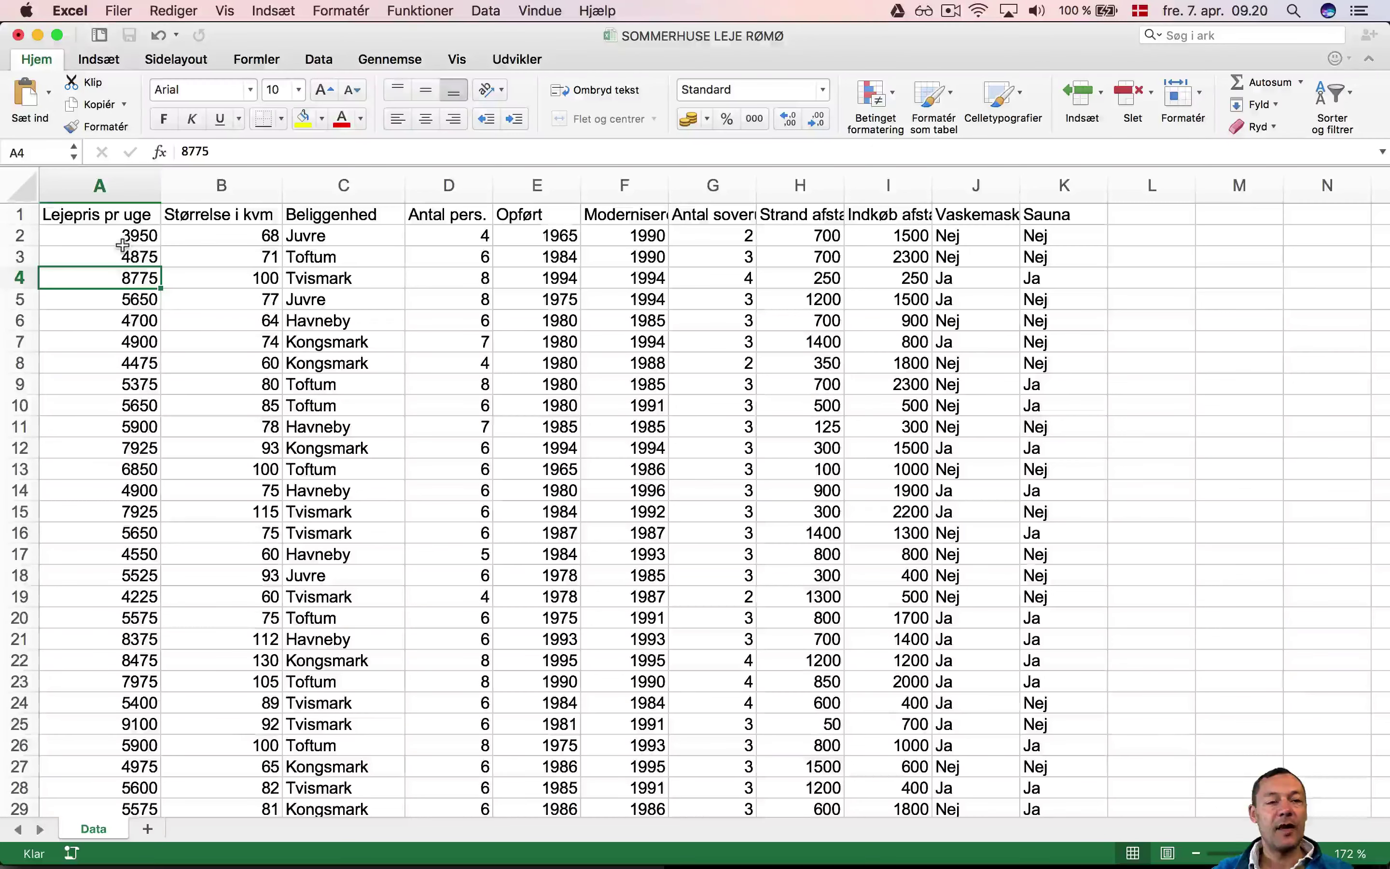
left_click(221, 236)
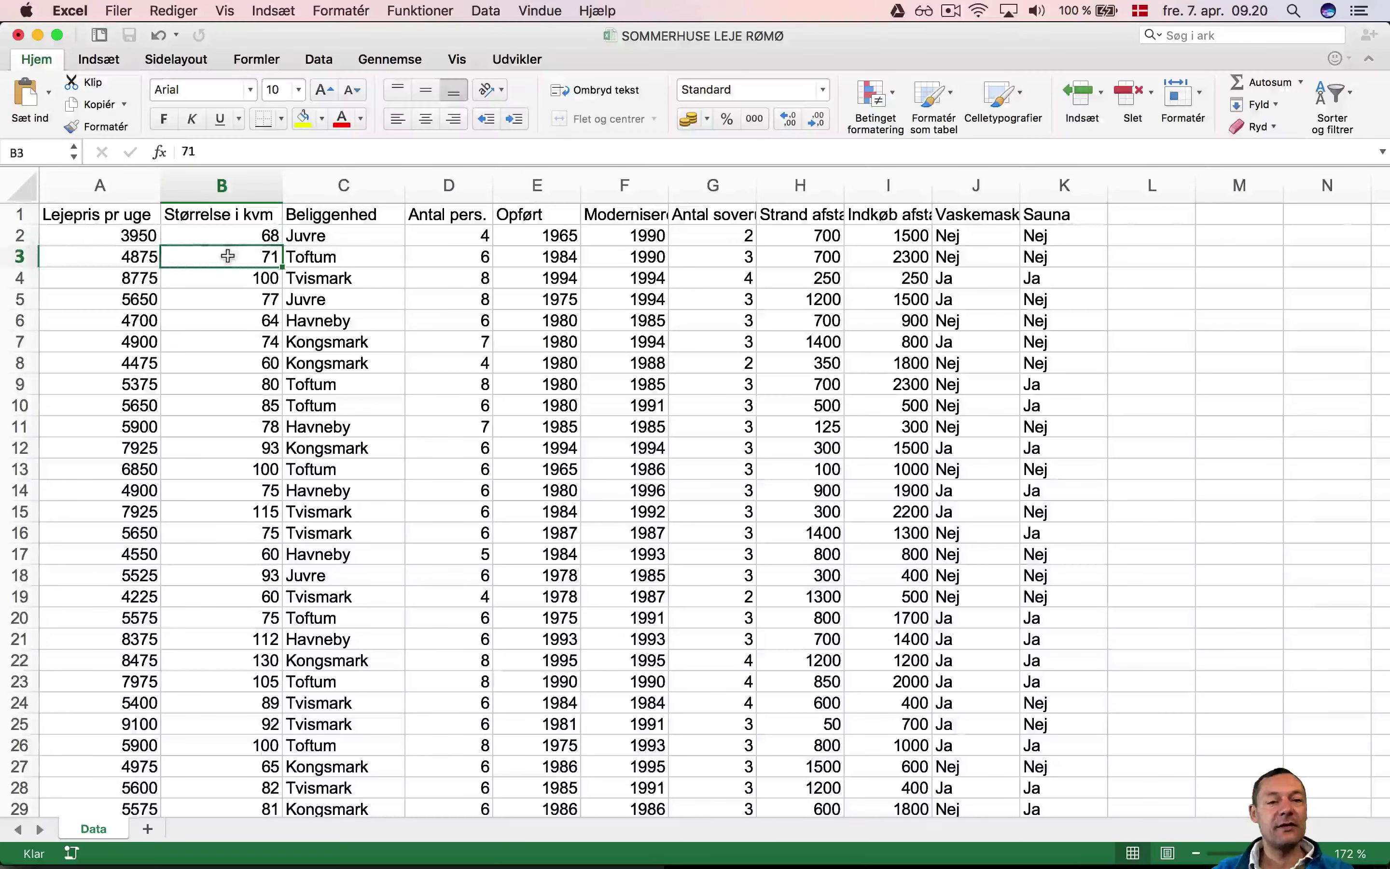
left_click(227, 257)
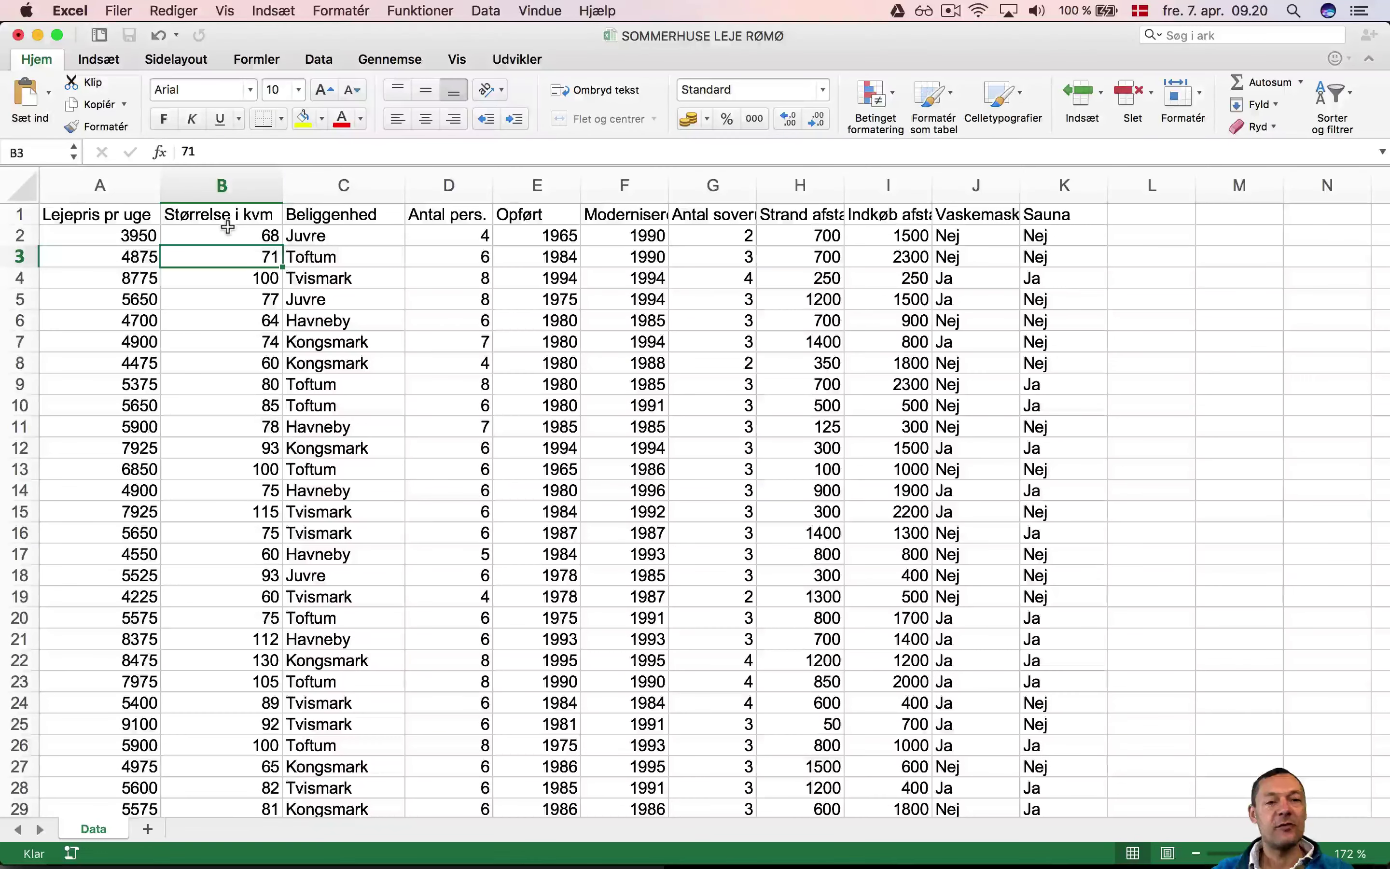
Switch to Chrome and open the Indledning page of the tepedu.com statistics notes
key("super+Tab")
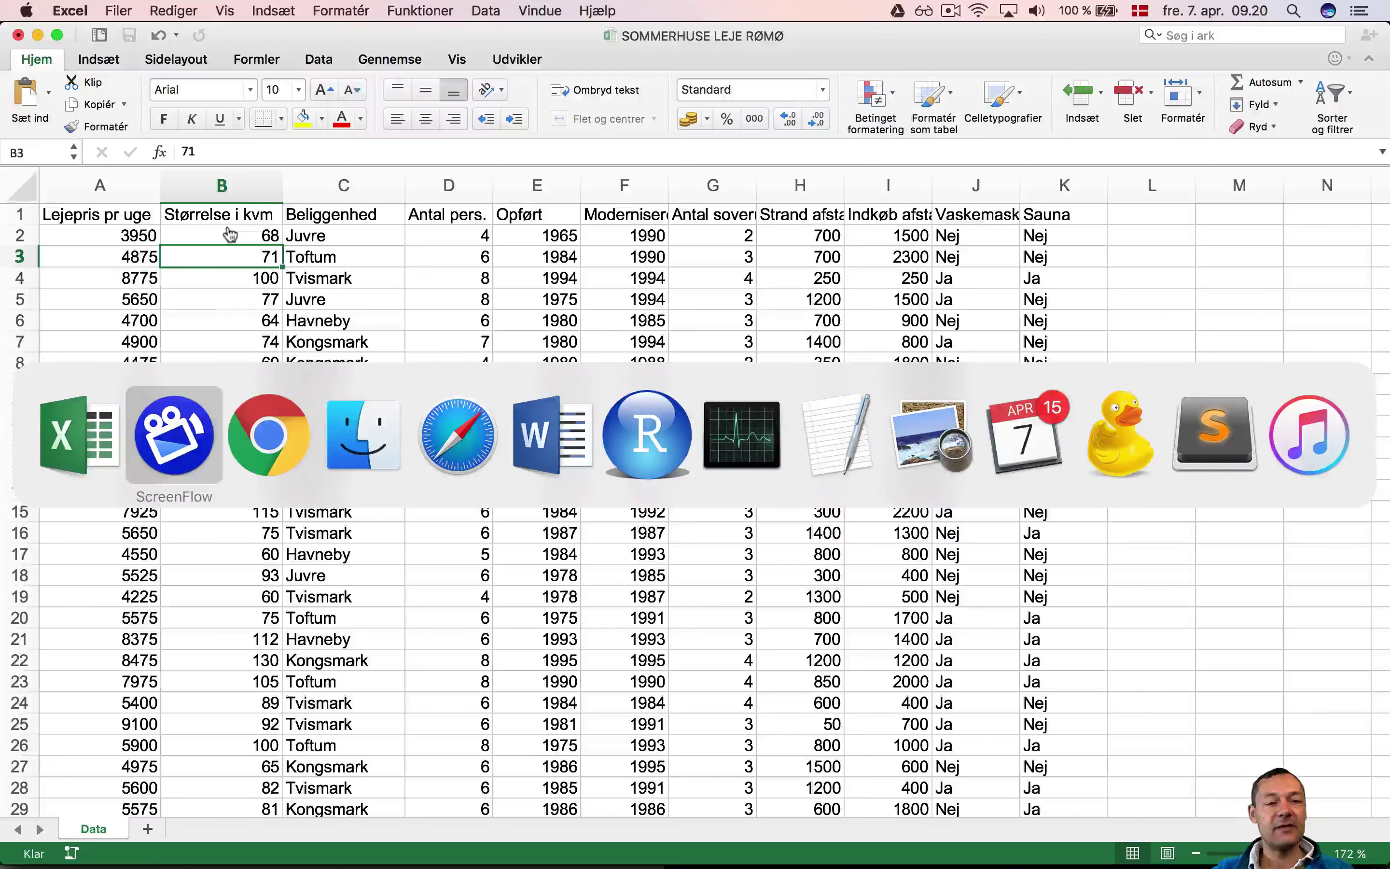
key("super+Tab")
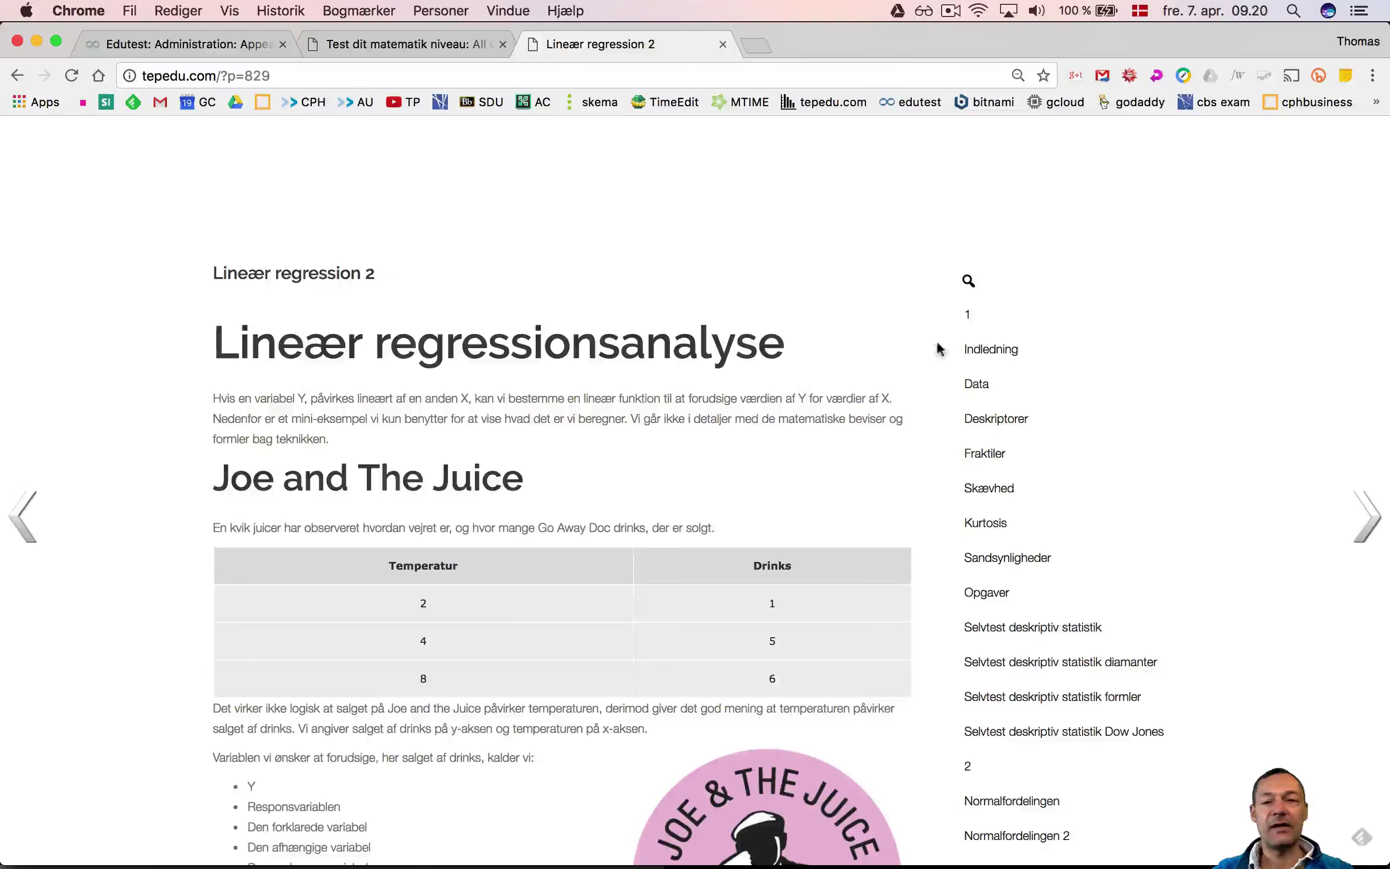
left_click(1015, 351)
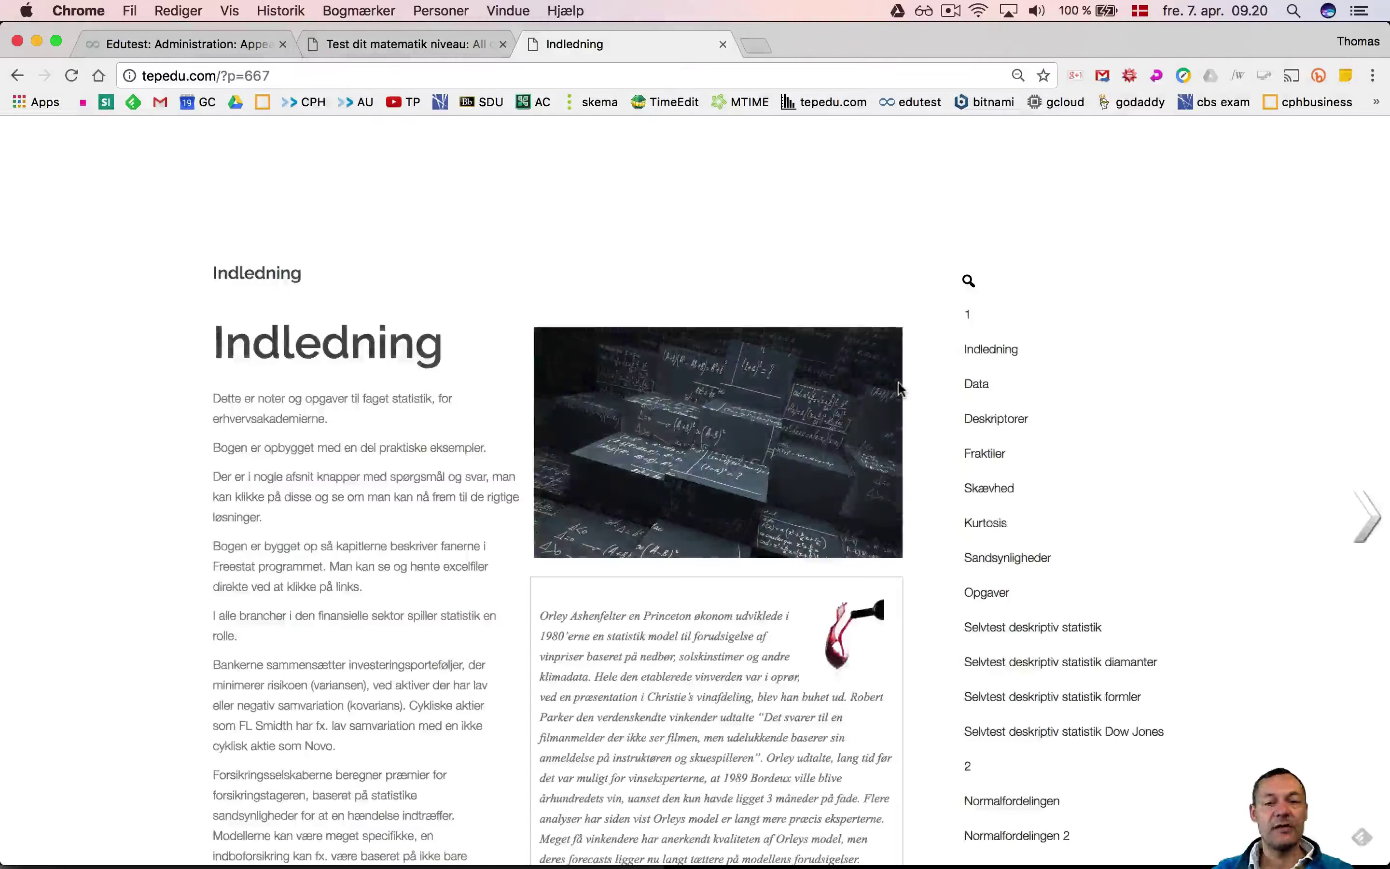
Download the FREESTAT workbook from the Freestat section into the Moodle 3.2 folder and open it in Excel
scroll(899, 388, "down", 10)
left_click(816, 384)
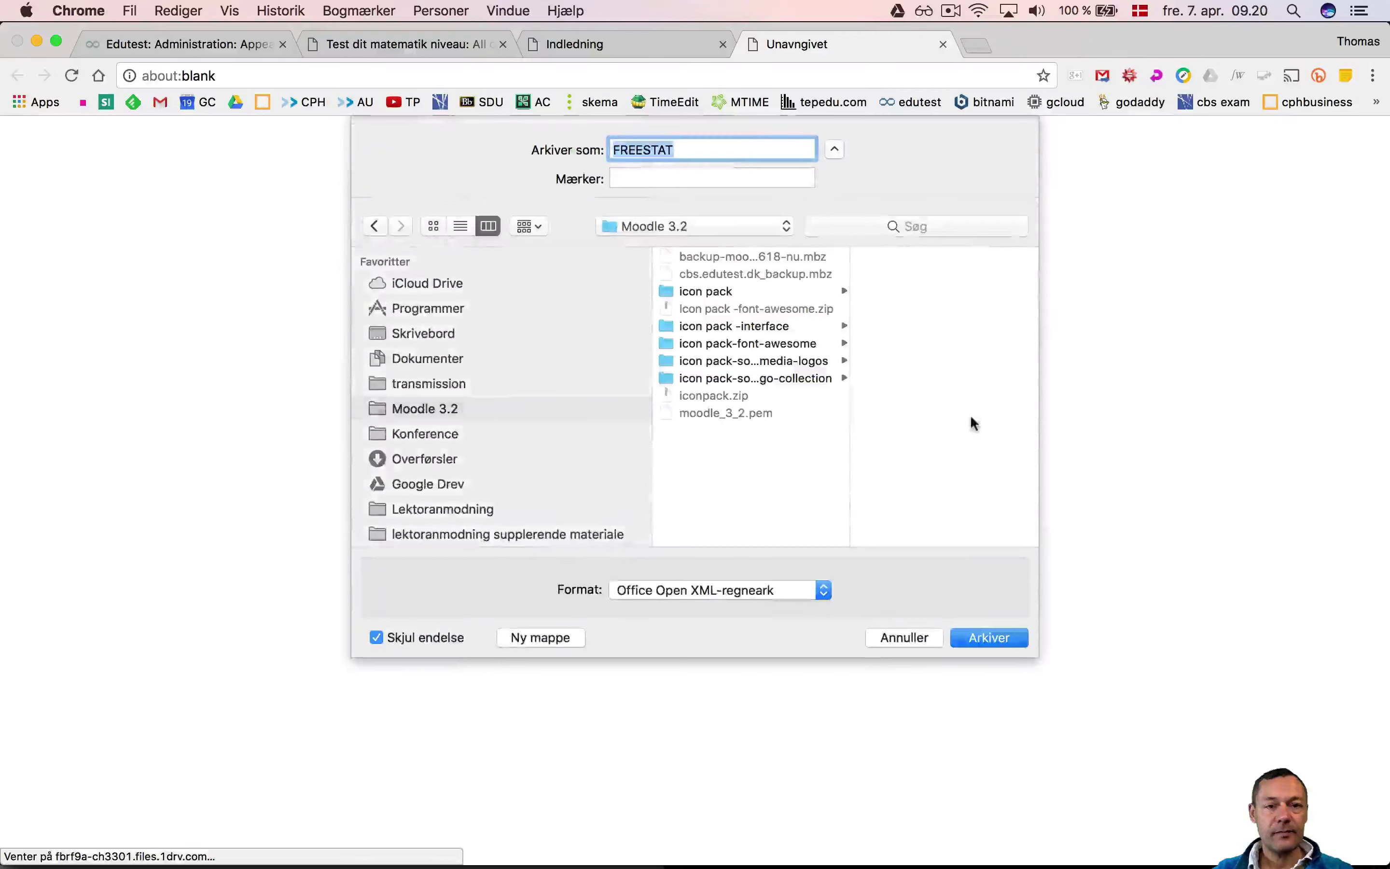
left_click(994, 639)
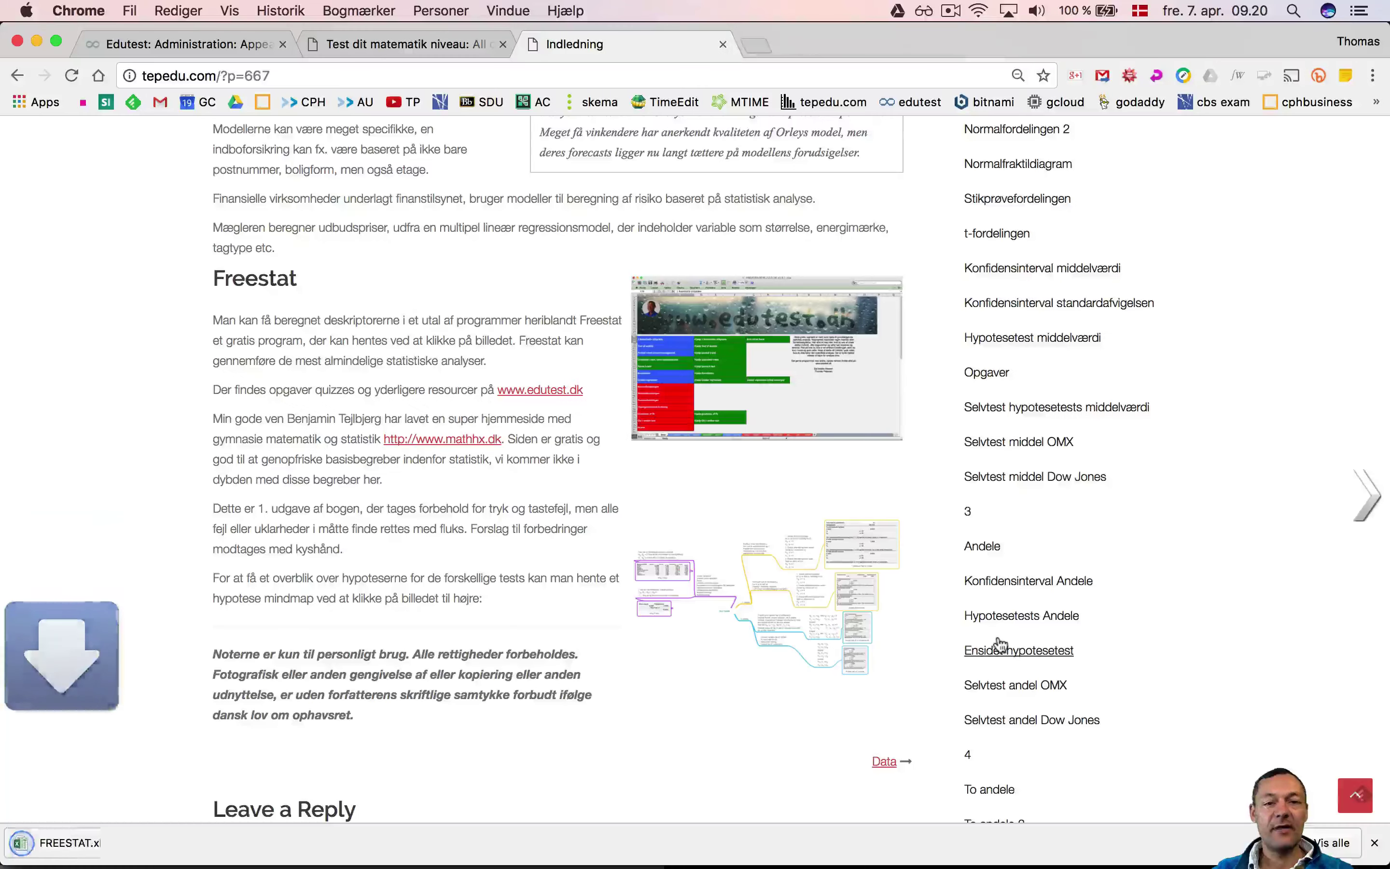
left_click(116, 854)
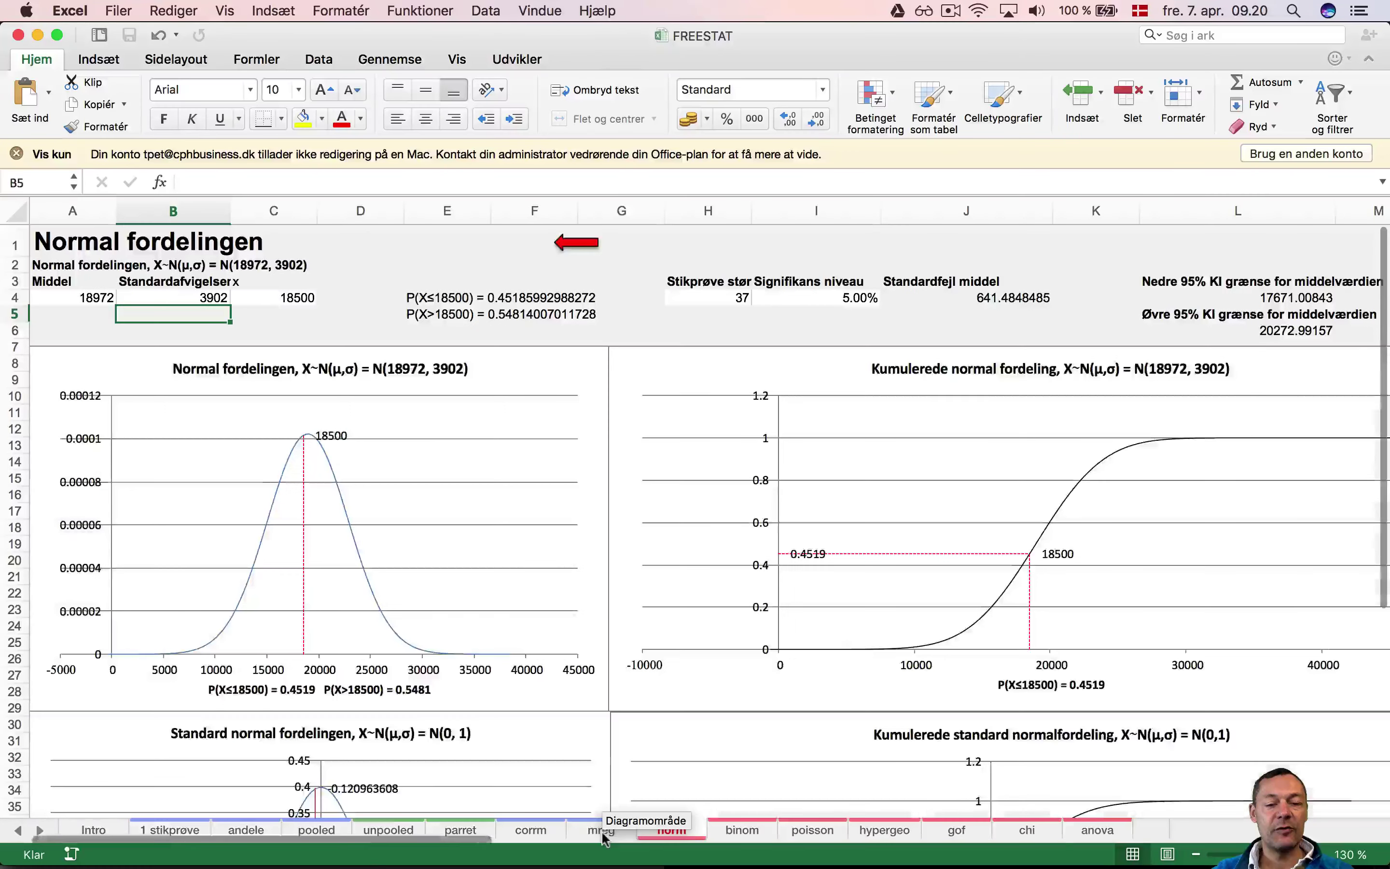
Dismiss the read-only account notice and show the mreg linear regression sheet
left_click(604, 839)
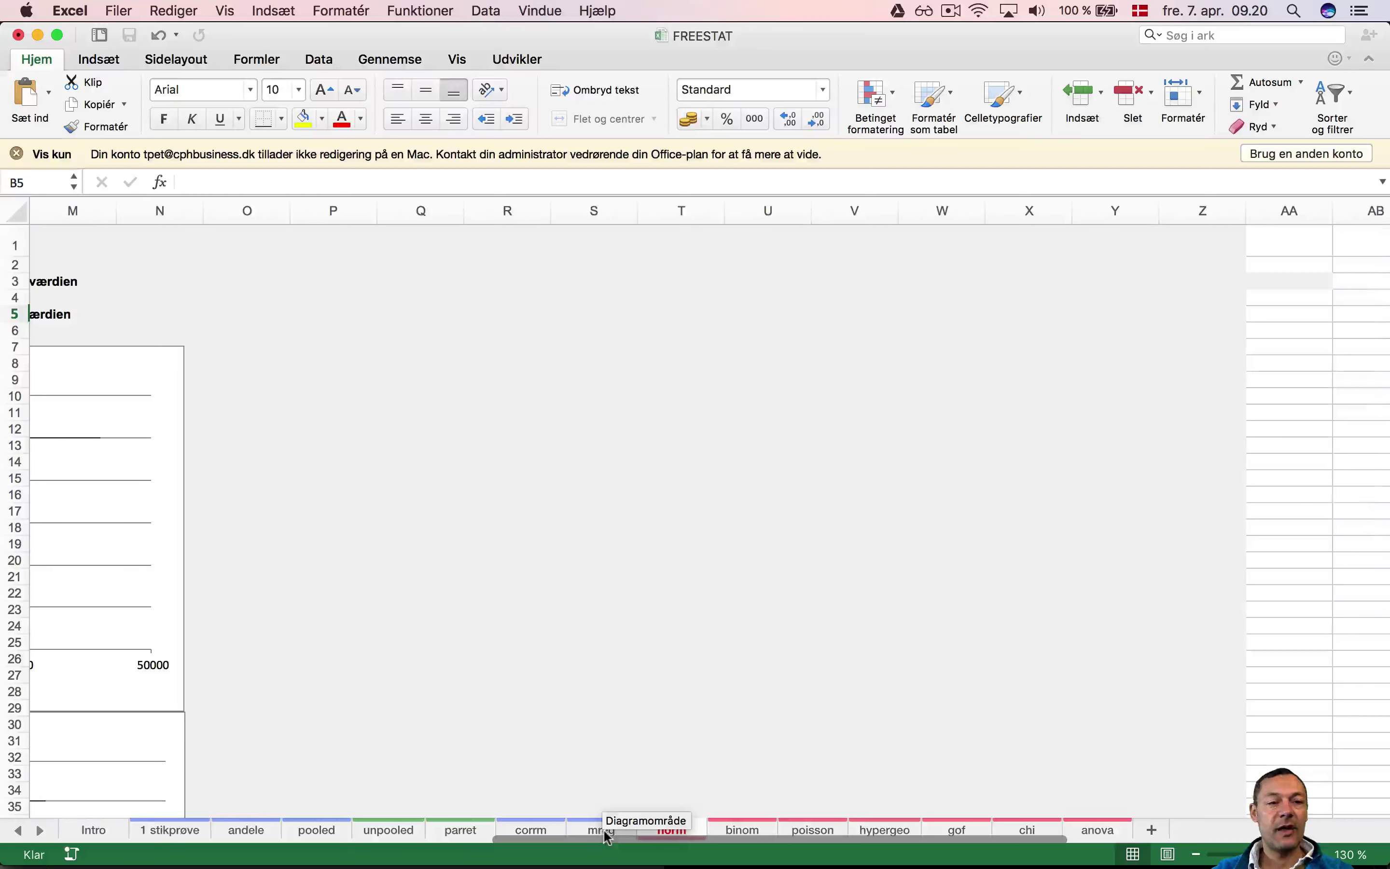
left_click(17, 154)
scroll(435, 365, "left", 10)
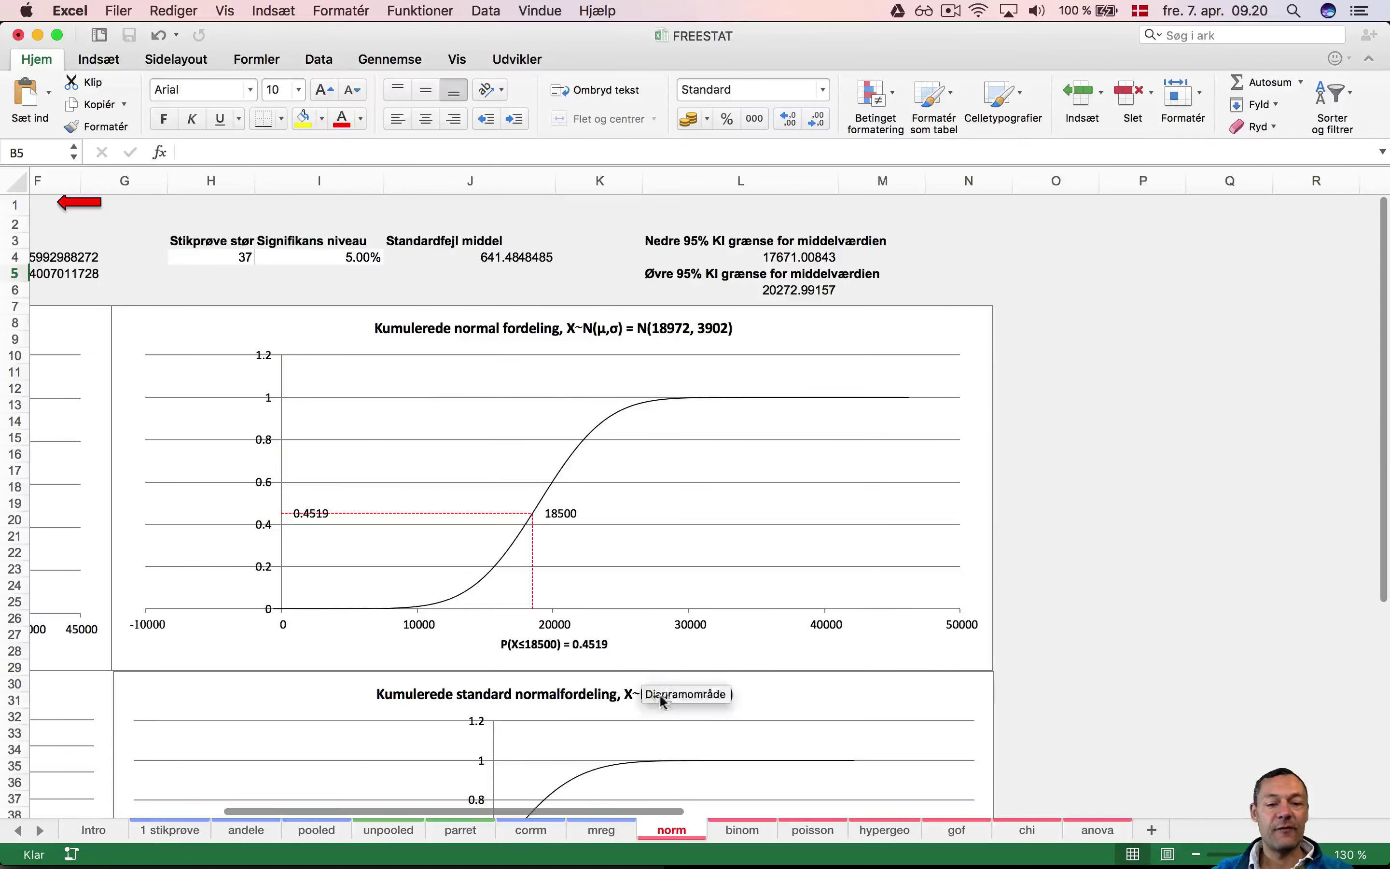
left_click(611, 838)
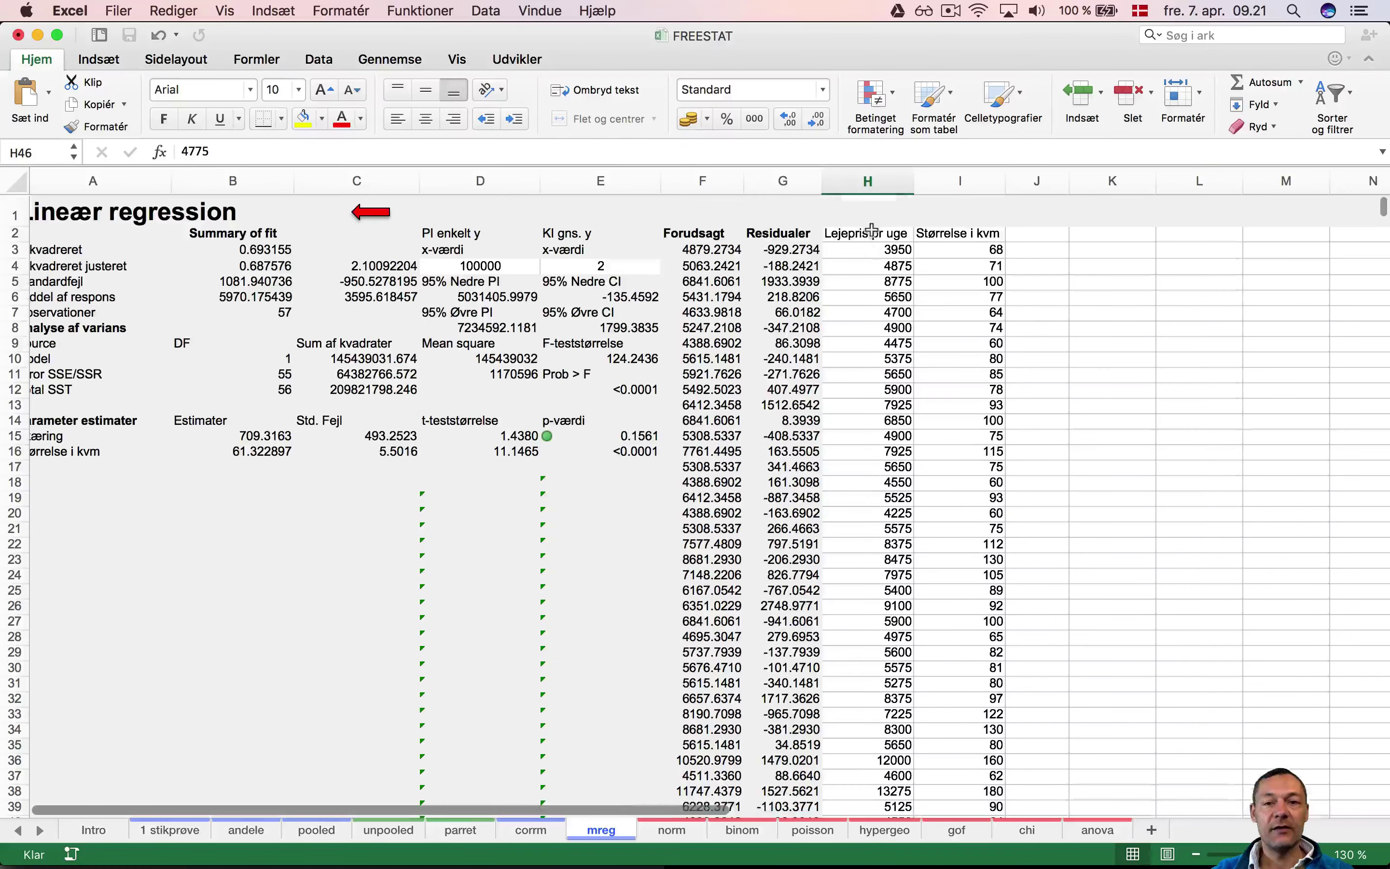
Examine the response column Lejepris pr uge and the independent column Størrelse i kvm on the mreg sheet
left_click(872, 232)
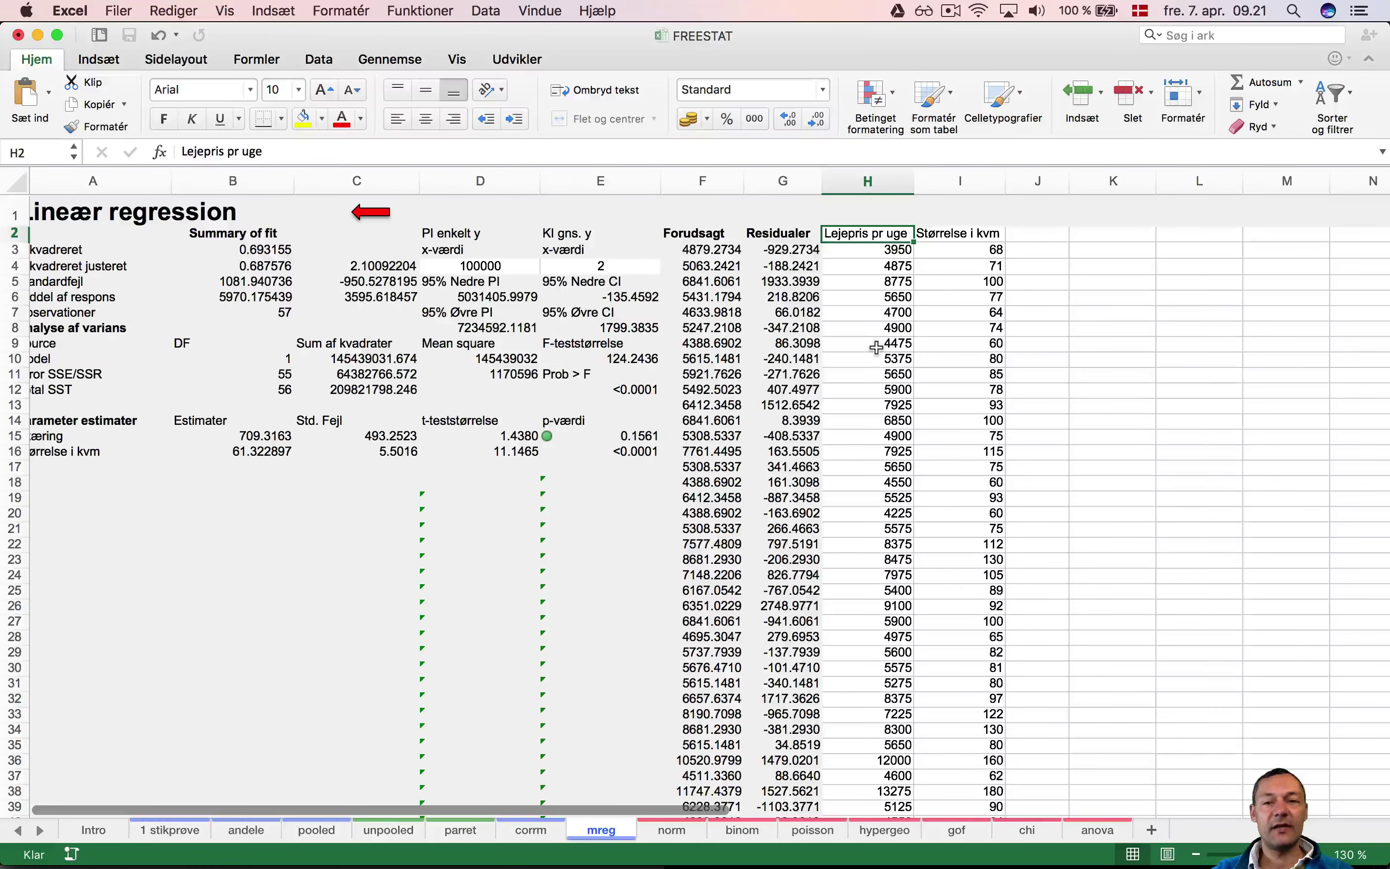
left_click(981, 238)
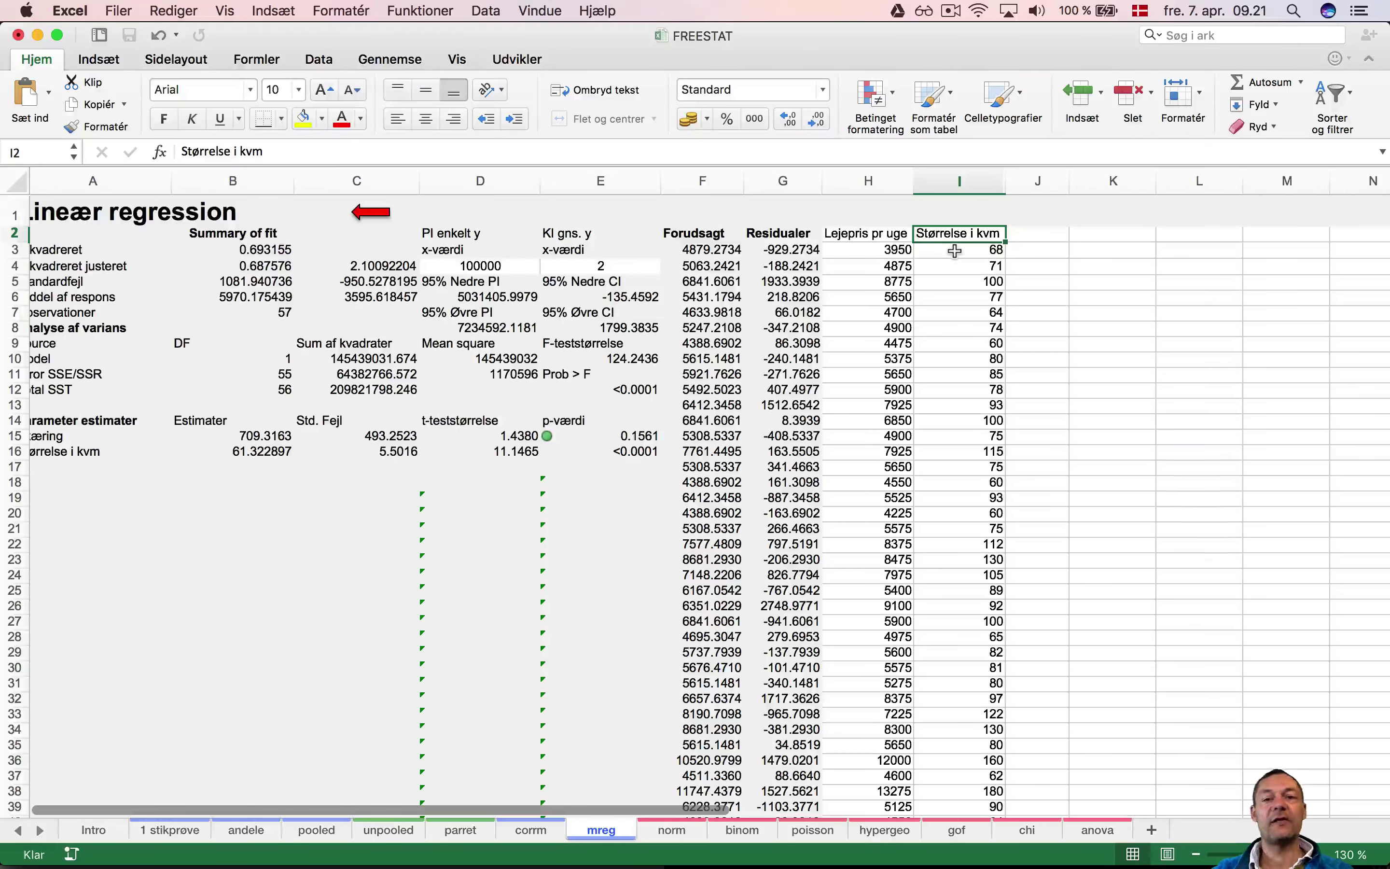
left_click(892, 239)
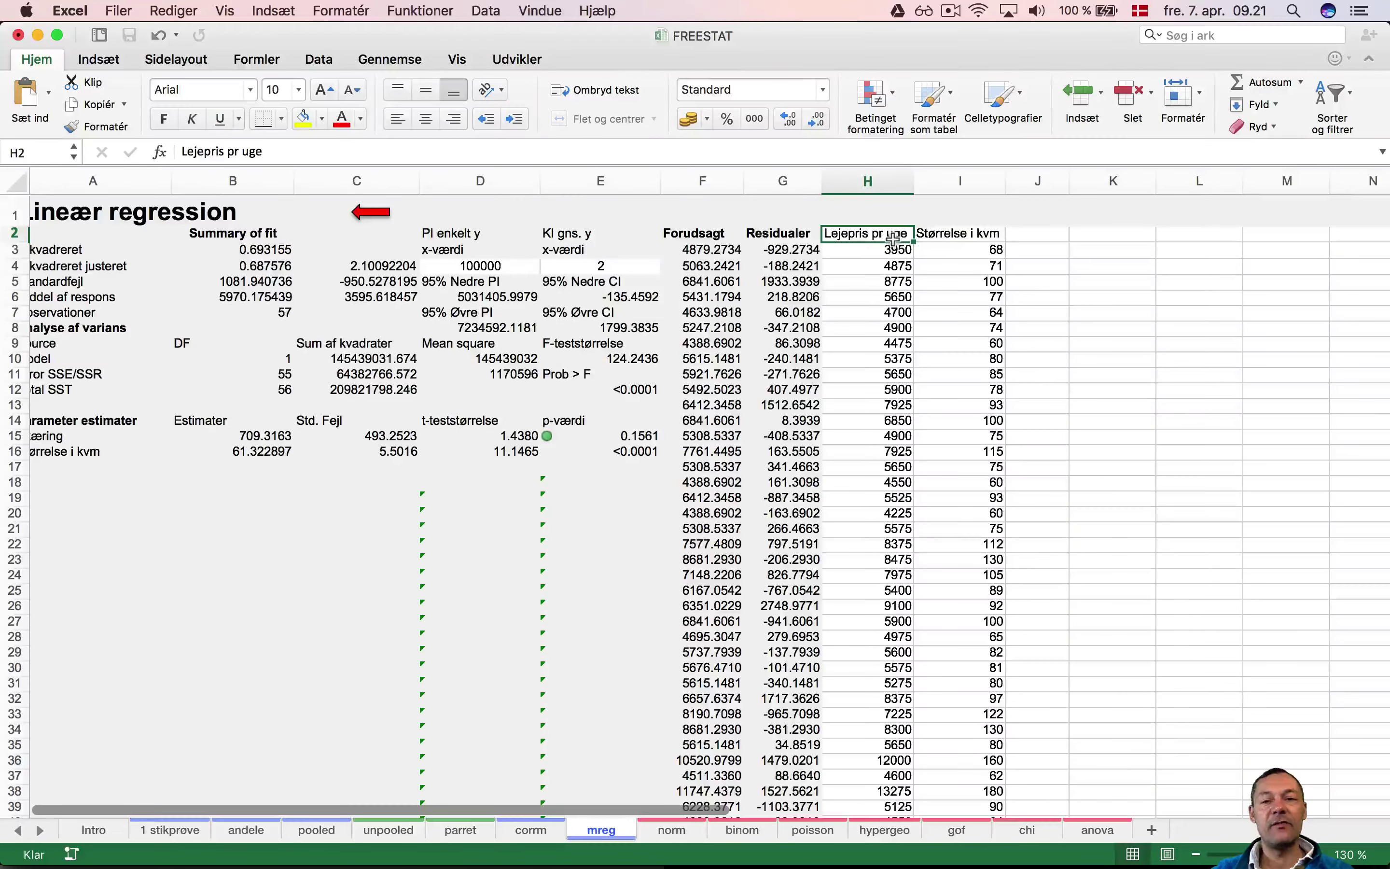
left_click(958, 239)
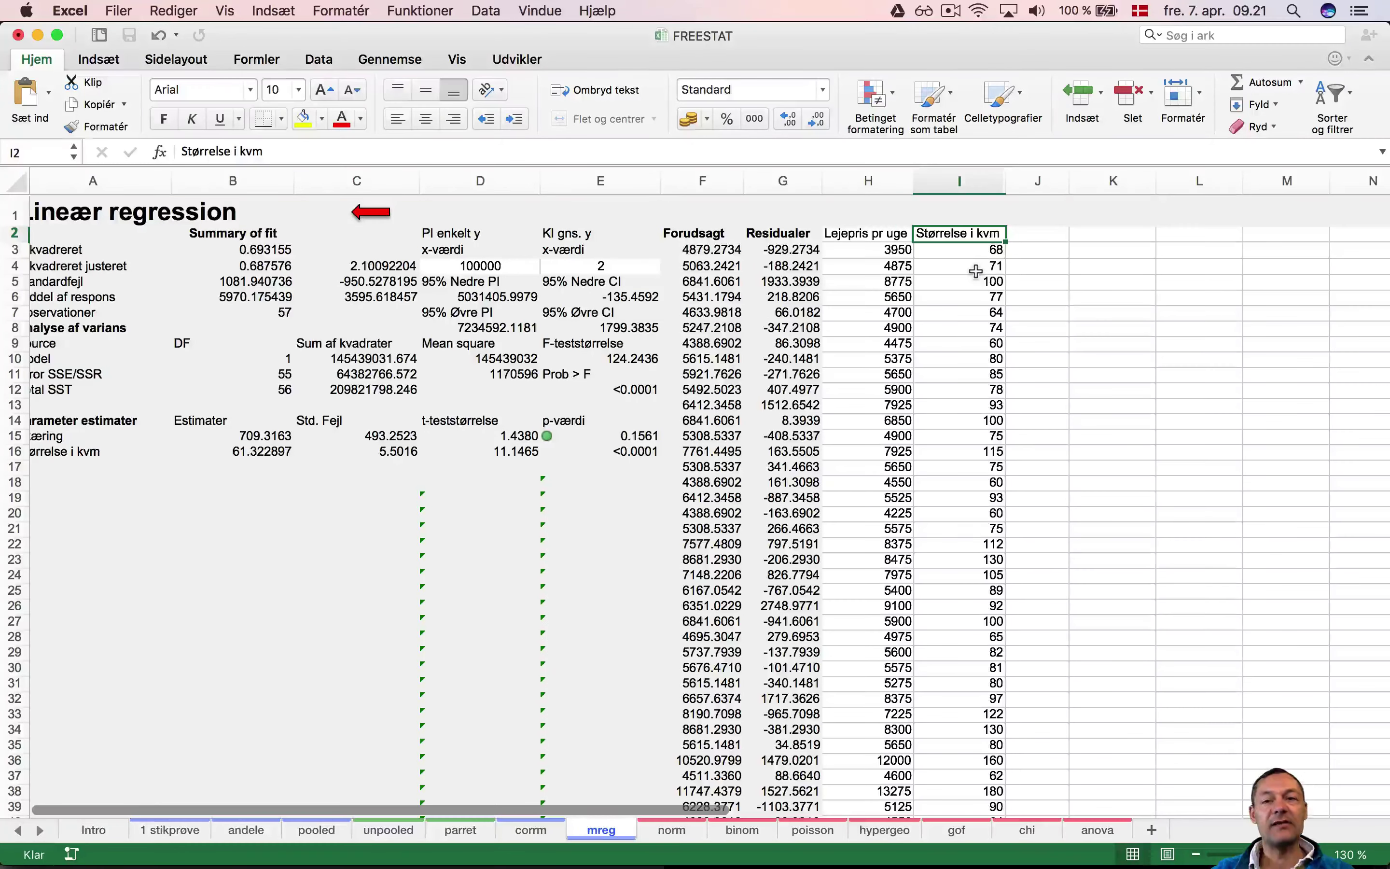
Clear the existing regression data, including both headings, from H2:I59 on the mreg sheet
left_click(891, 235)
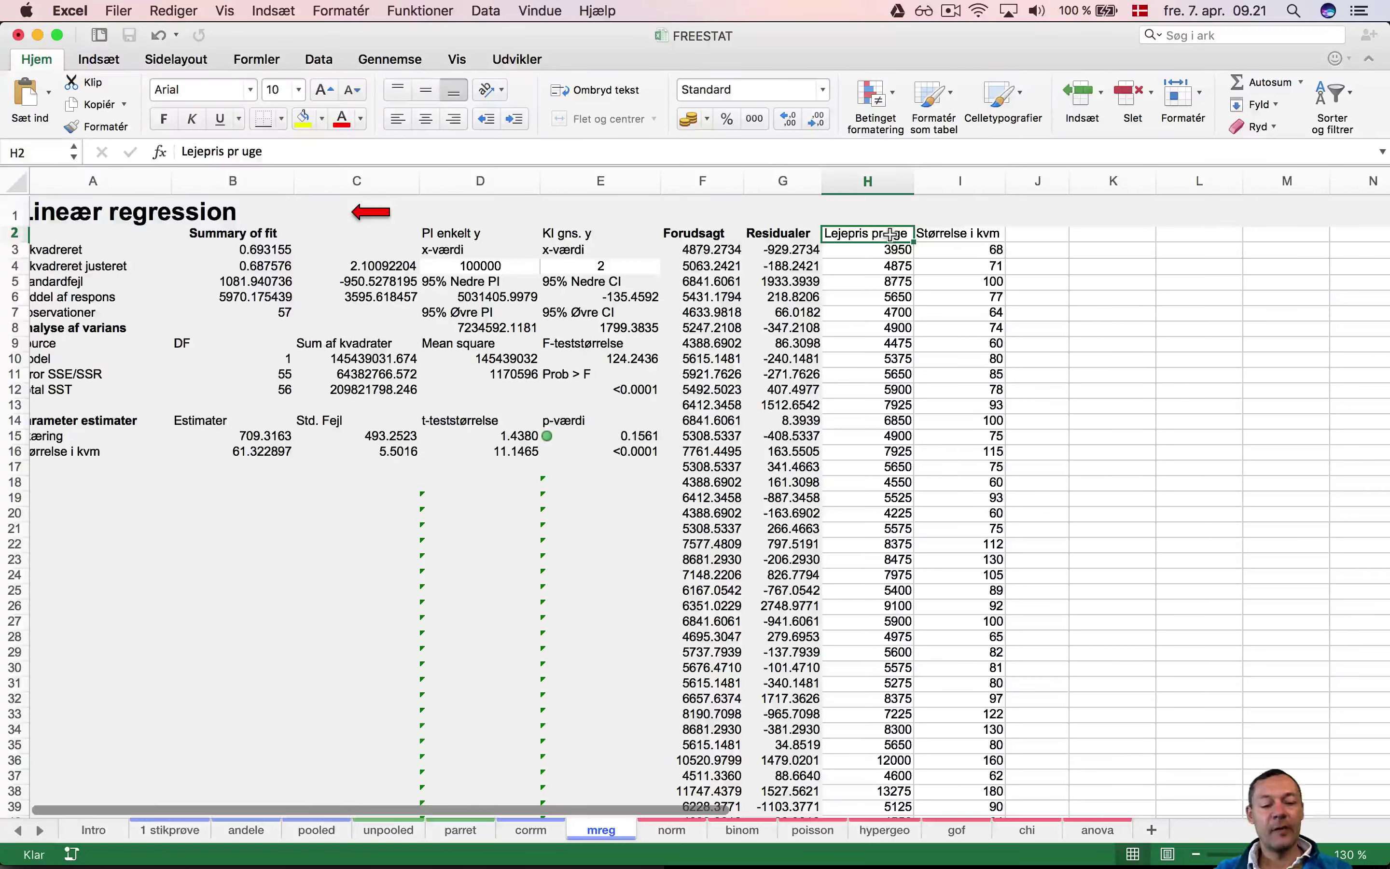
key("super+shift+Down")
key("shift+Right")
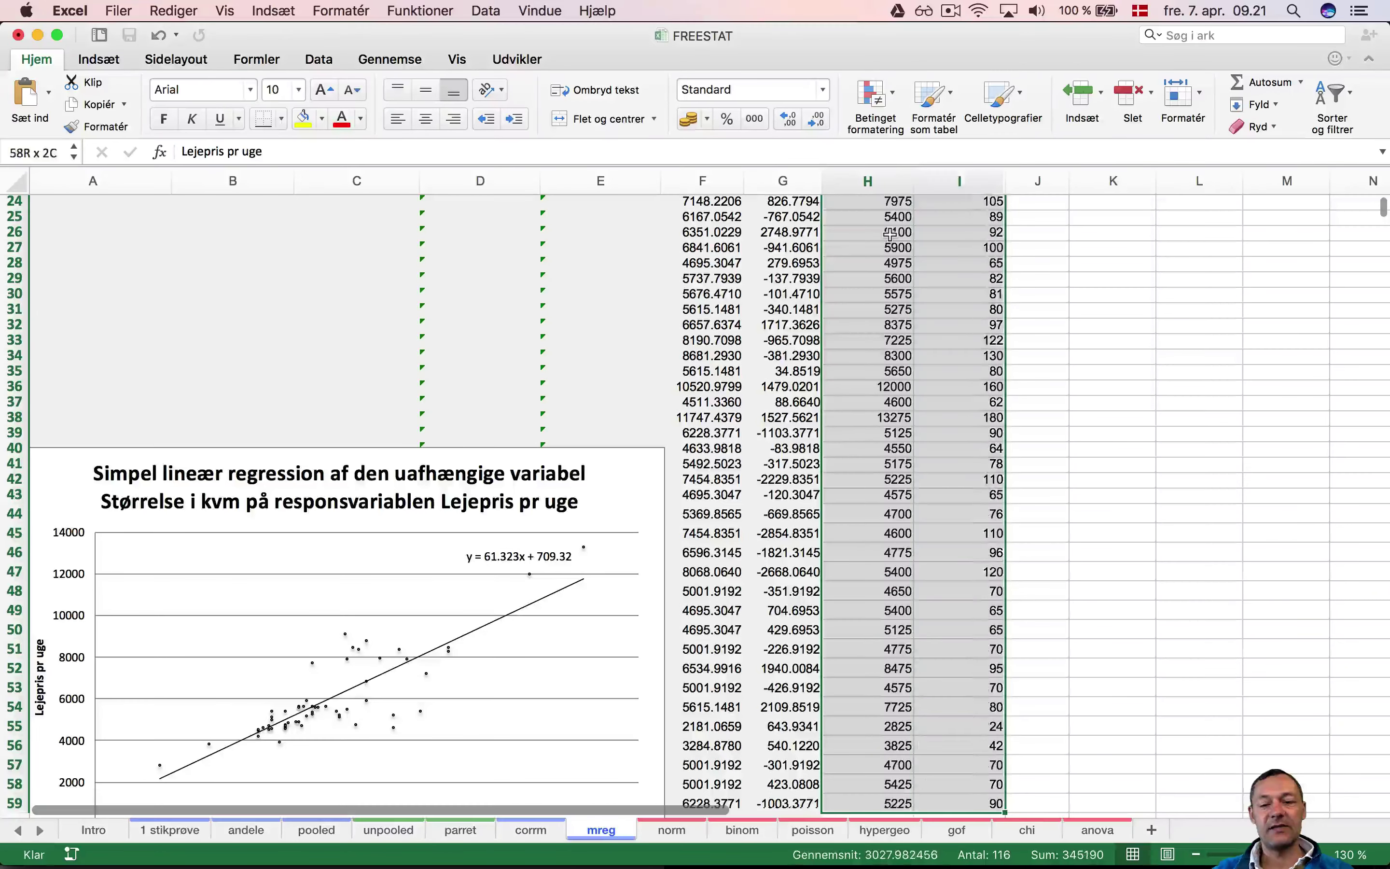
key("super+z")
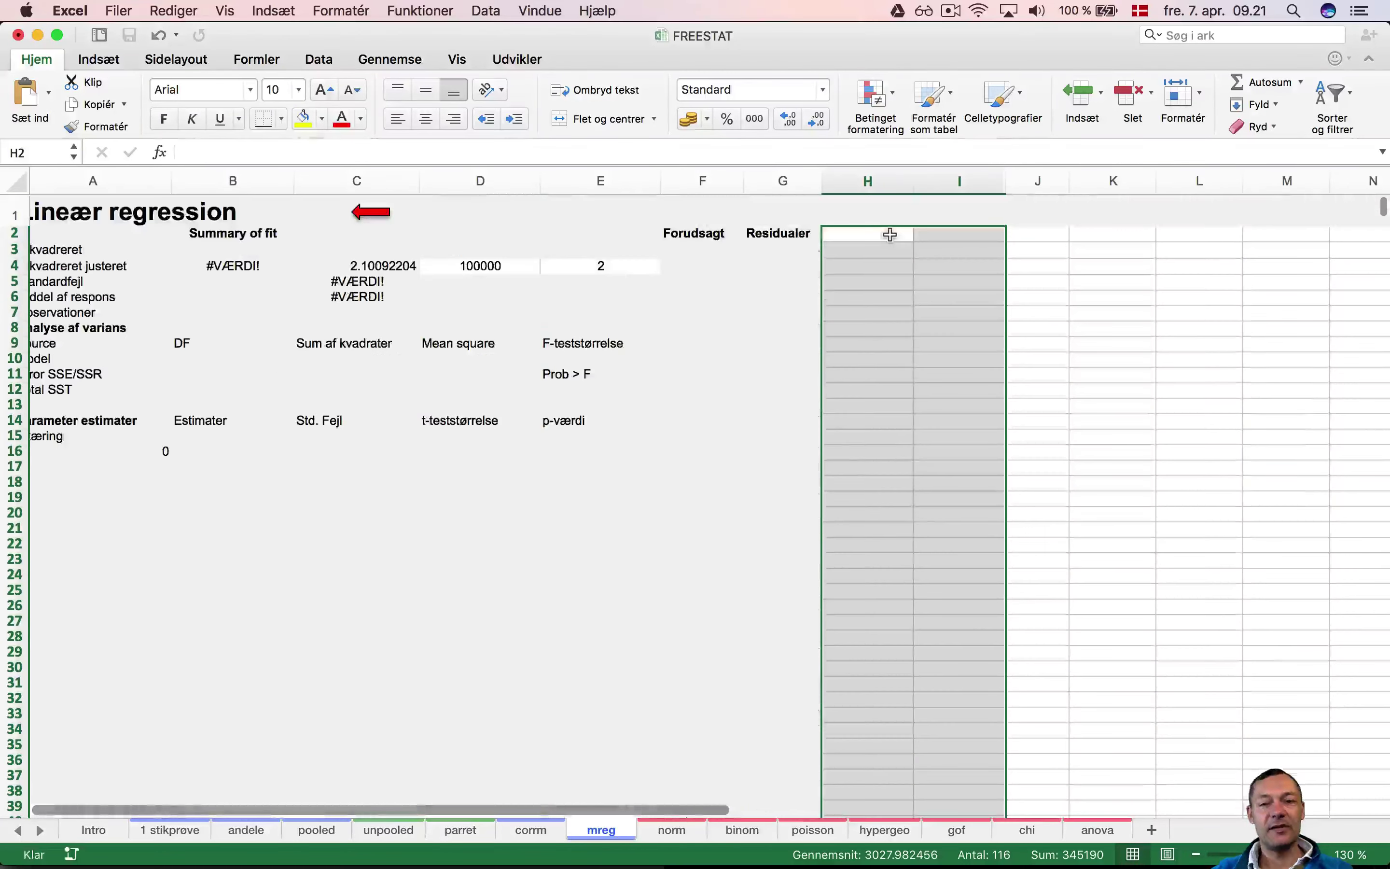
scroll(916, 324, "left", 1)
scroll(916, 323, "down", 1)
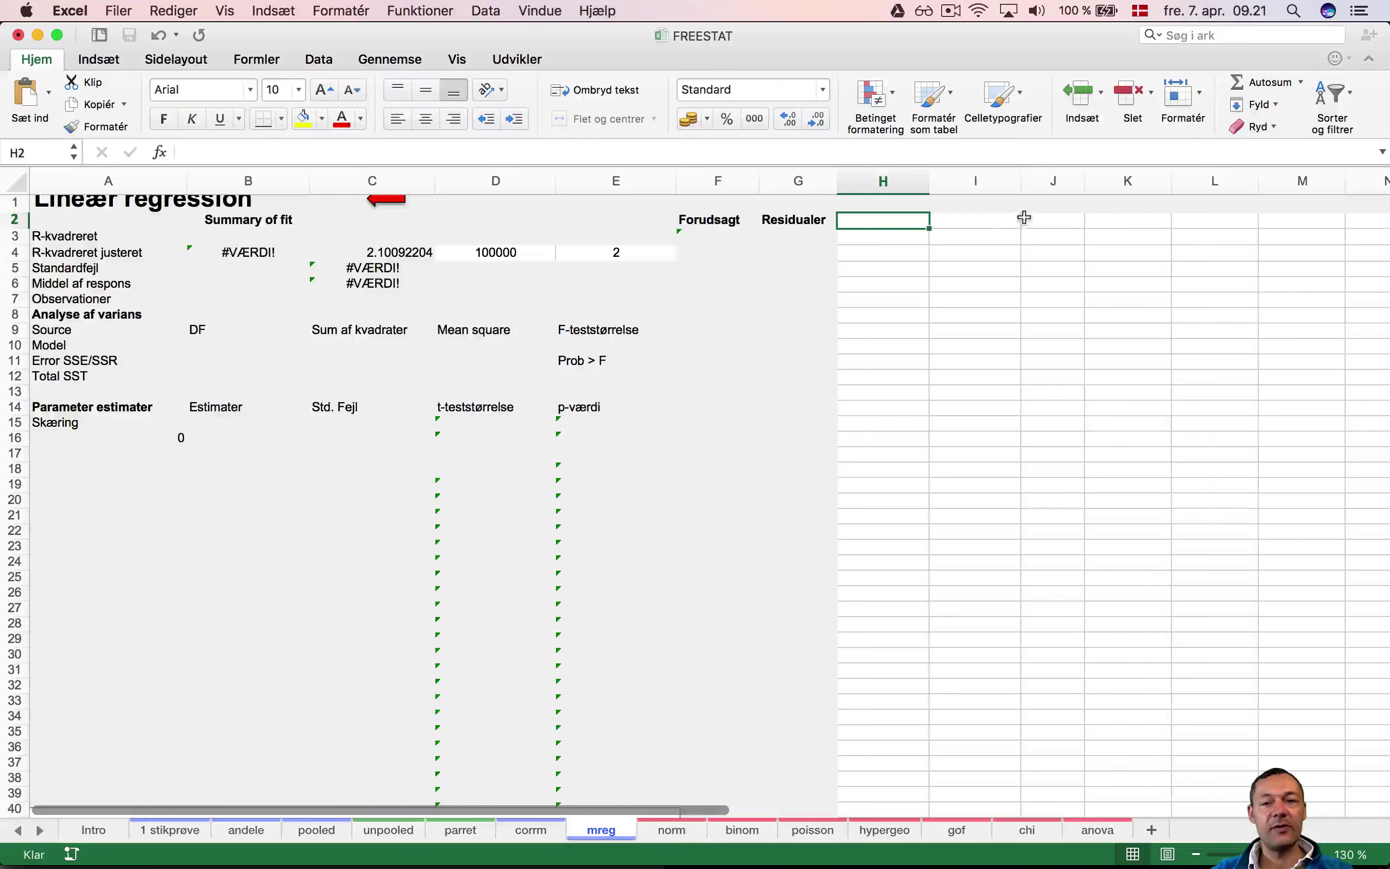
left_click(998, 221)
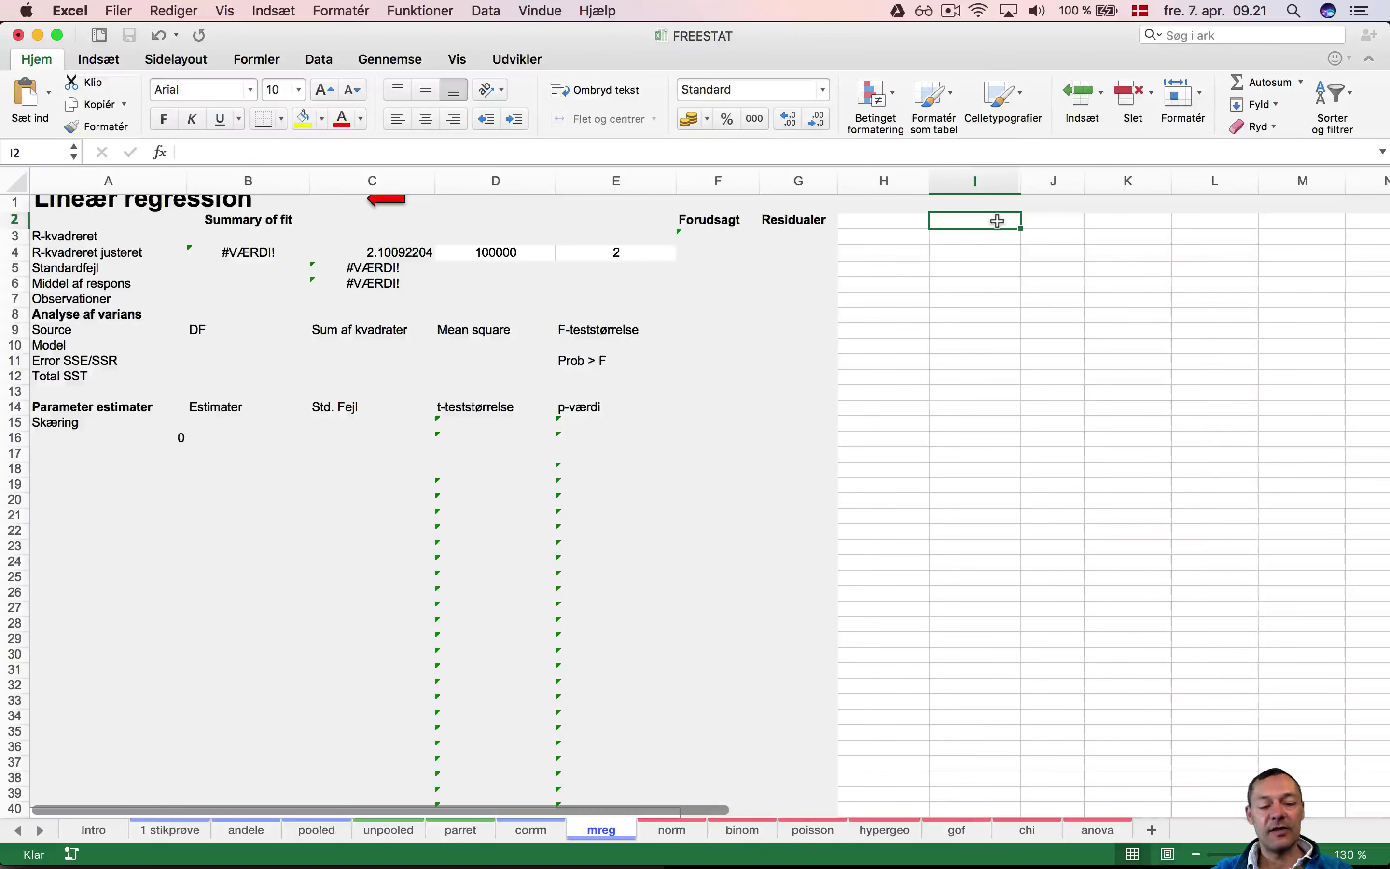
Copy the Lejepris pr uge and Størrelse i kvm columns, A1:B58, from the SOMMERHUSE LEJE RØMØ workbook
key("super+grave")
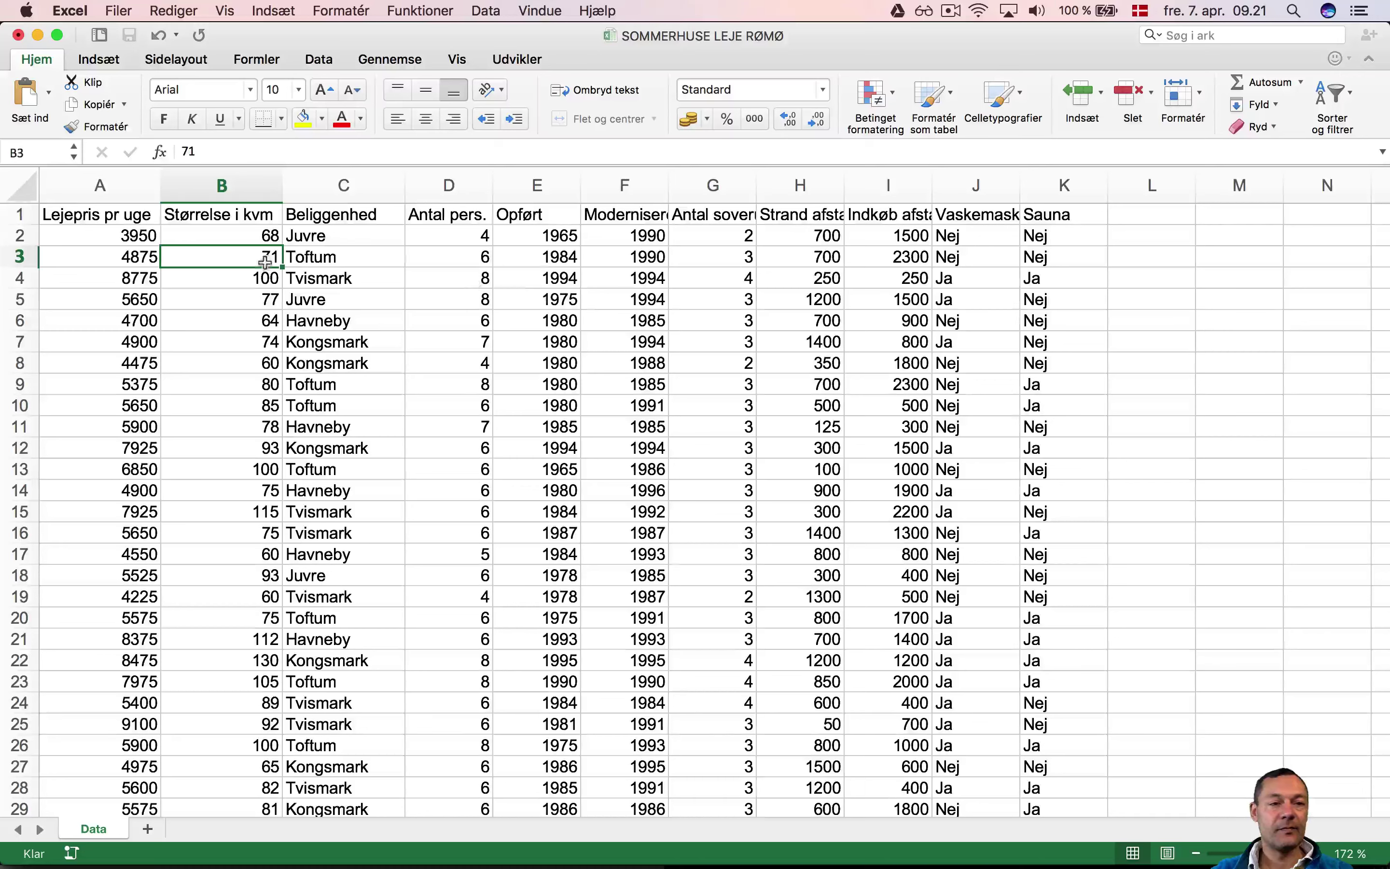
left_click(78, 215)
key("super+shift+Down")
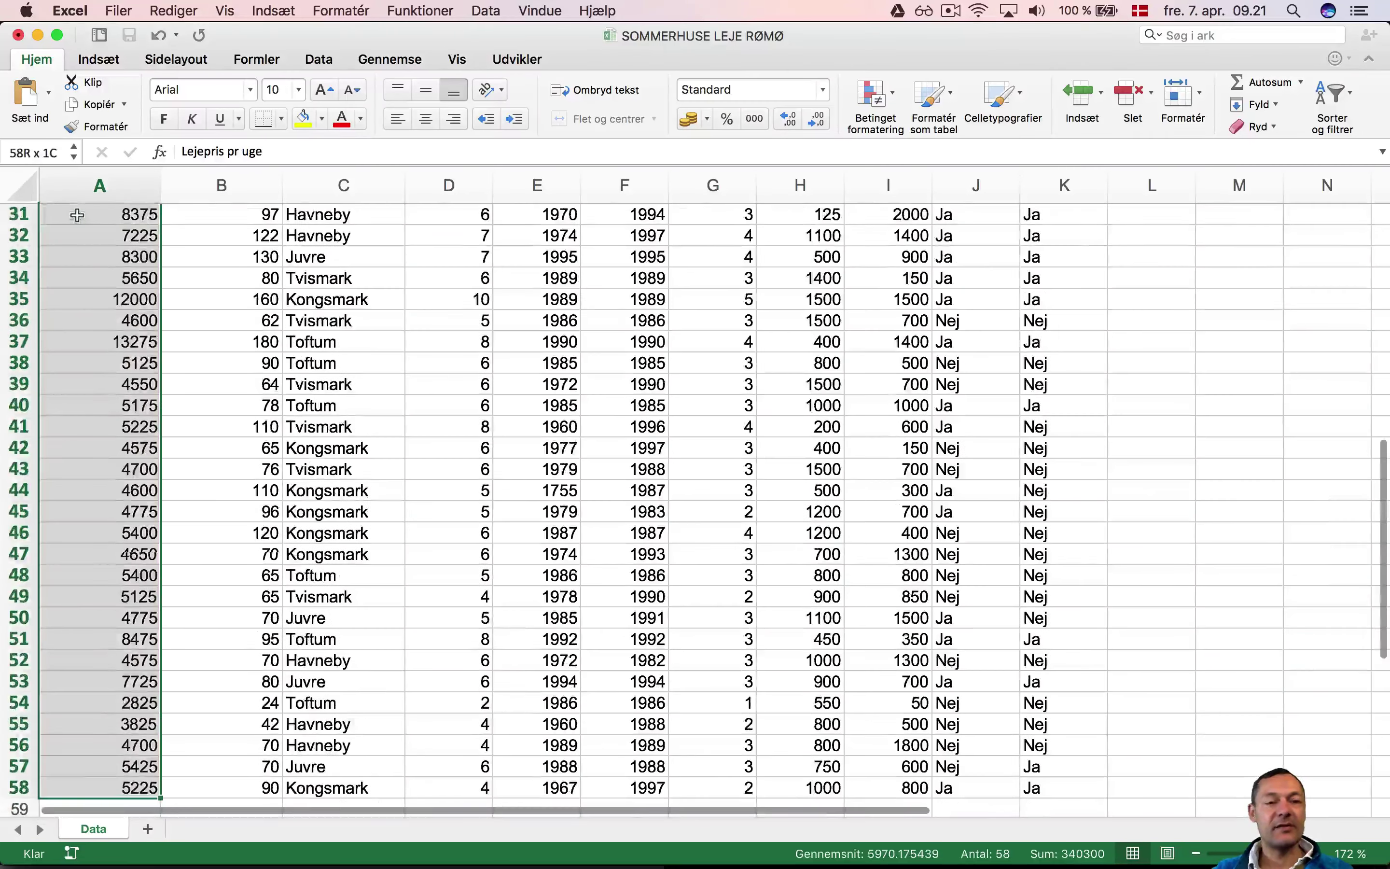
key("shift+Right")
scroll(78, 215, "up", 10)
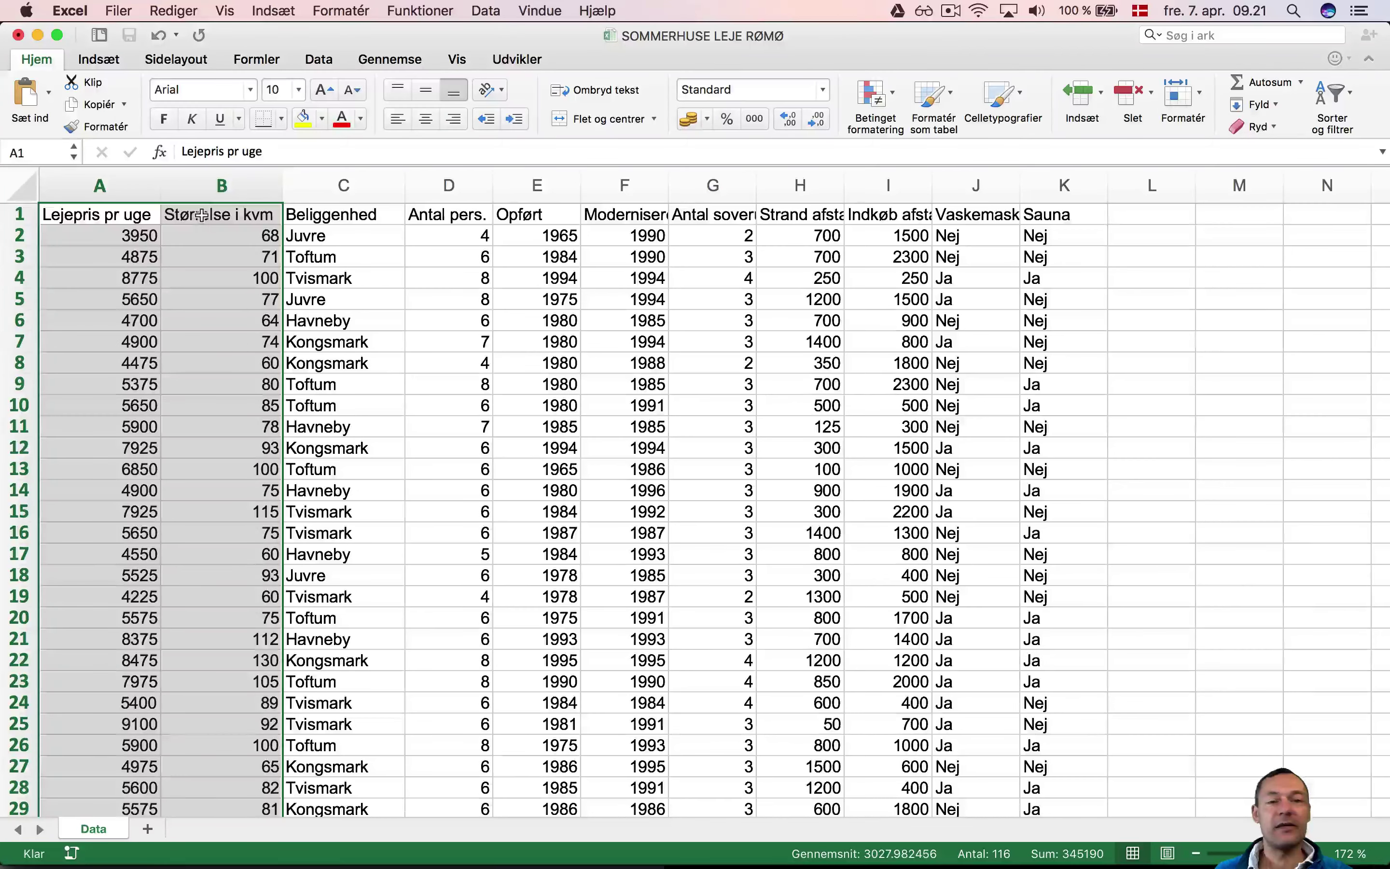
key("super+c")
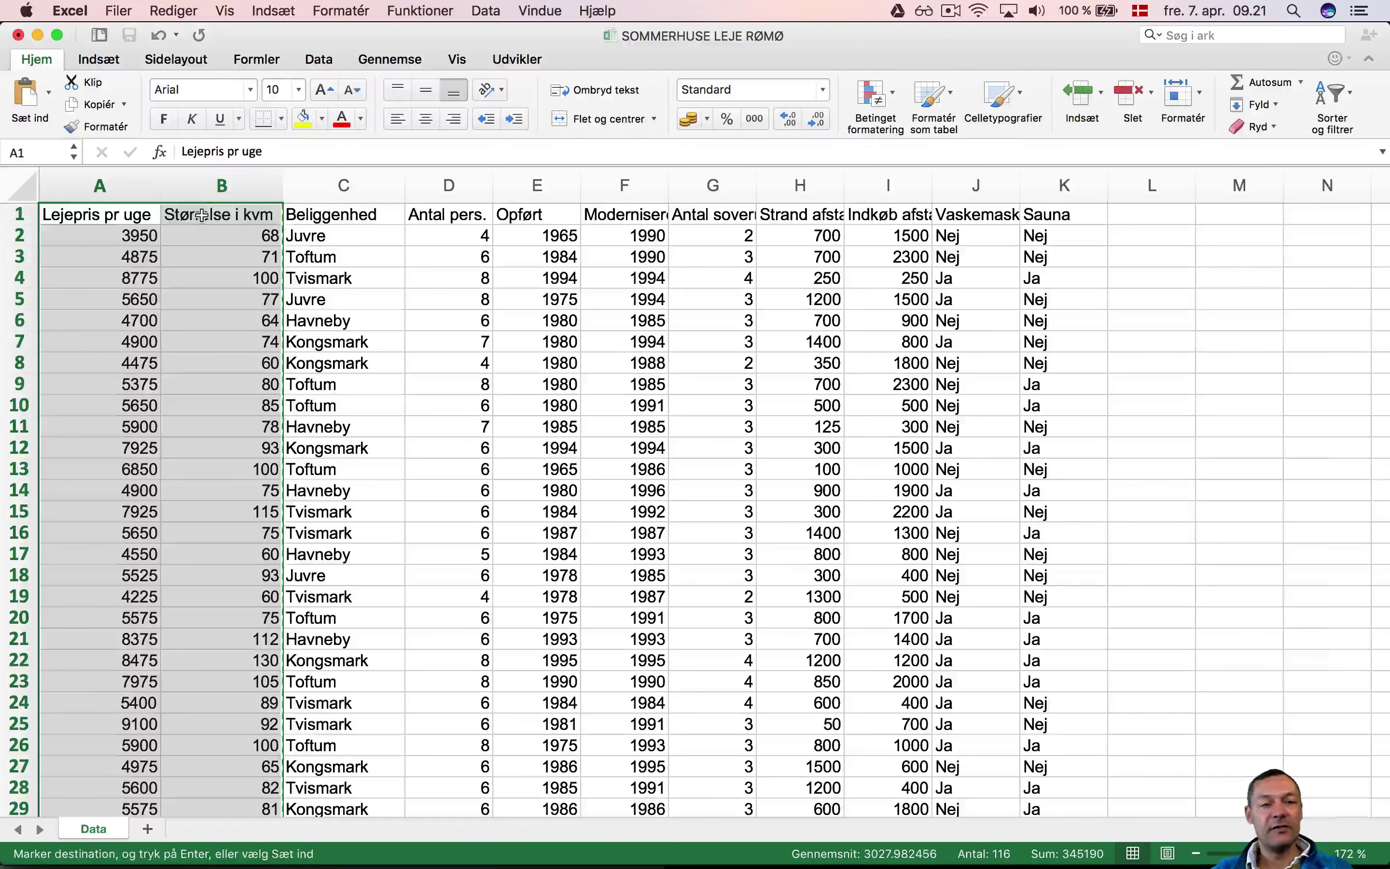
Paste the copied rent and size data into the FREESTAT mreg sheet starting at cell H2
key("super+grave")
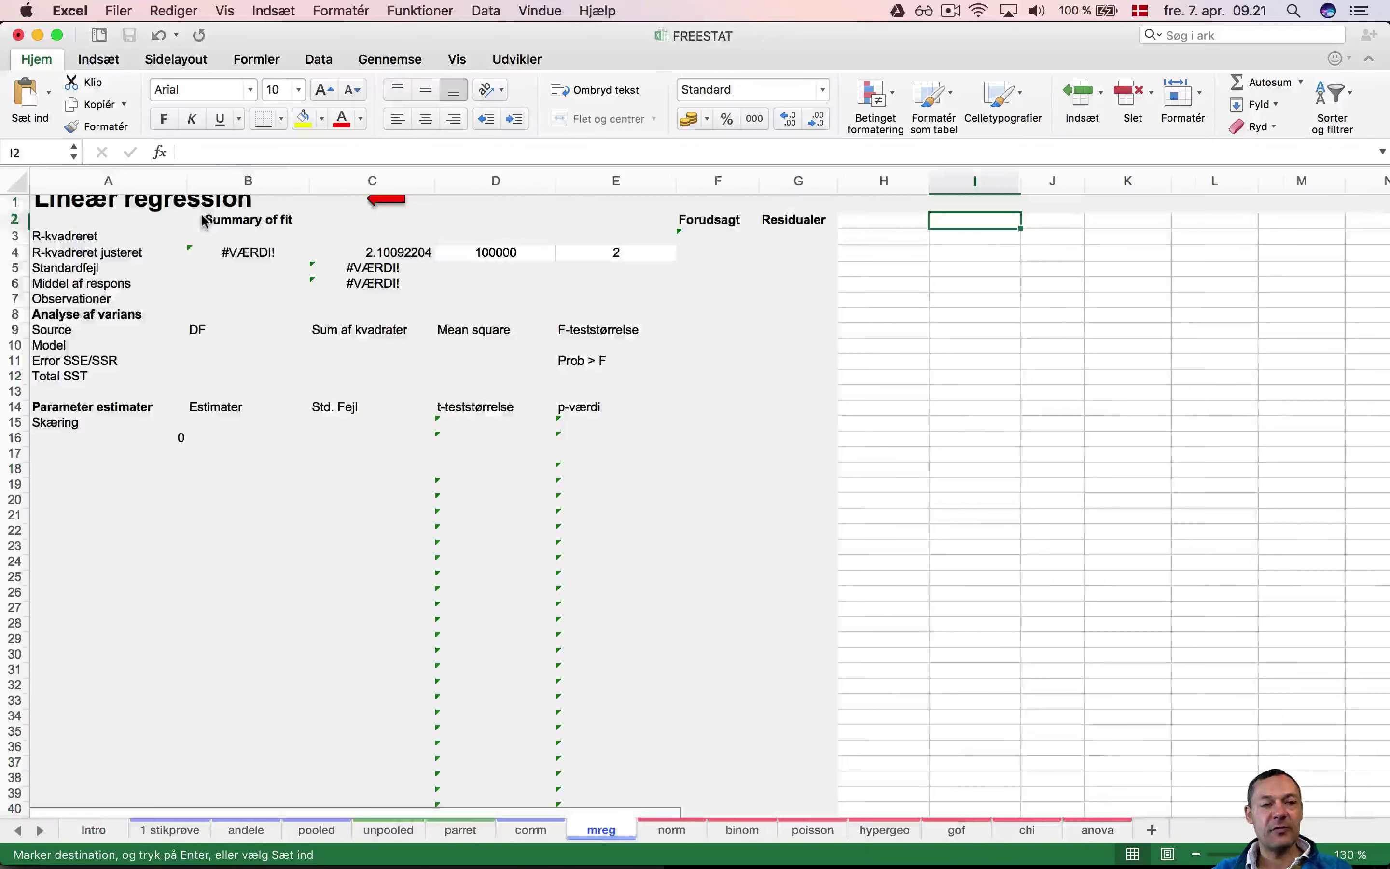
left_click(876, 217)
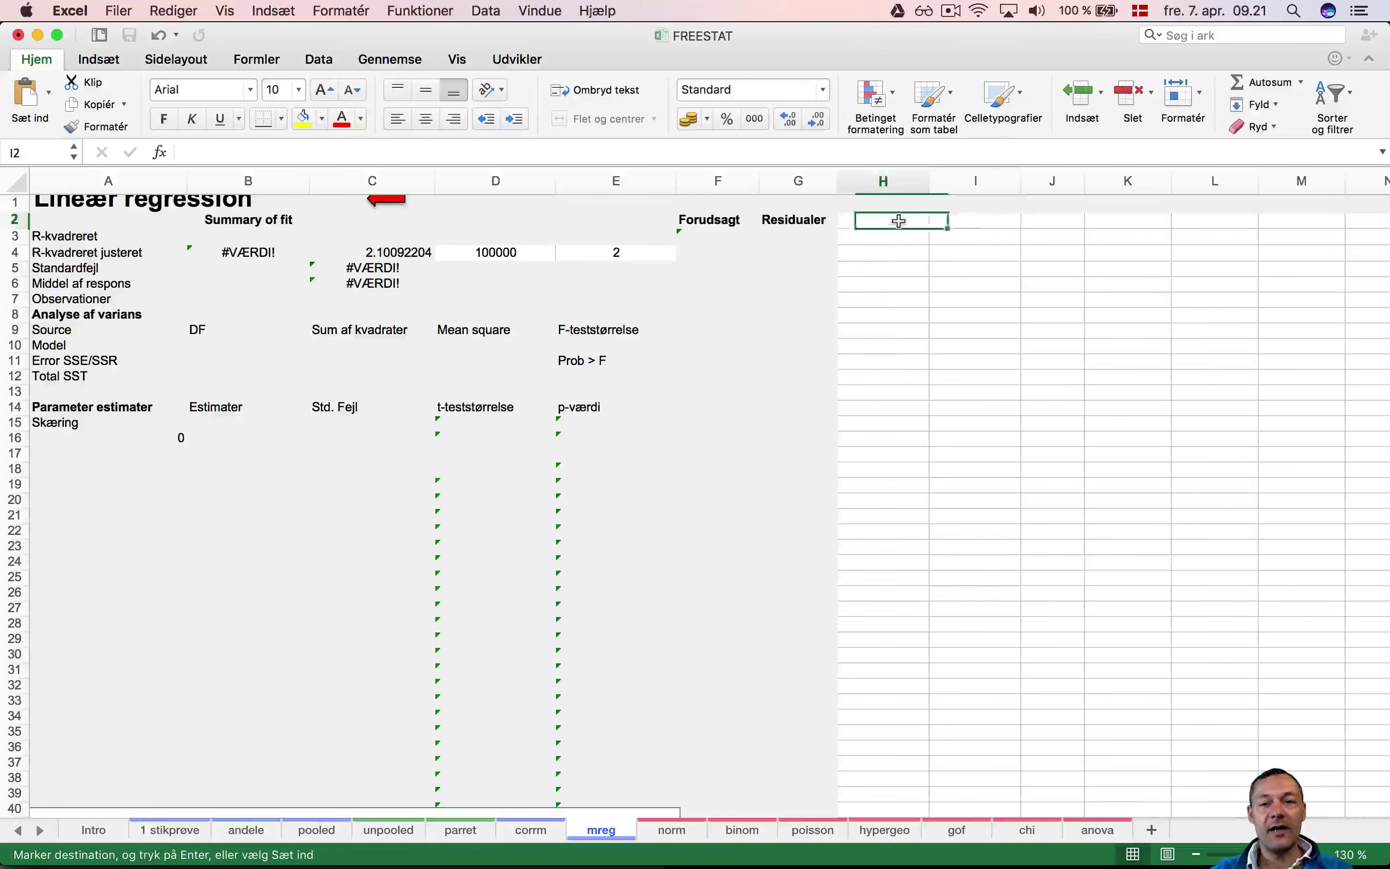
key("super+v")
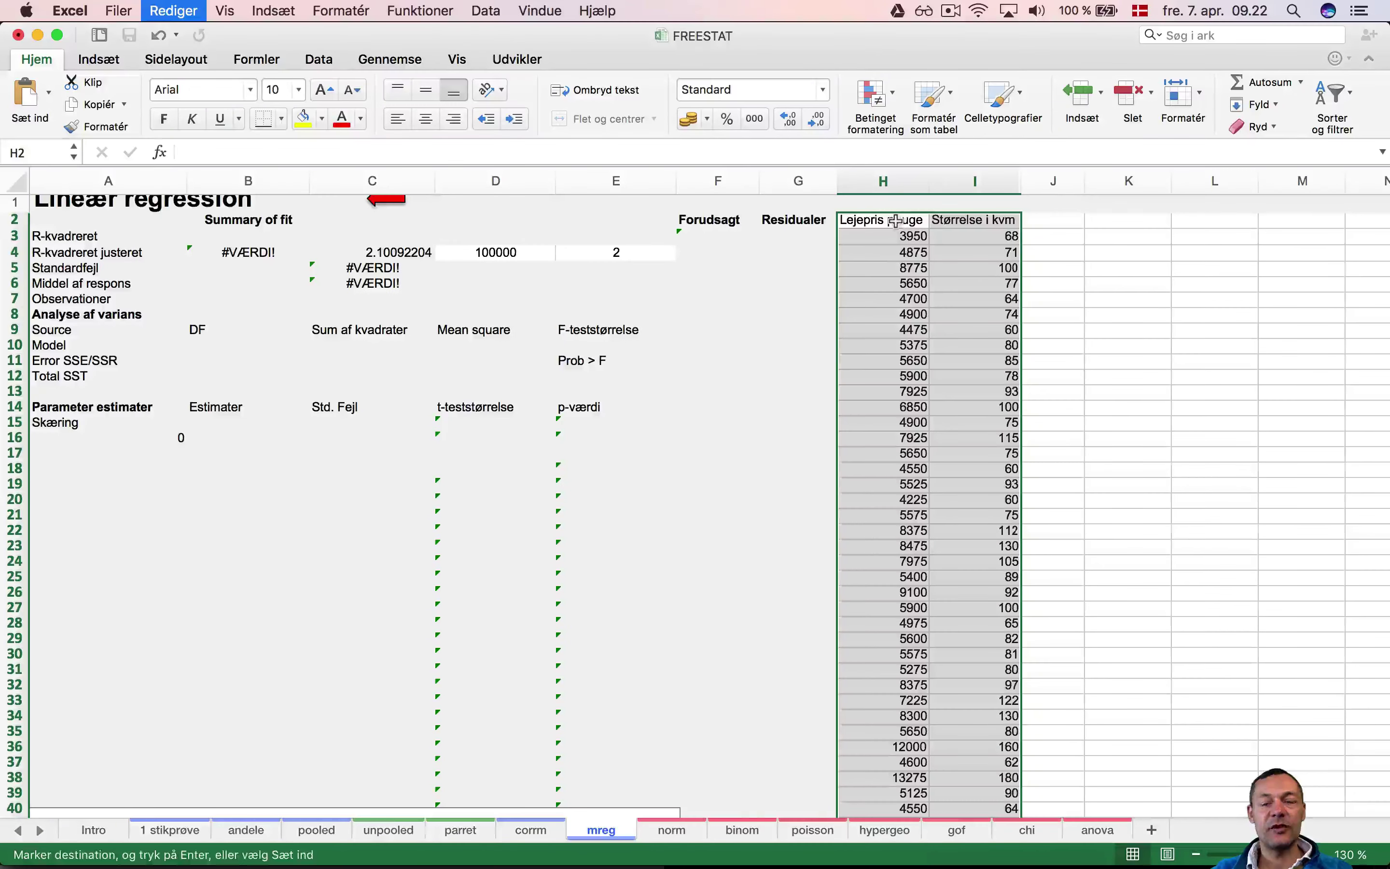
left_click(909, 257)
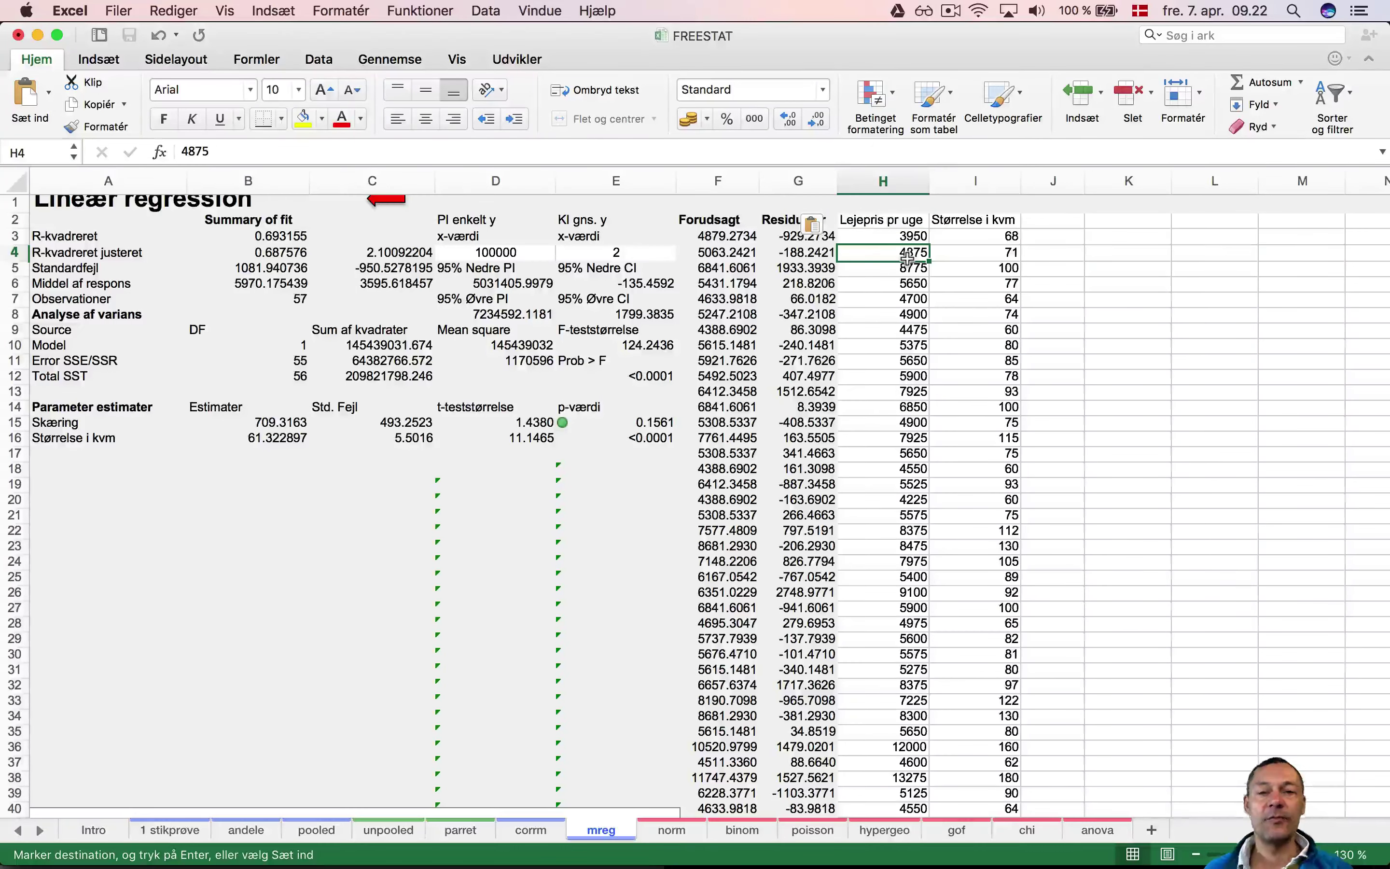
Set the pasted data's formatting option to Benyt samme formatering som destinationen
scroll(908, 257, "up", 1)
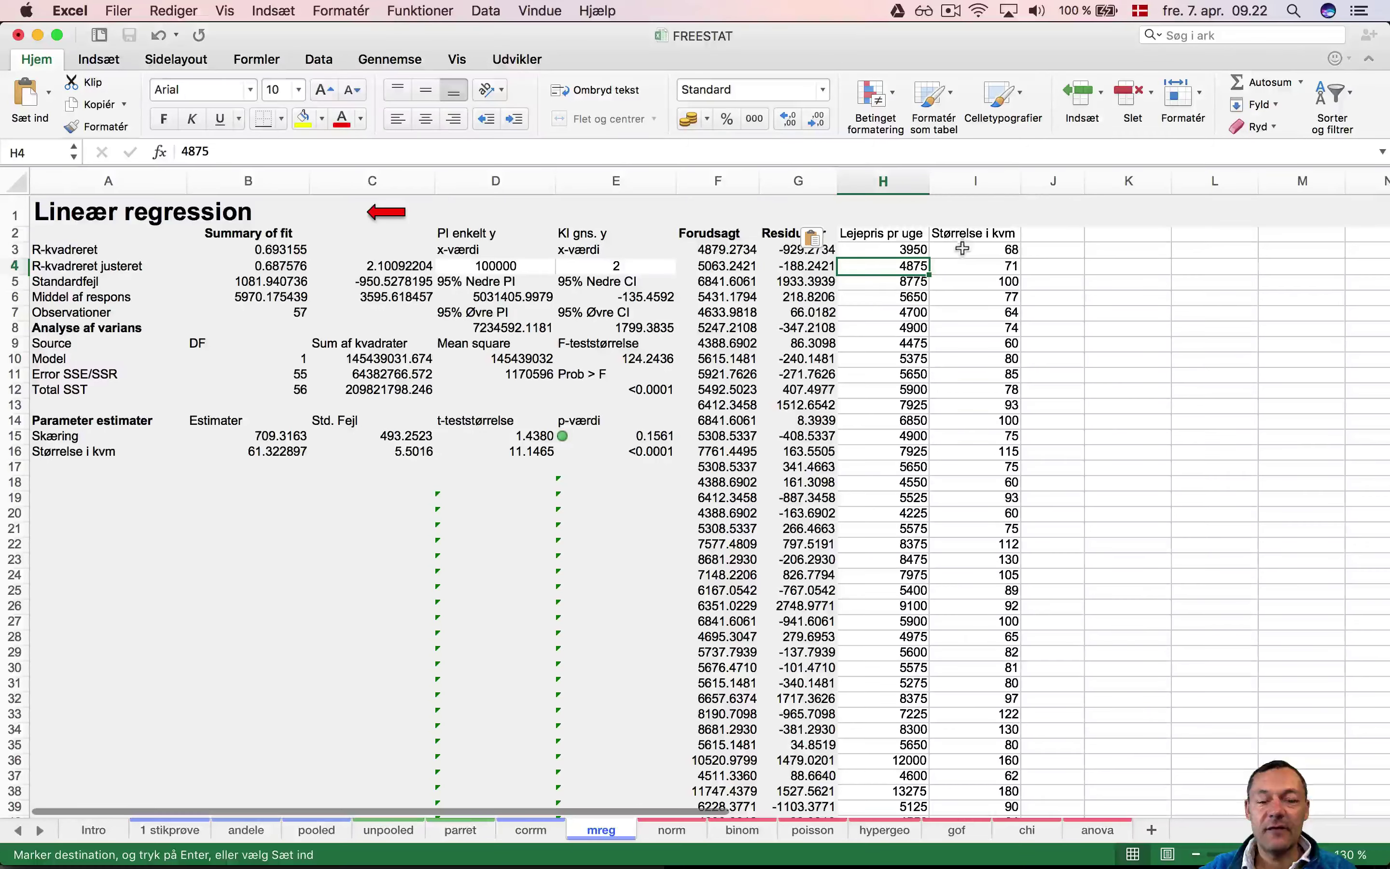
scroll(480, 323, "down", 1)
scroll(330, 347, "down", 10)
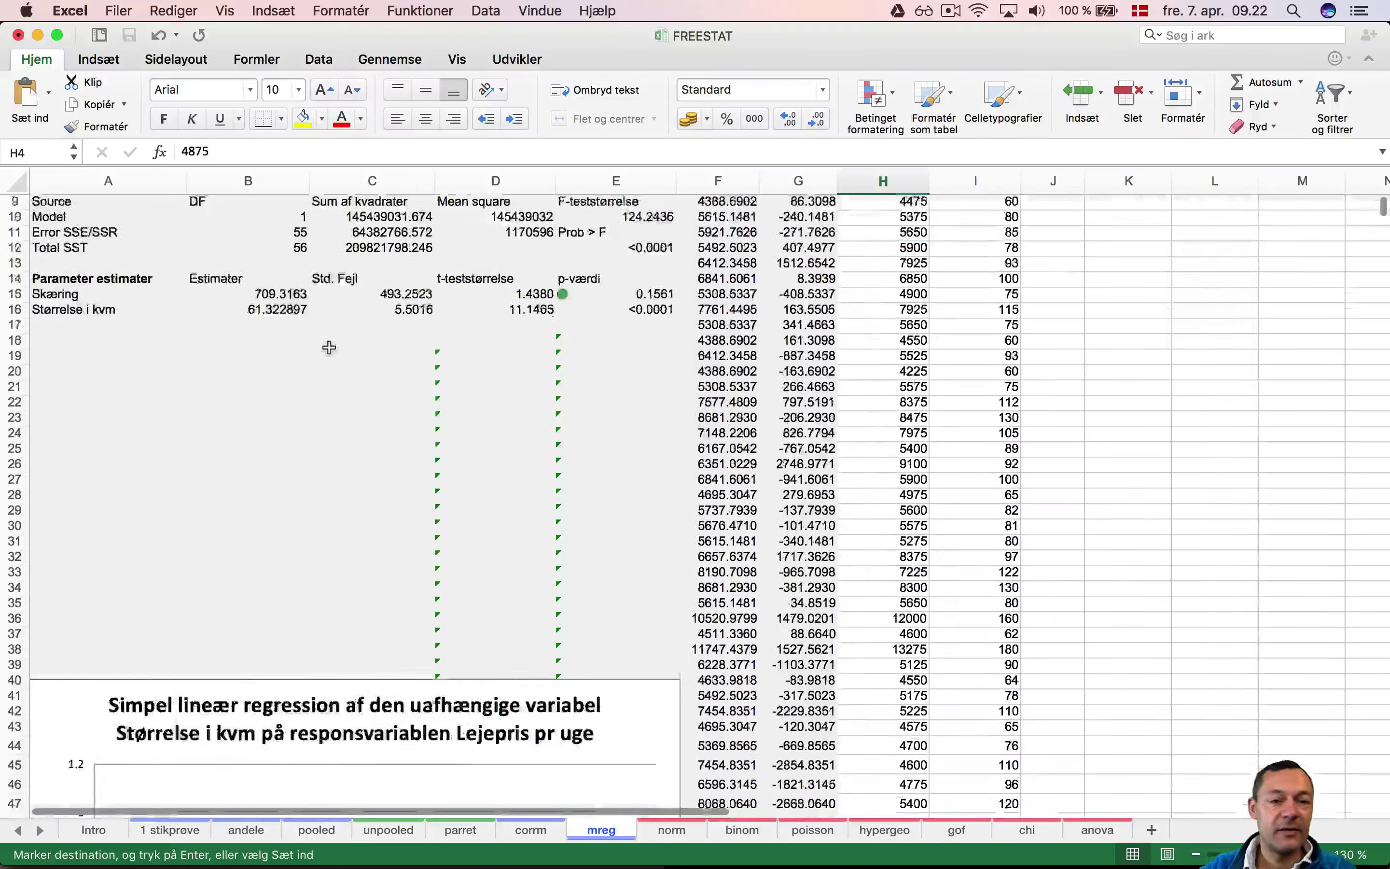
scroll(329, 347, "down", 3)
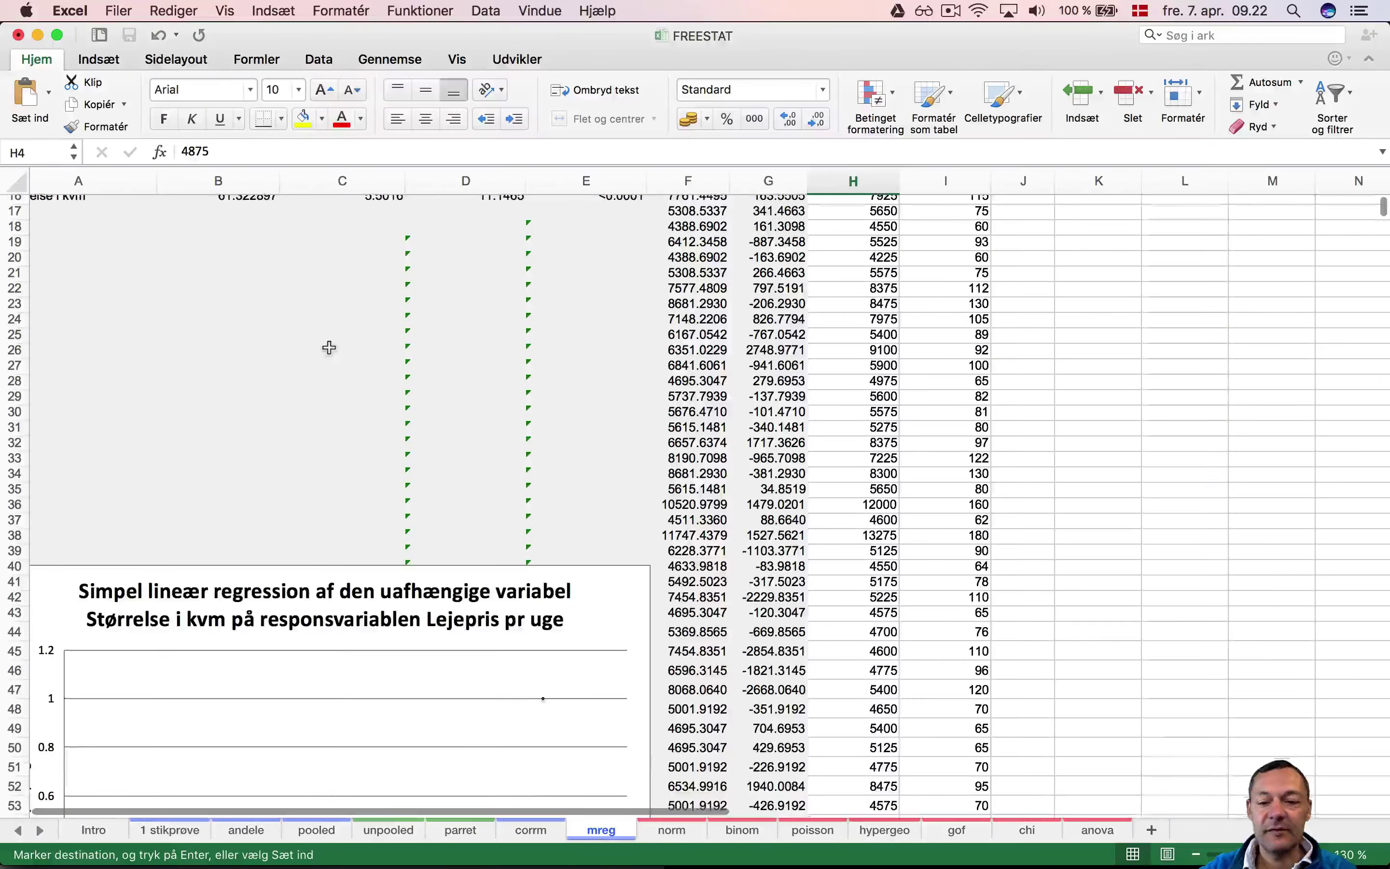
left_click(969, 803)
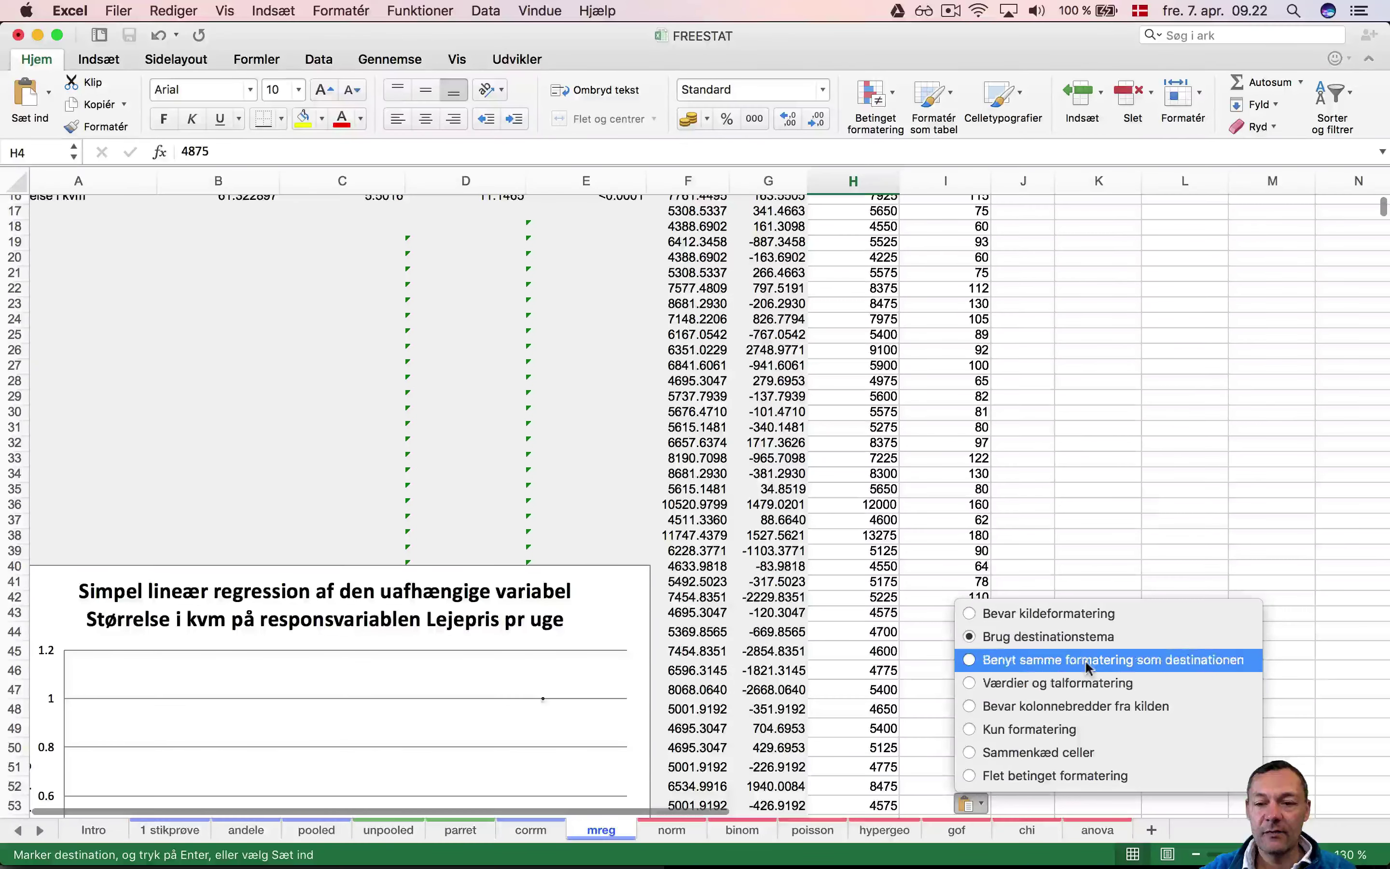
left_click(1063, 660)
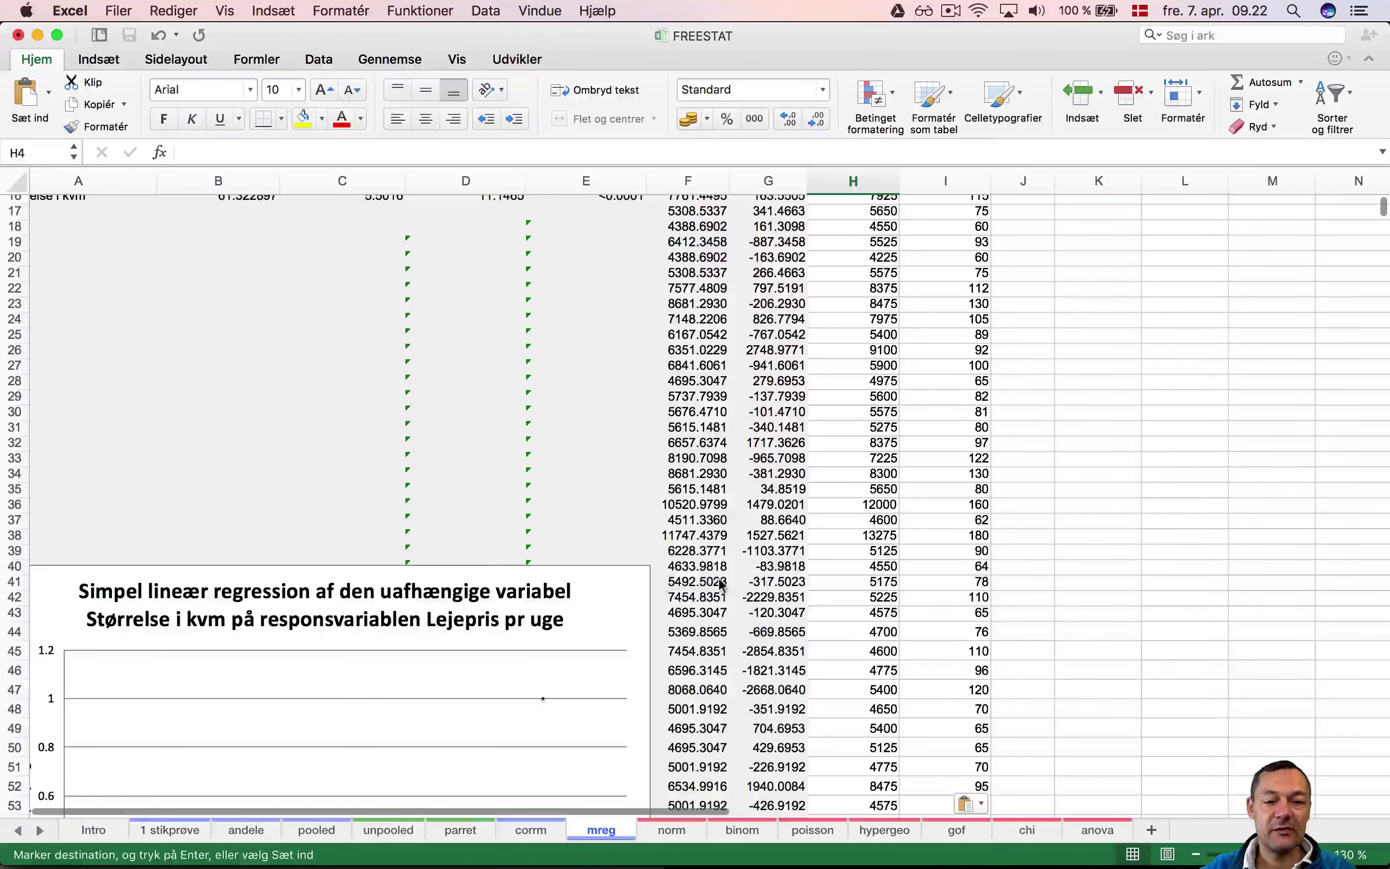
Examine the scatter plot of Lejepris pr uge against Størrelse i kvm, including individual data points and the trend line
scroll(499, 552, "down", 5)
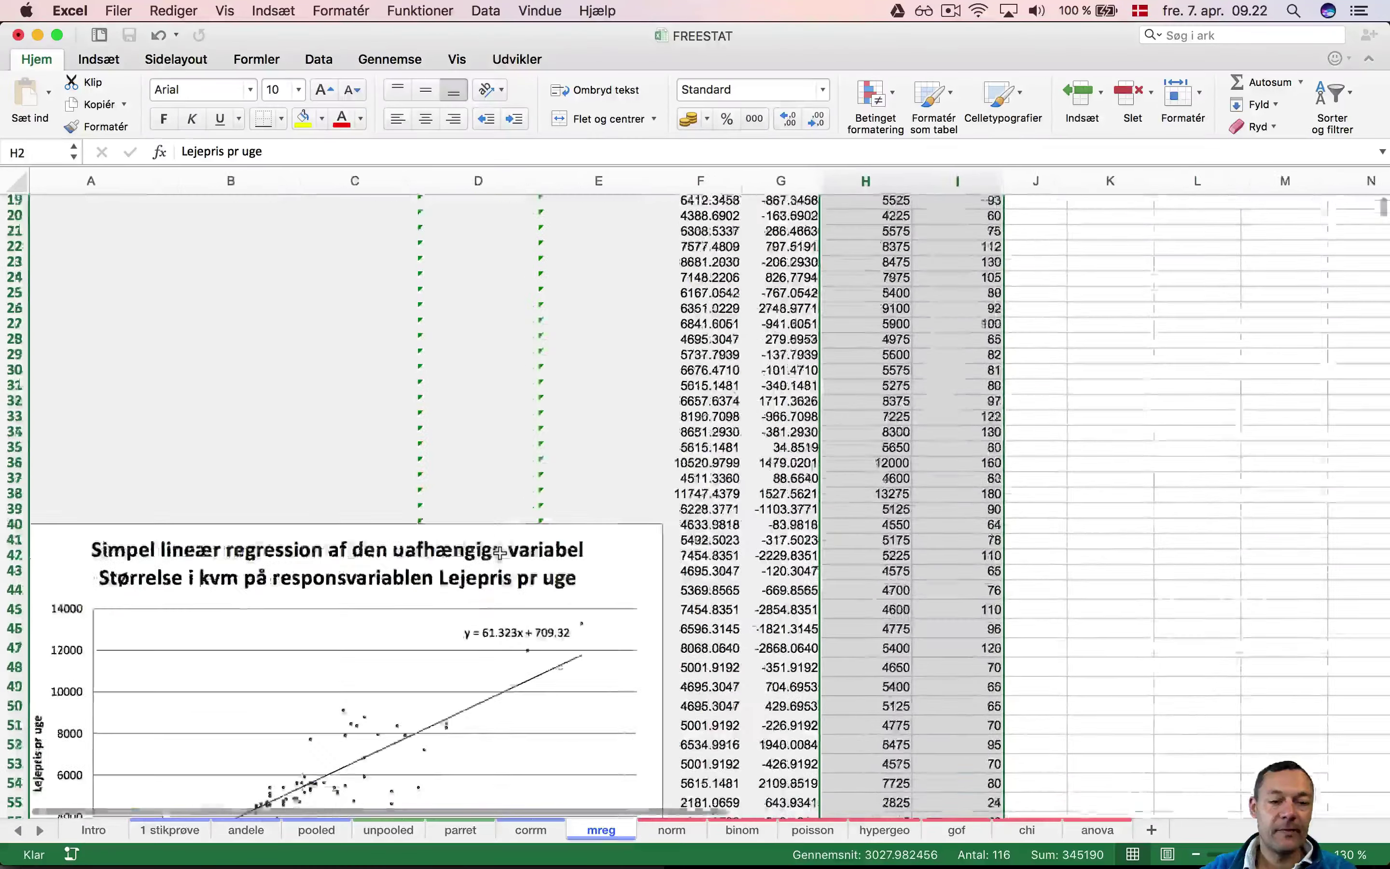
scroll(500, 553, "up", 10)
scroll(499, 553, "down", 1)
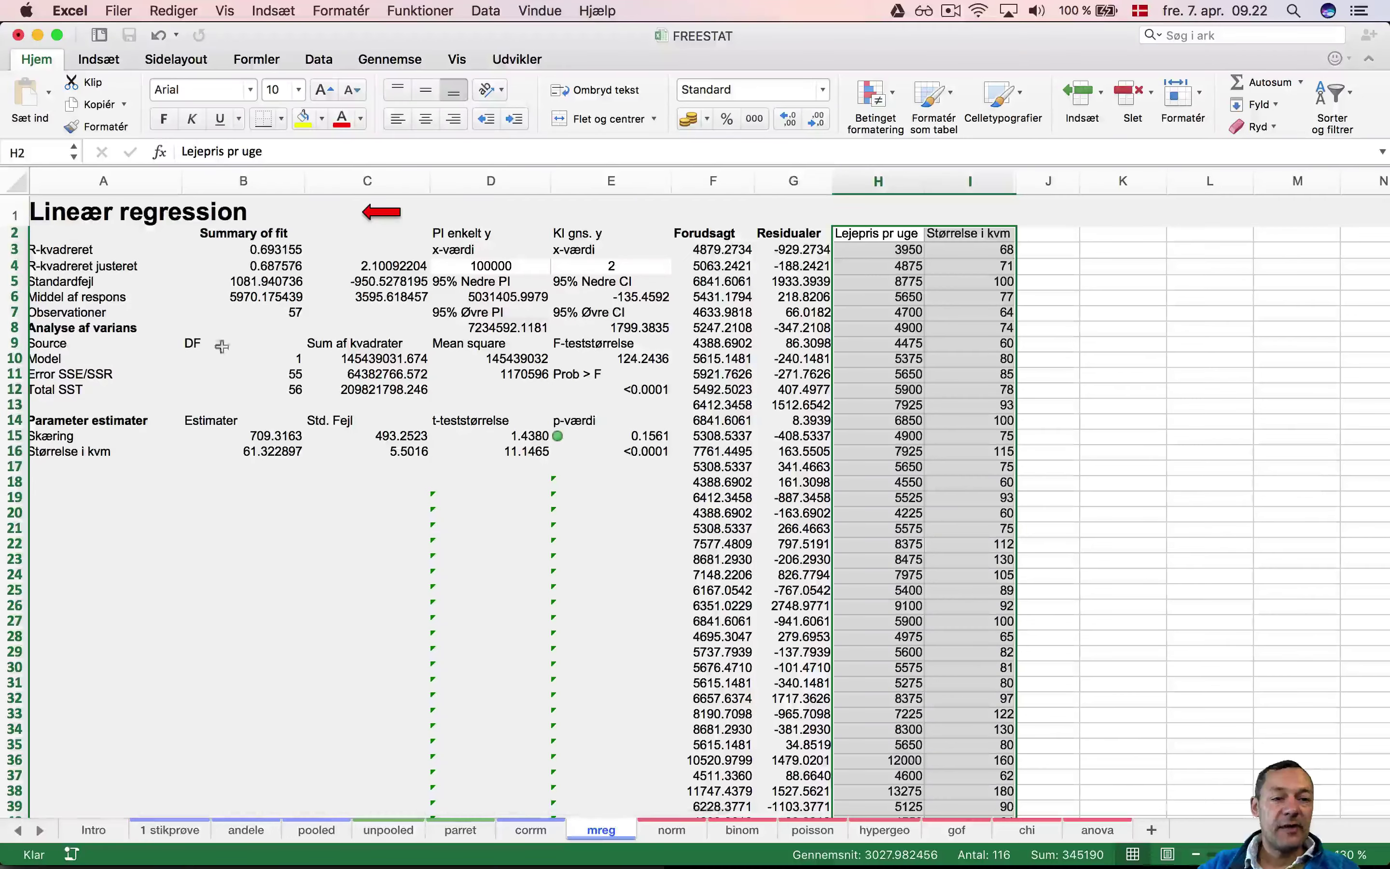
scroll(417, 361, "down", 10)
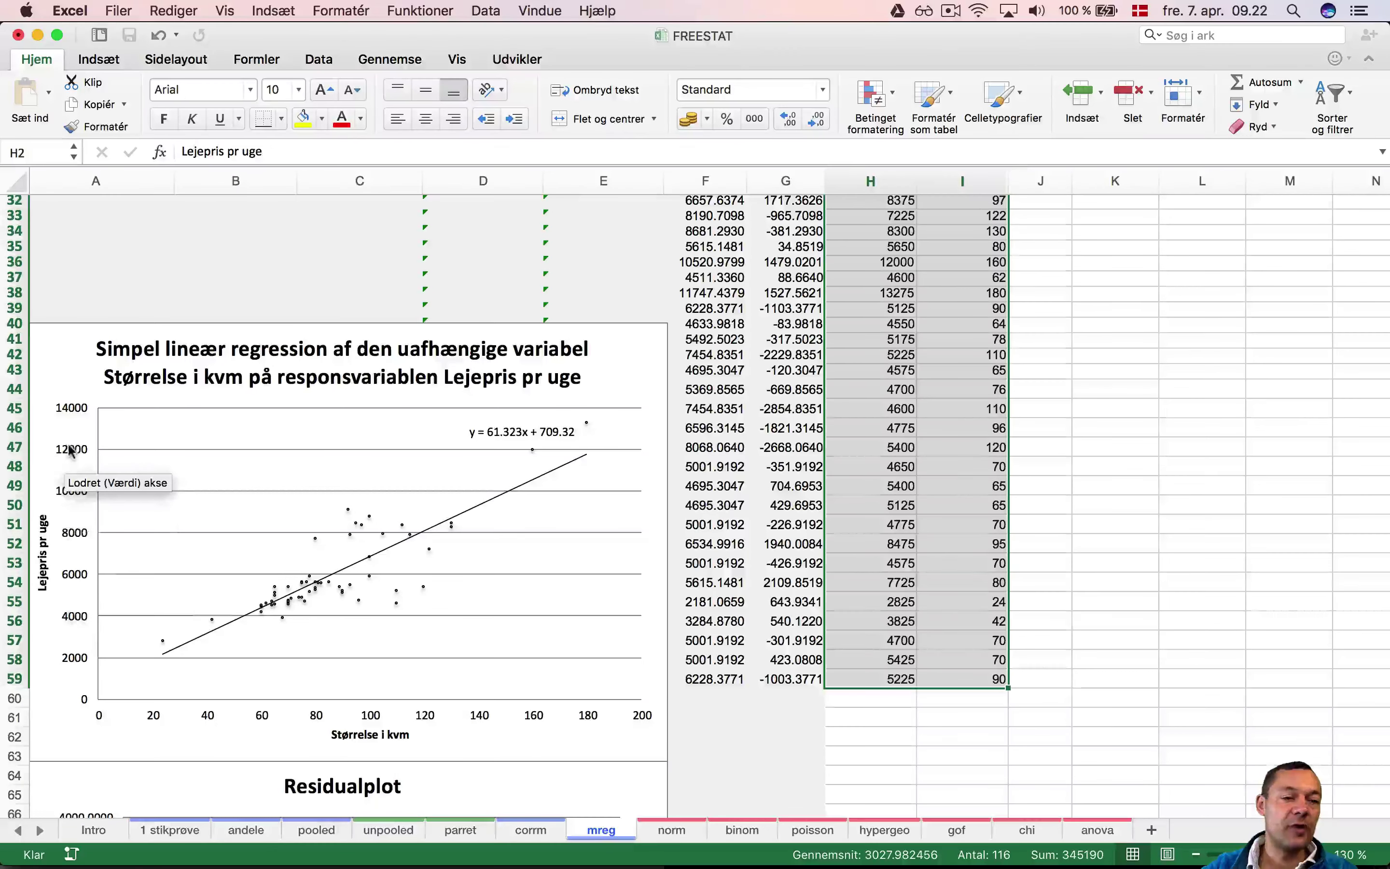
mouse_move(164, 646)
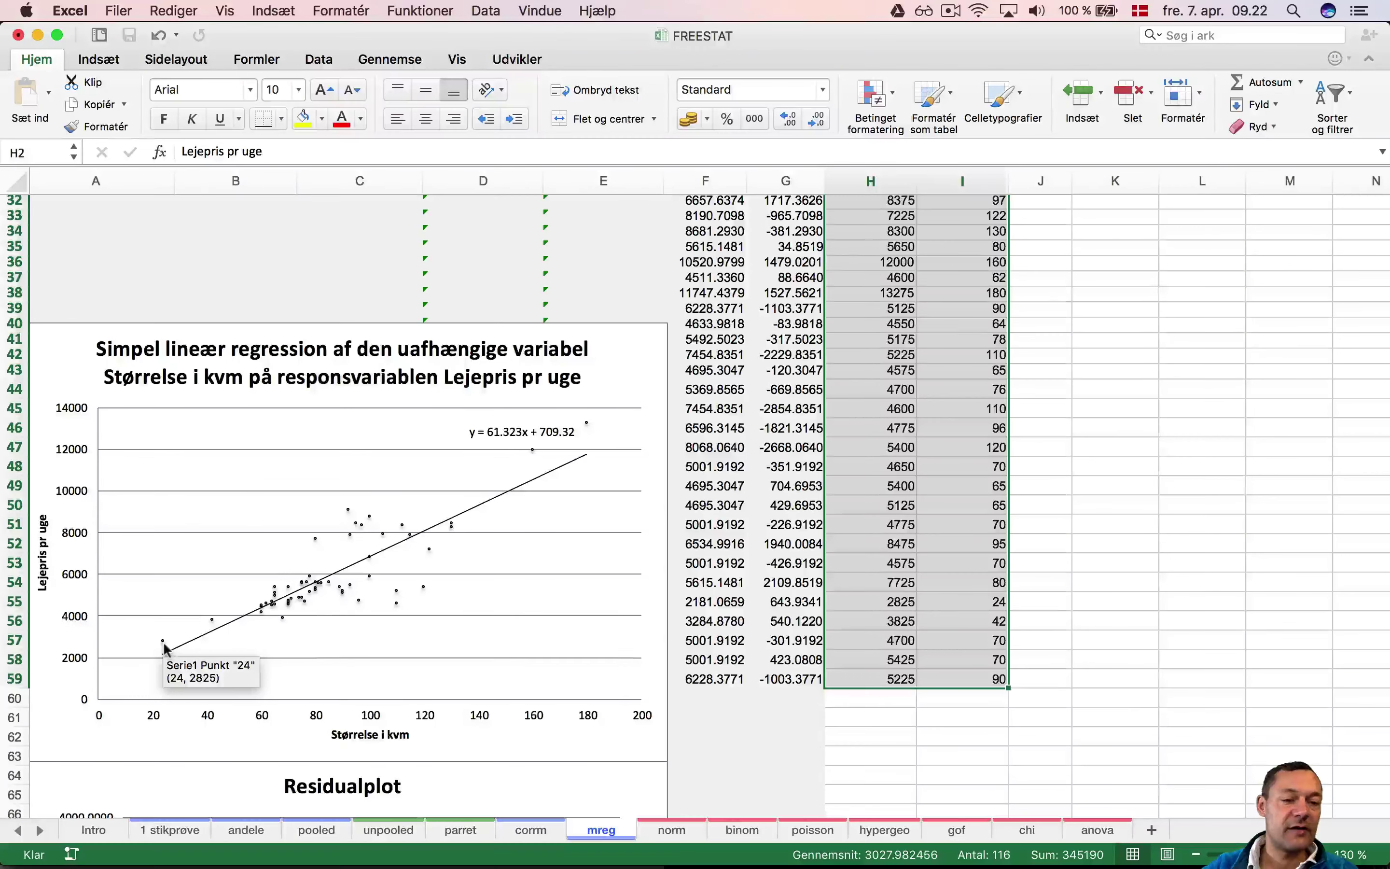
mouse_move(215, 625)
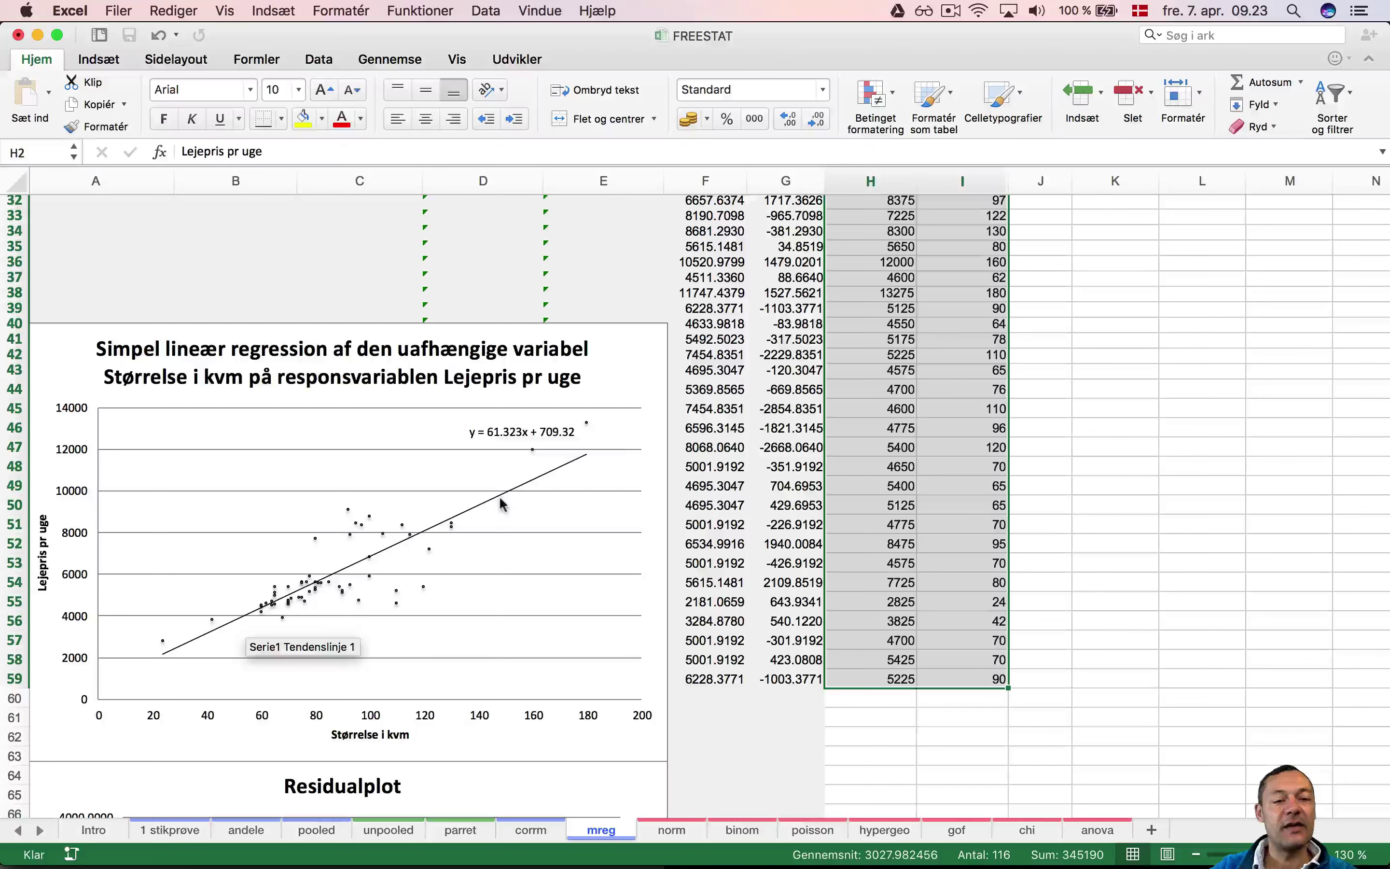
mouse_move(163, 644)
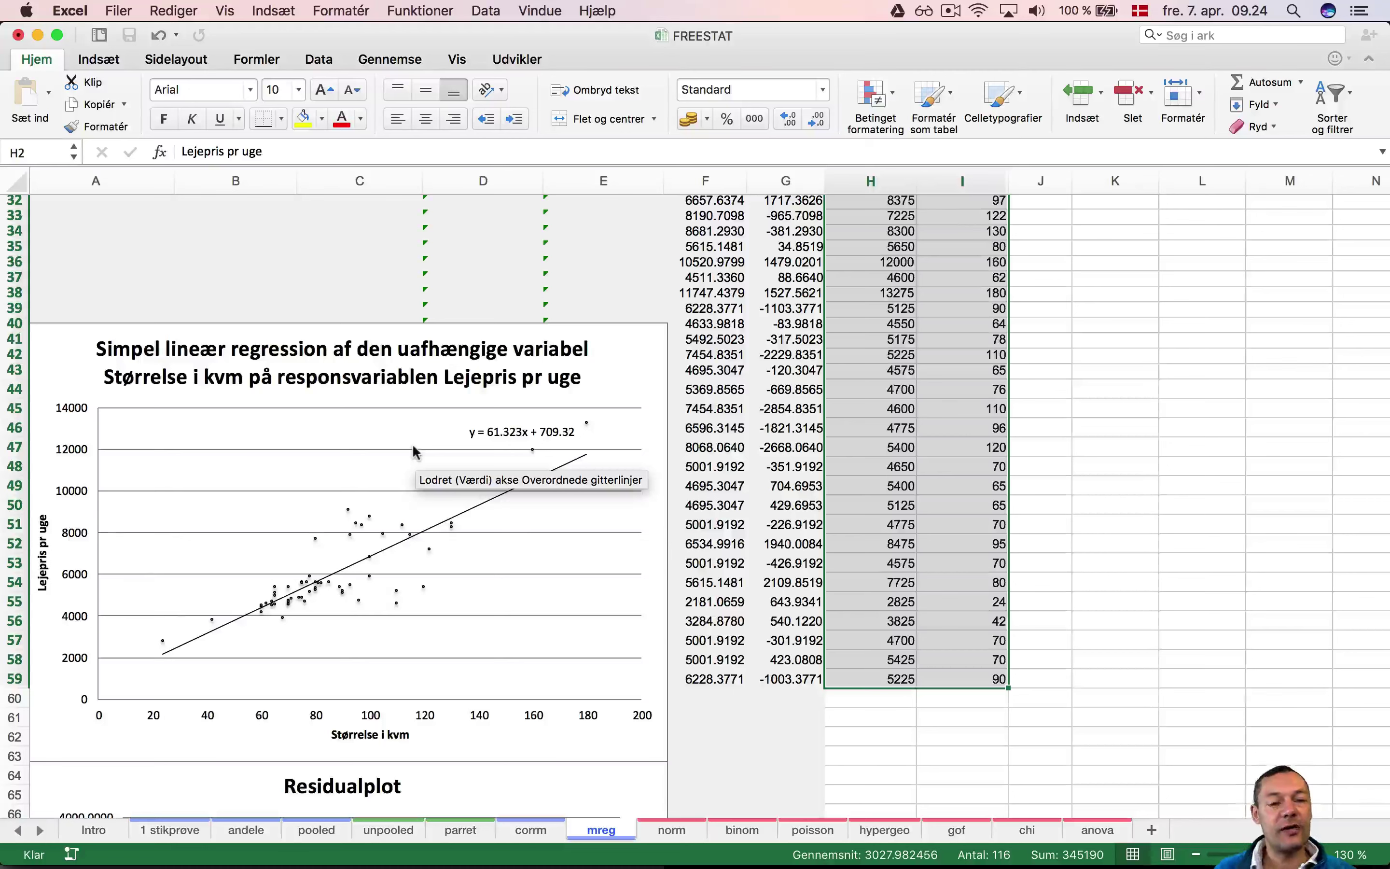
Examine the Residualplot of residuals against predicted values below the regression chart
scroll(416, 452, "down", 1)
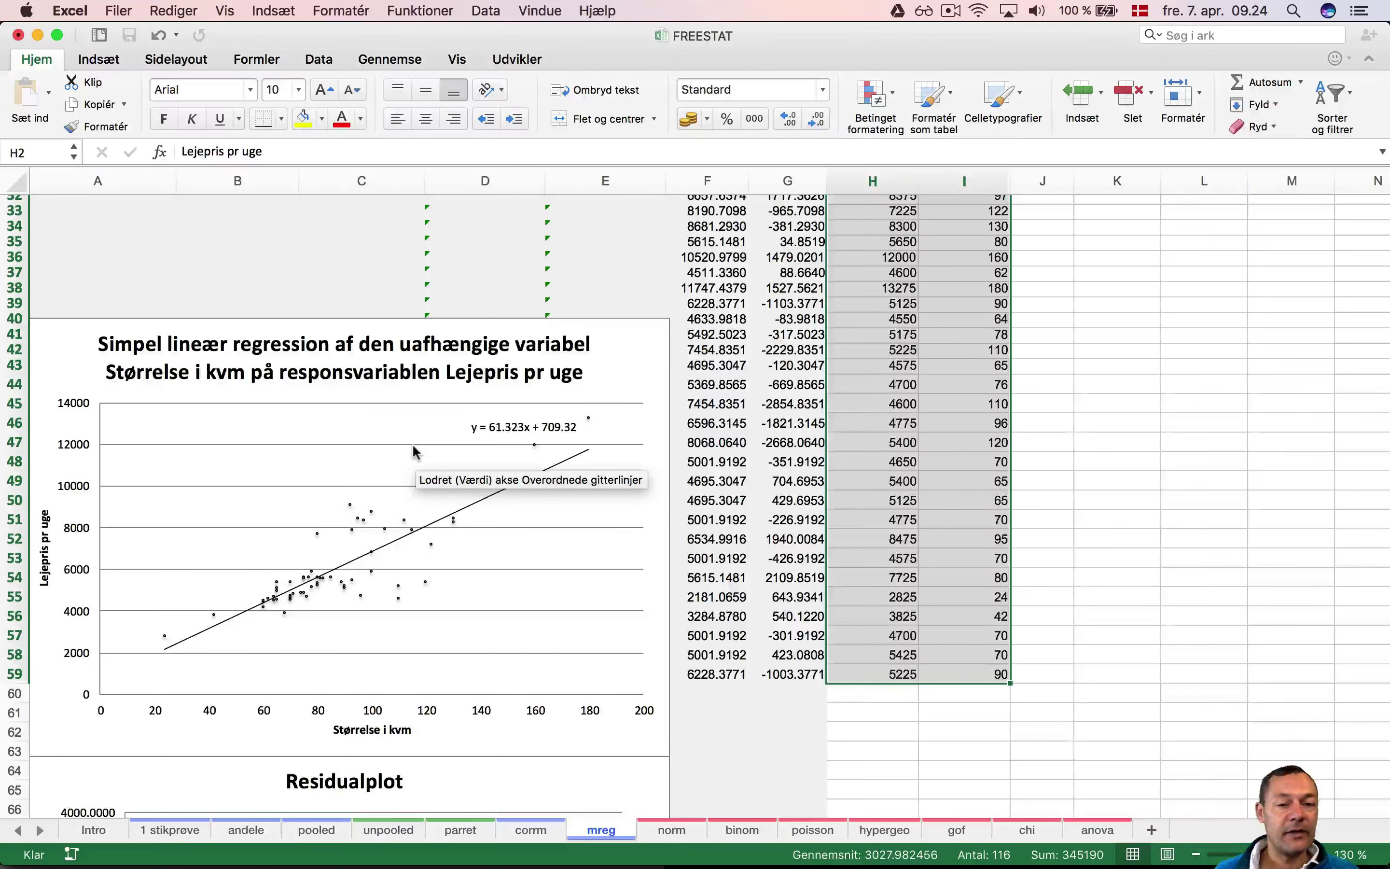
scroll(414, 452, "down", 5)
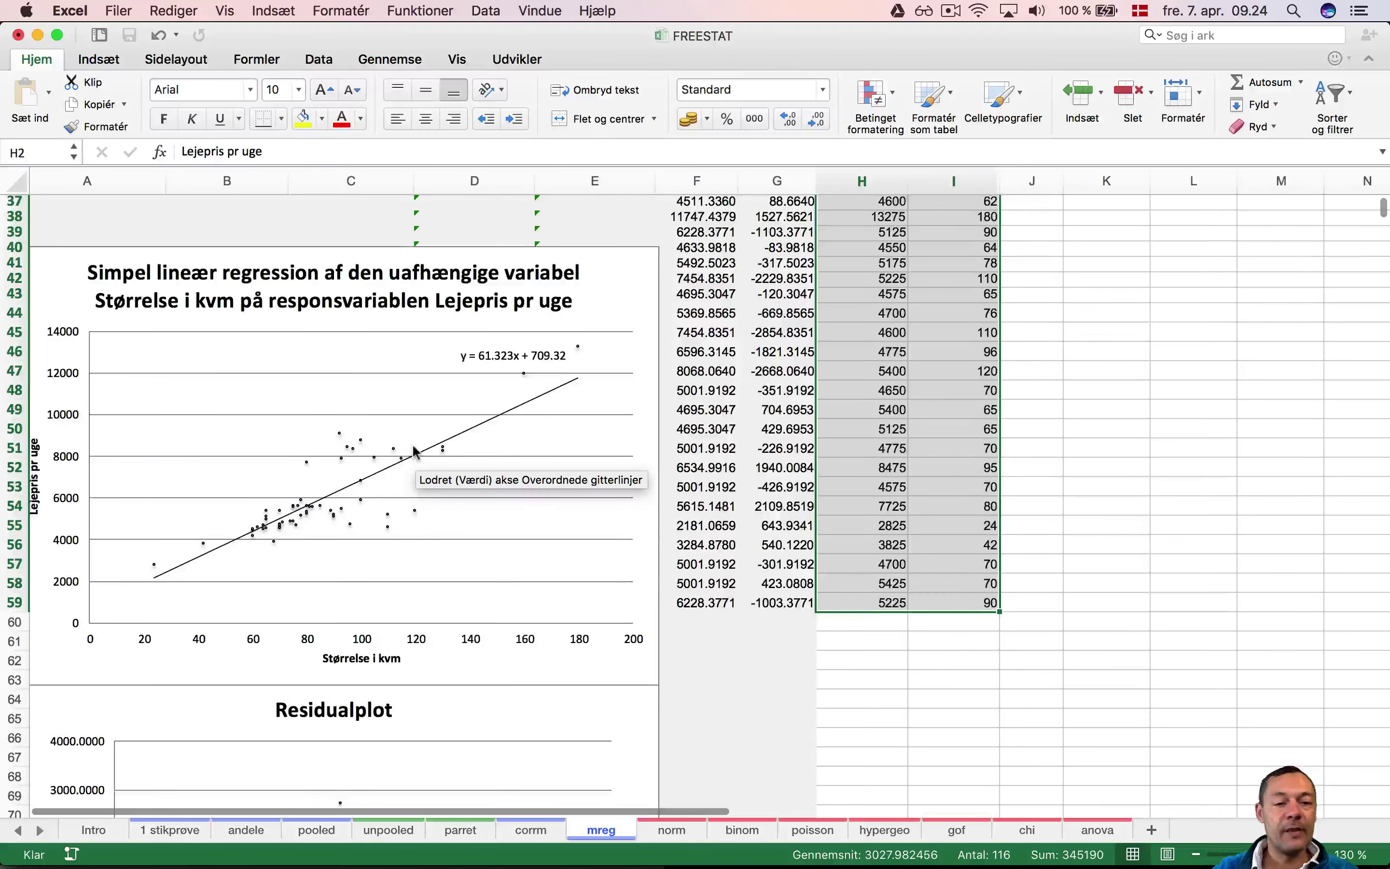
scroll(414, 452, "down", 5)
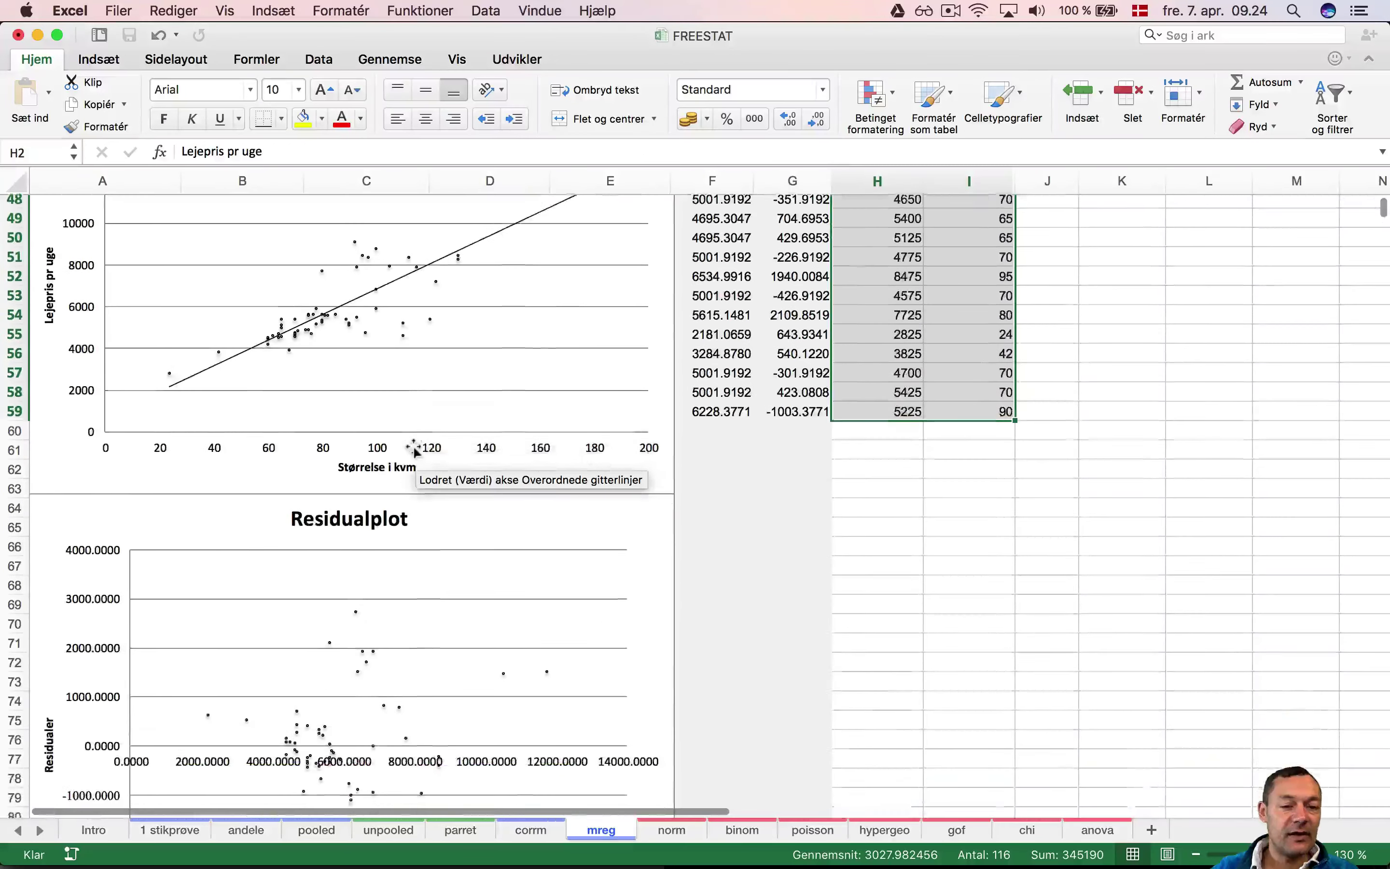
scroll(415, 453, "up", 4)
scroll(414, 452, "down", 8)
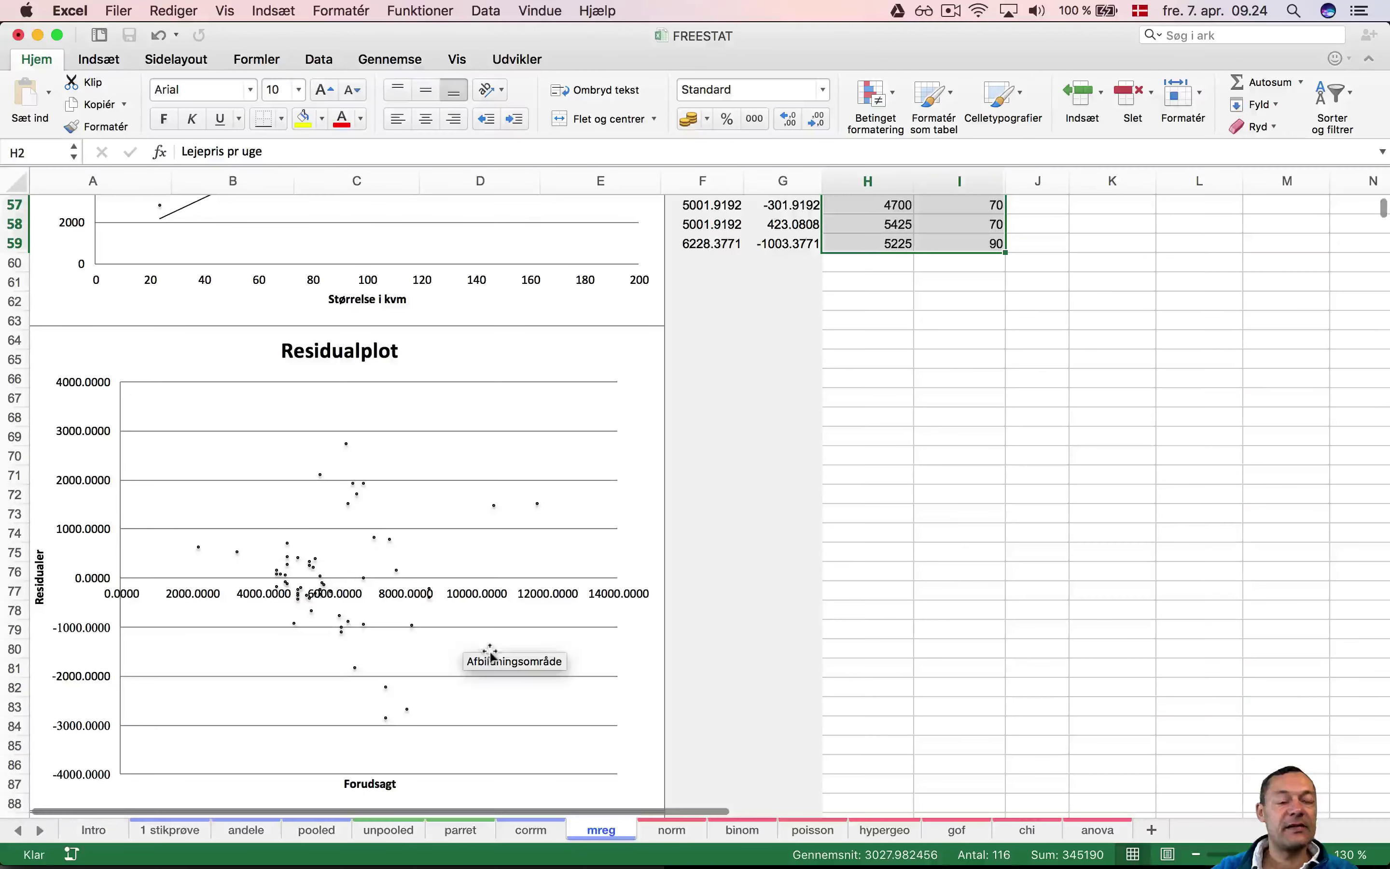
scroll(492, 655, "left", 1)
scroll(491, 655, "down", 1)
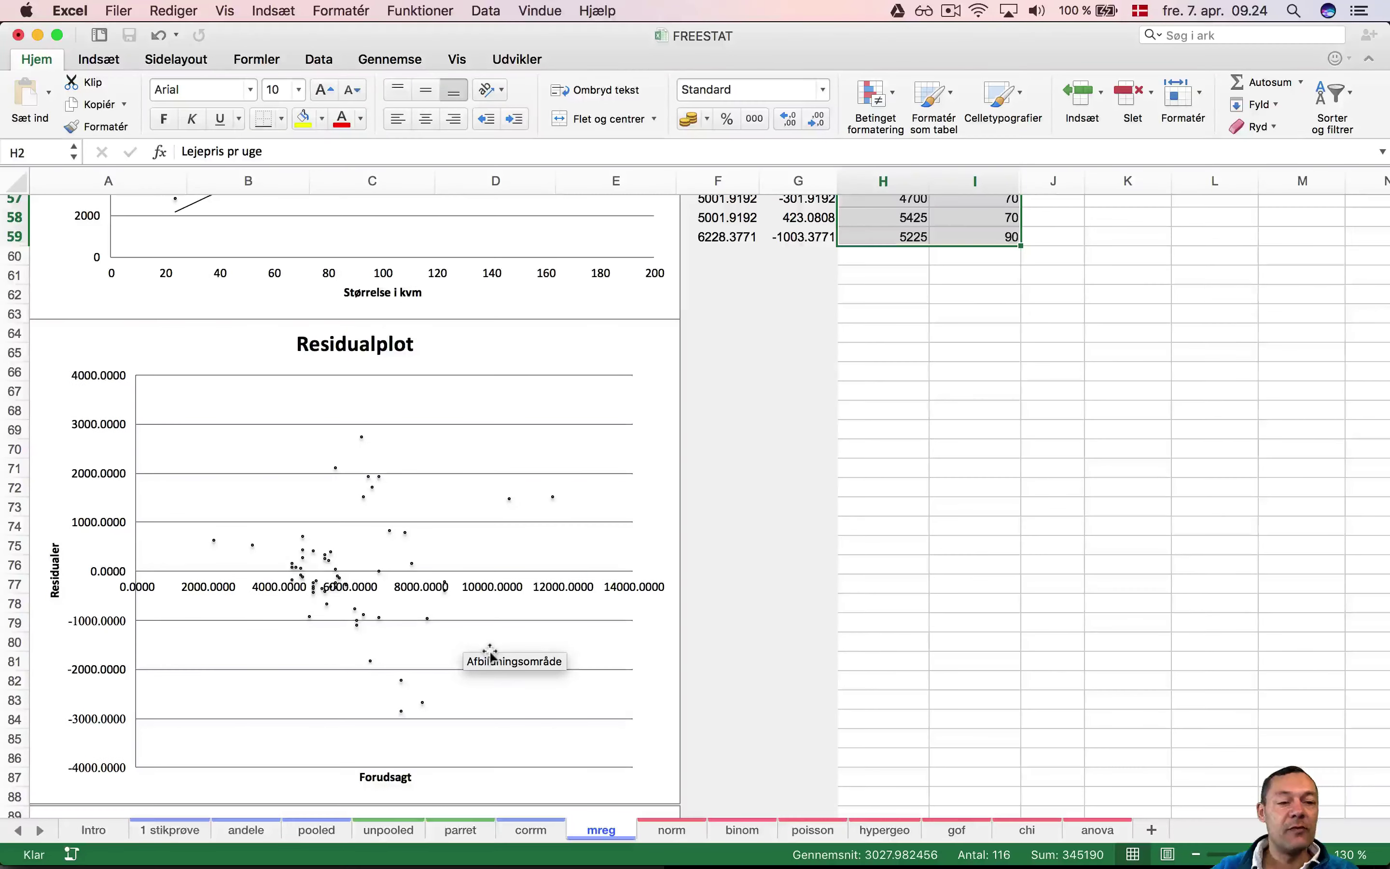
scroll(491, 655, "down", 1)
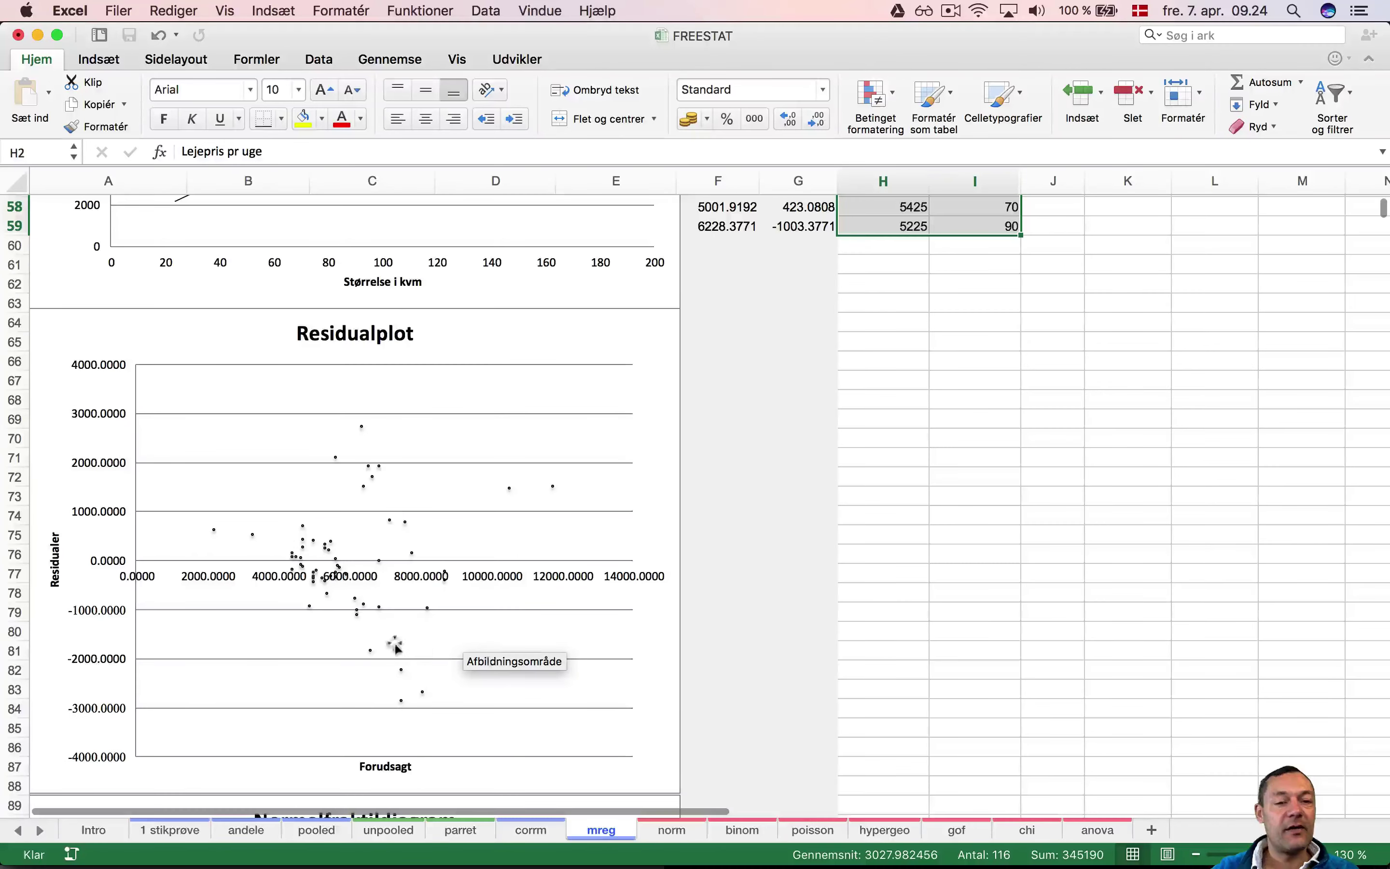
mouse_move(331, 615)
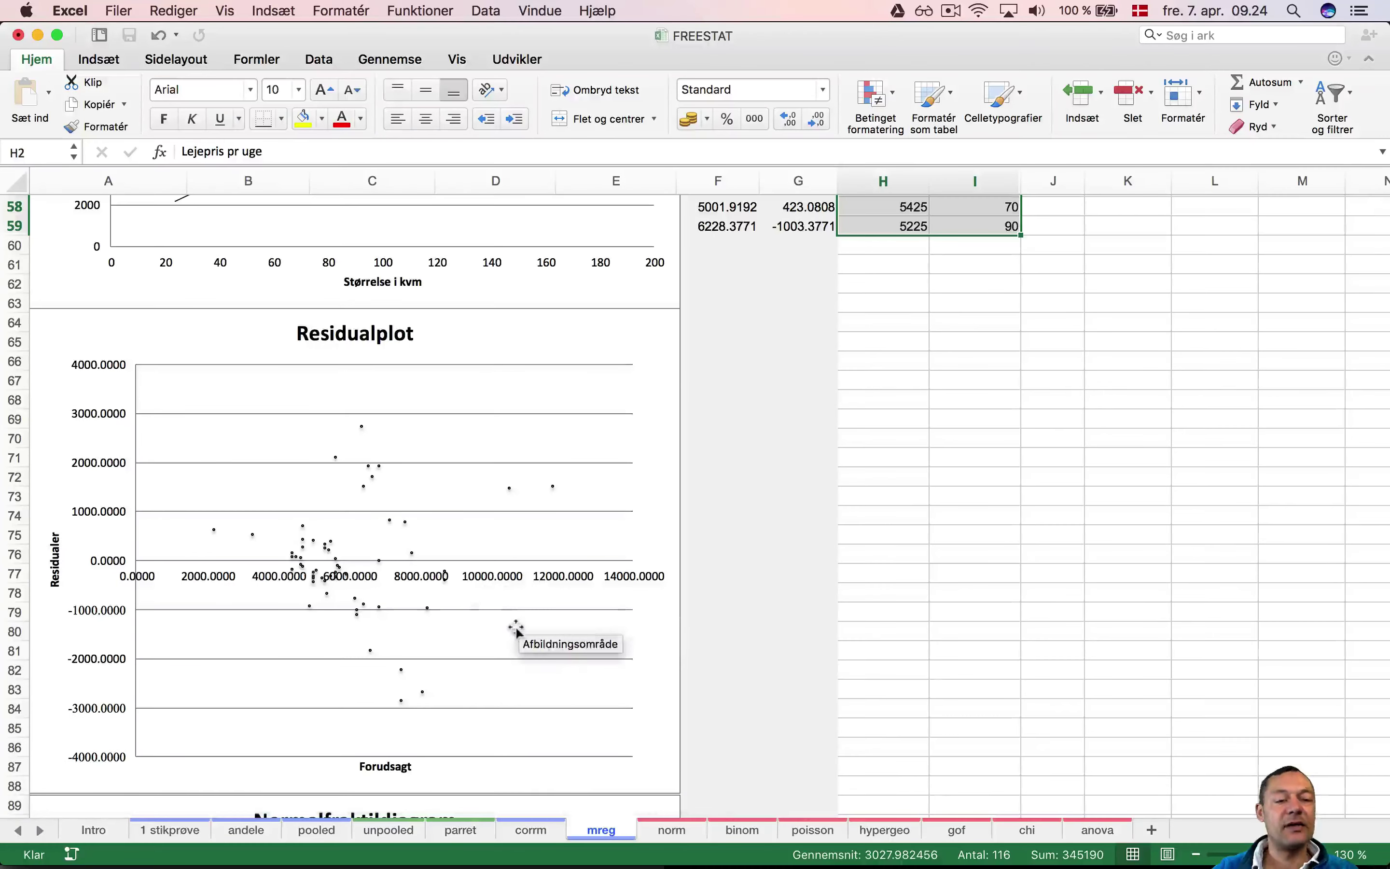
Check the Normalfraktildiagram to judge whether the residuals are normally distributed
scroll(516, 630, "down", 6)
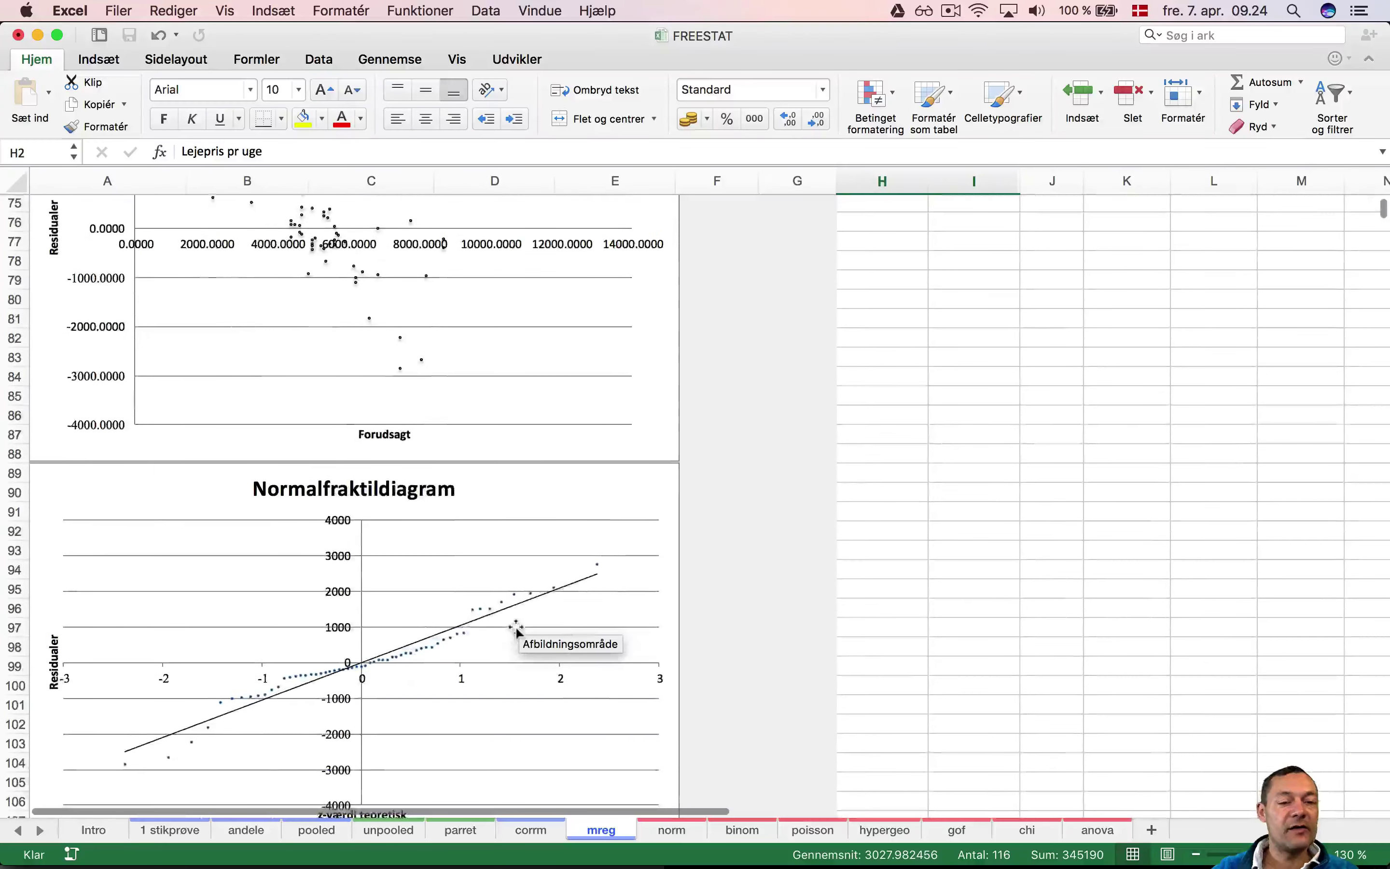
scroll(516, 630, "down", 1)
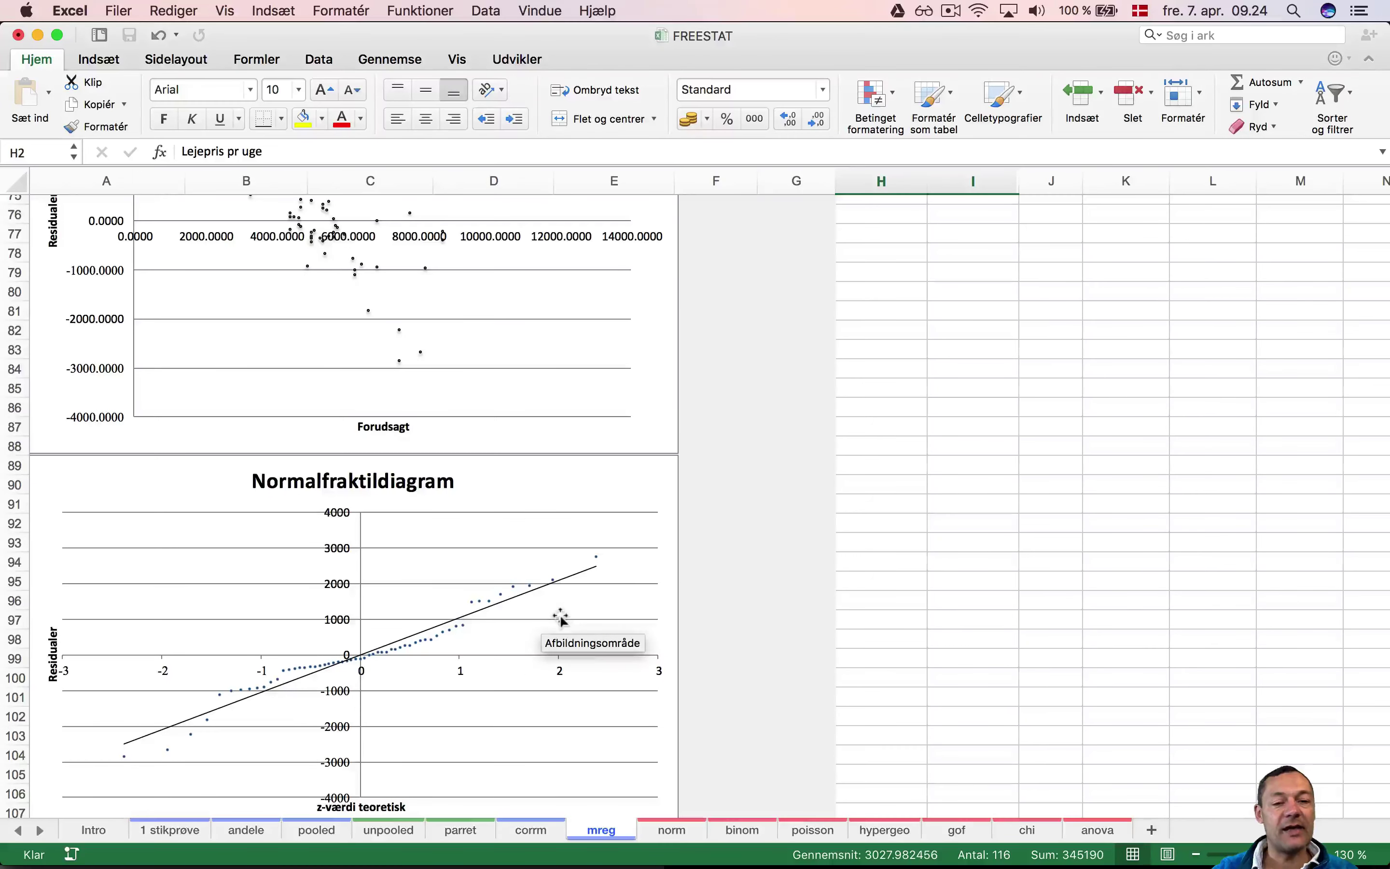
scroll(562, 617, "down", 5)
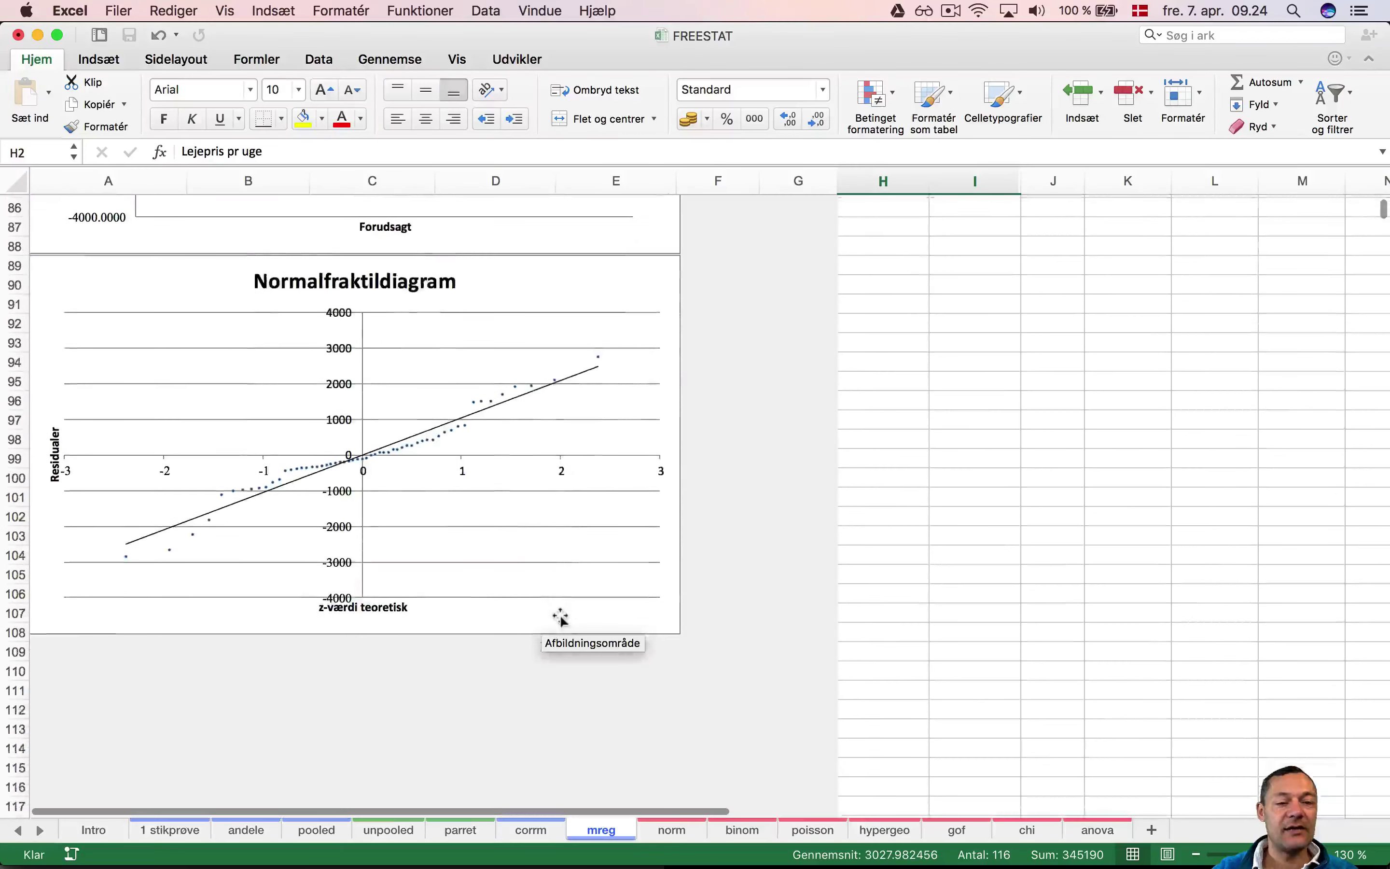
Inspect the R-kvadreret value in cell B3 of the Summary of fit for the model's explanatory power
scroll(562, 618, "up", 15)
scroll(561, 617, "up", 15)
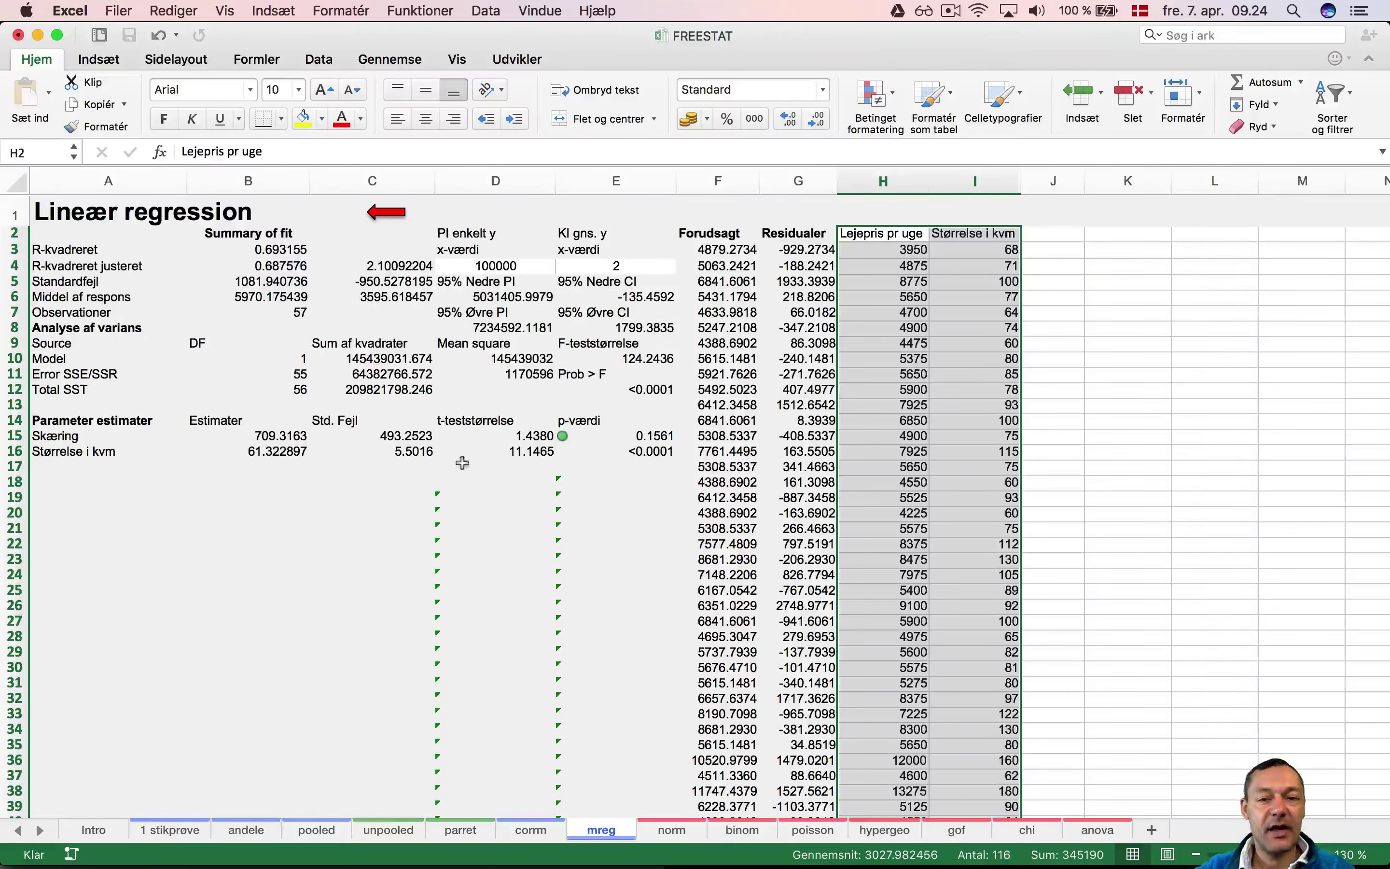
left_click(904, 254)
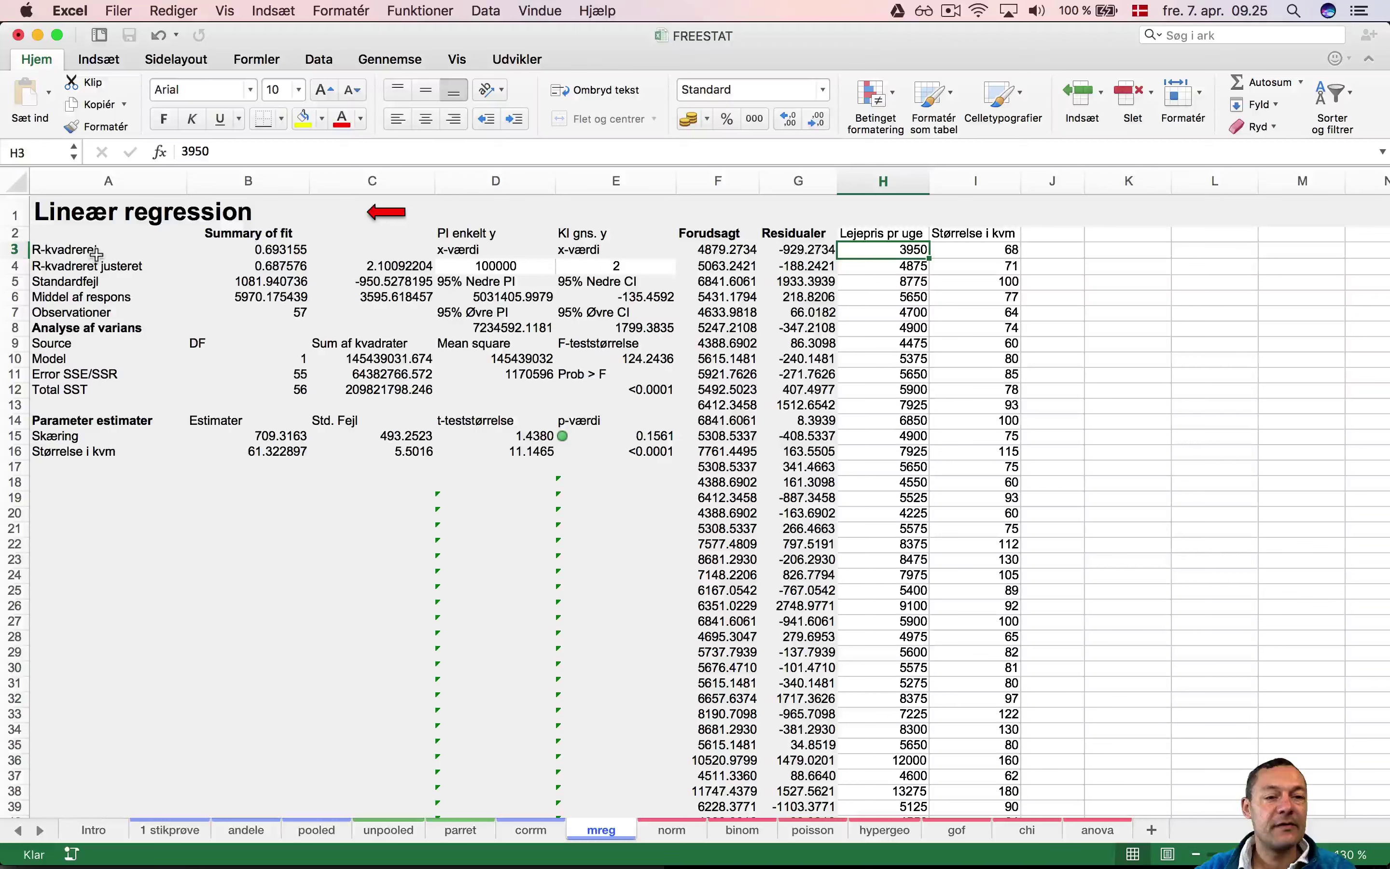
left_click(280, 252)
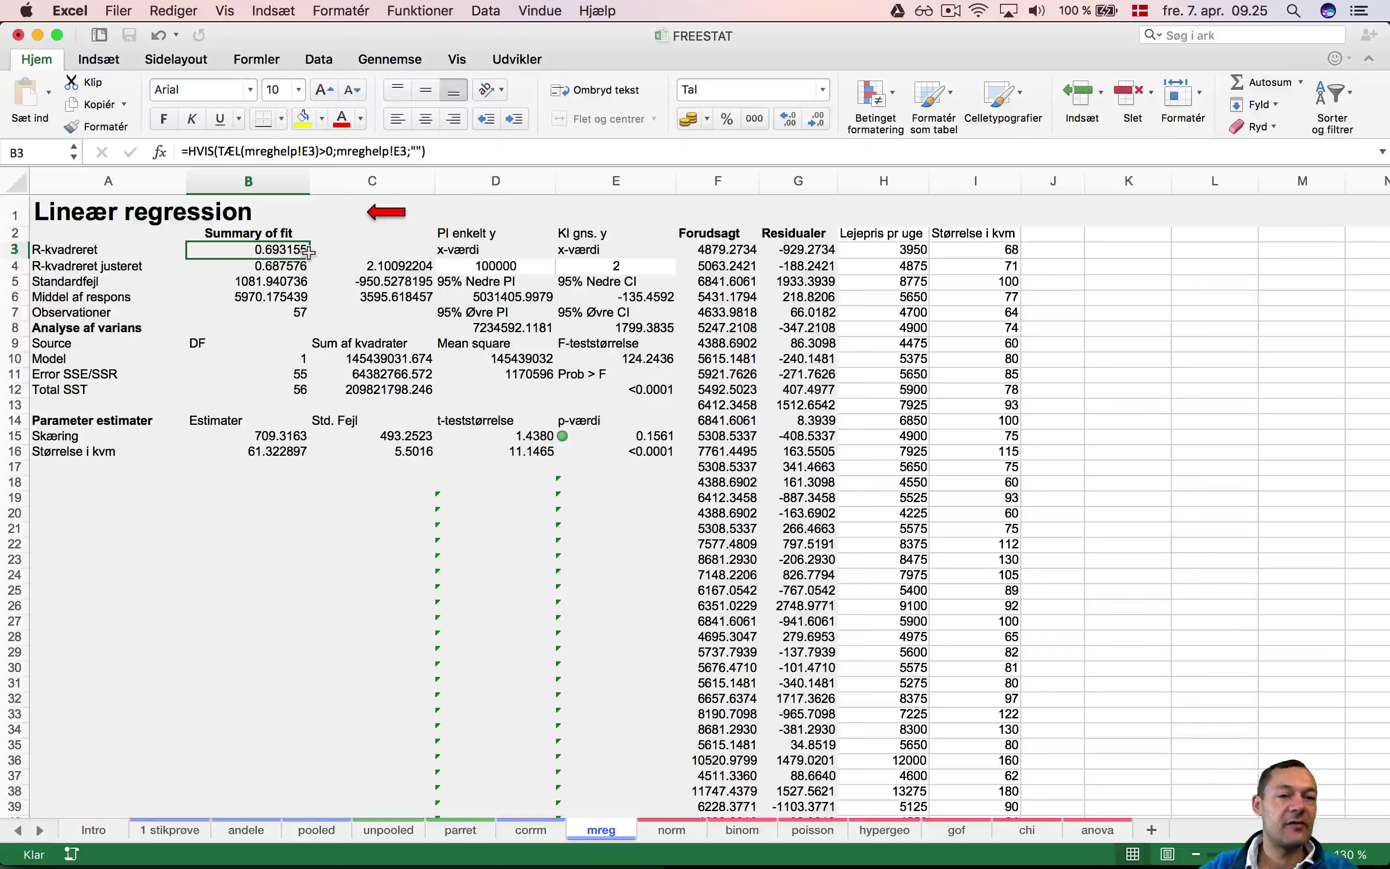
scroll(312, 274, "up", 5)
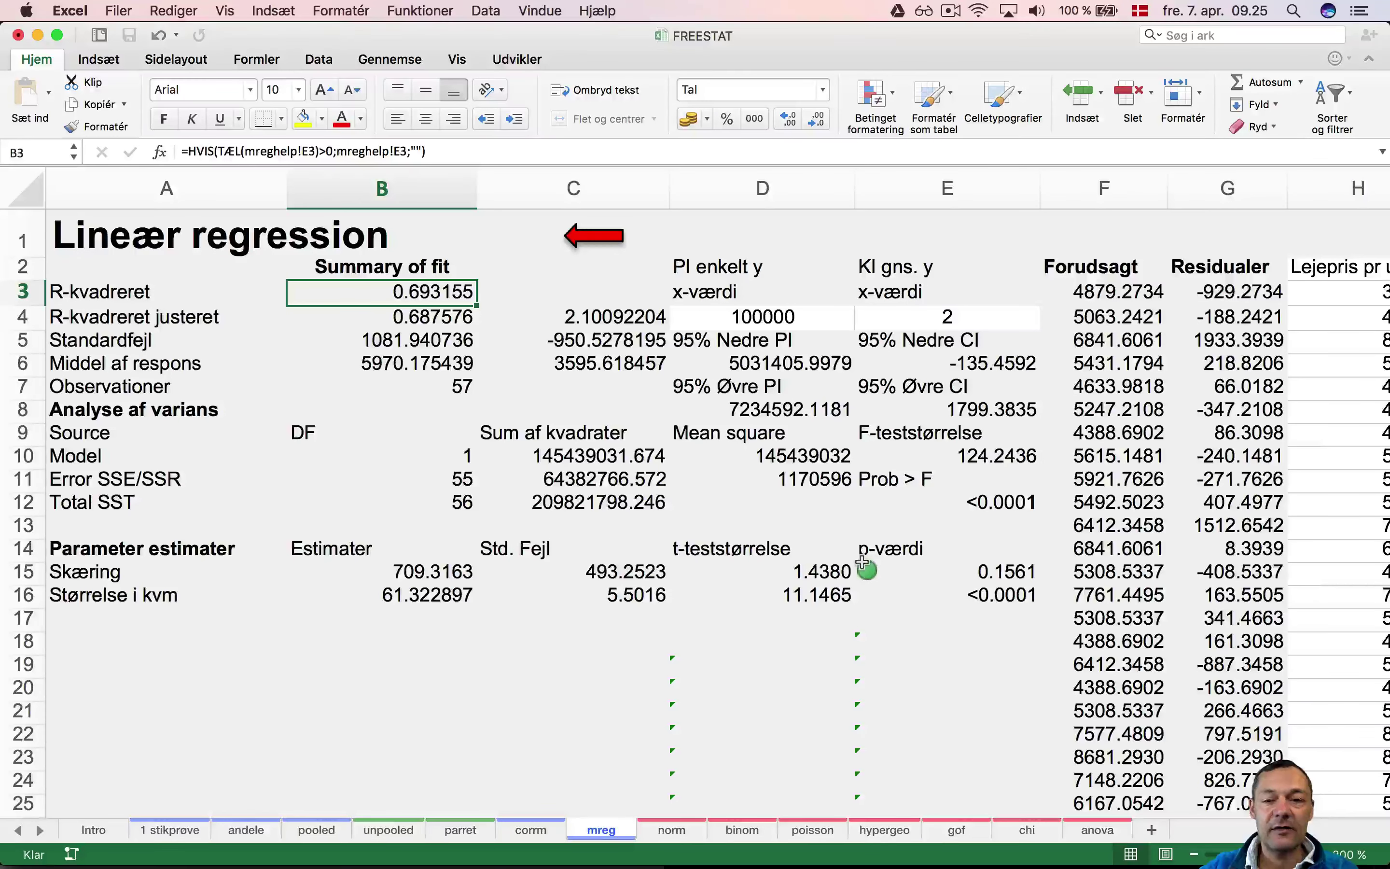
Compare the F-test's Prob > F in E12 with the p-værdi for Størrelse i kvm in E16
left_click(1000, 507)
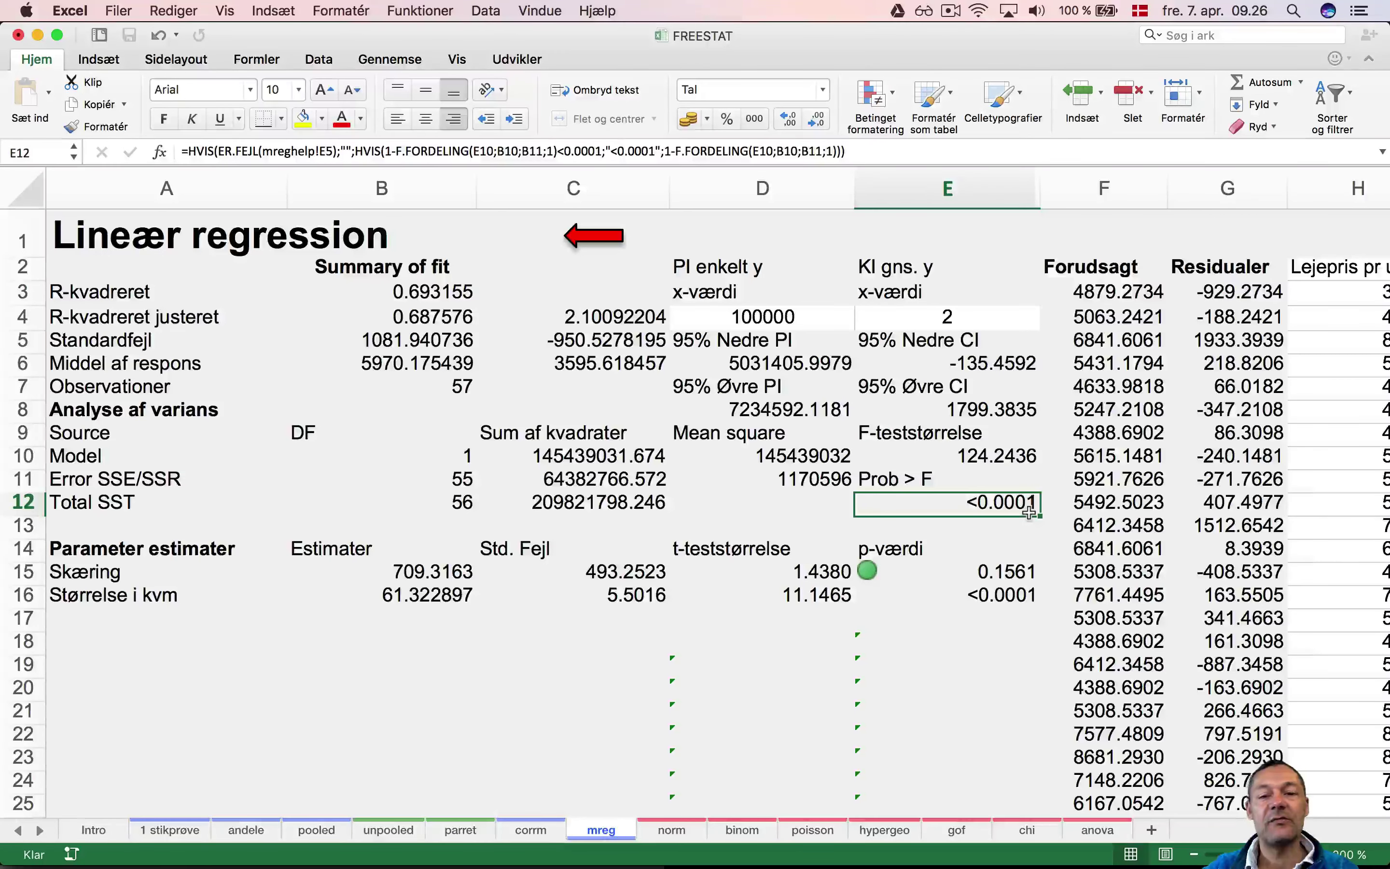
left_click(991, 598)
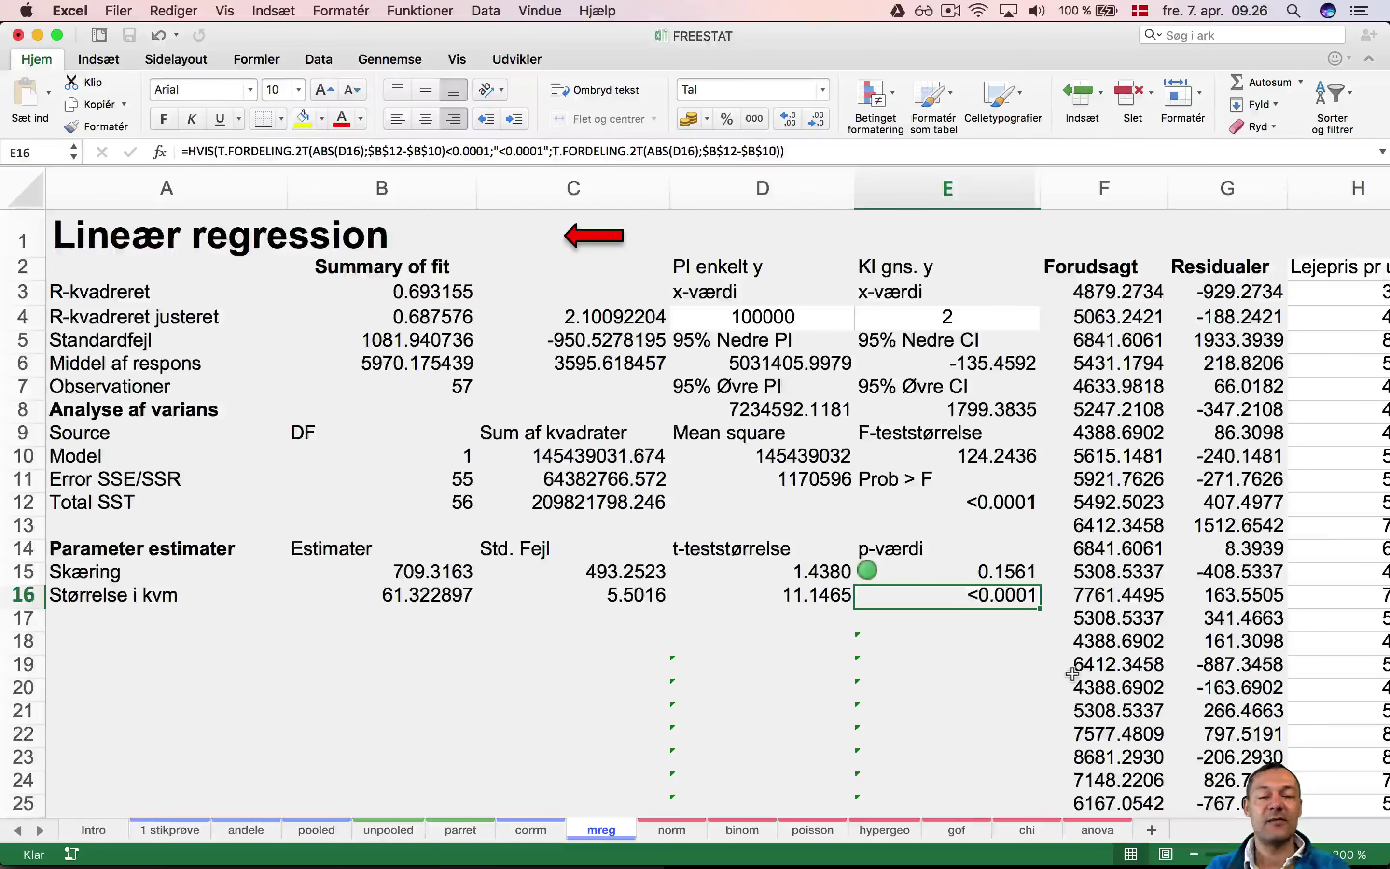
left_click(1018, 503)
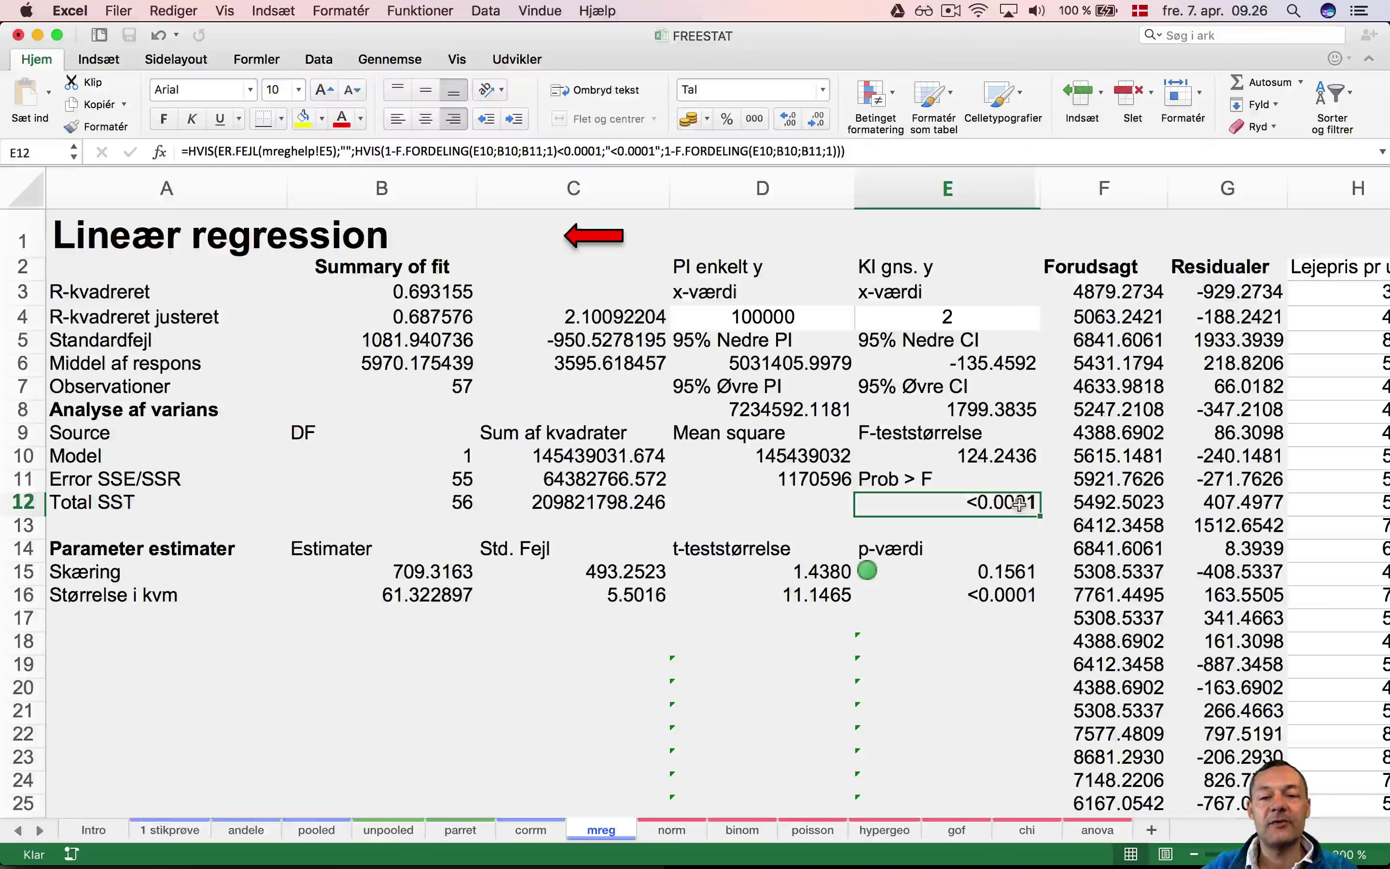
left_click(998, 595)
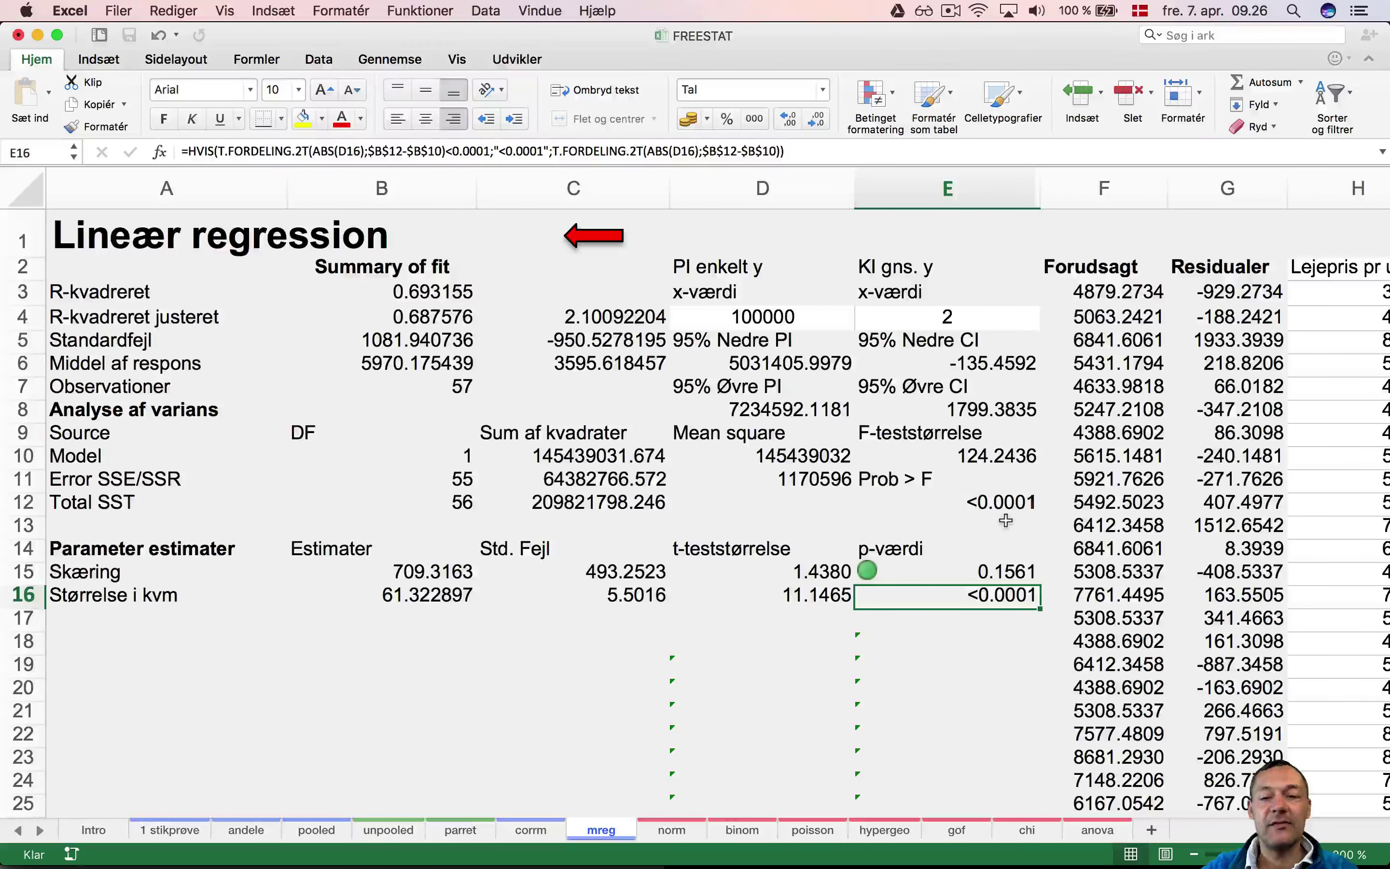
left_click(1006, 503)
left_click(996, 591)
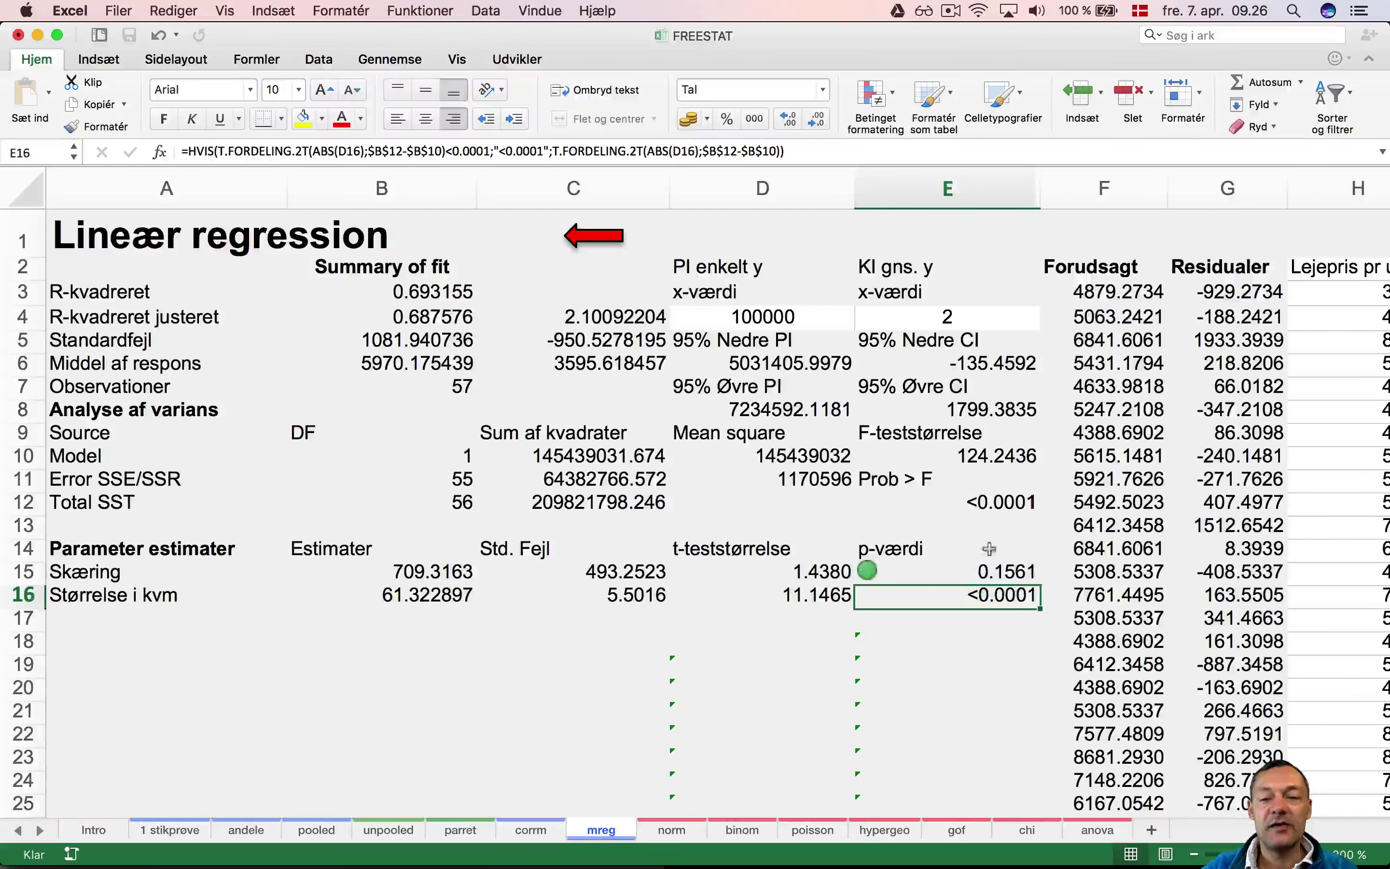
left_click(998, 503)
left_click(996, 596)
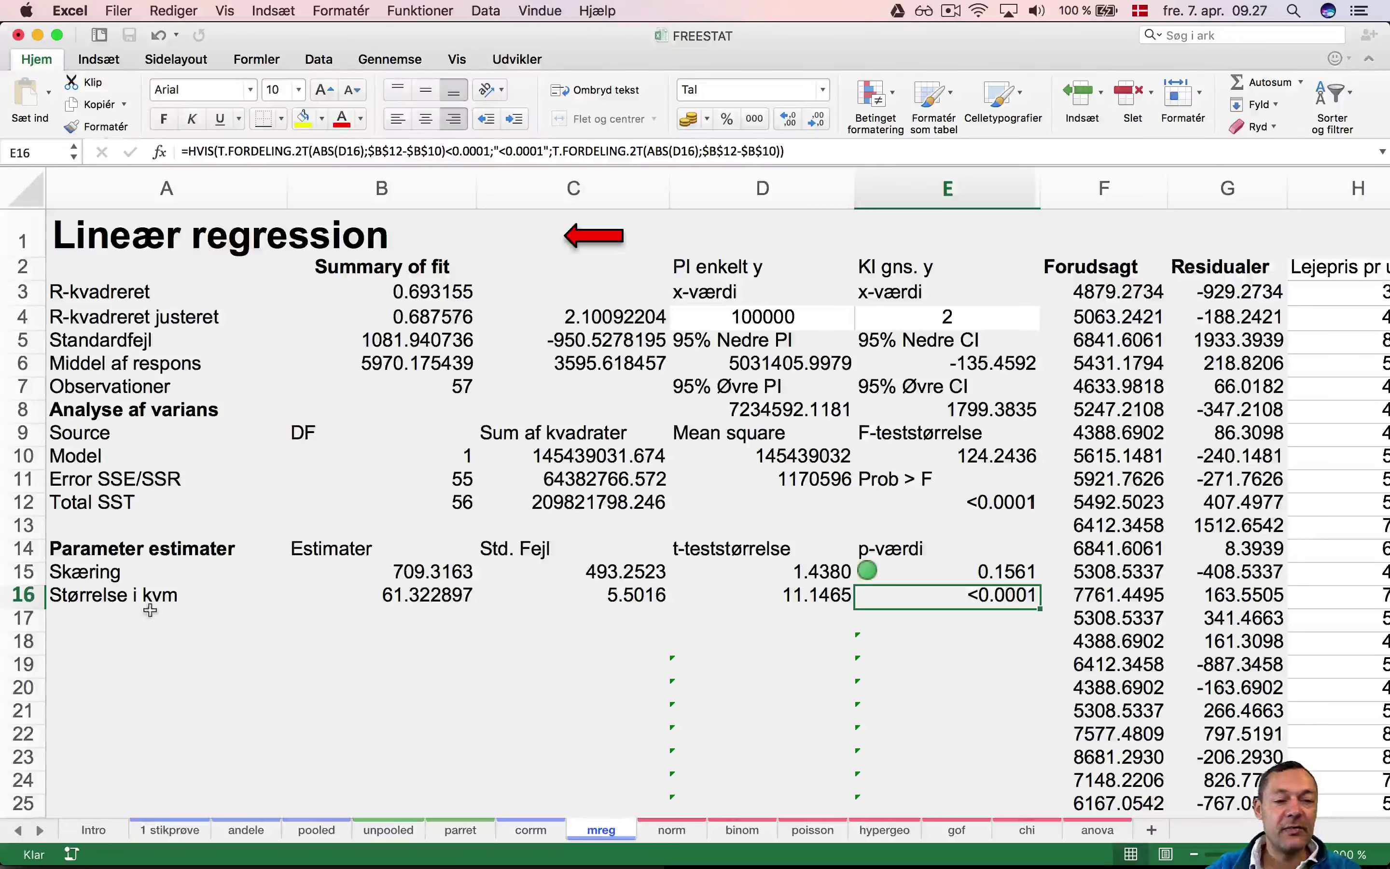
Read the Størrelse i kvm row of Parameter estimater, checking its estimate in B16 and its p-værdi in E16
left_click(312, 610)
left_click(290, 595)
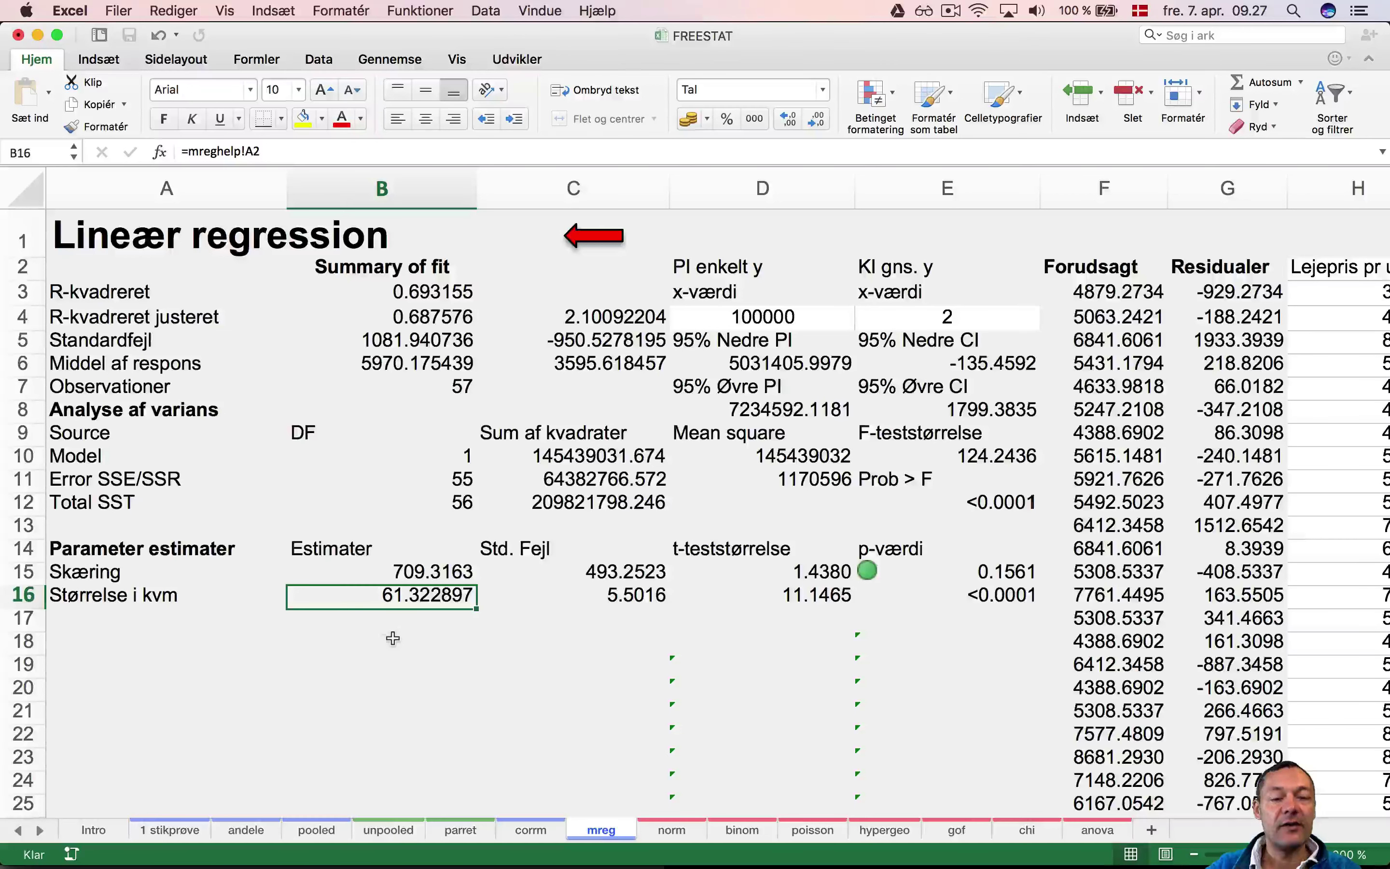
left_click(109, 600)
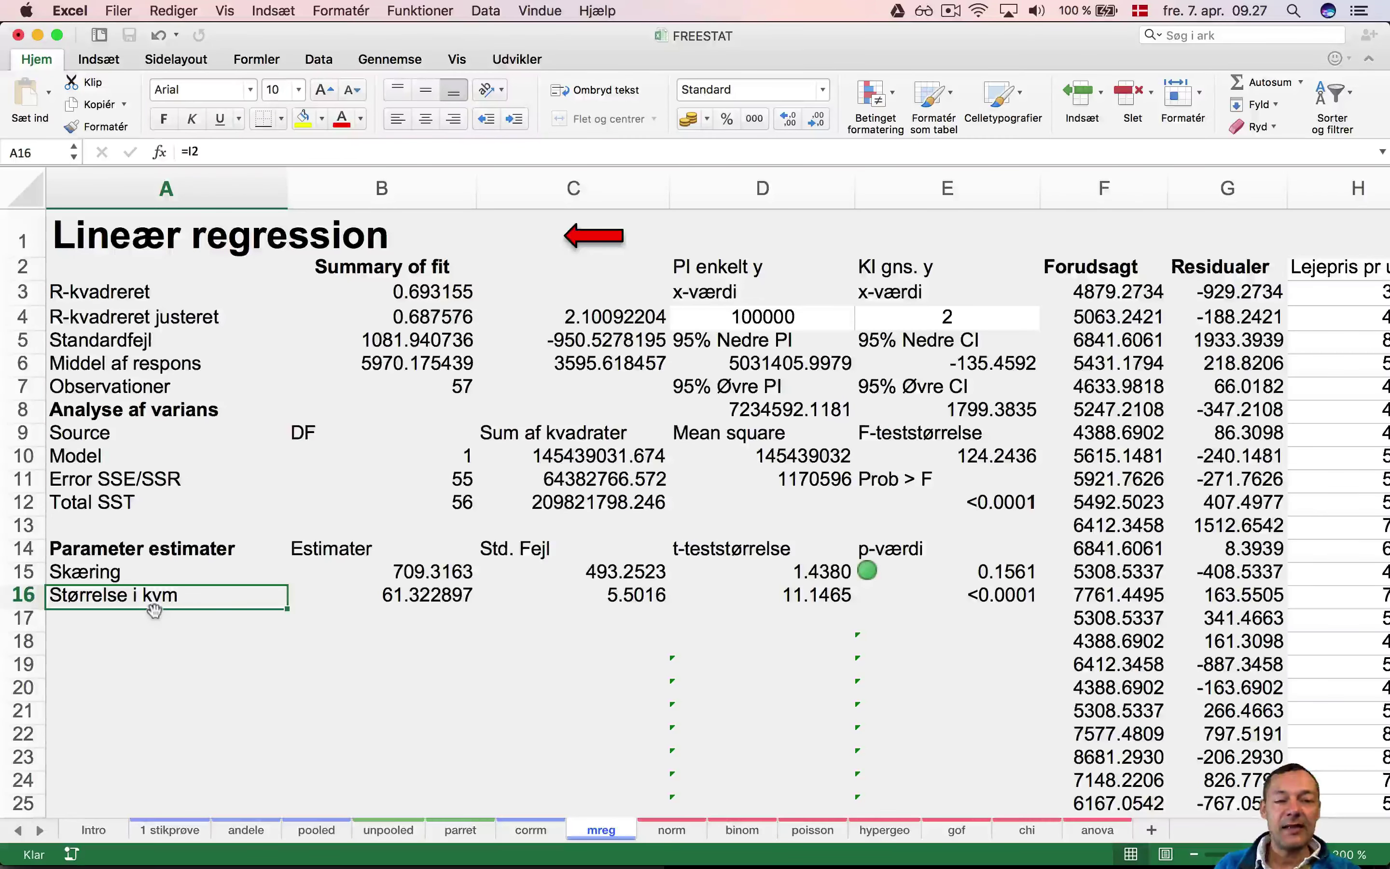
left_click(388, 606)
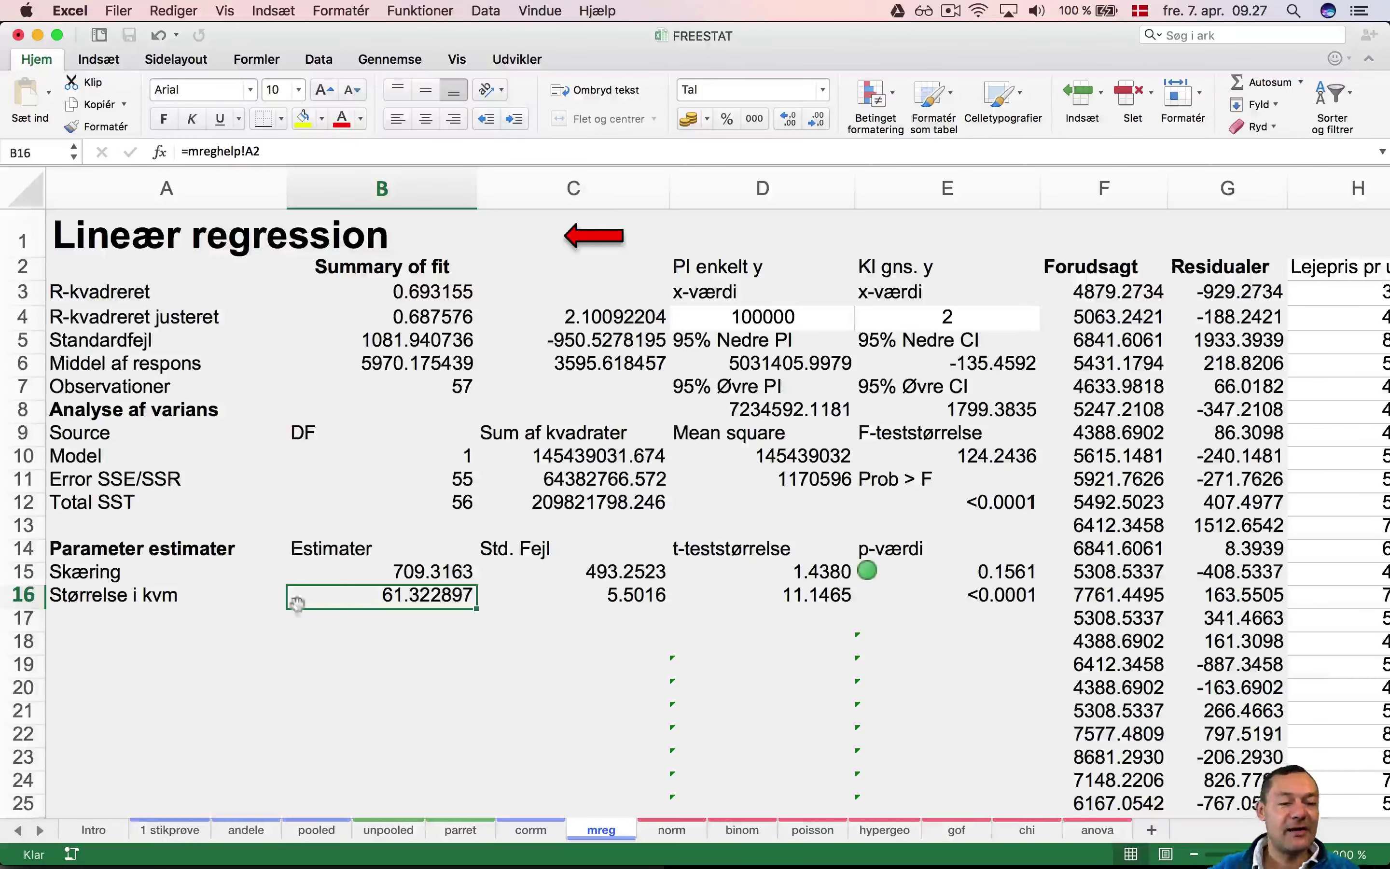
left_click(206, 593)
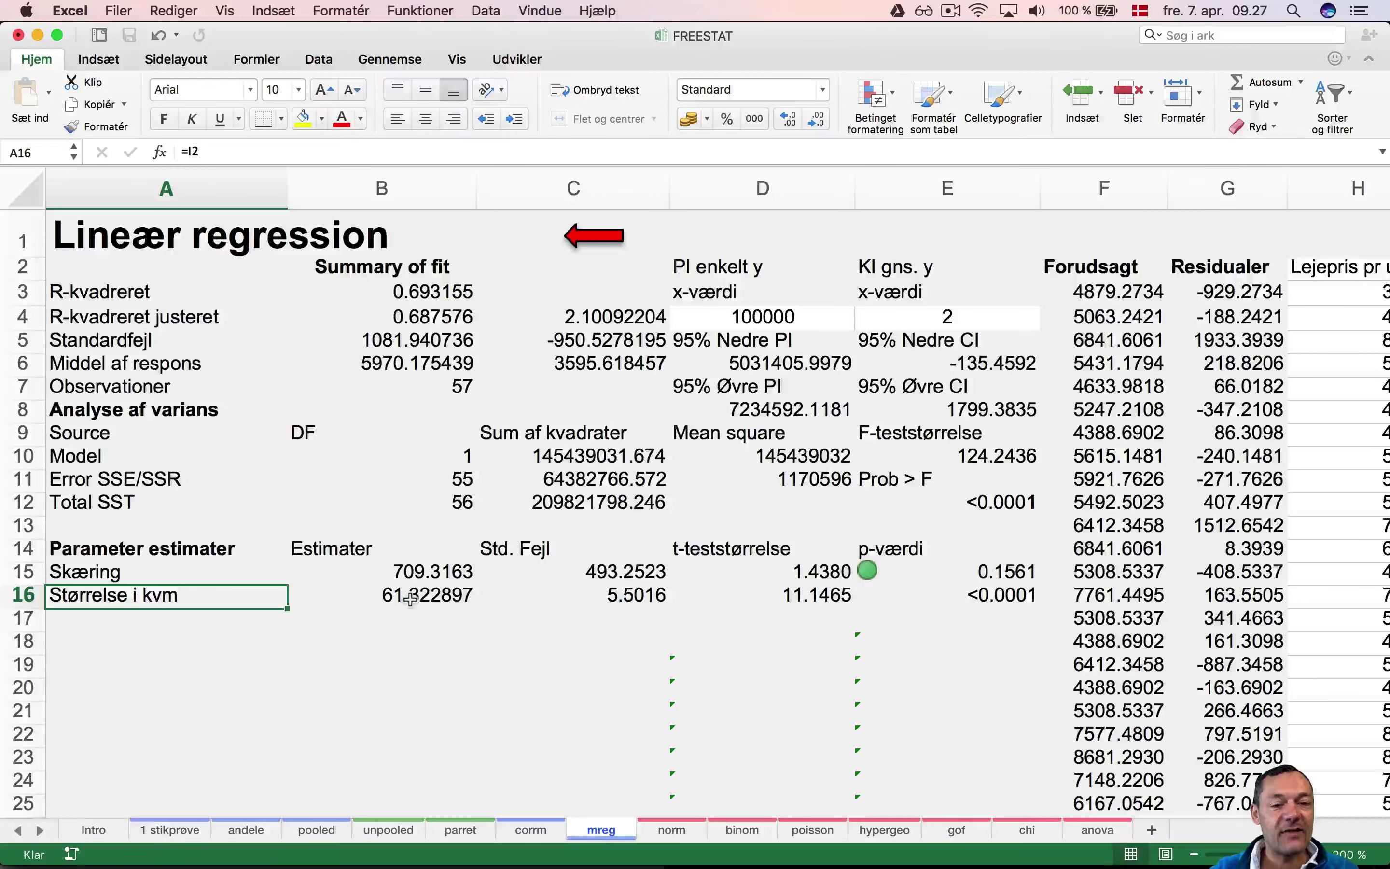
left_click(454, 597)
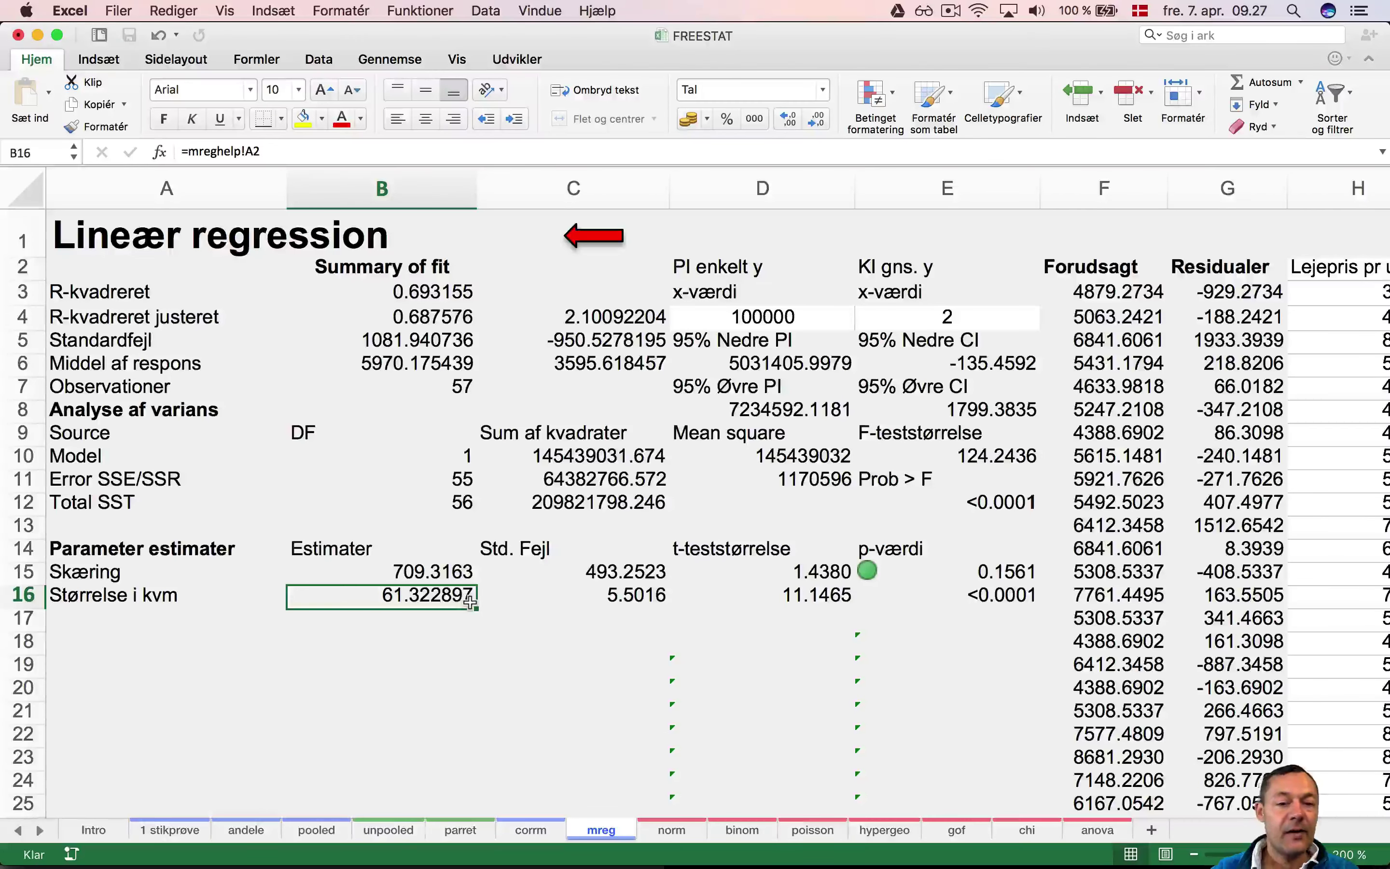
left_click(975, 592)
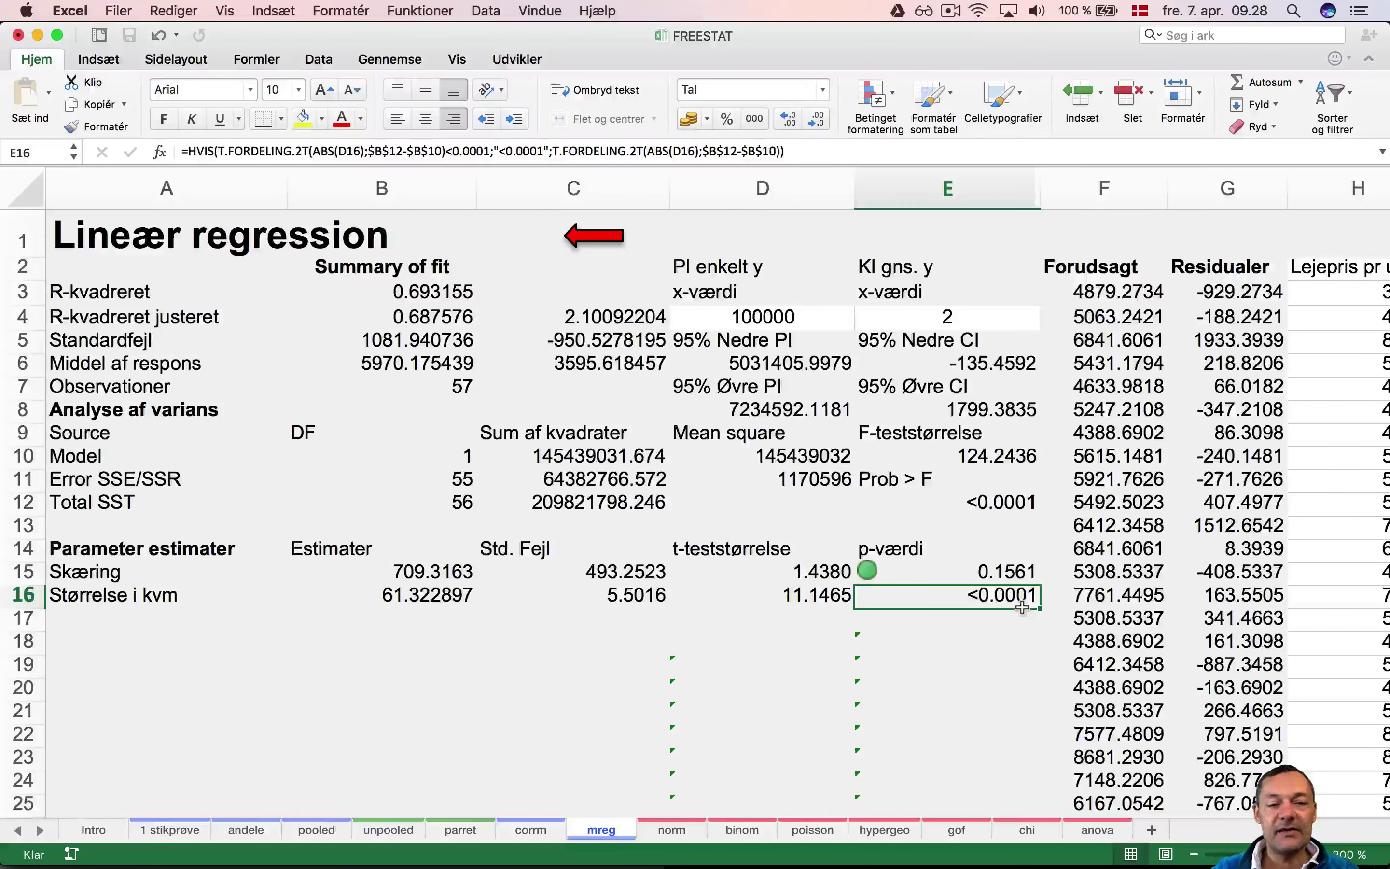
Return to the regression chart and review the fitted line's equation against the plotted rents
scroll(378, 610, "down", 15)
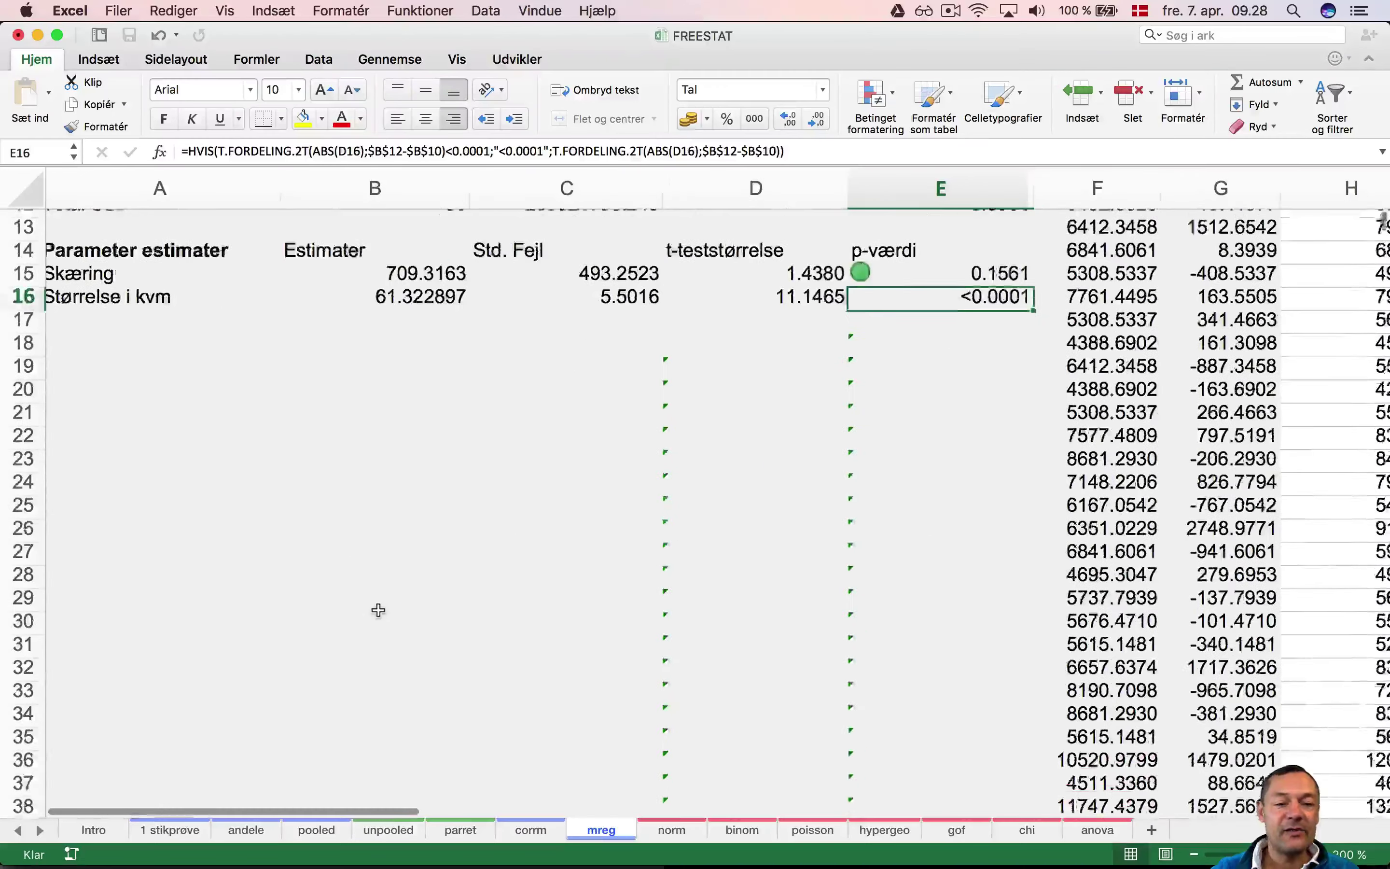
scroll(378, 610, "up", 3)
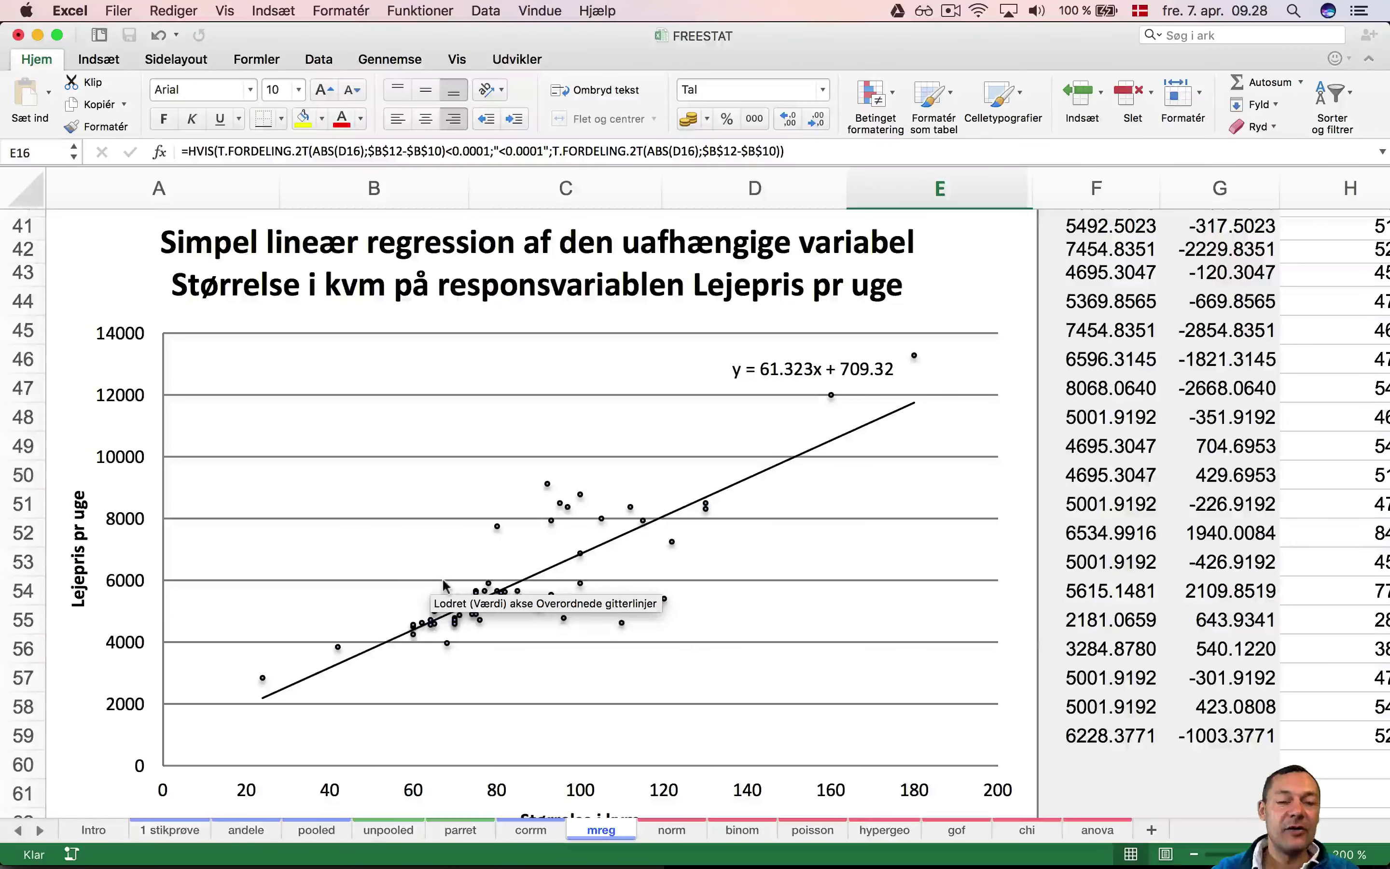
scroll(445, 706, "down", 1)
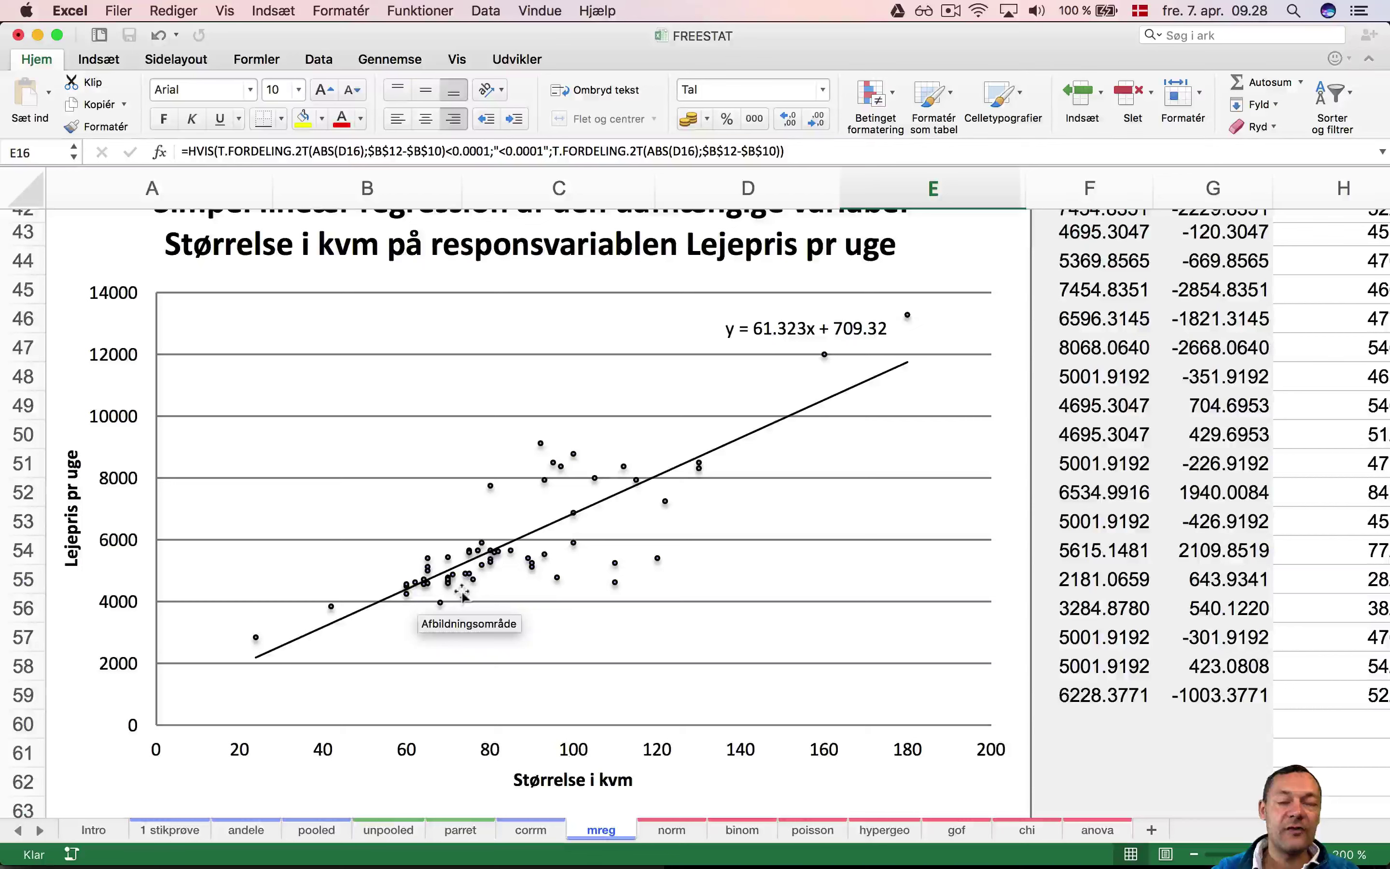
Check the Størrelse i kvm estimate in B16 and the Skæring row's p-værdi in E15 under Parameter estimater
mouse_move(463, 573)
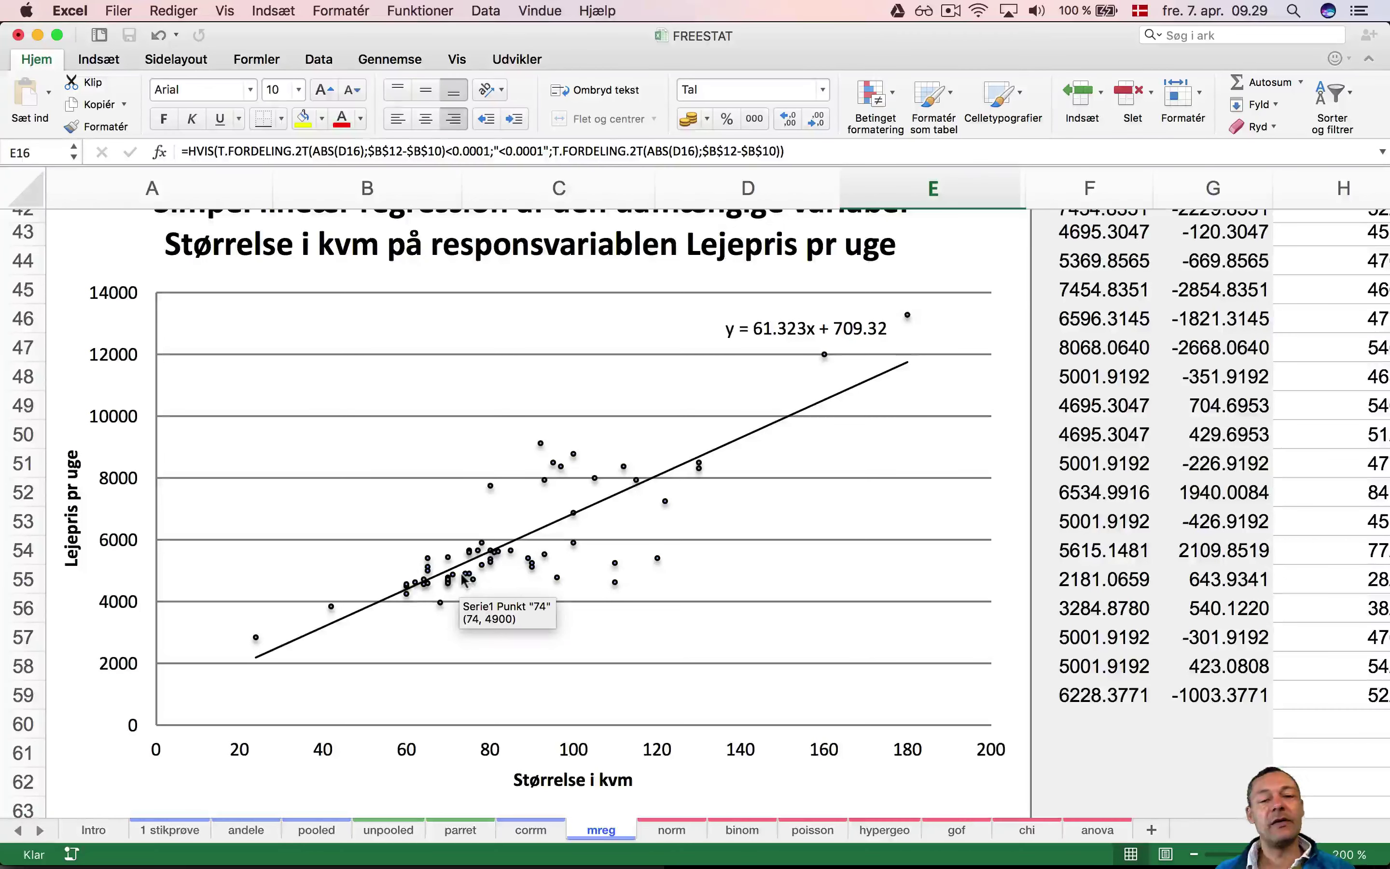
mouse_move(419, 591)
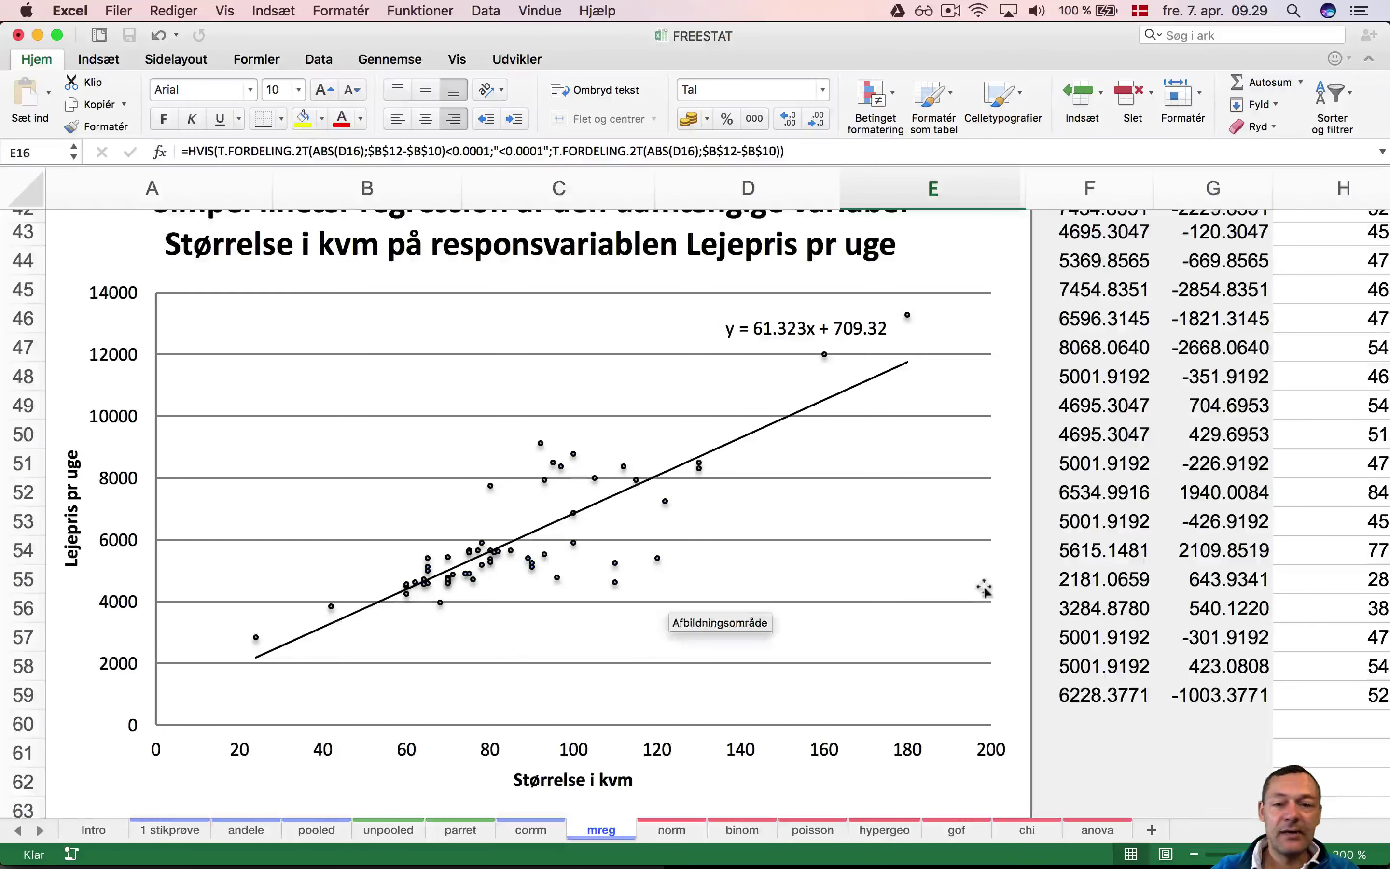
scroll(1106, 564, "up", 10)
scroll(1106, 563, "up", 5)
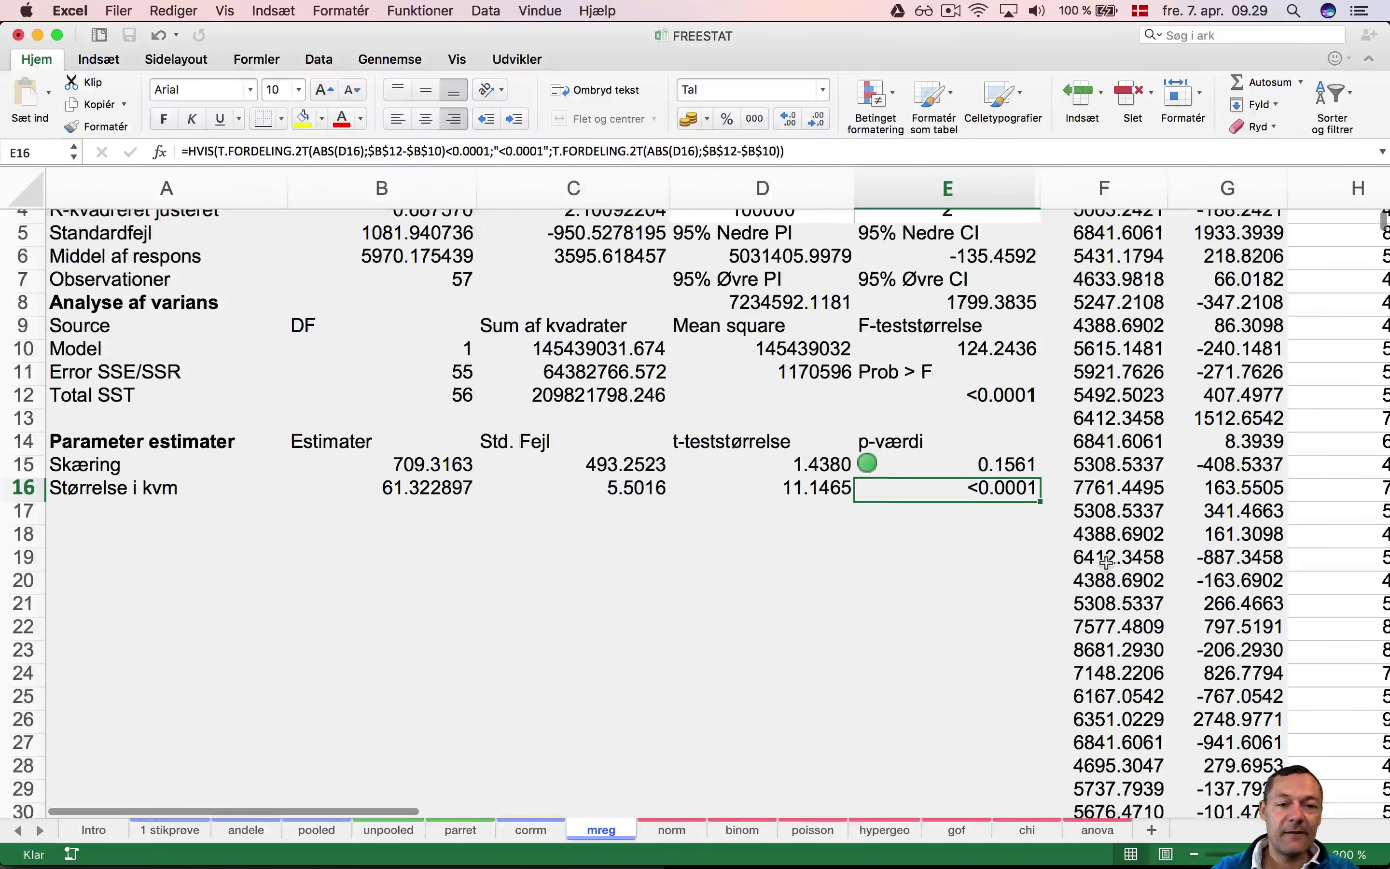
left_click(426, 492)
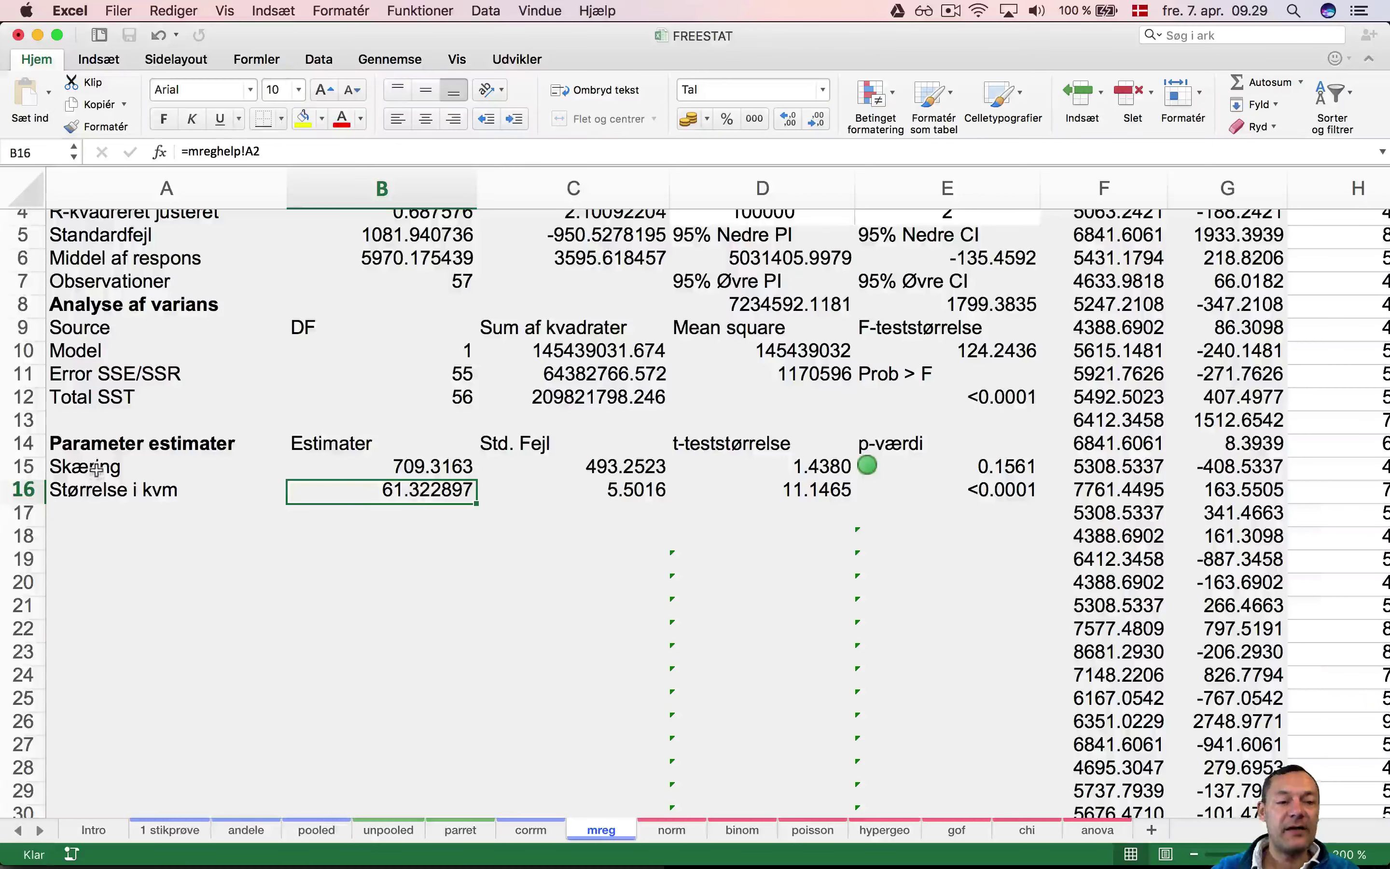
left_click(78, 475)
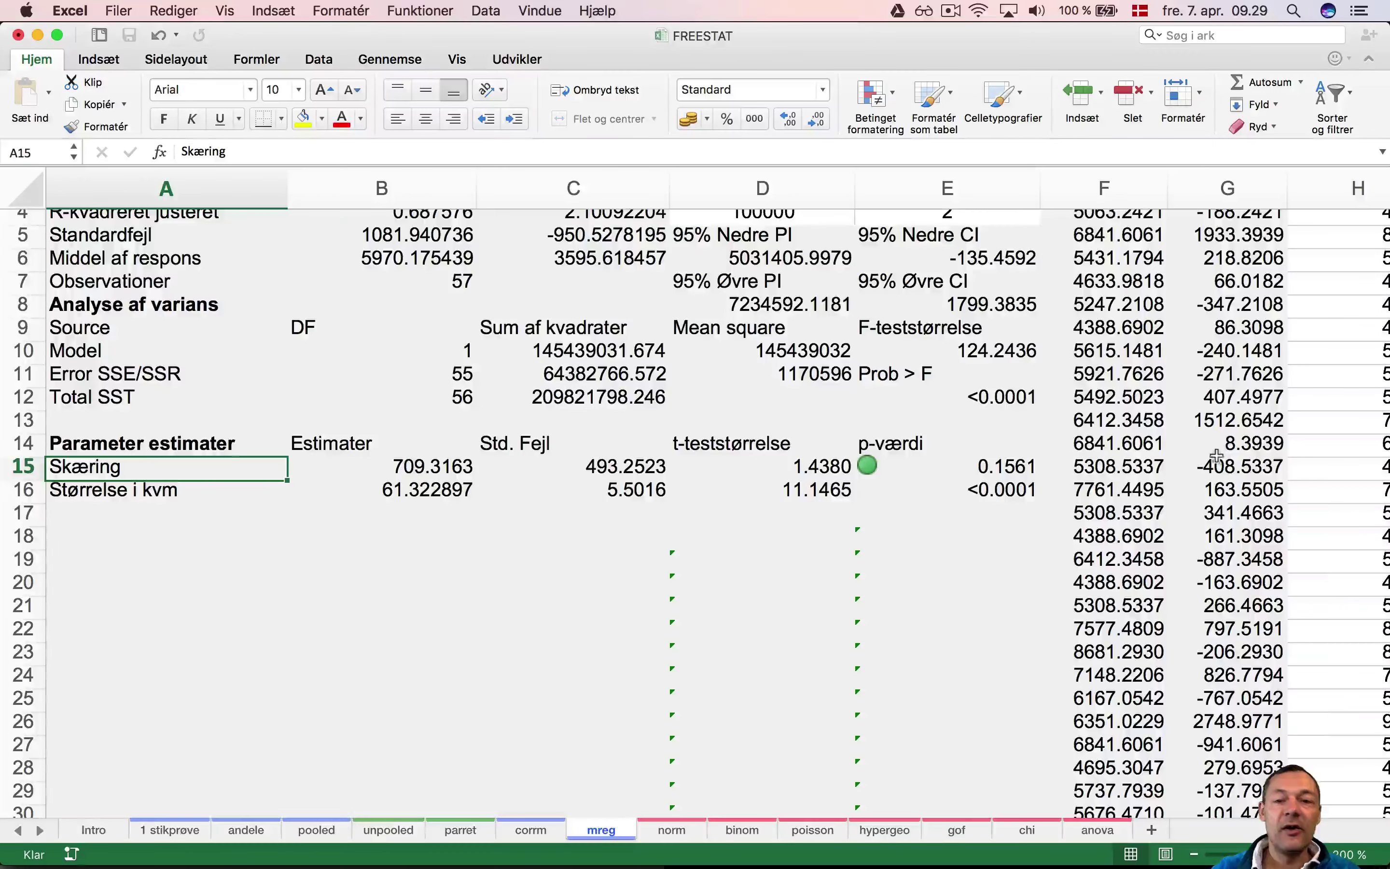
left_click(986, 468)
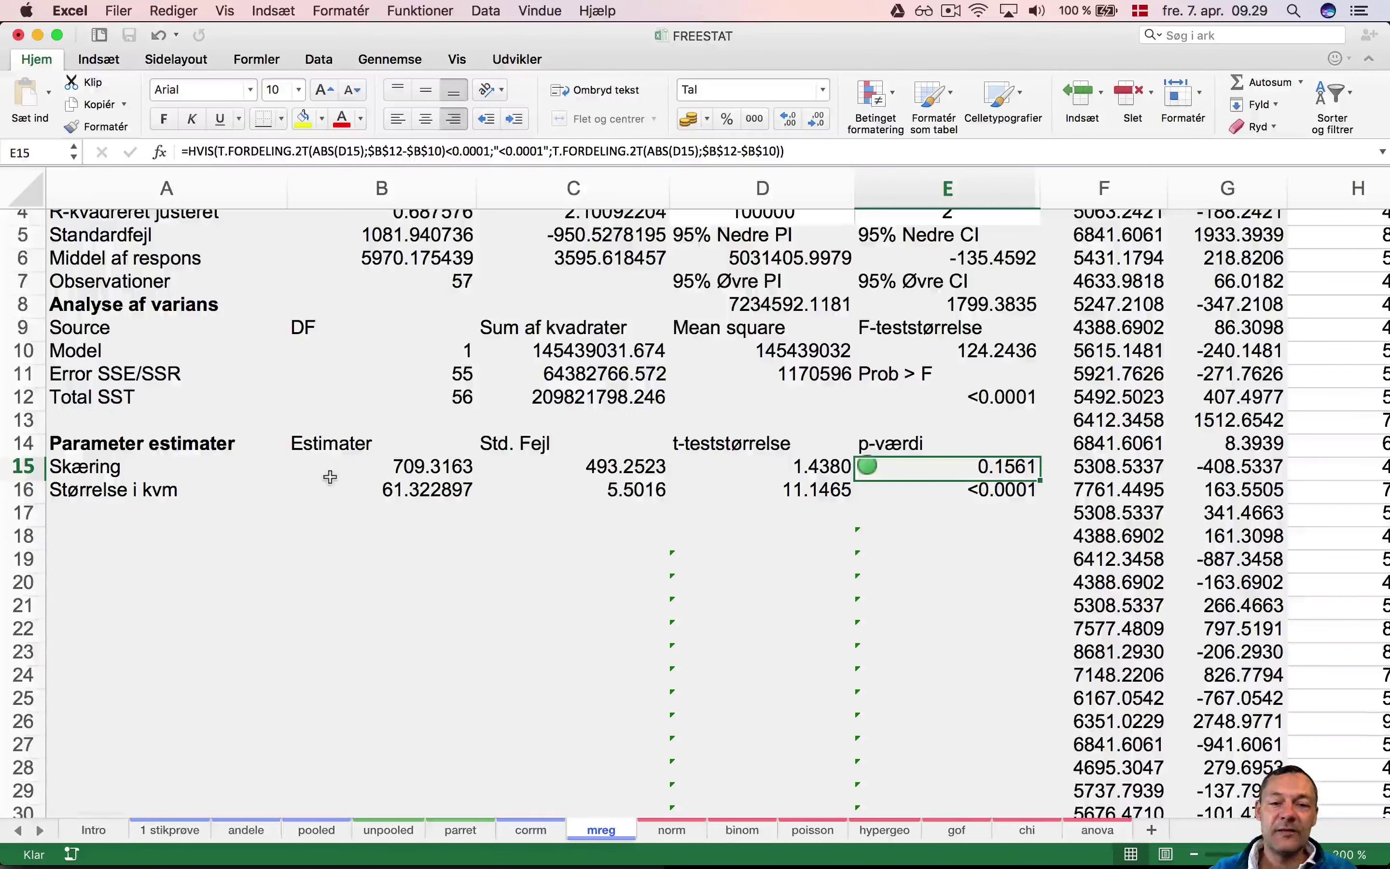
Review the regression chart again, examining how the plotted weekly rents spread around the fitted line
scroll(330, 477, "down", 1)
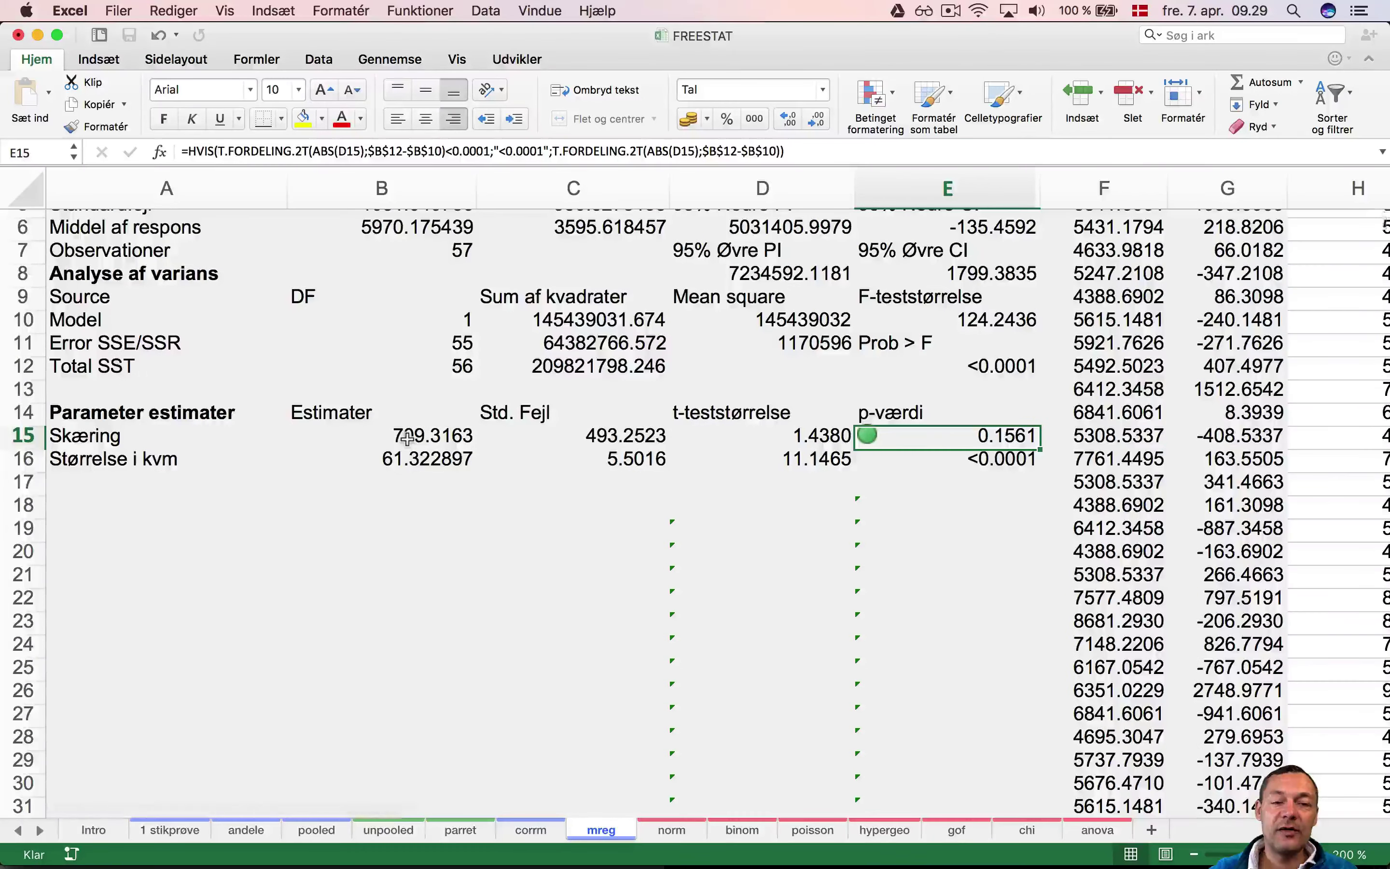
scroll(407, 438, "down", 15)
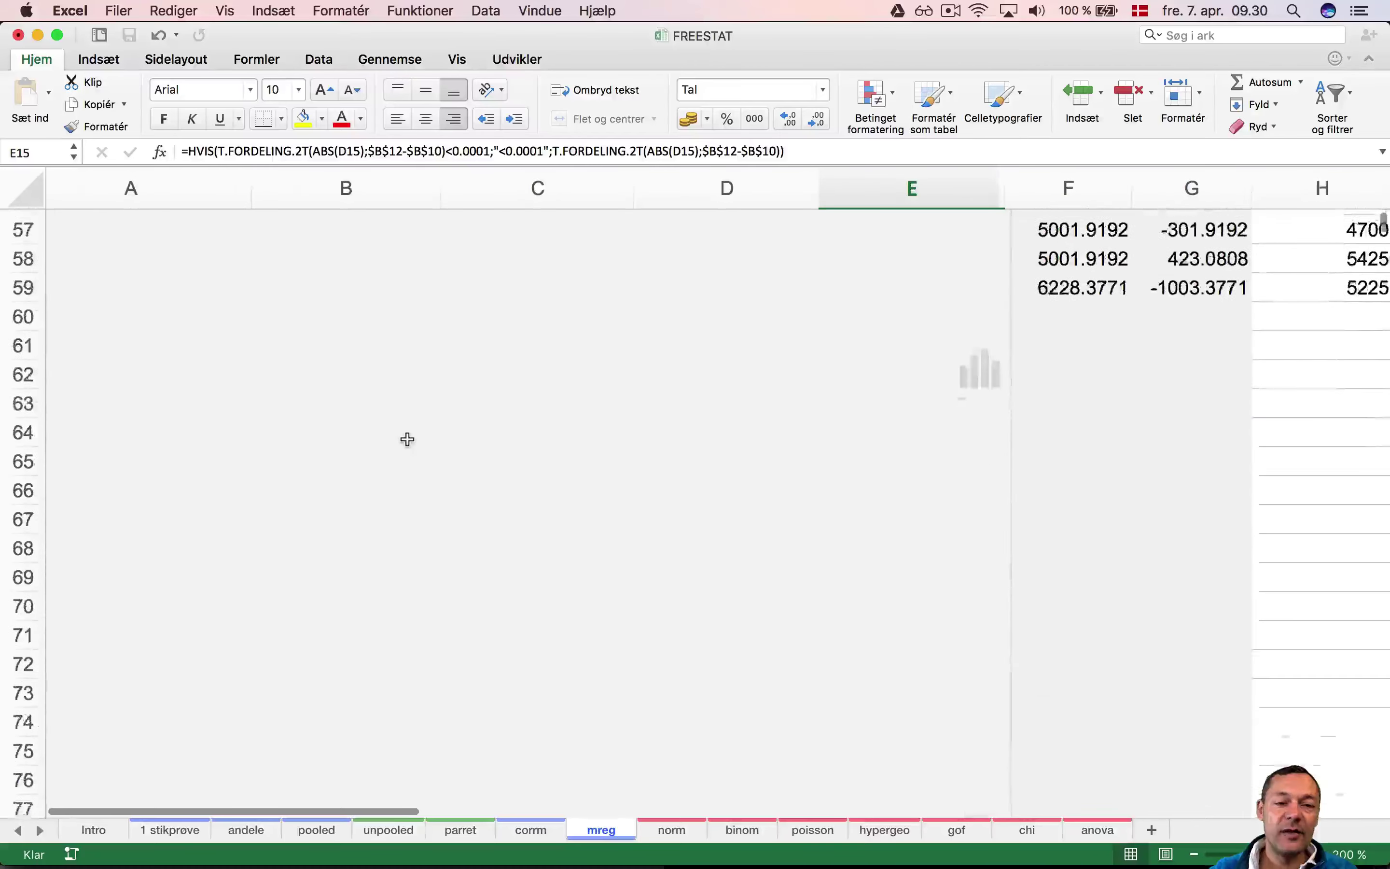
scroll(405, 439, "up", 4)
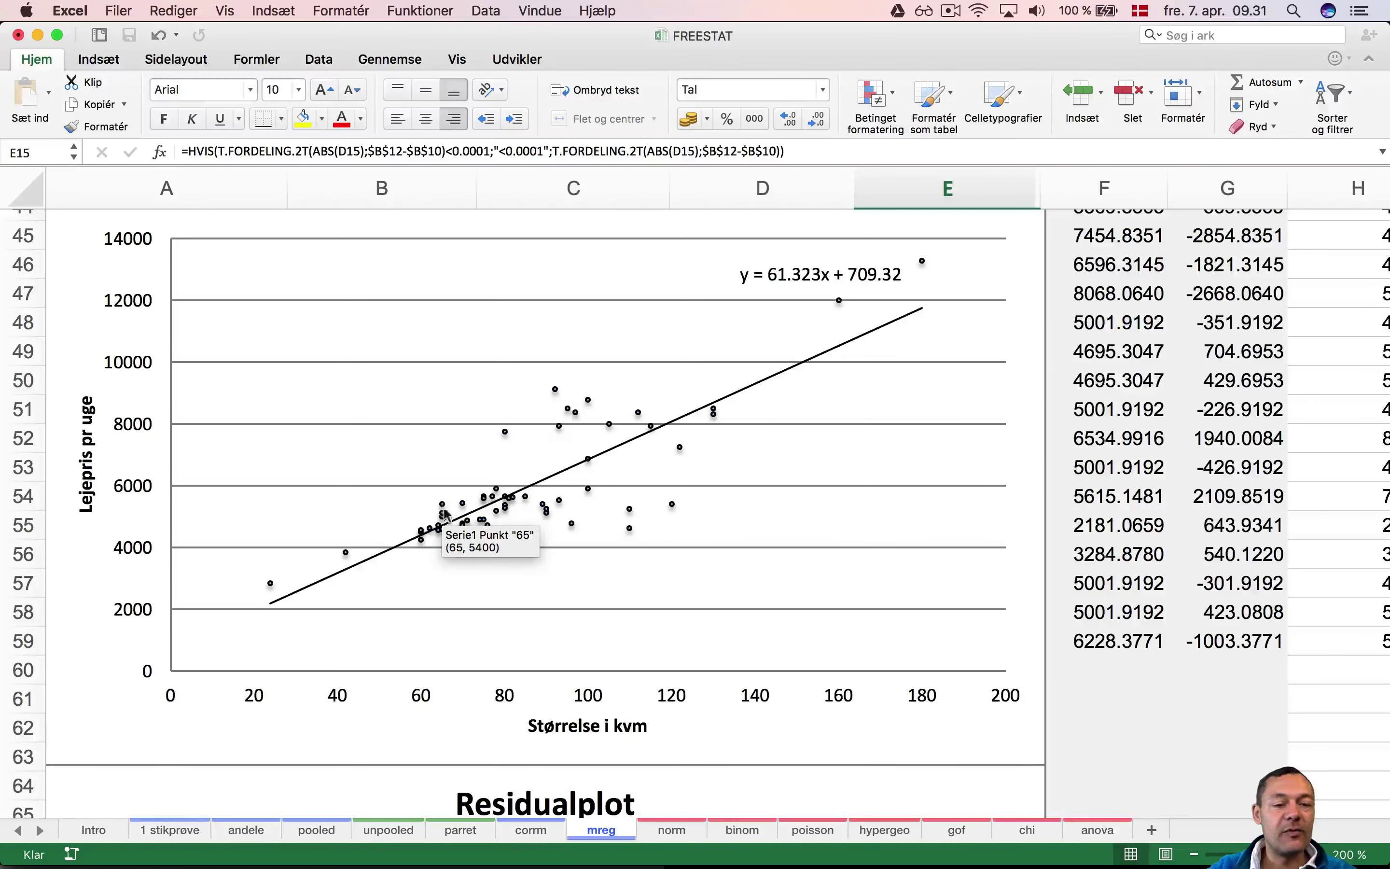
mouse_move(442, 517)
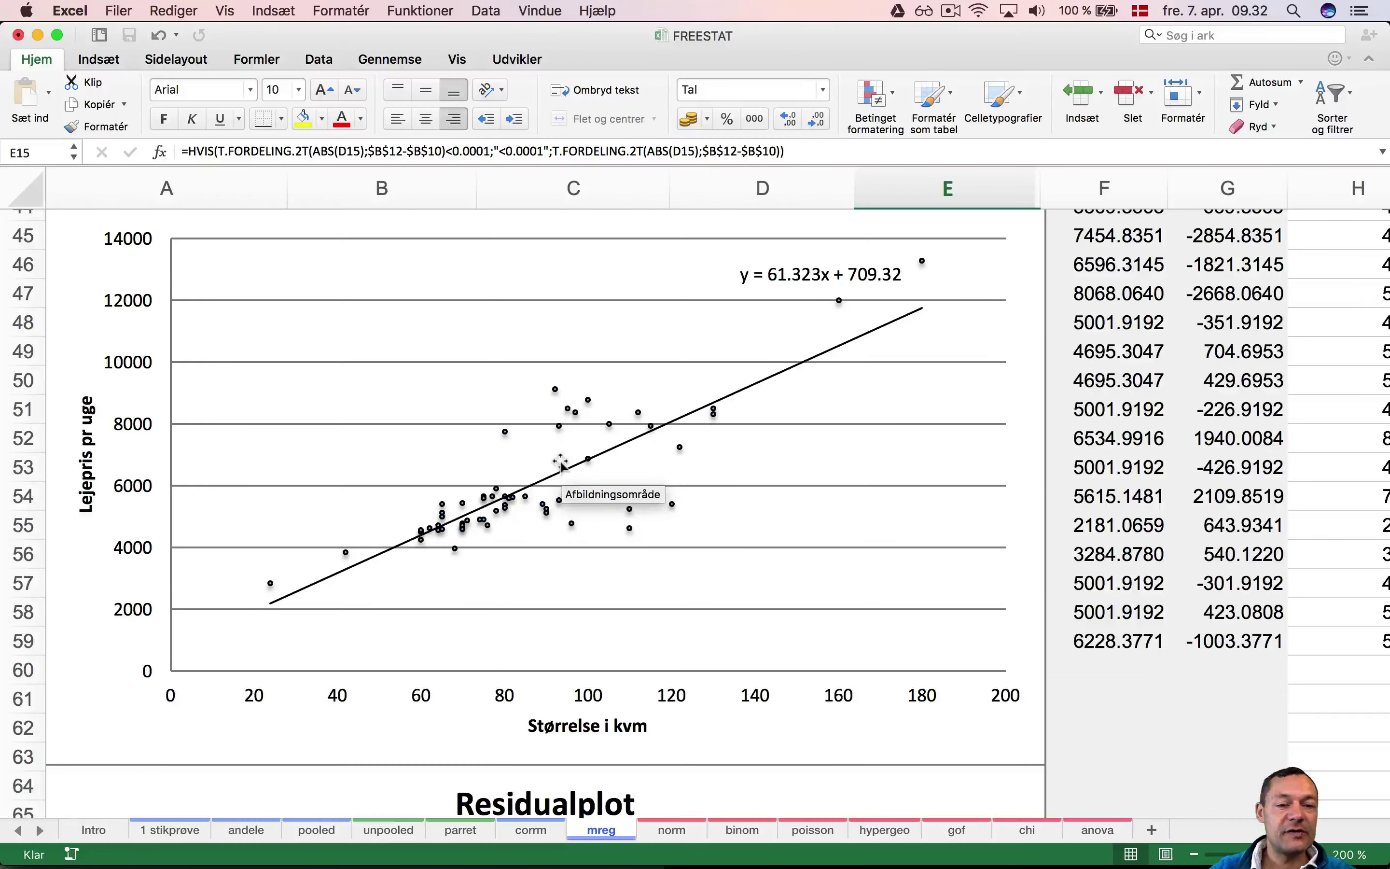
Inspect the first observation's residual, rent, size and predicted value in G3, H3, I3 and F3, and locate the Observationer row
scroll(775, 456, "up", 15)
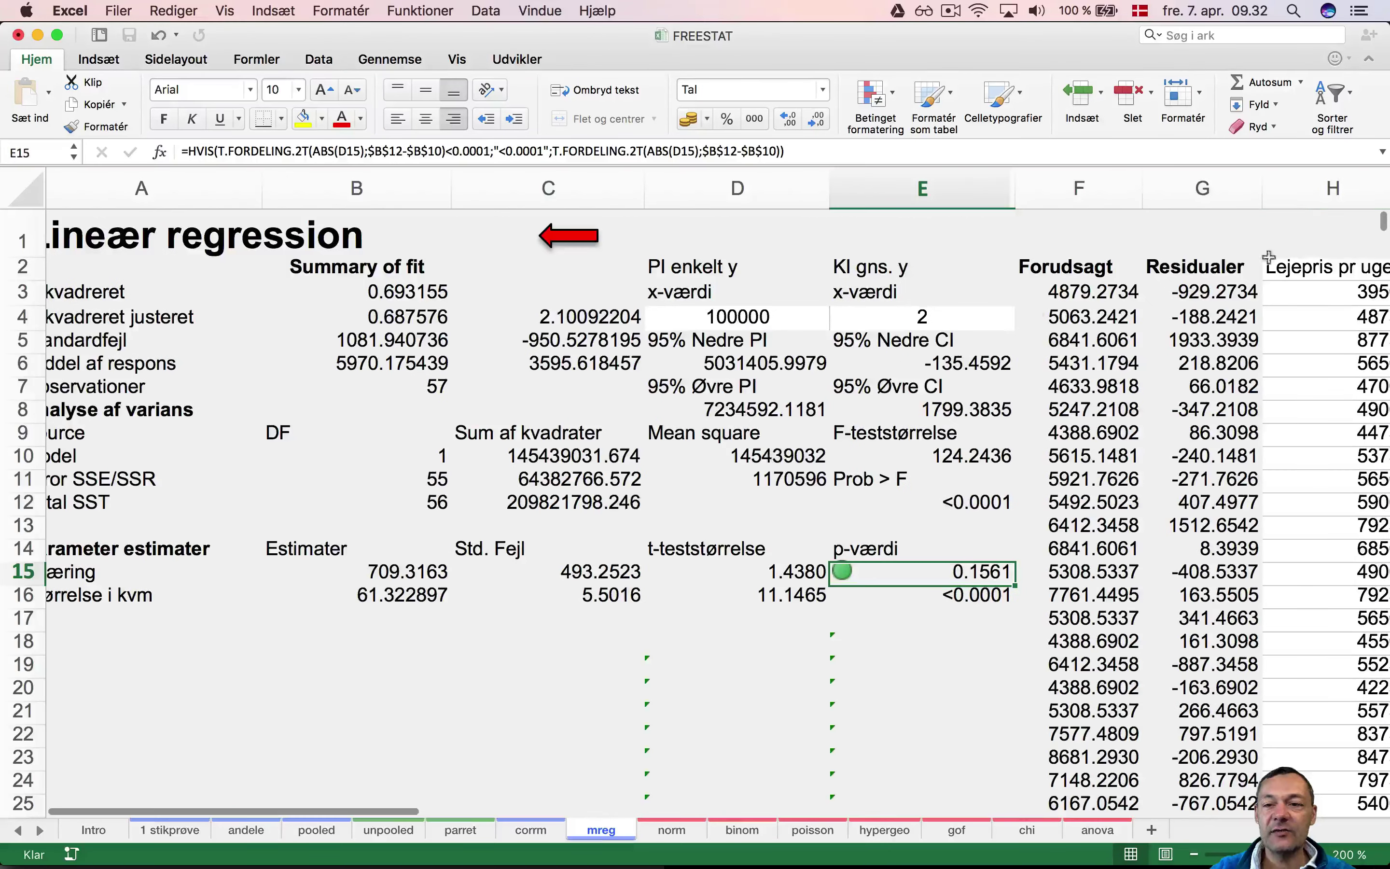
left_click(1204, 292)
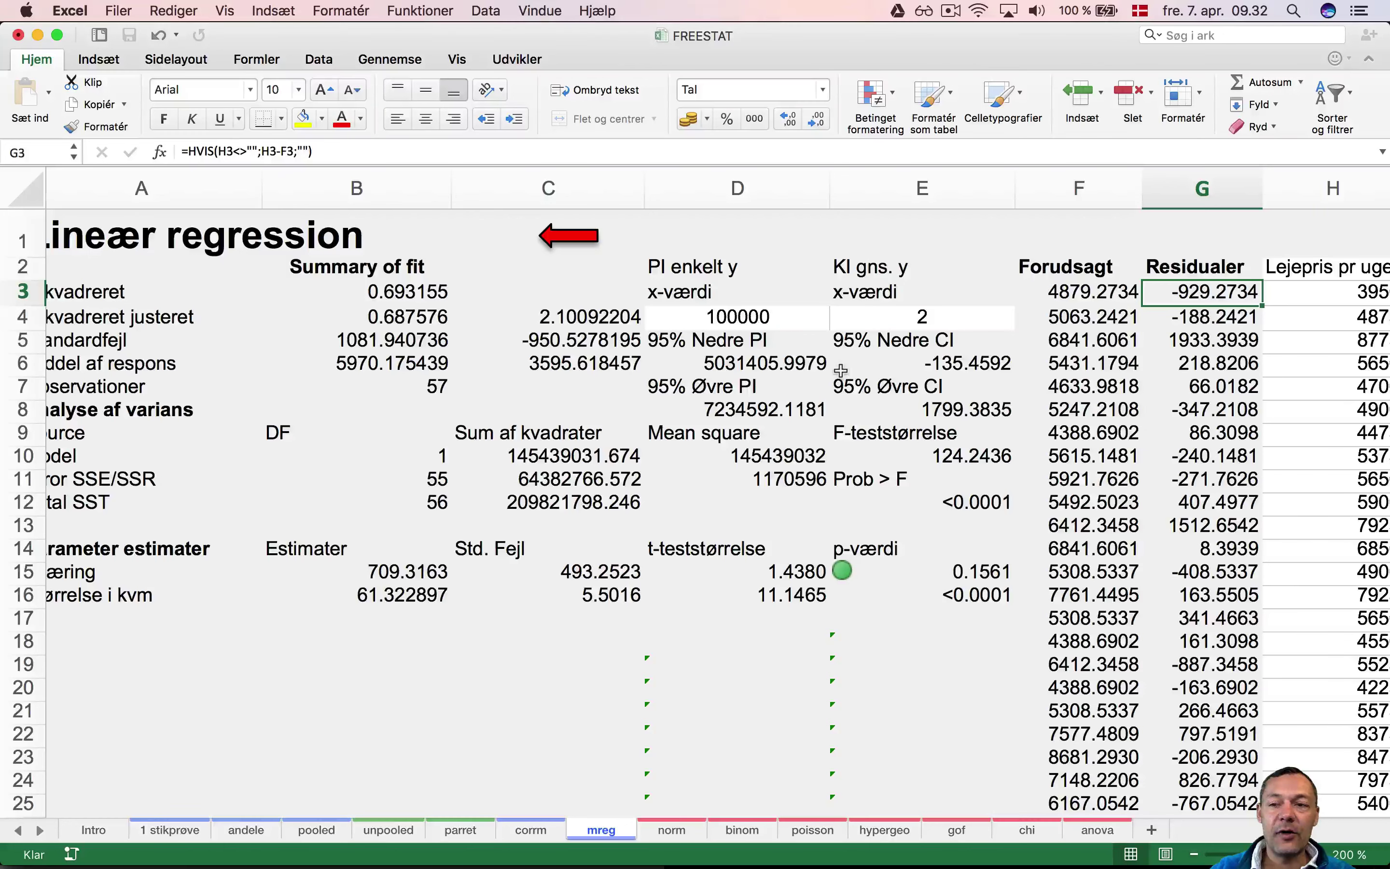
scroll(841, 370, "down", 5)
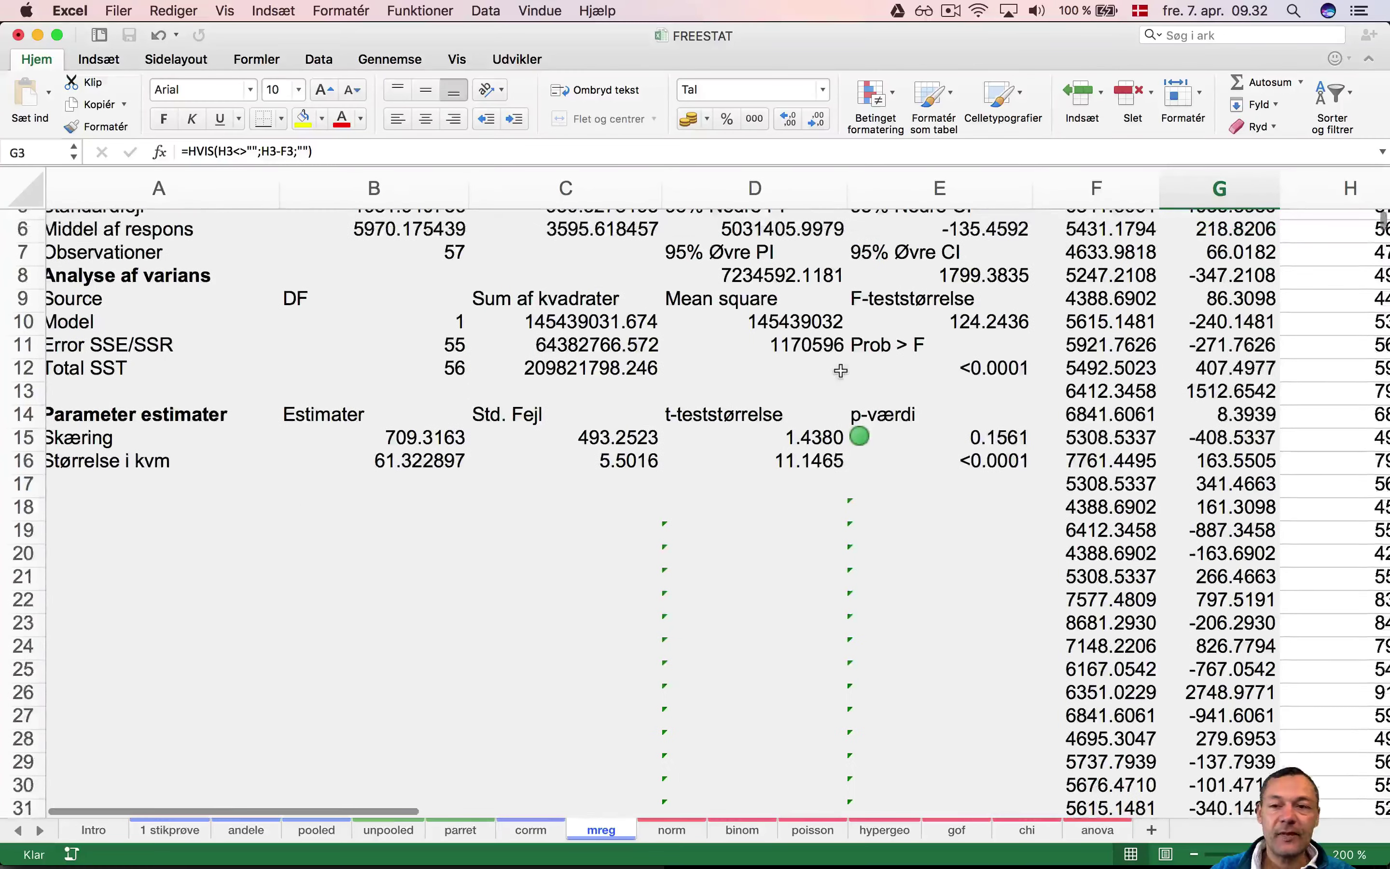
scroll(841, 370, "up", 5)
scroll(840, 371, "right", 5)
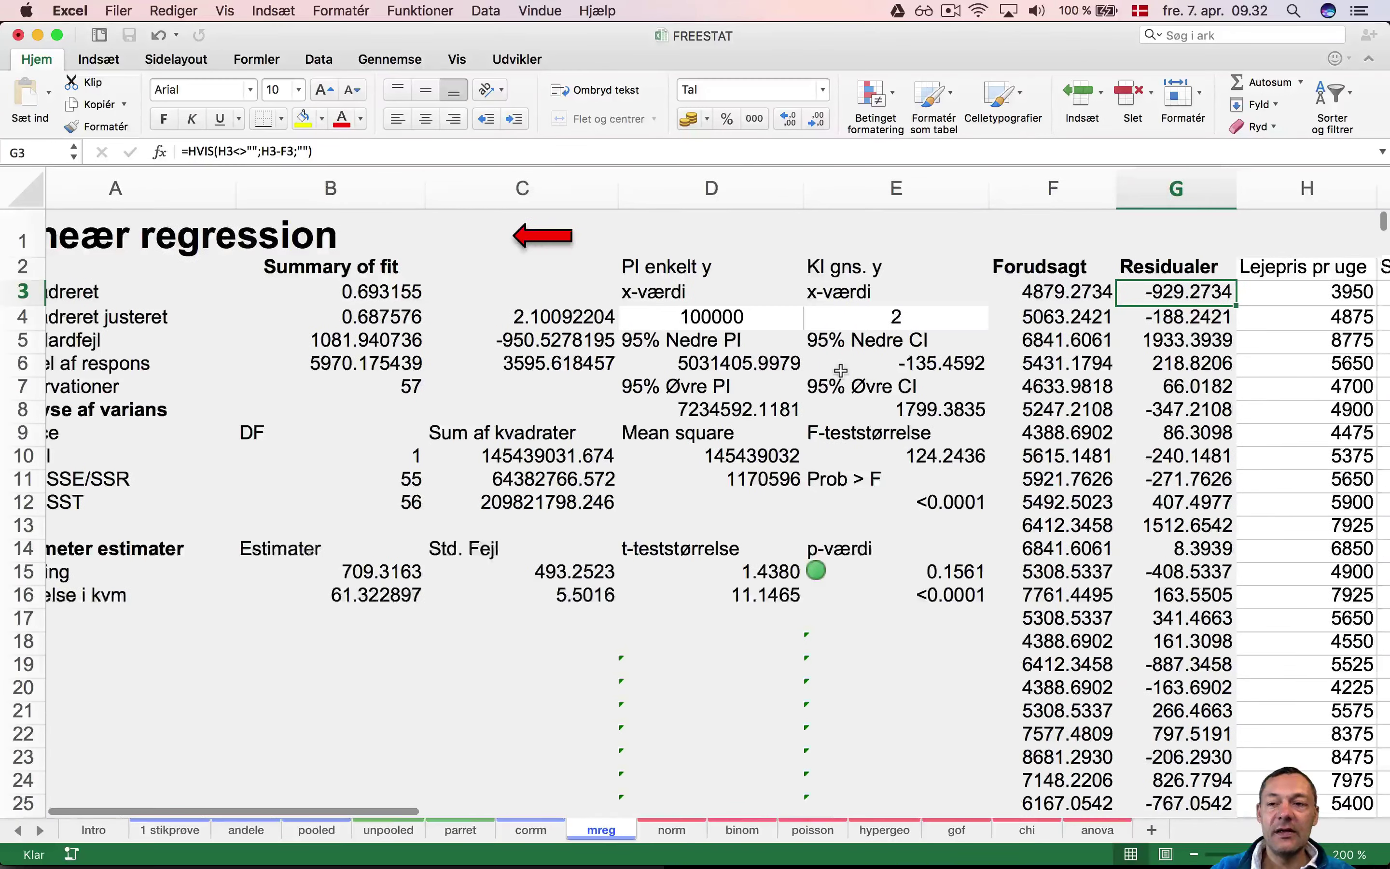
left_click(1066, 300)
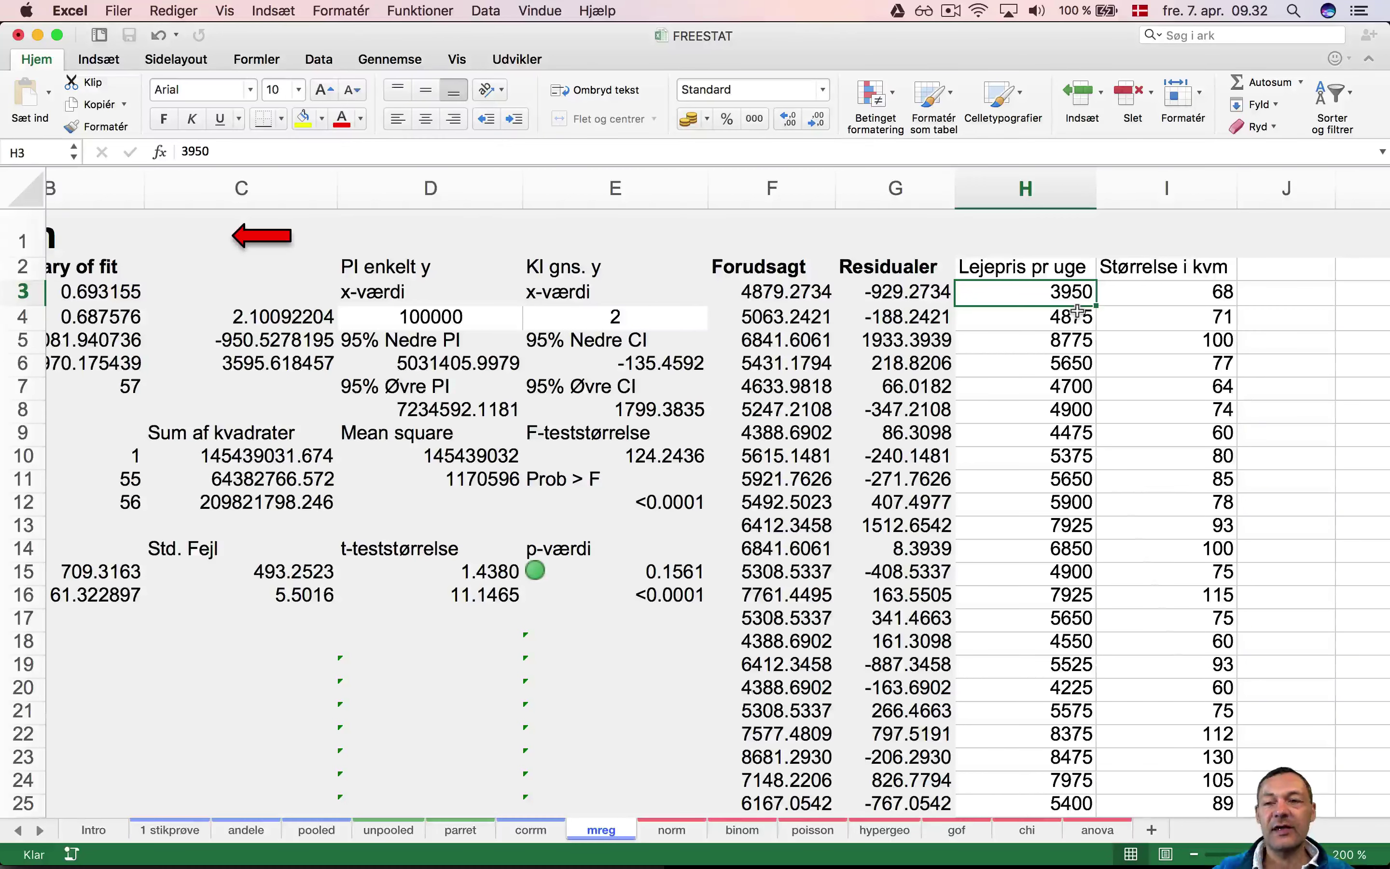
left_click(1195, 292)
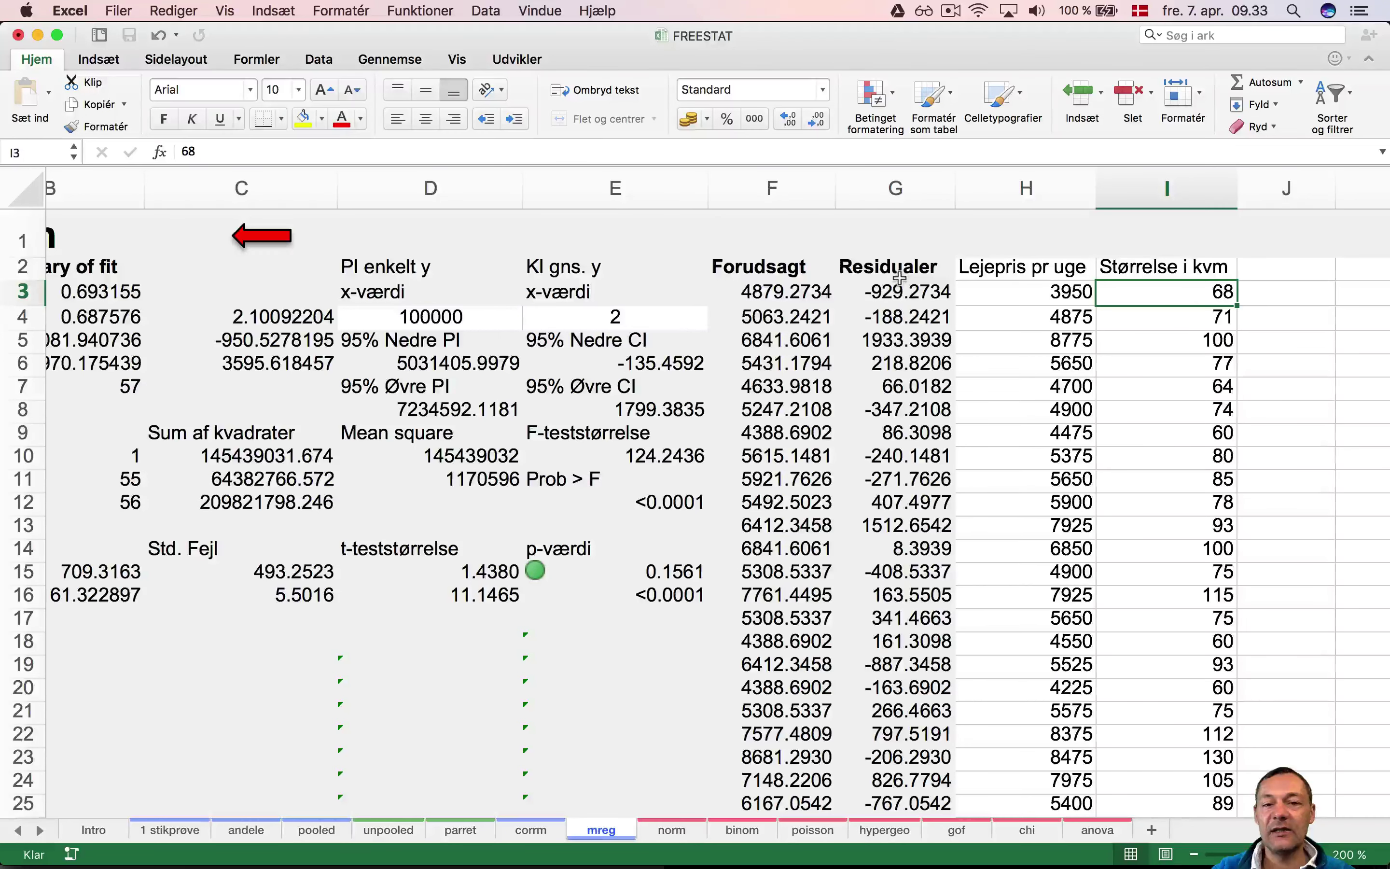
left_click(806, 291)
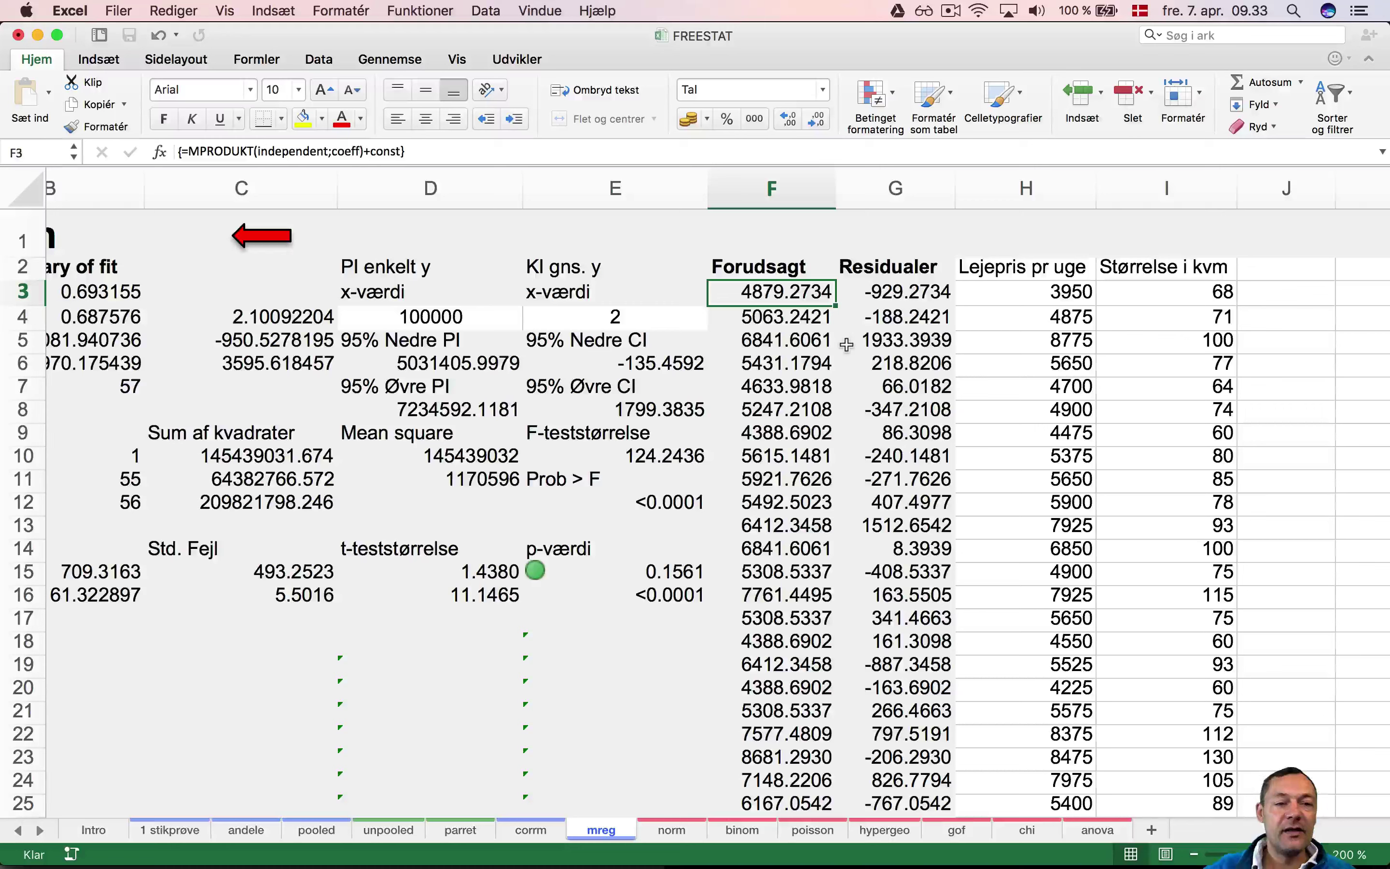
scroll(846, 344, "left", 5)
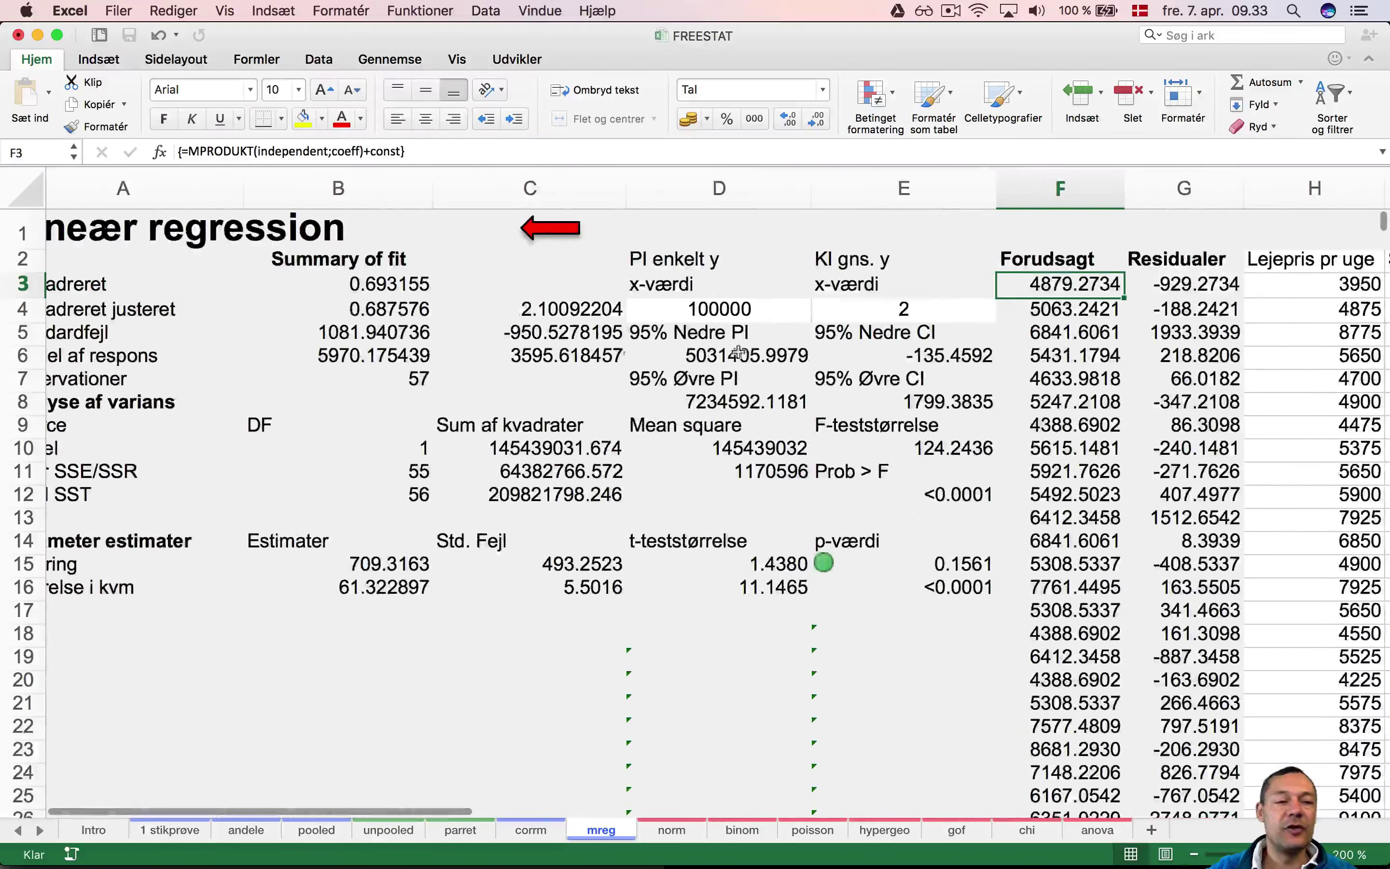
left_click(139, 380)
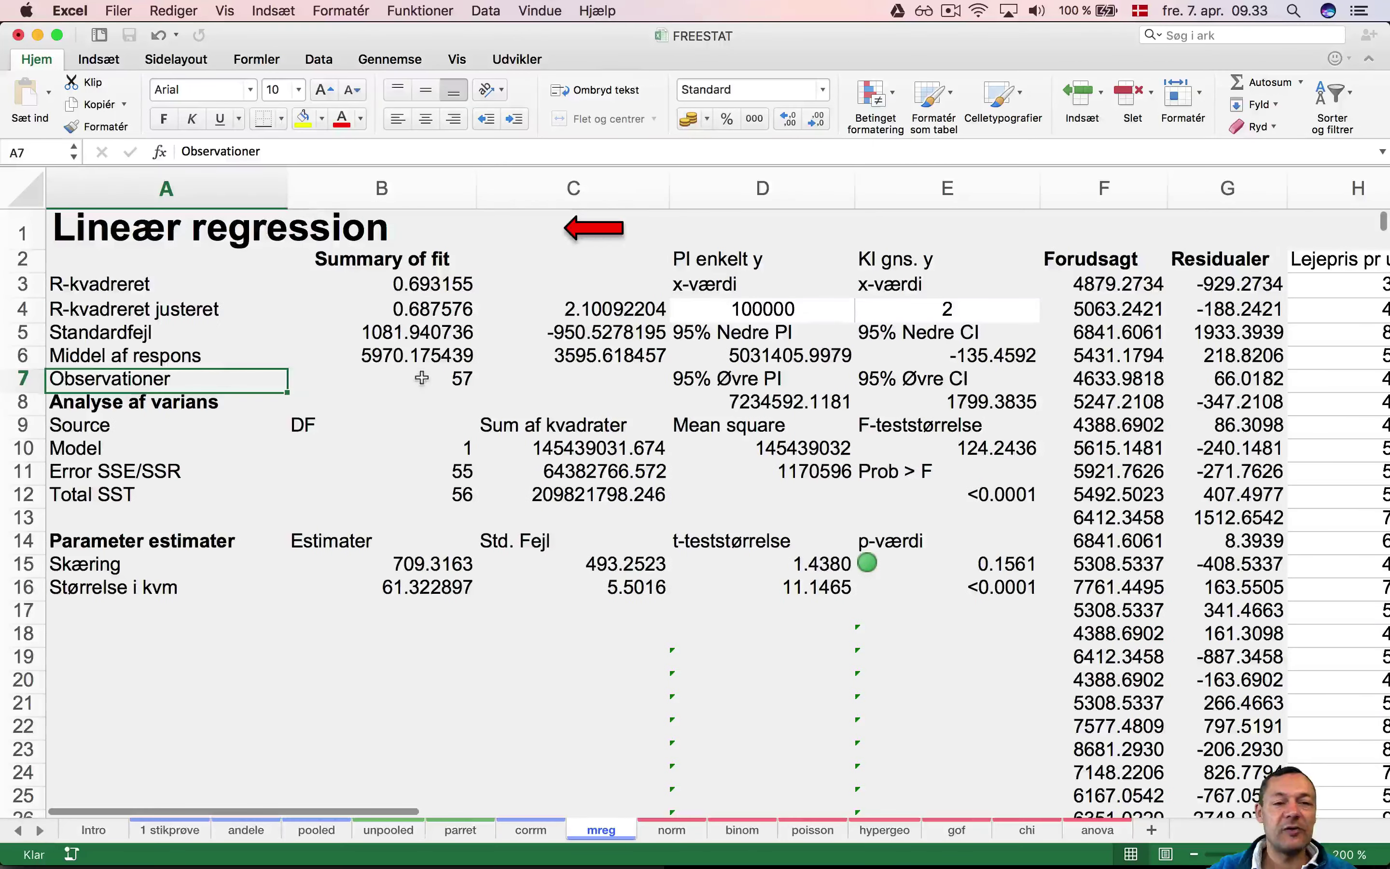
Compare the predicted rent in F3 with the actual rent in H3 and relate the difference to the residual in G3
scroll(421, 378, "right", 8)
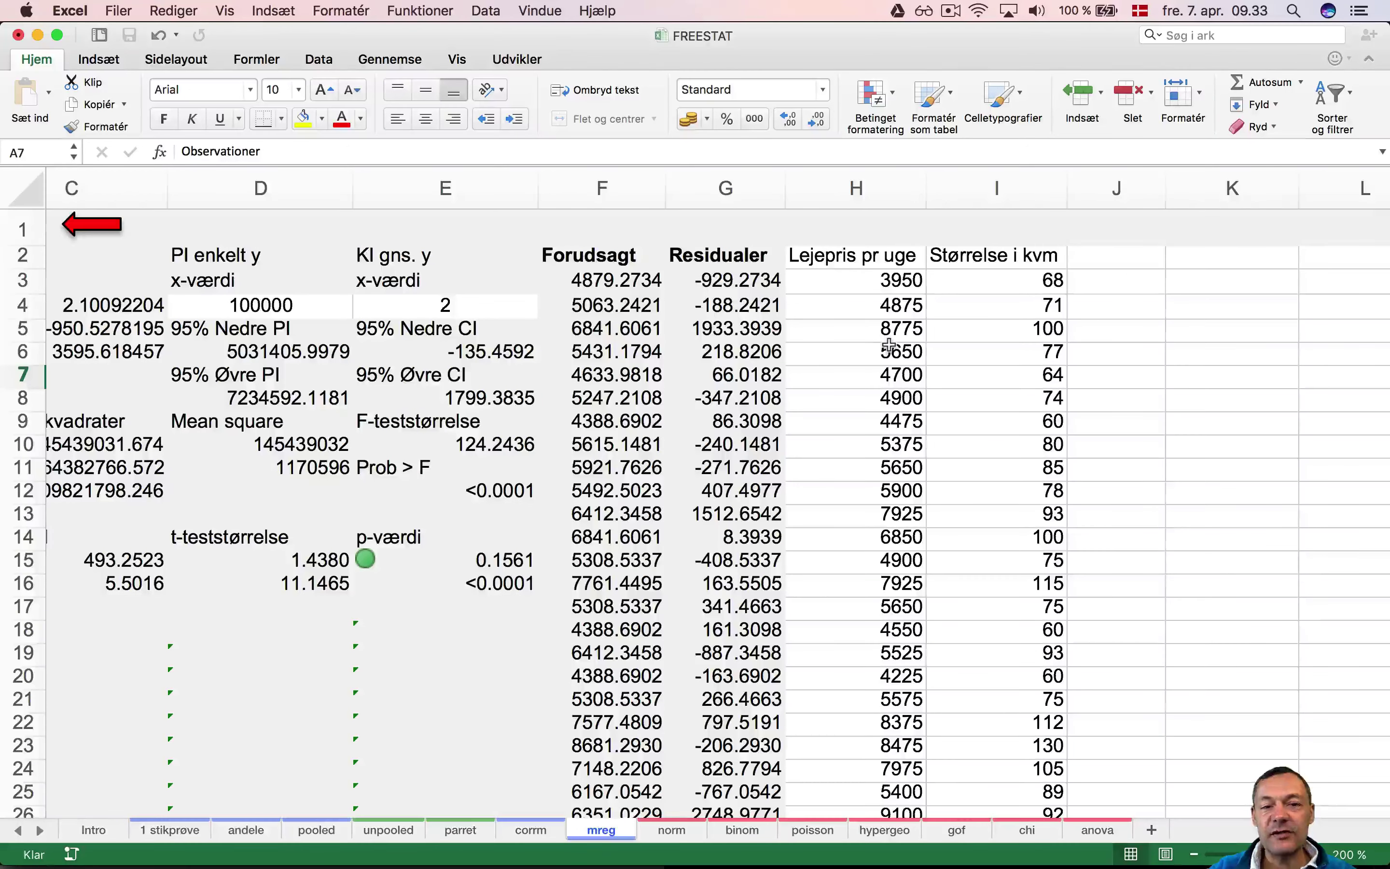
left_click(623, 283)
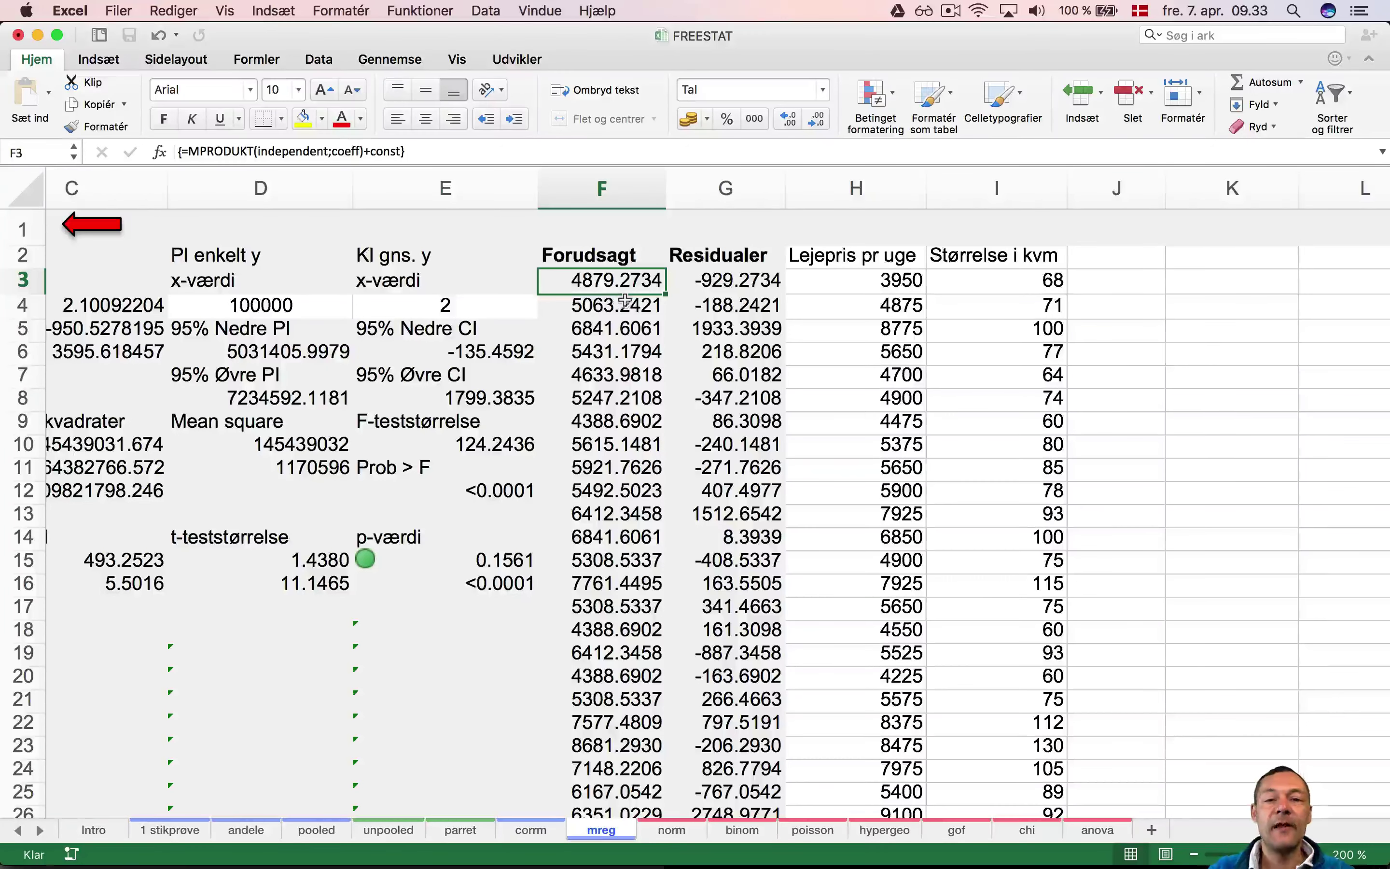
left_click(881, 280)
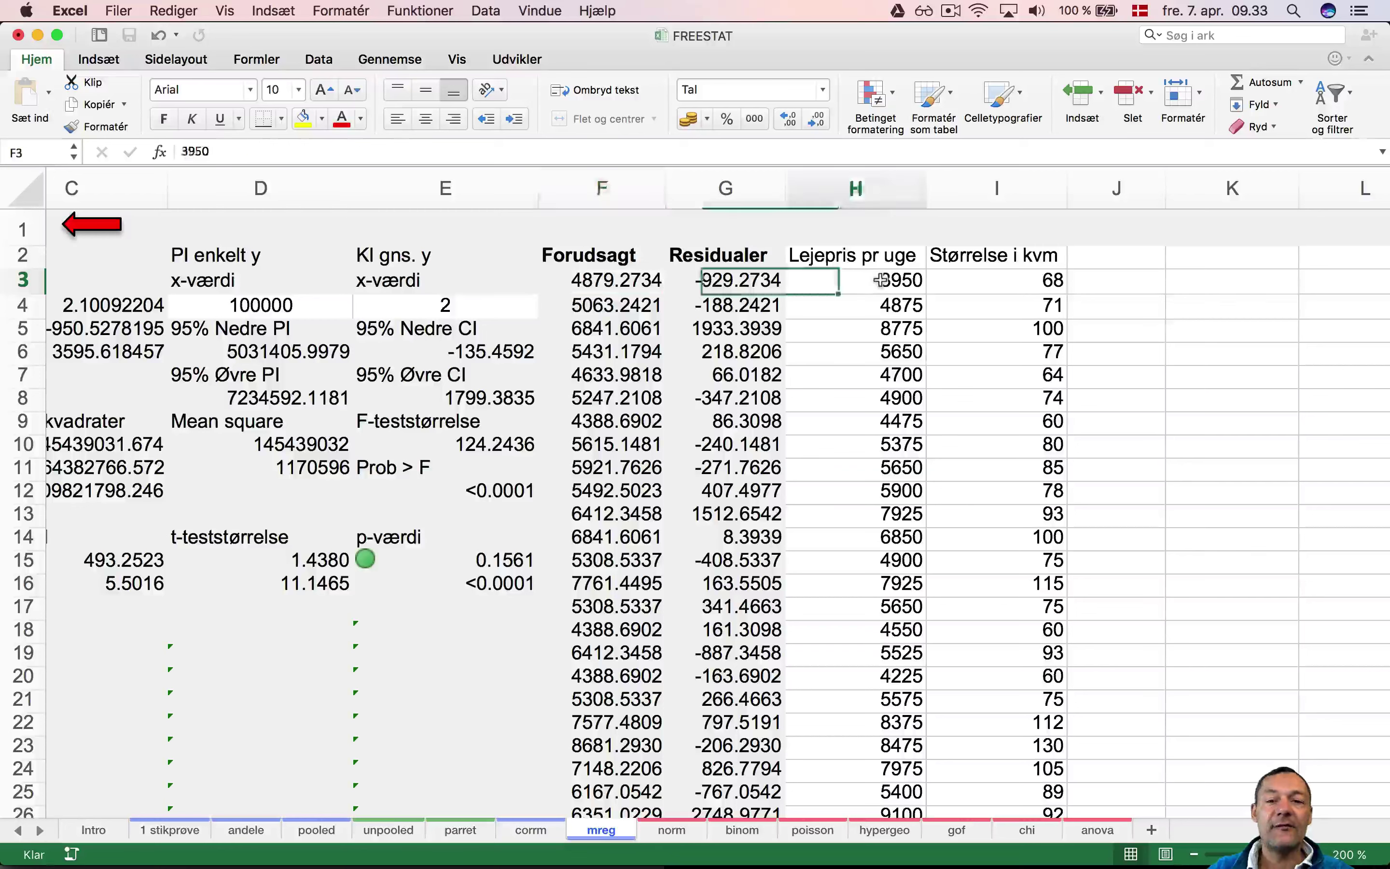
left_click(632, 274)
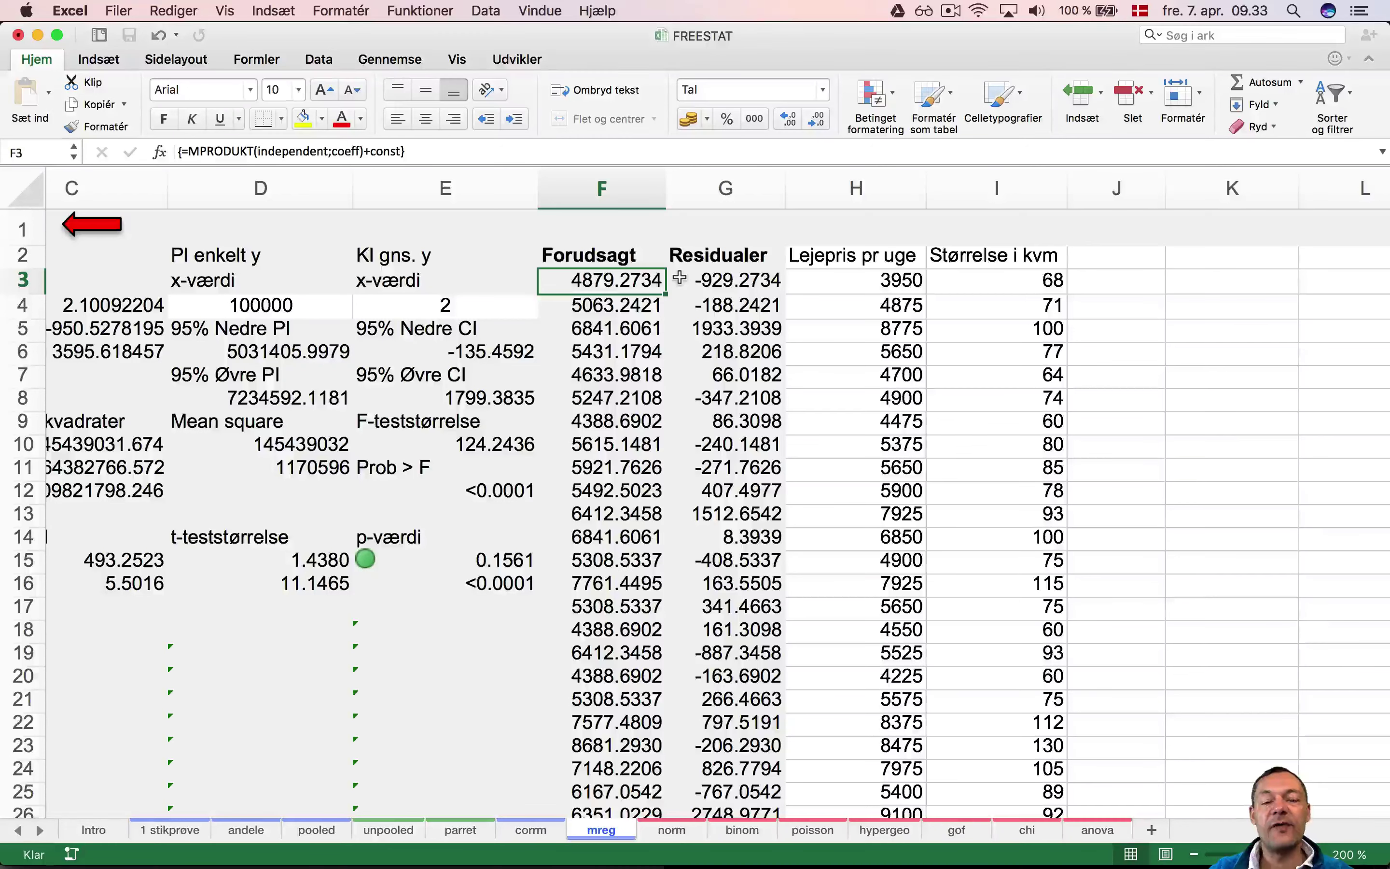
left_click(844, 281)
left_click(620, 281)
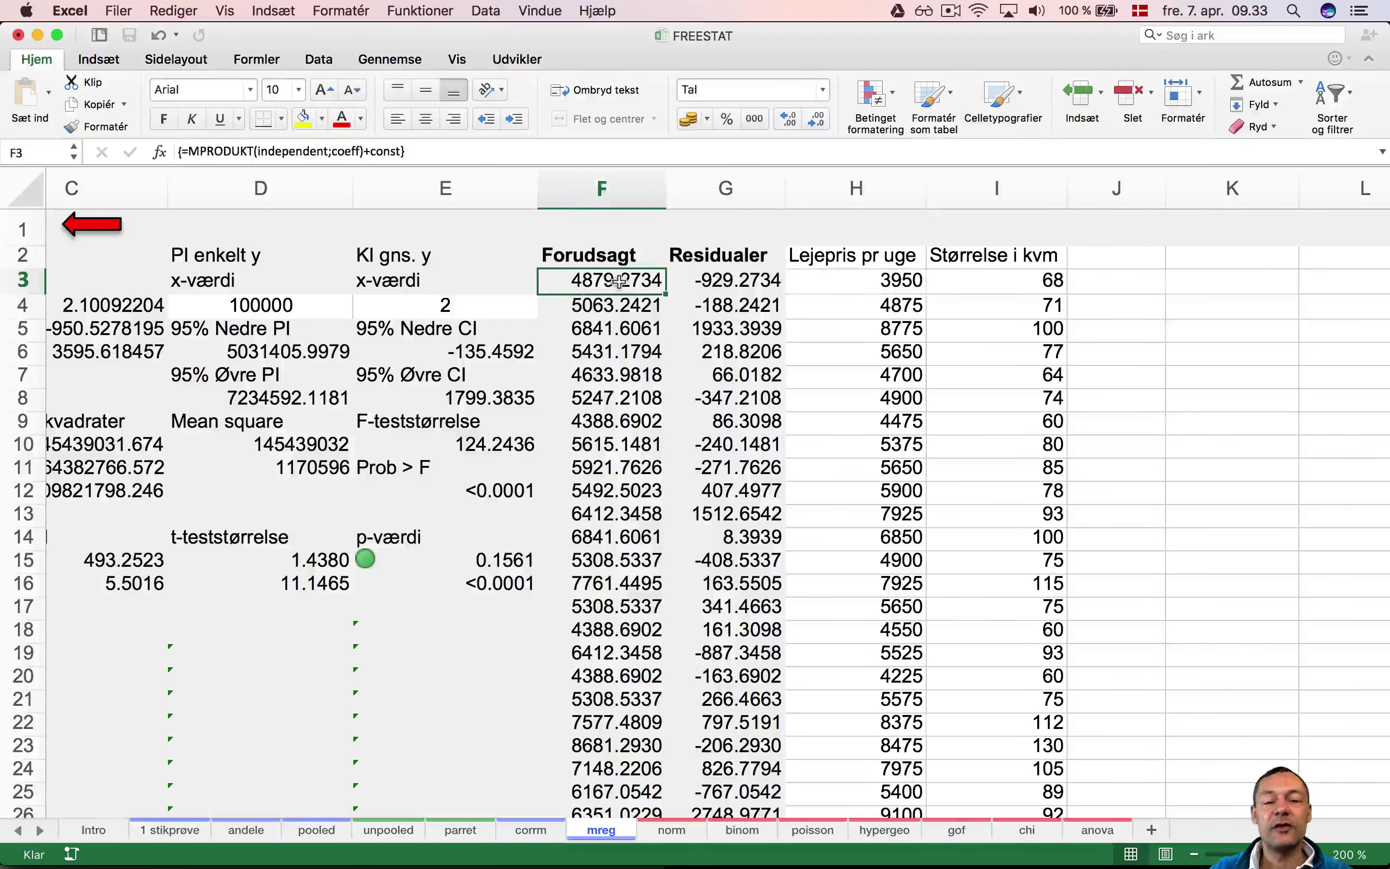
left_click(738, 276)
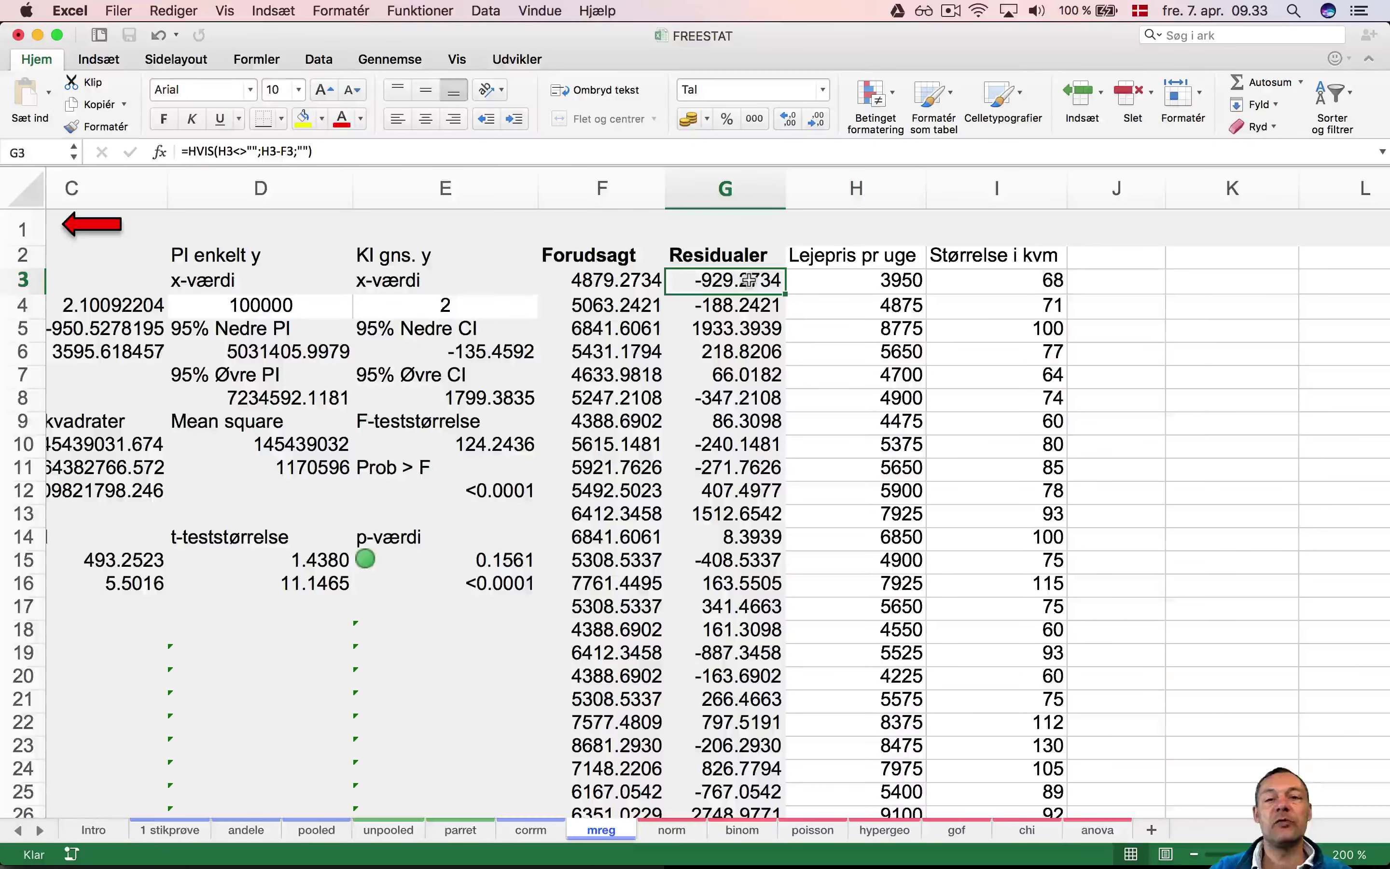
Locate the first observation's 68 kvm point on the regression chart and compare it with the trendline above that size
scroll(807, 335, "up", 1)
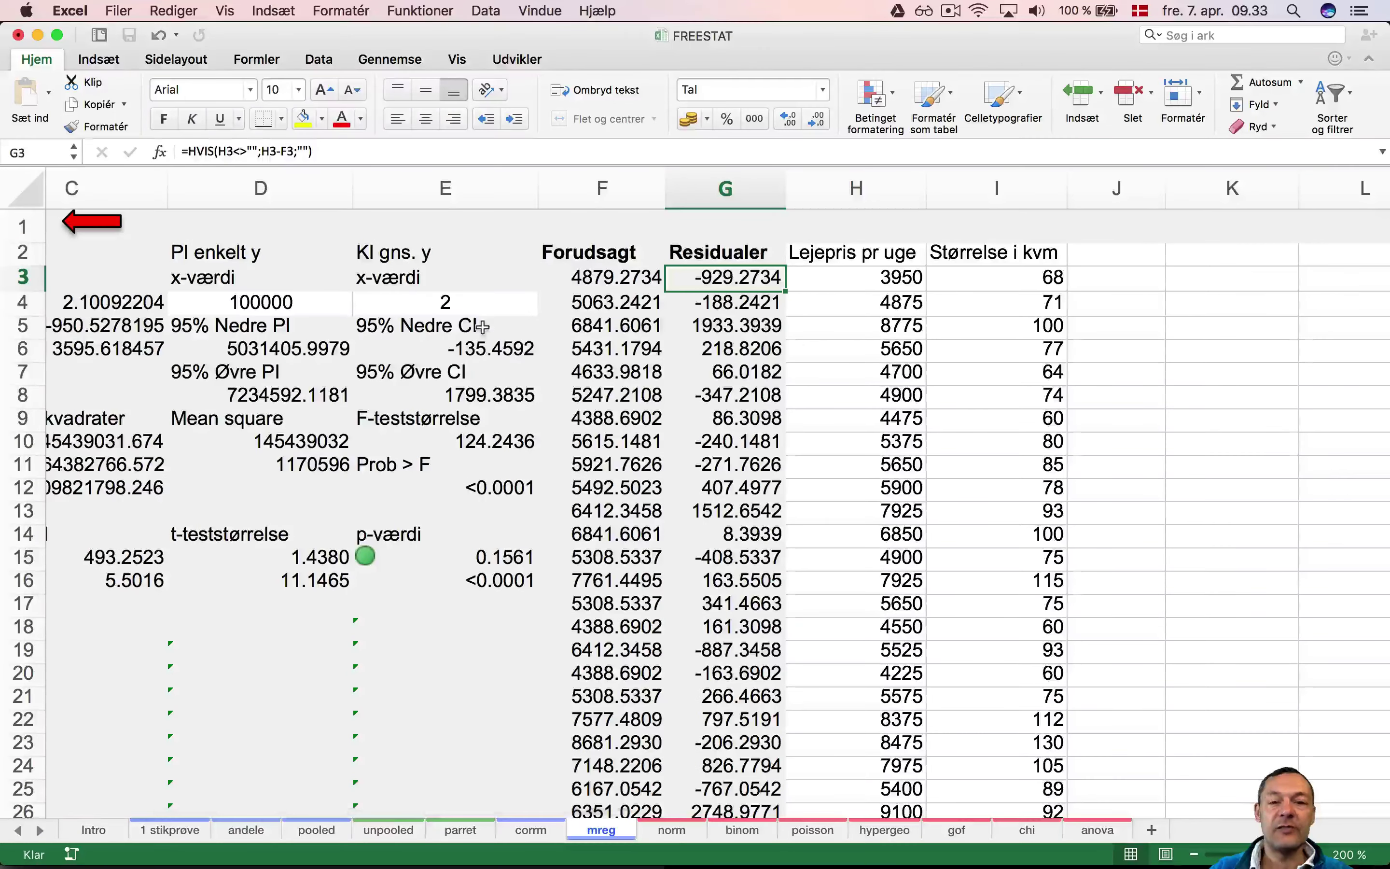
scroll(482, 326, "down", 5)
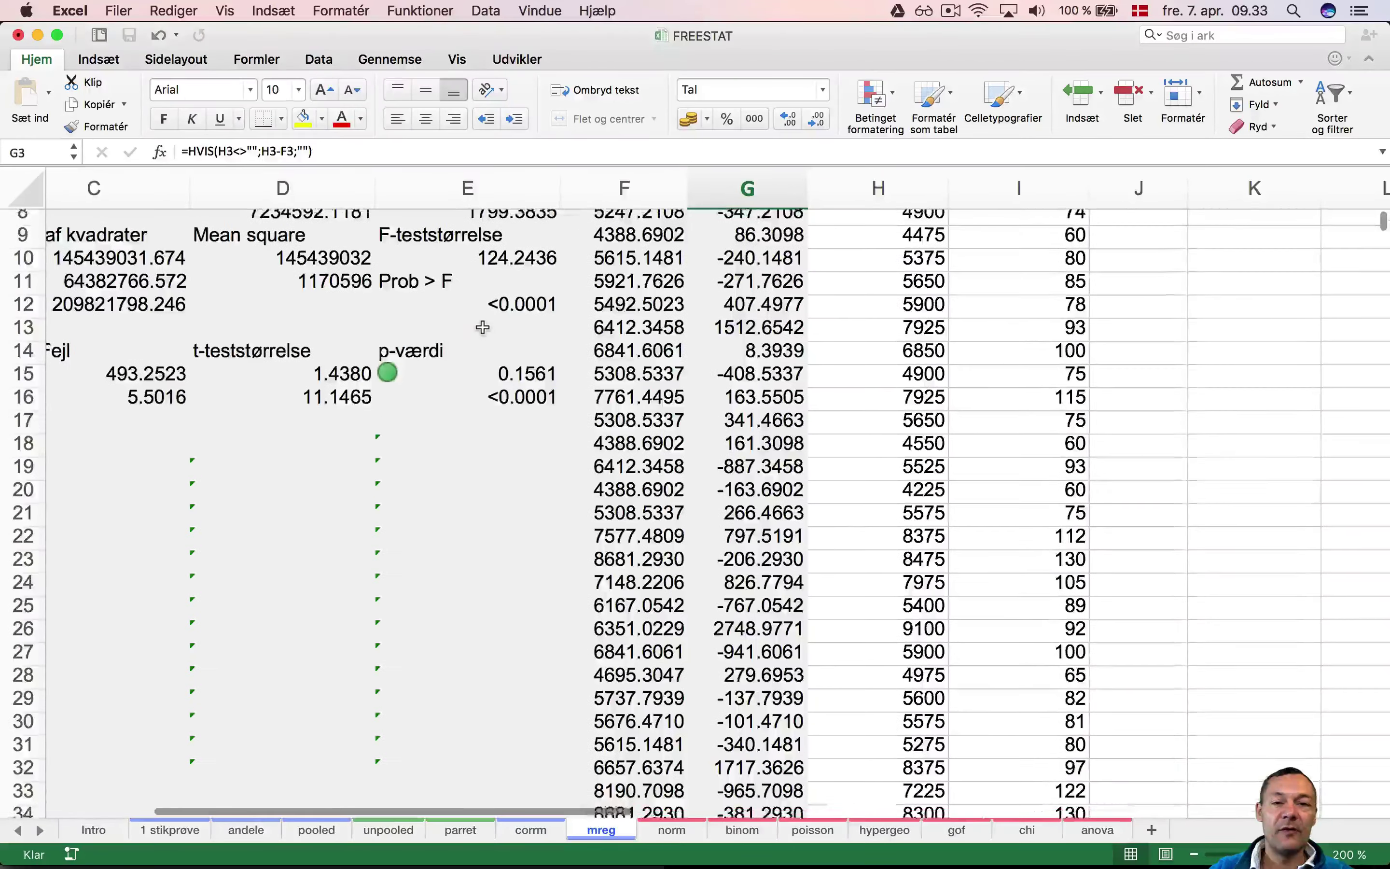
scroll(482, 327, "down", 15)
scroll(481, 327, "left", 3)
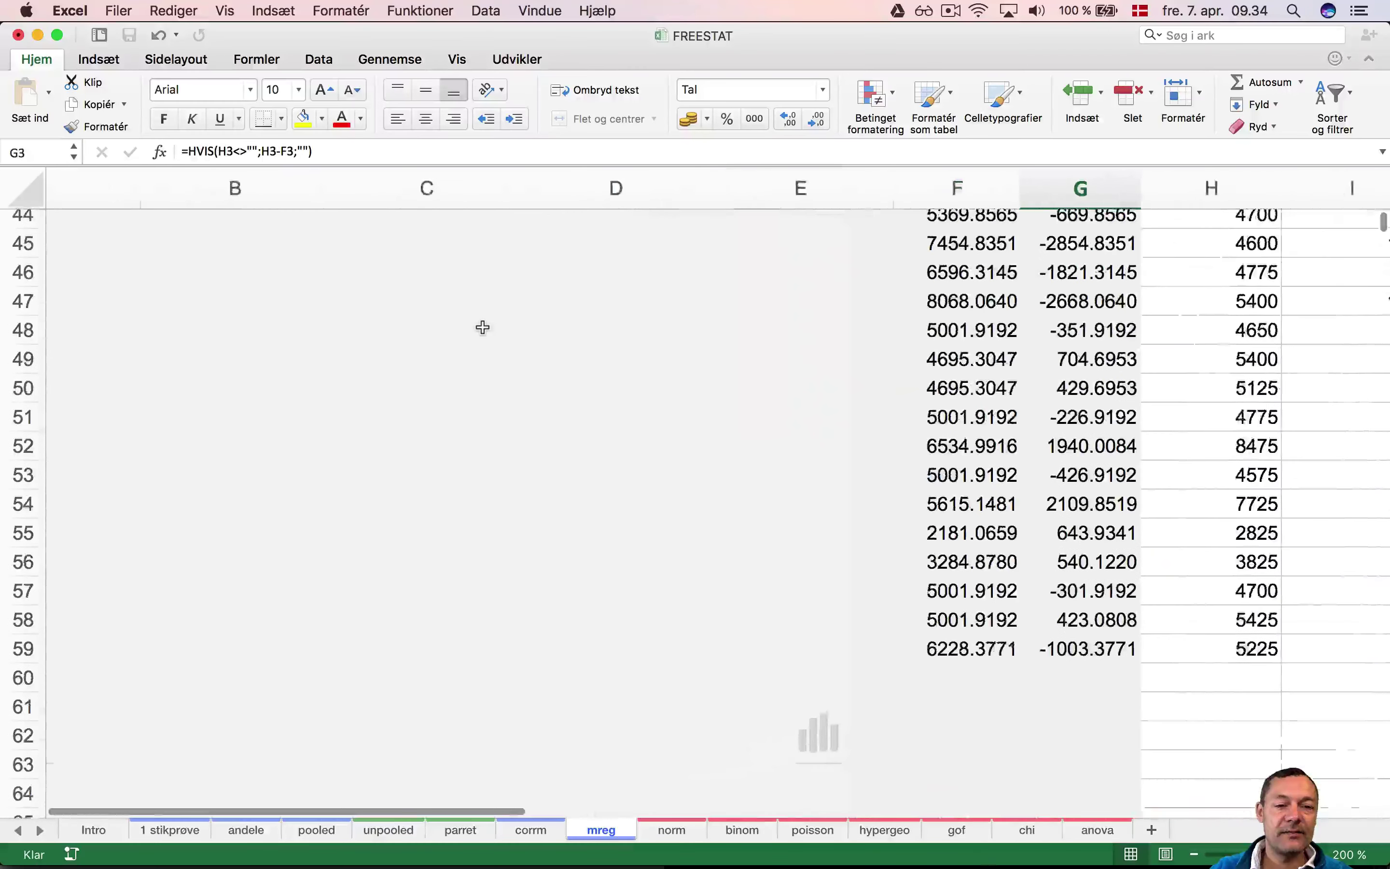
scroll(481, 327, "left", 3)
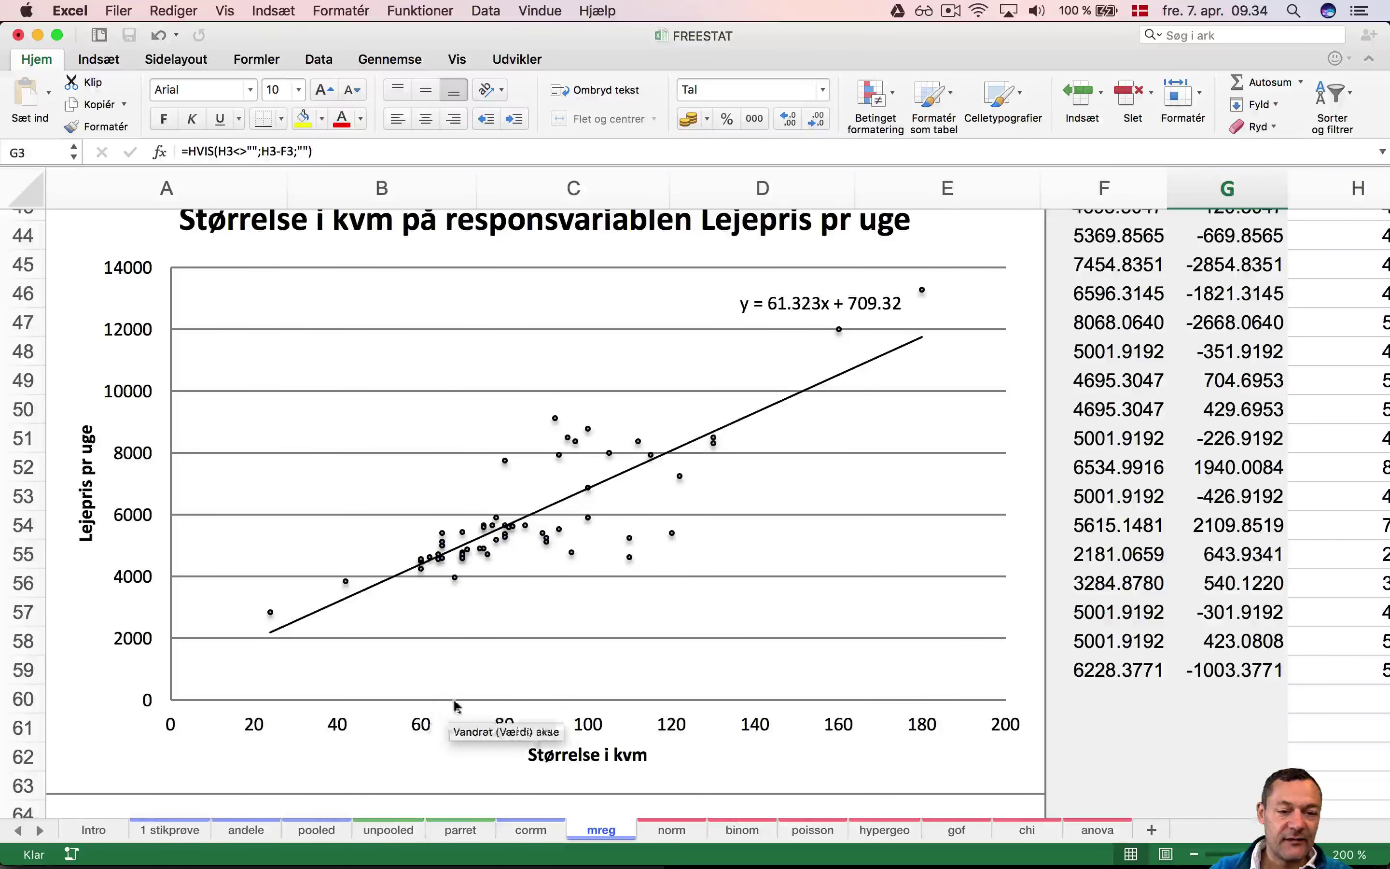
mouse_move(456, 583)
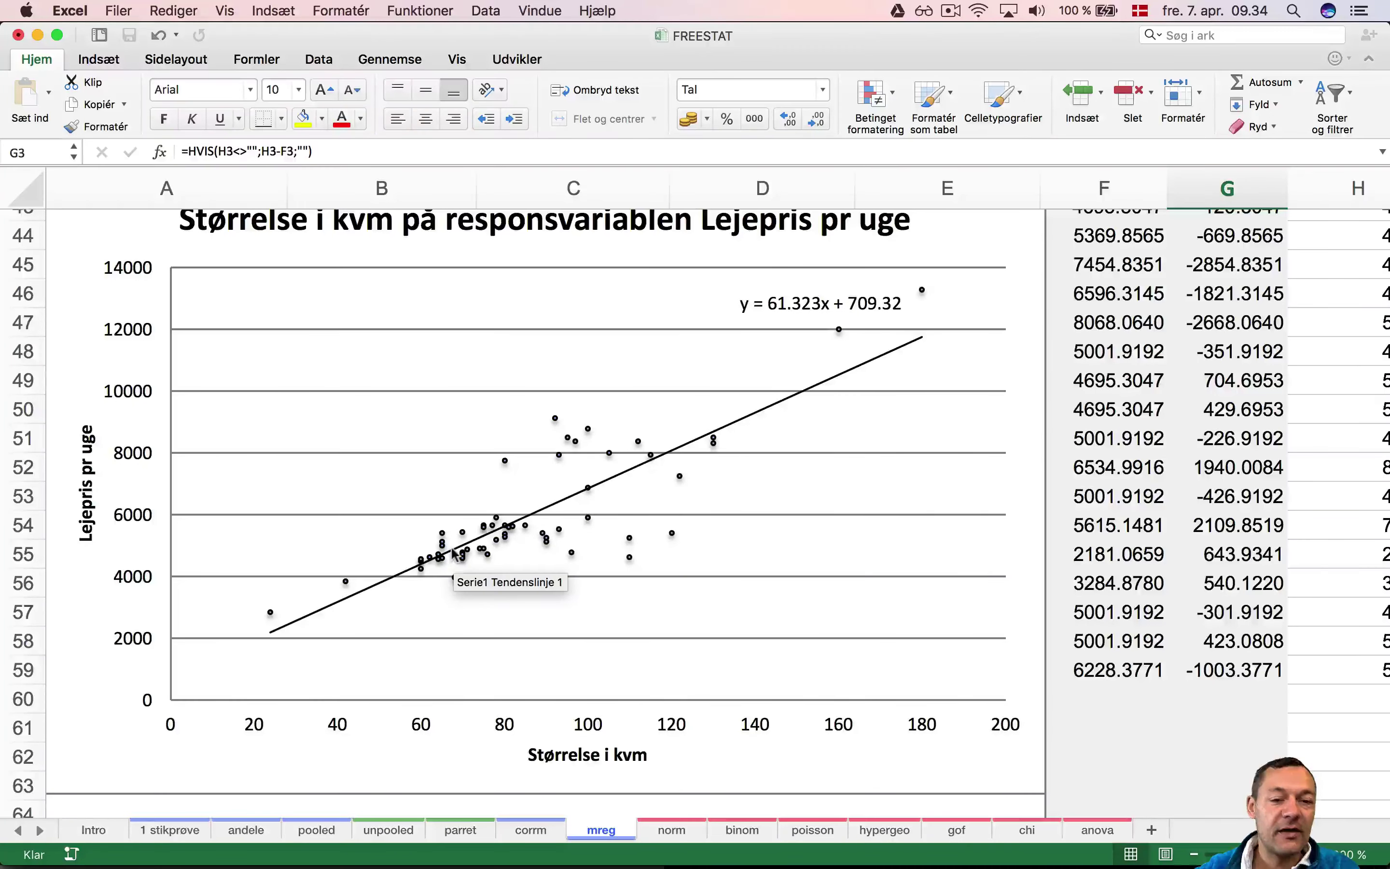
Match row 3's Forudsagt and Residualer values with the vertical distance between the 68 kvm point and the trendline
scroll(738, 519, "up", 10)
scroll(738, 519, "up", 10)
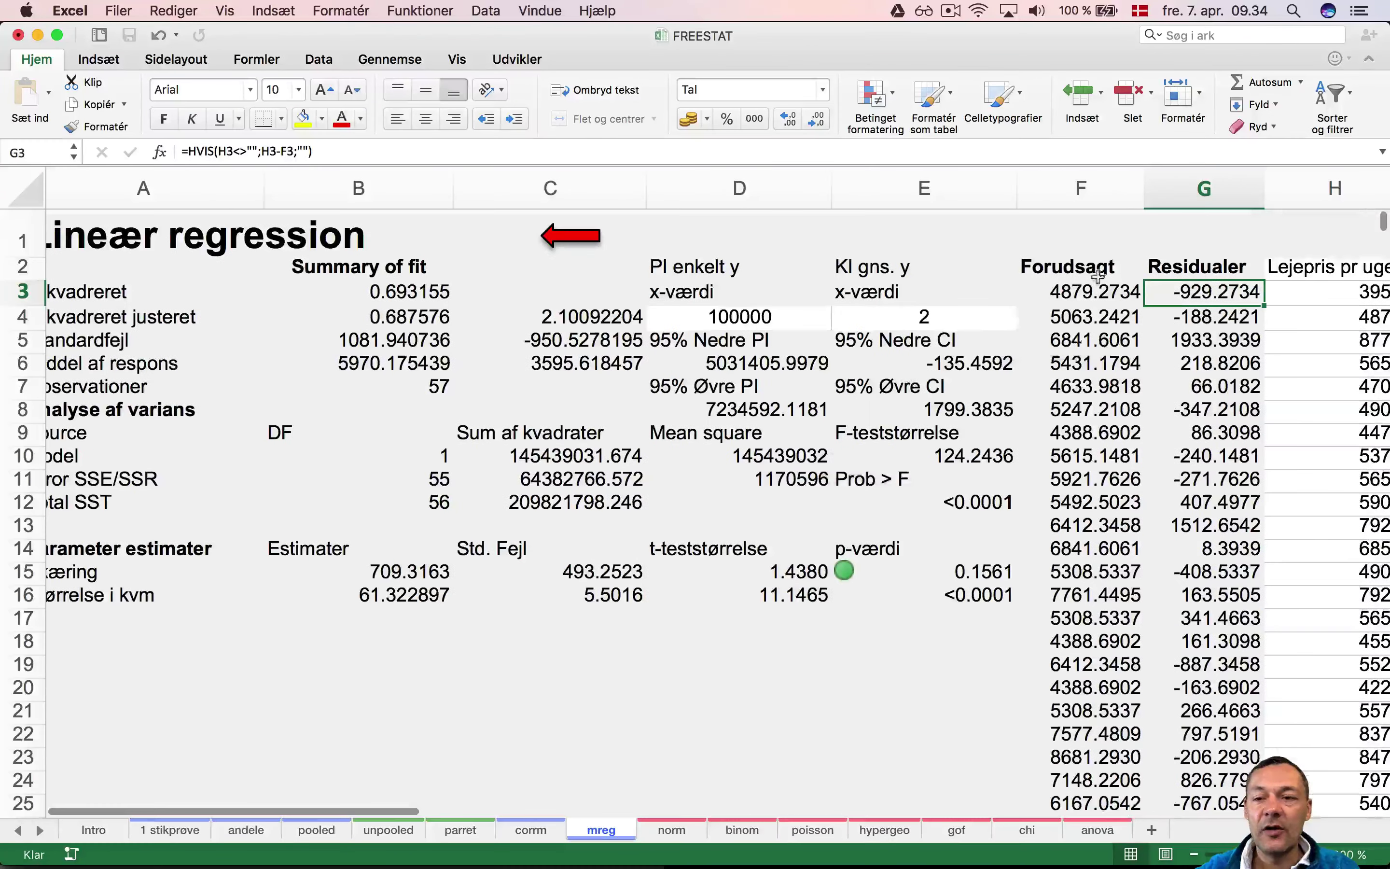
scroll(662, 335, "down", 20)
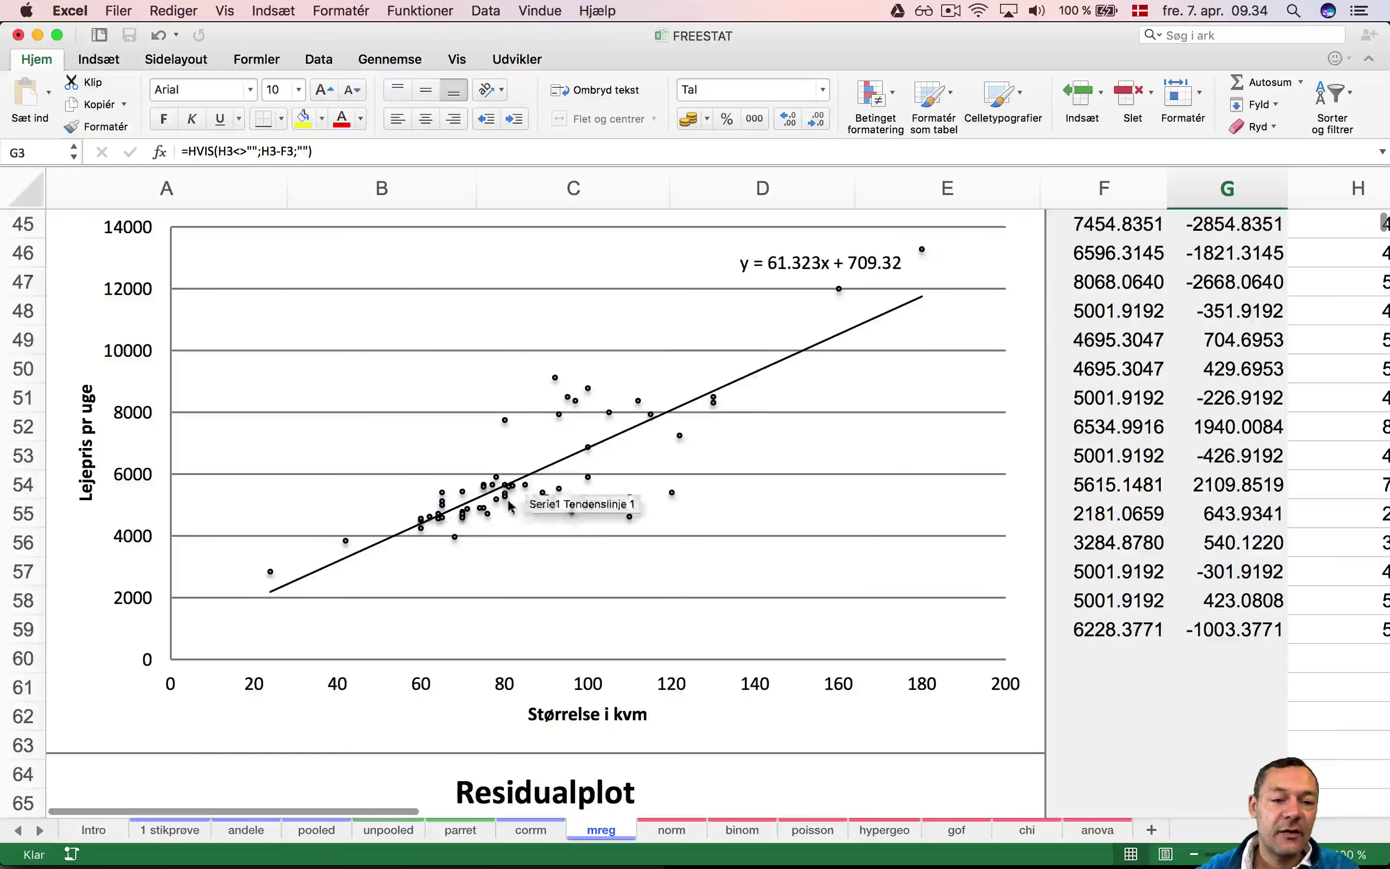
mouse_move(454, 538)
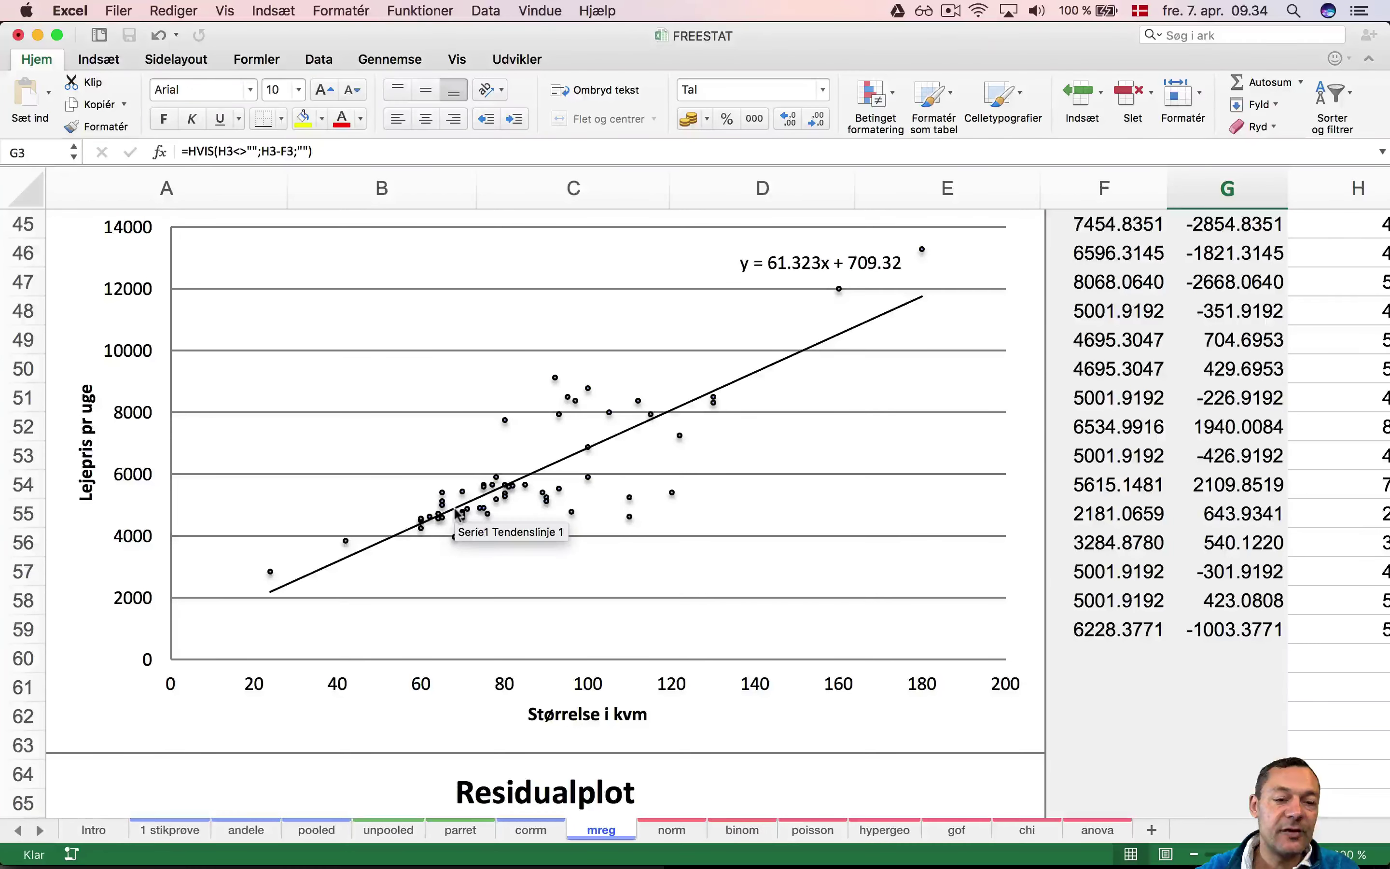
scroll(456, 513, "up", 5)
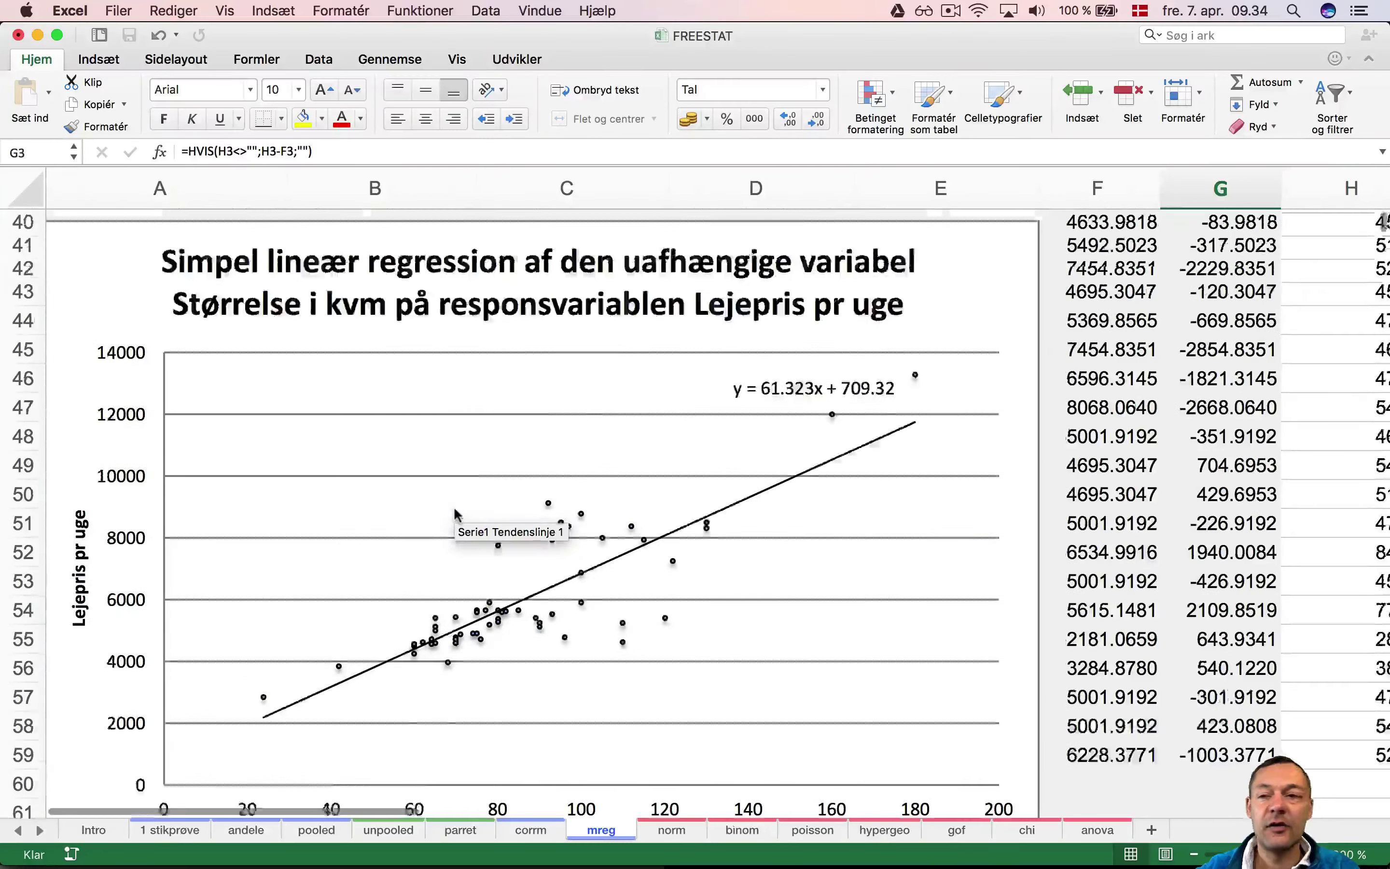
scroll(456, 513, "up", 15)
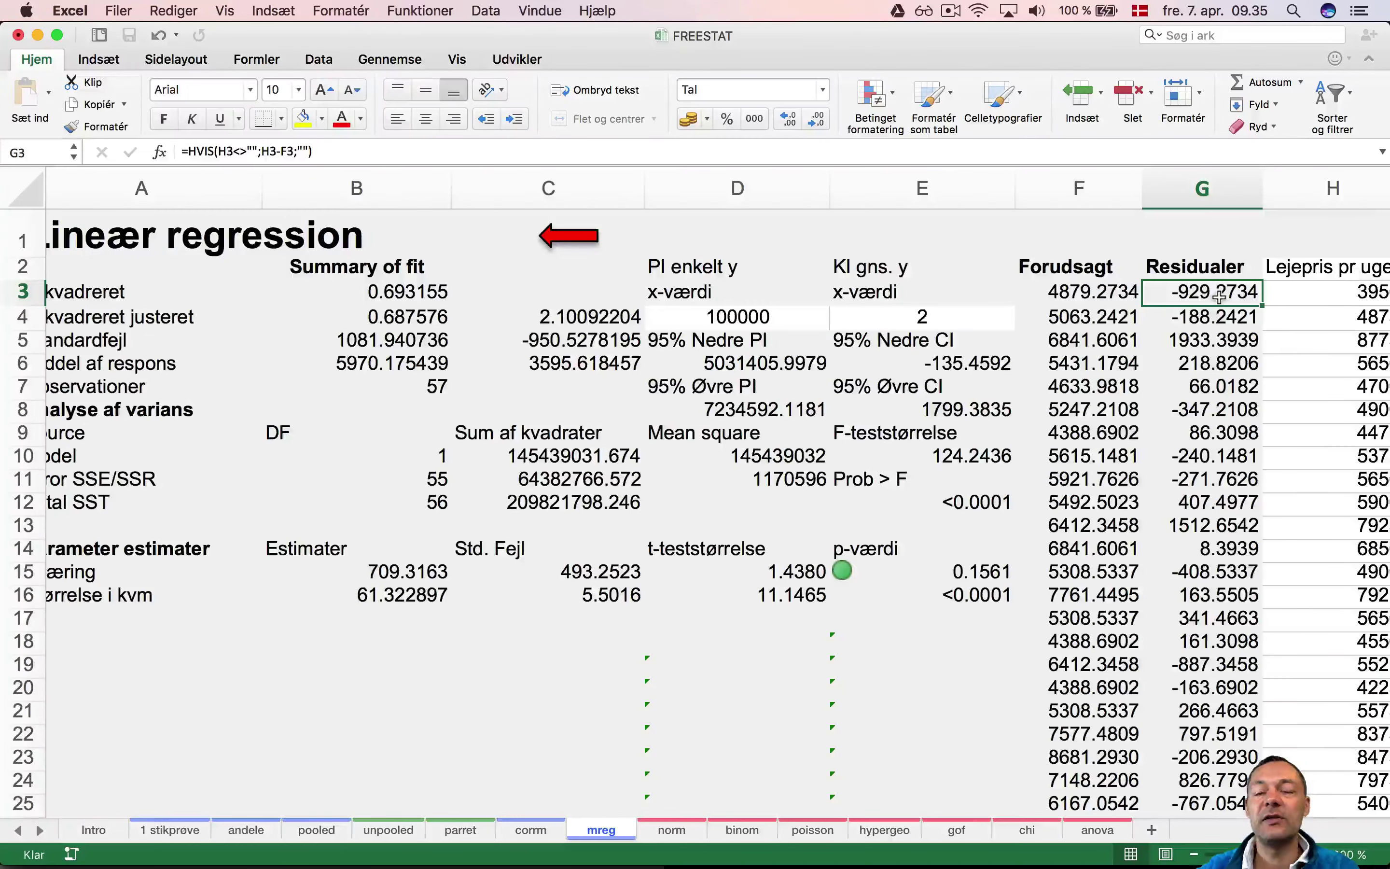
Inspect the residuals of the first three observations in G3, G4 and G5
left_click(1200, 317)
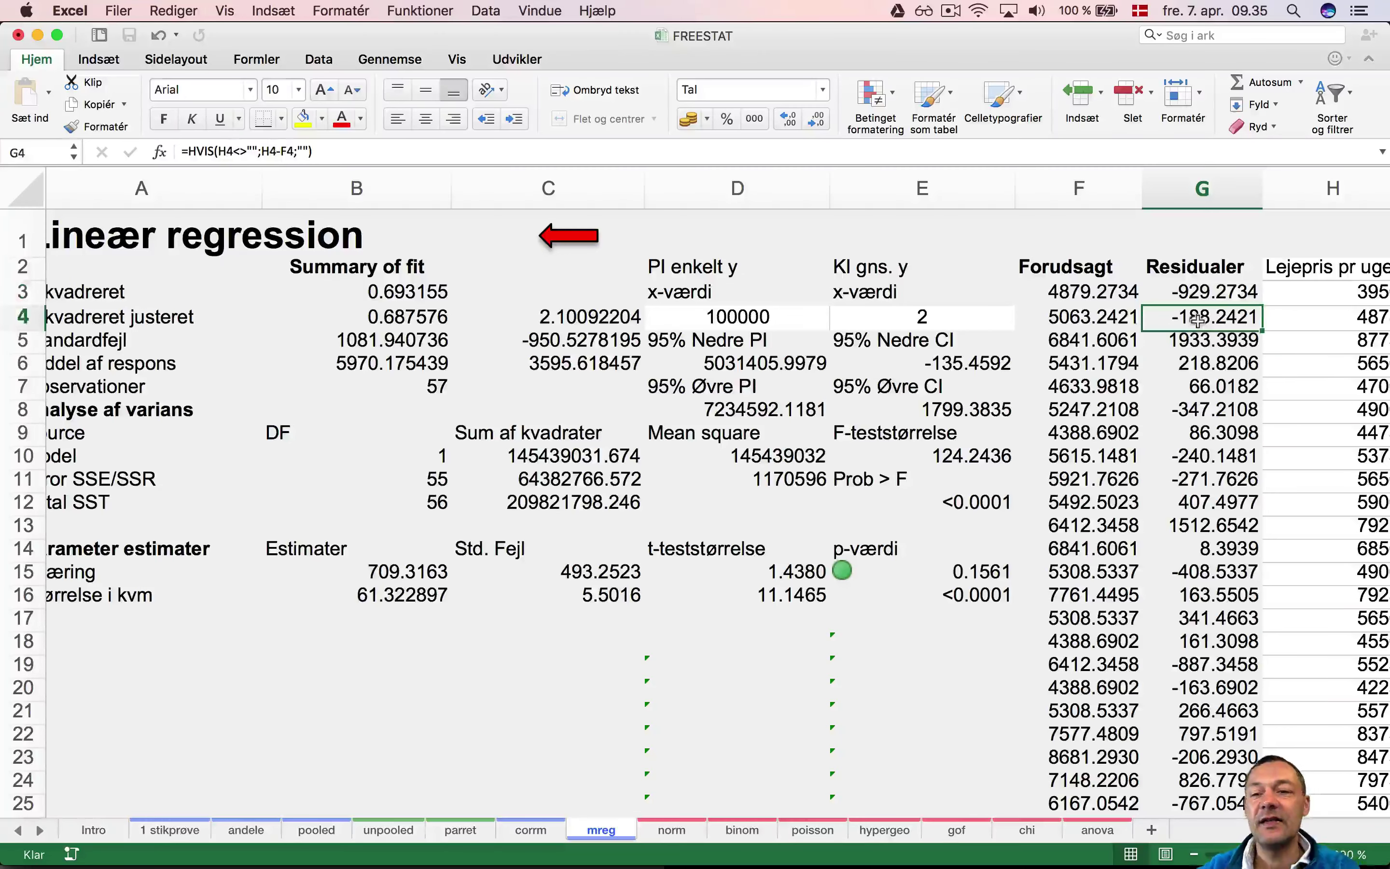
left_click(1196, 343)
left_click(1211, 285)
left_click(1207, 314)
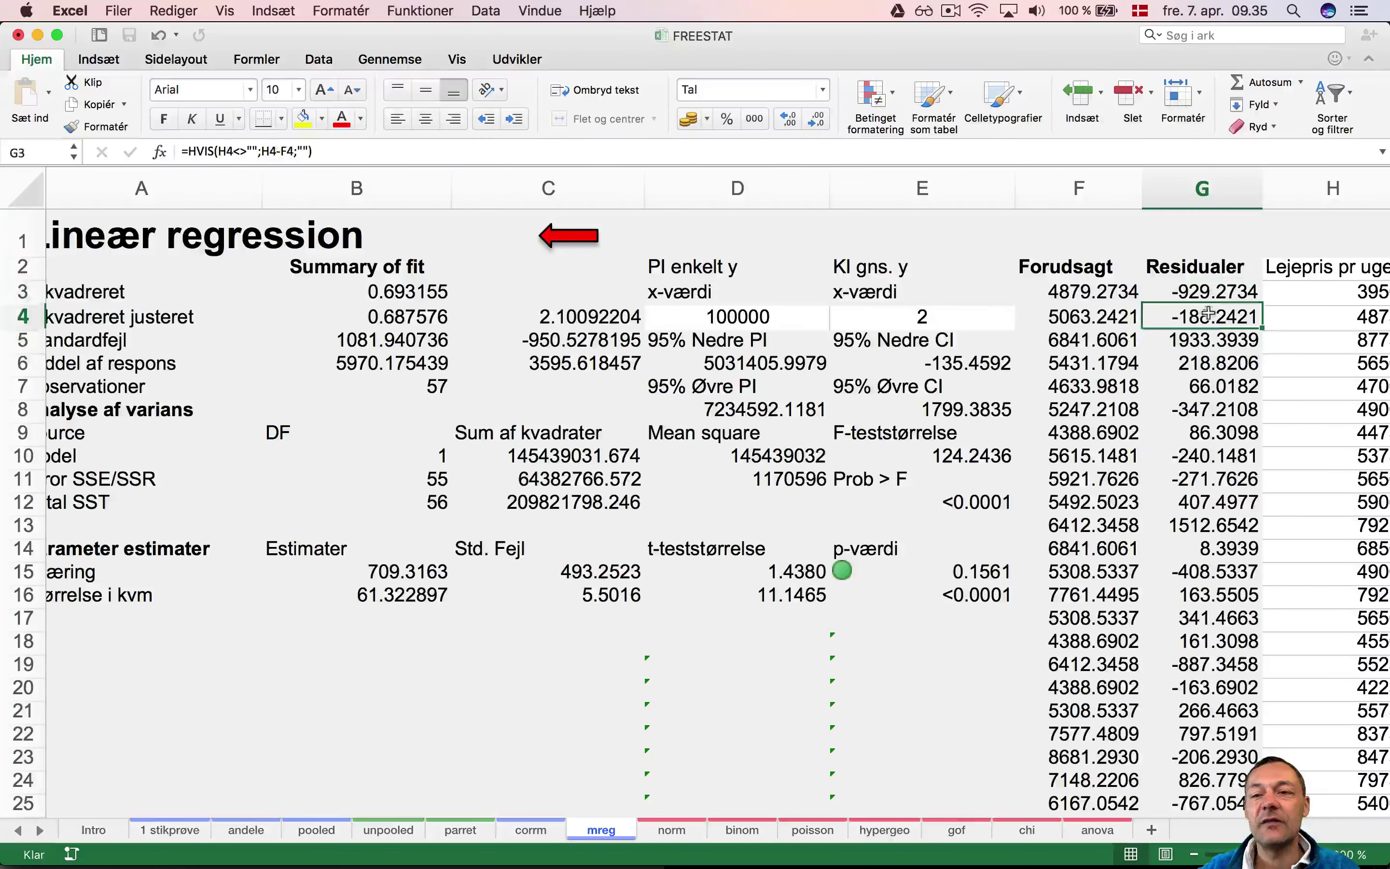
left_click(1202, 340)
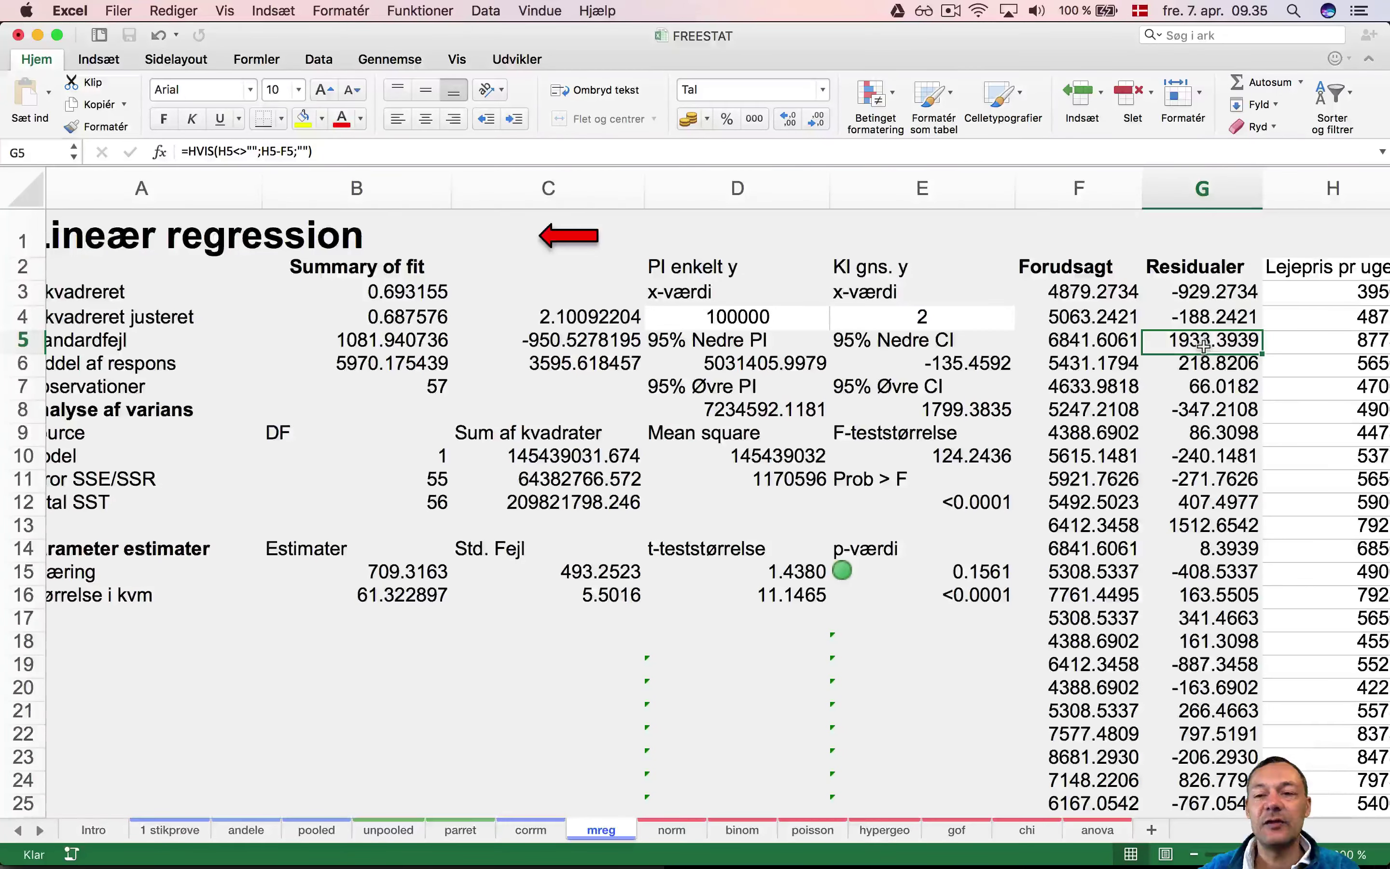
Examine the points around the trendline on the regression chart and its regression equation
scroll(1204, 345, "down", 5)
scroll(1204, 346, "down", 10)
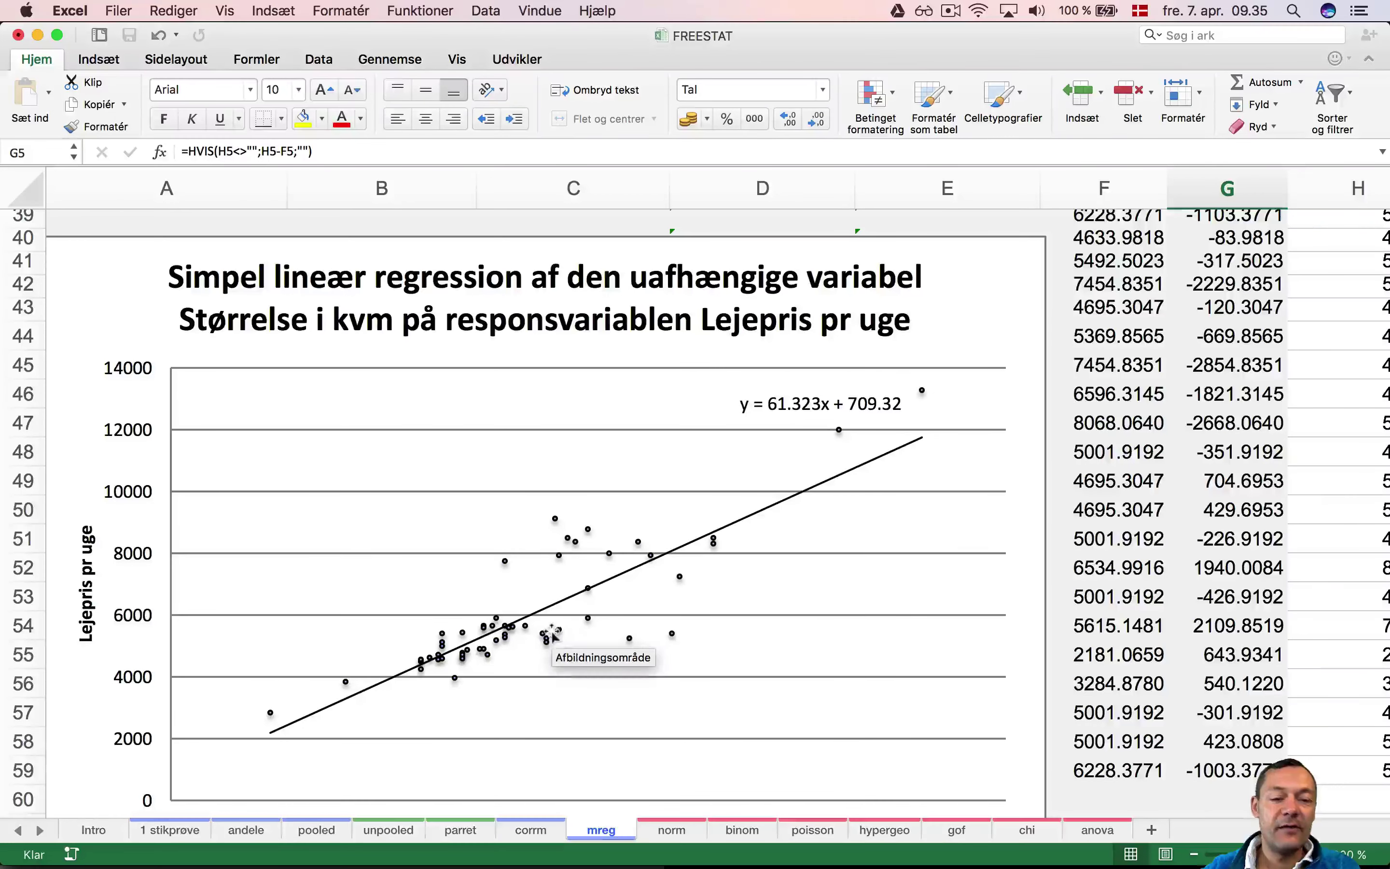
mouse_move(454, 679)
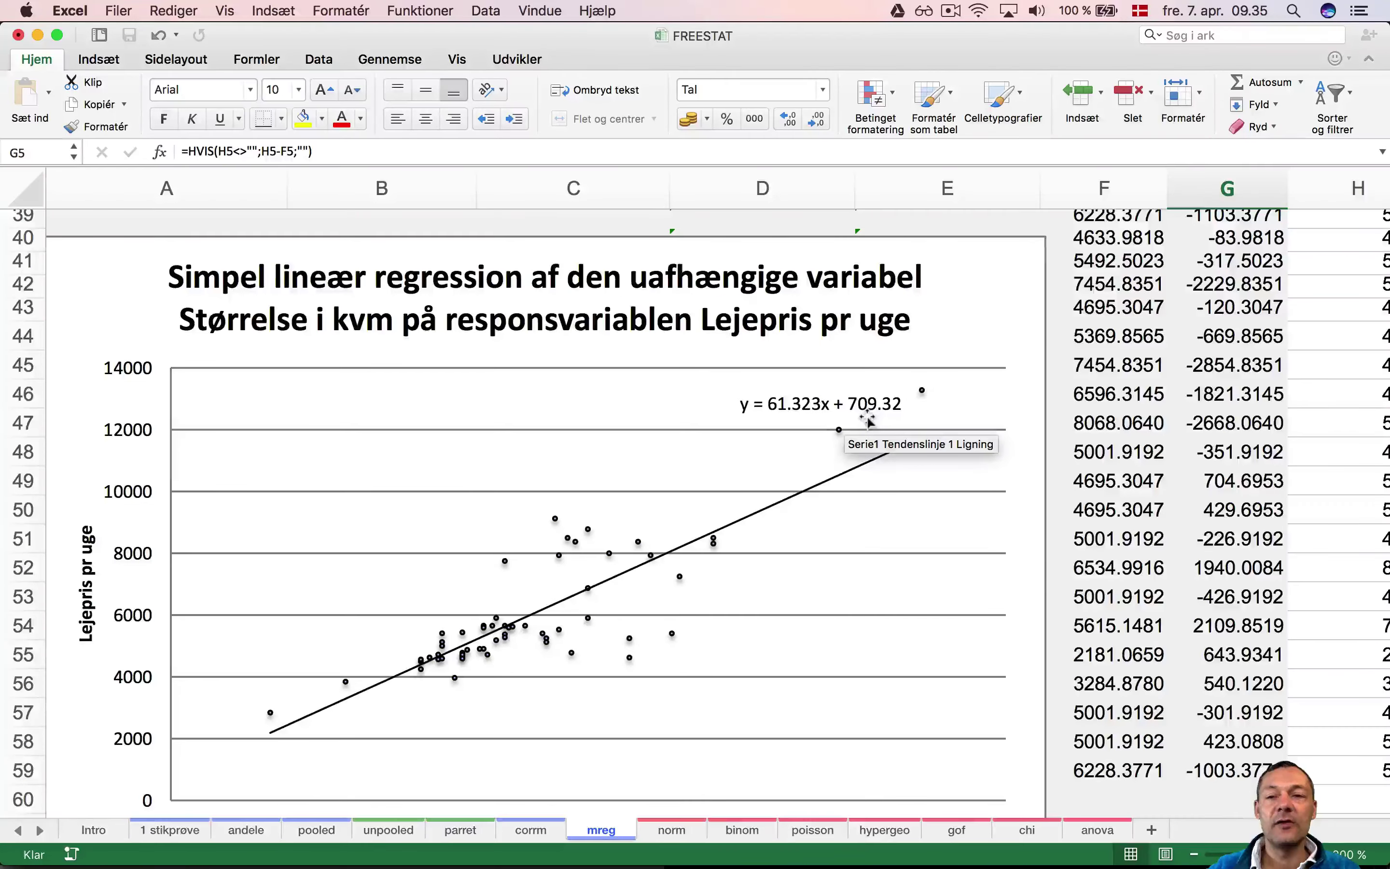
Inspect the formula behind the first observation's predicted rent in F3
scroll(868, 420, "up", 10)
scroll(867, 419, "up", 5)
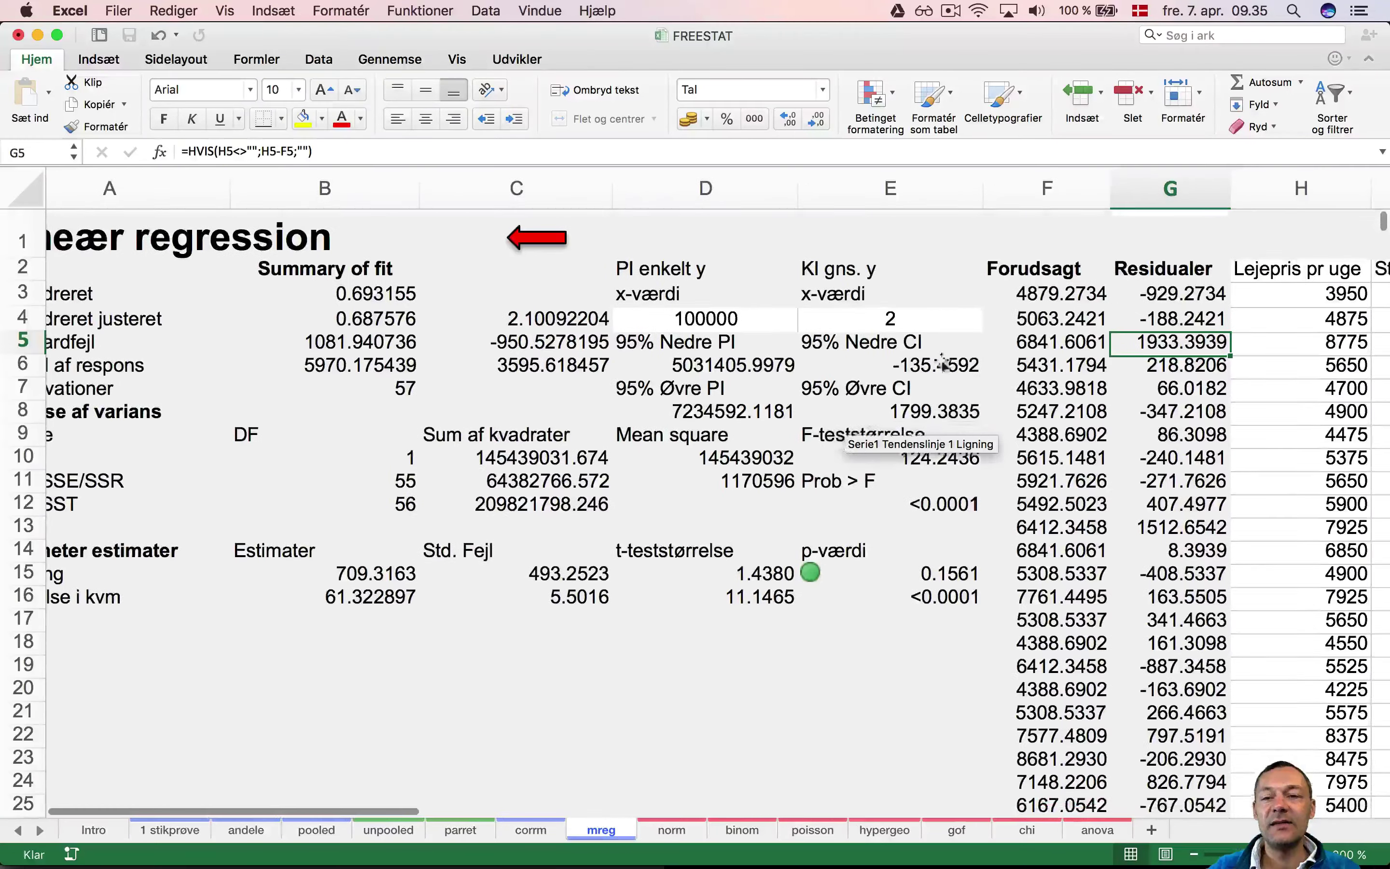
left_click(1043, 292)
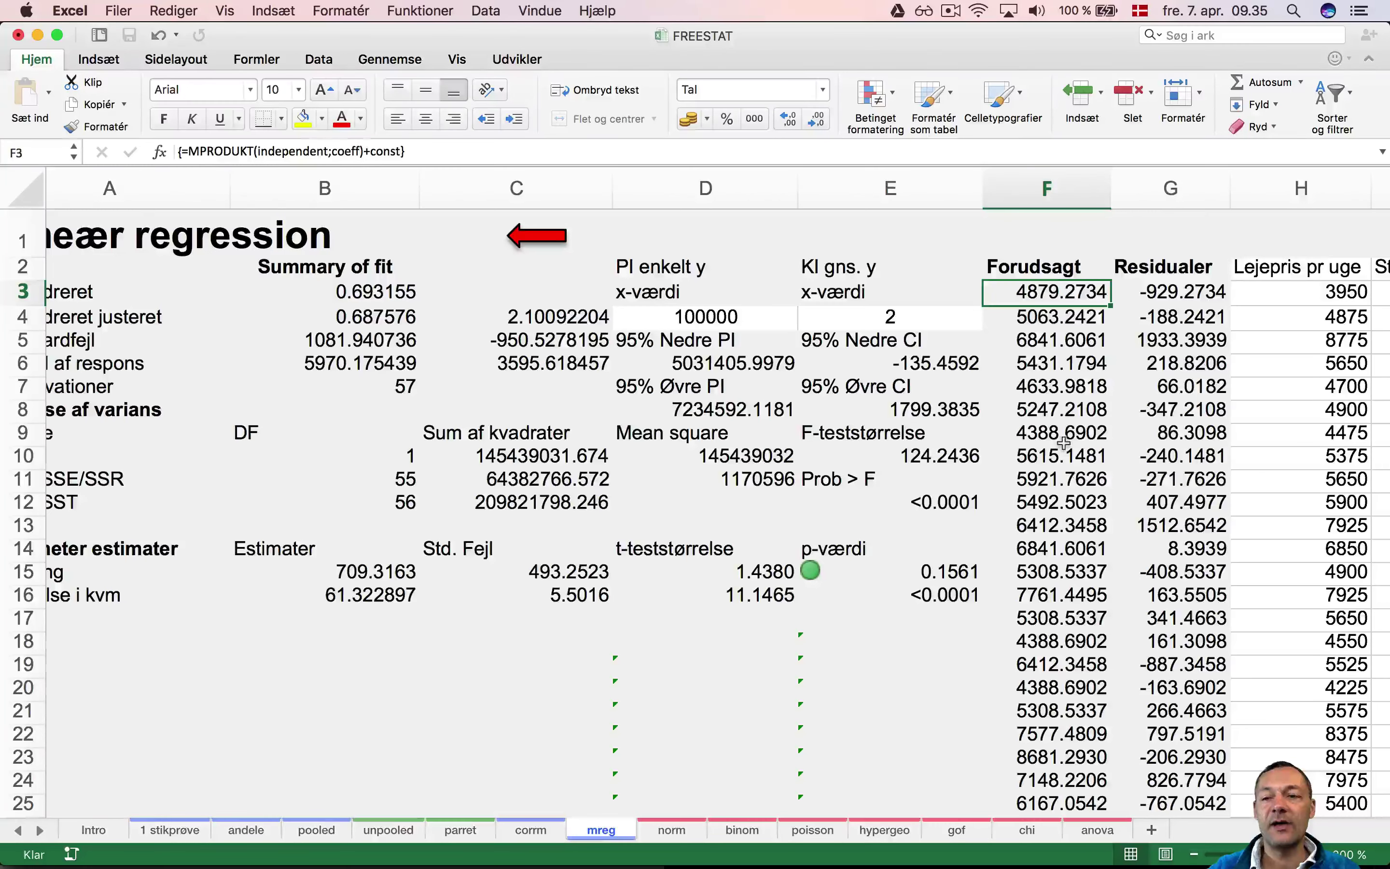
Start a manual prediction formula in H1 that multiplies the size coefficient in B16 by the first house's size in I3
scroll(1063, 442, "right", 3)
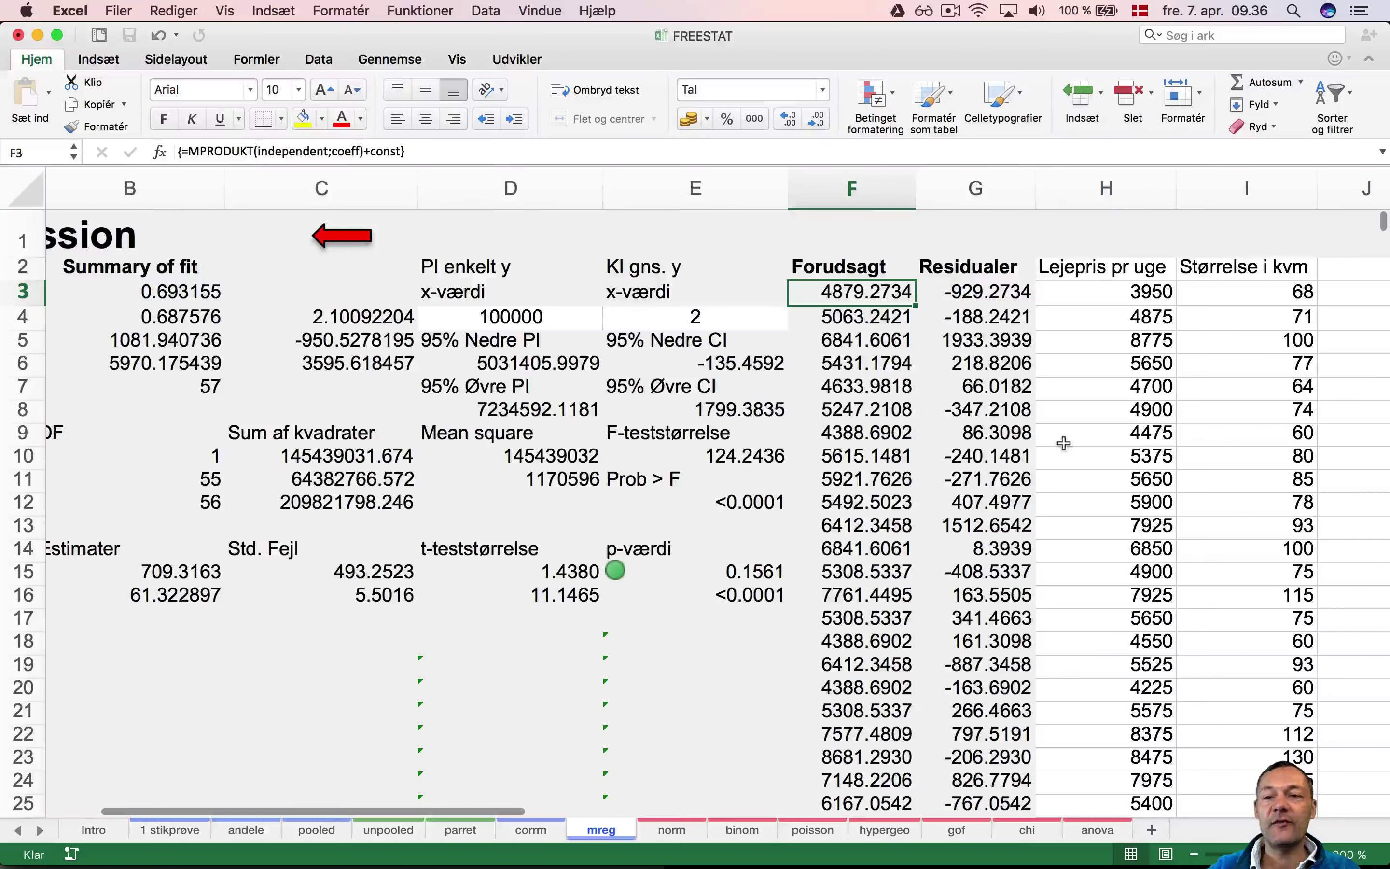
left_click(1116, 246)
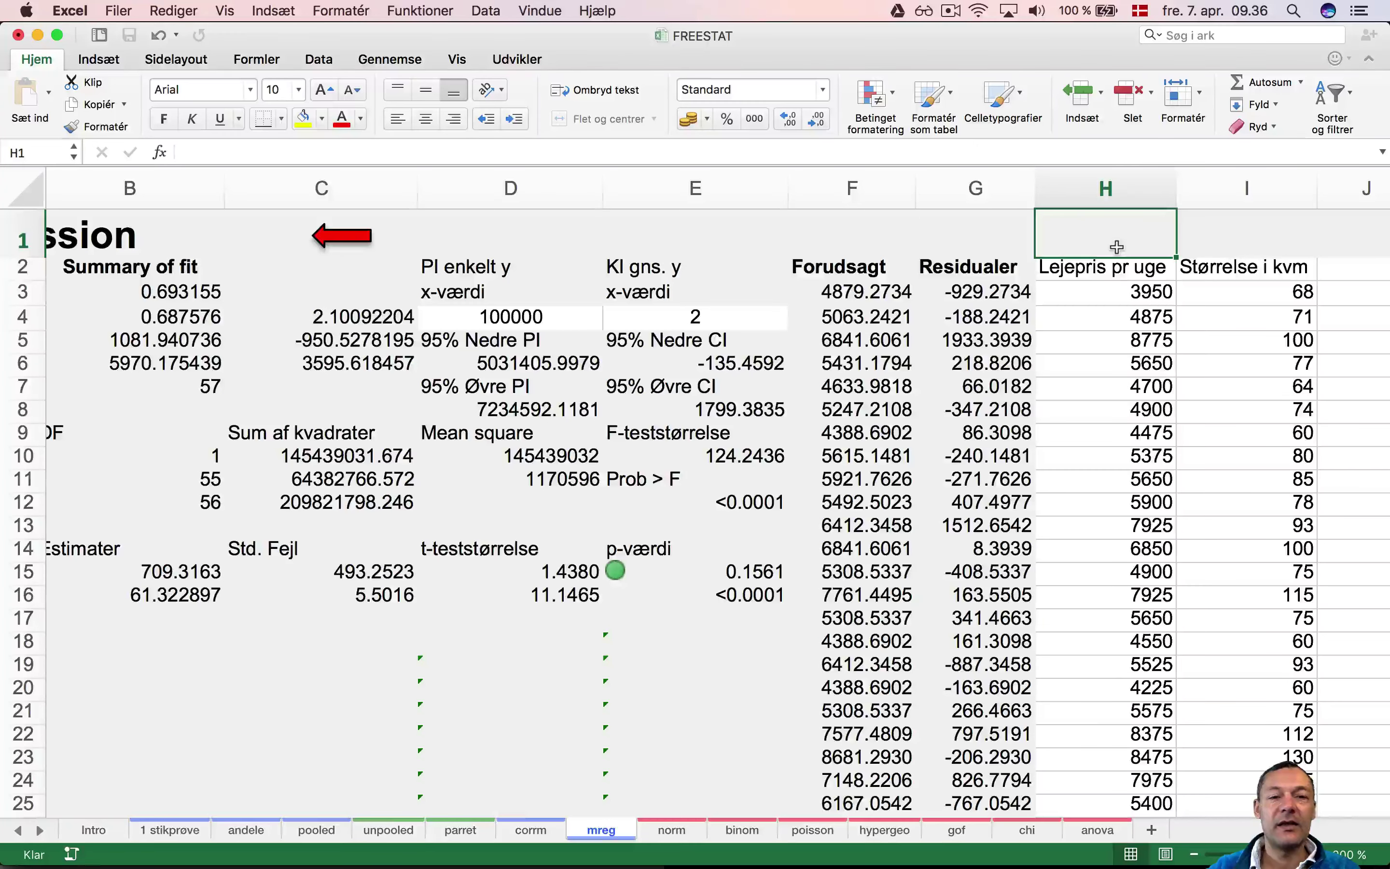
scroll(1115, 246, "left", 2)
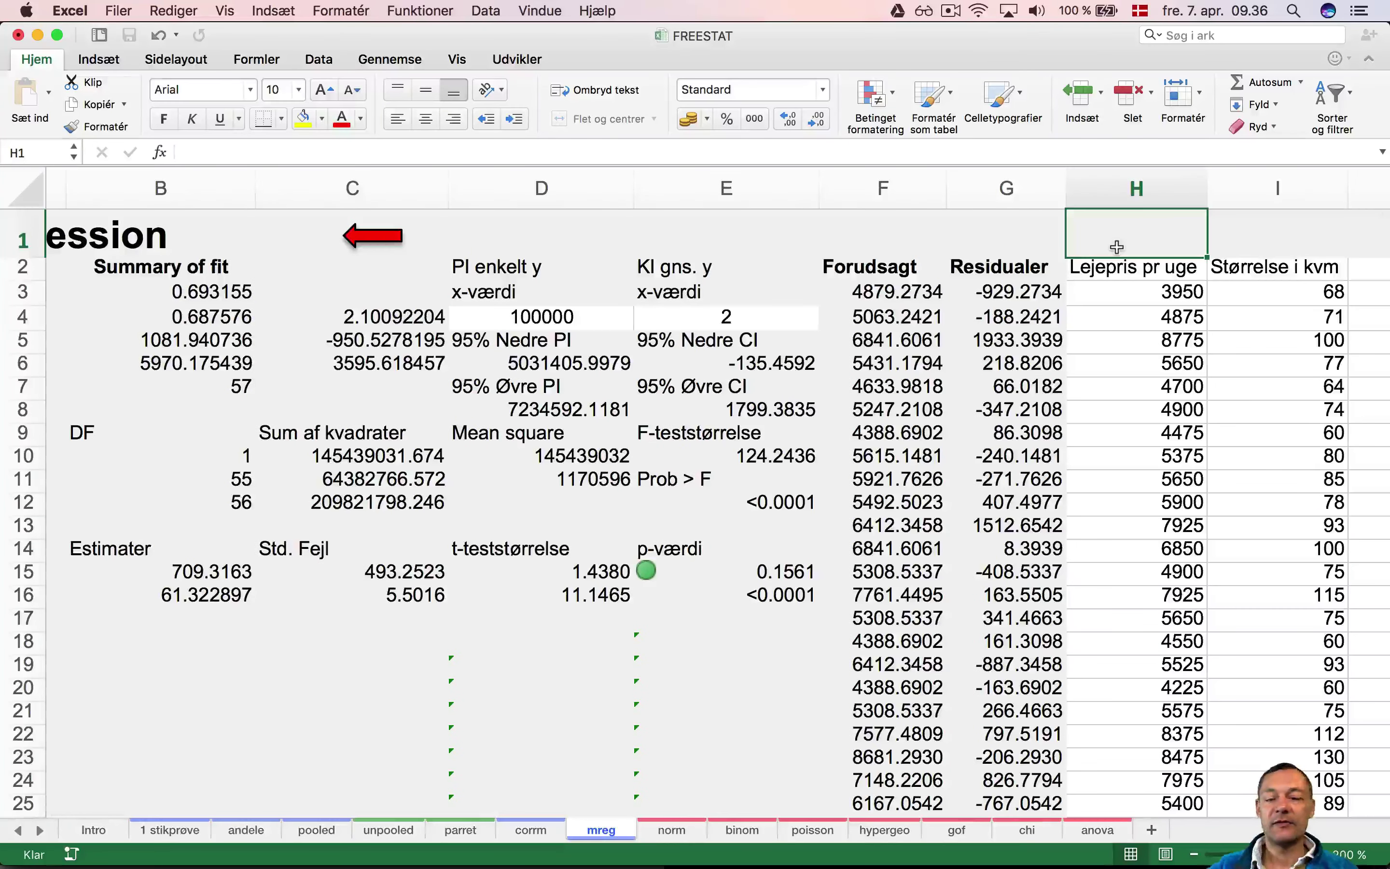
type("=")
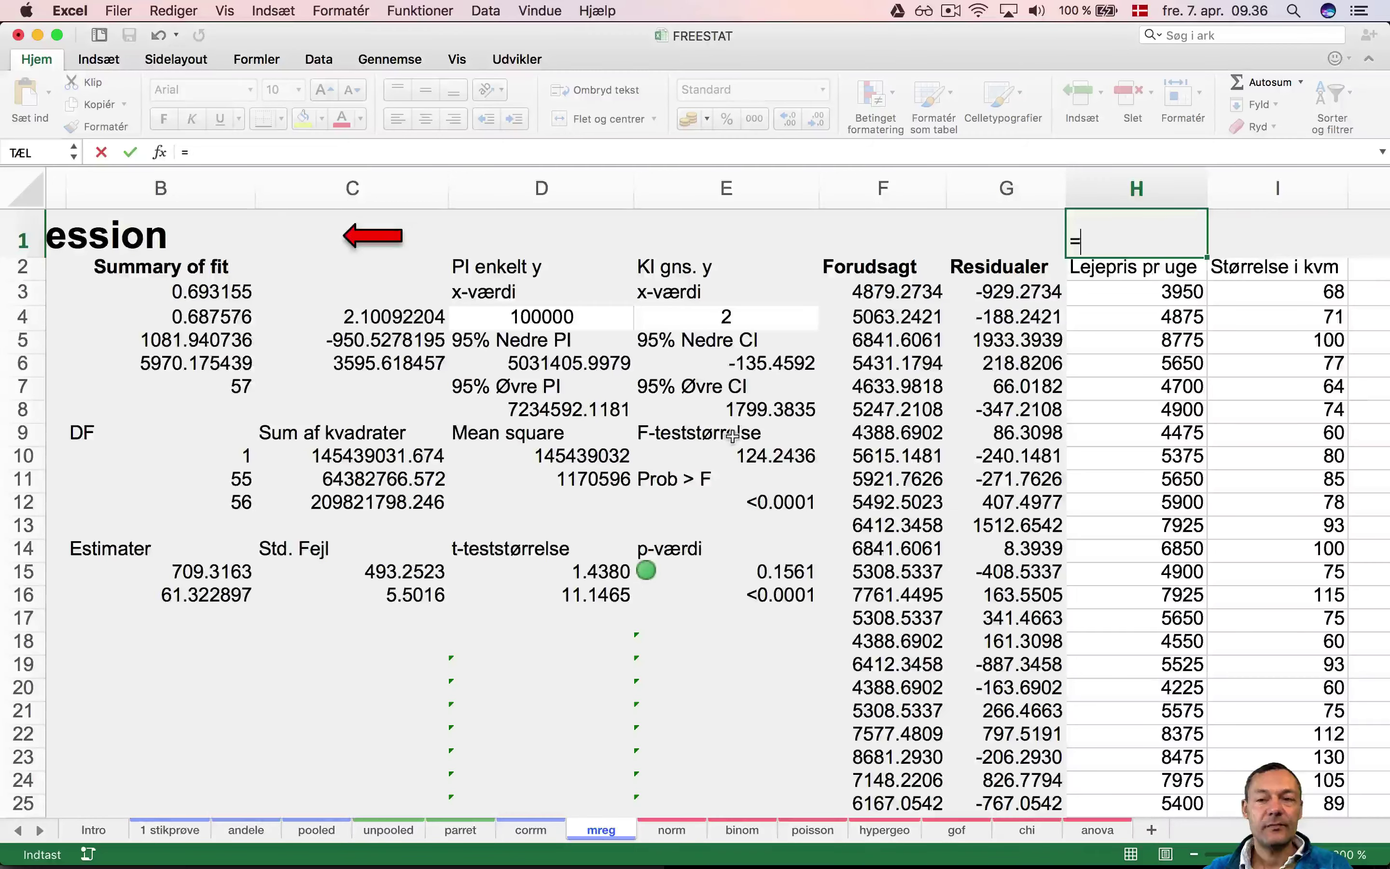
scroll(715, 444, "left", 10)
scroll(715, 444, "down", 1)
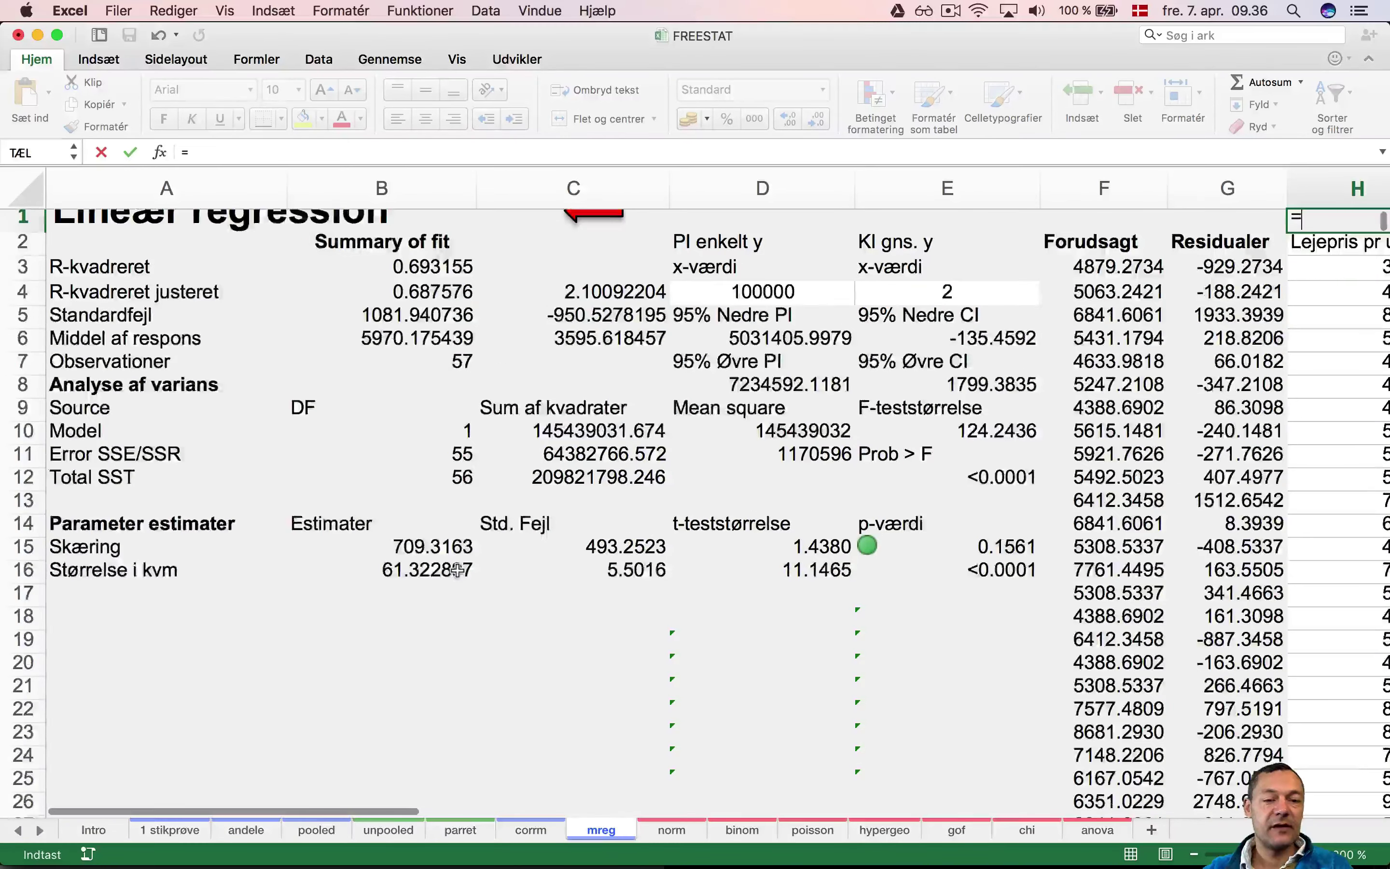
scroll(454, 580, "up", 1)
scroll(454, 580, "right", 1)
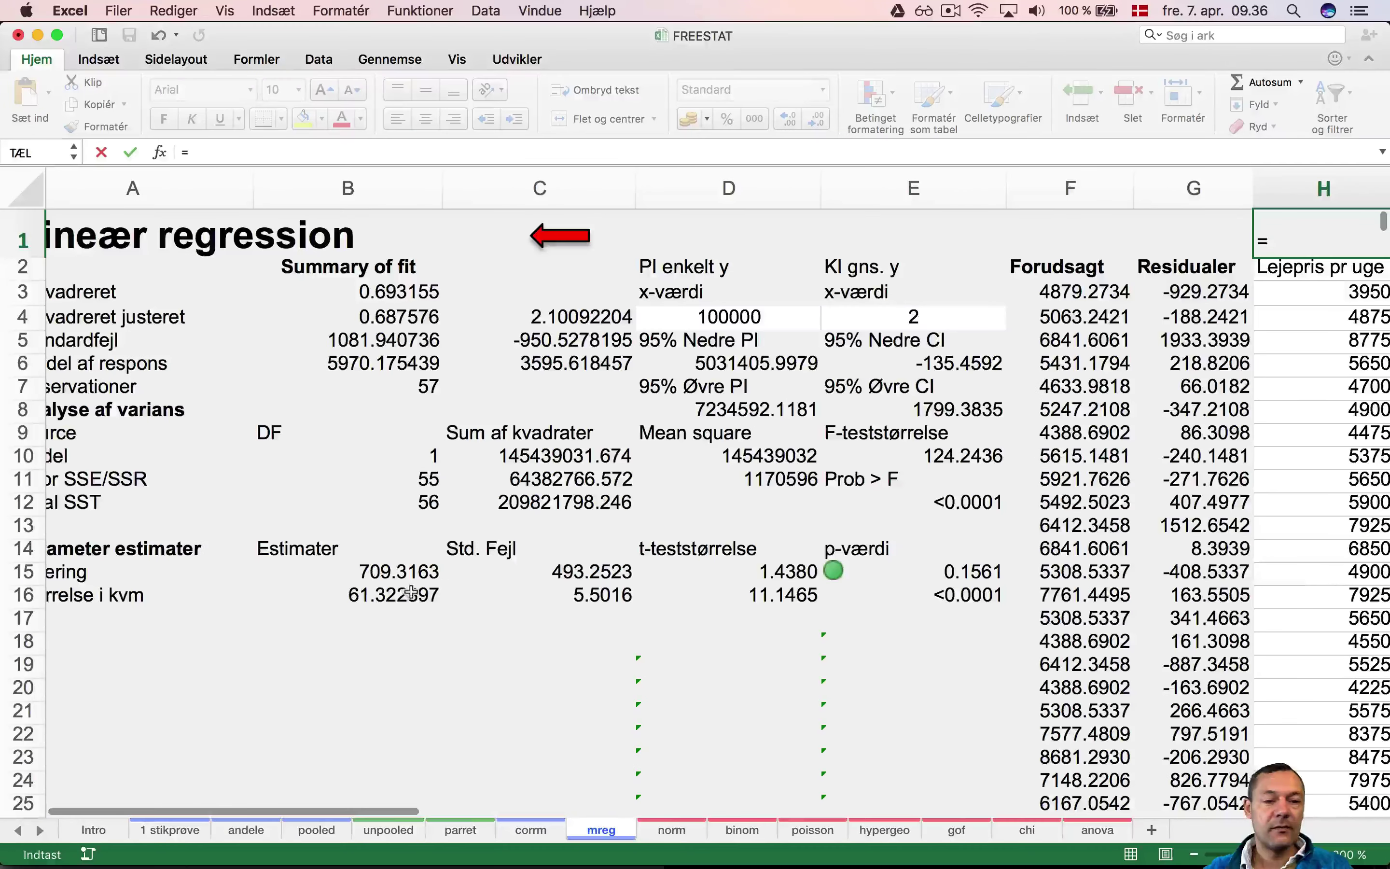
left_click(409, 597)
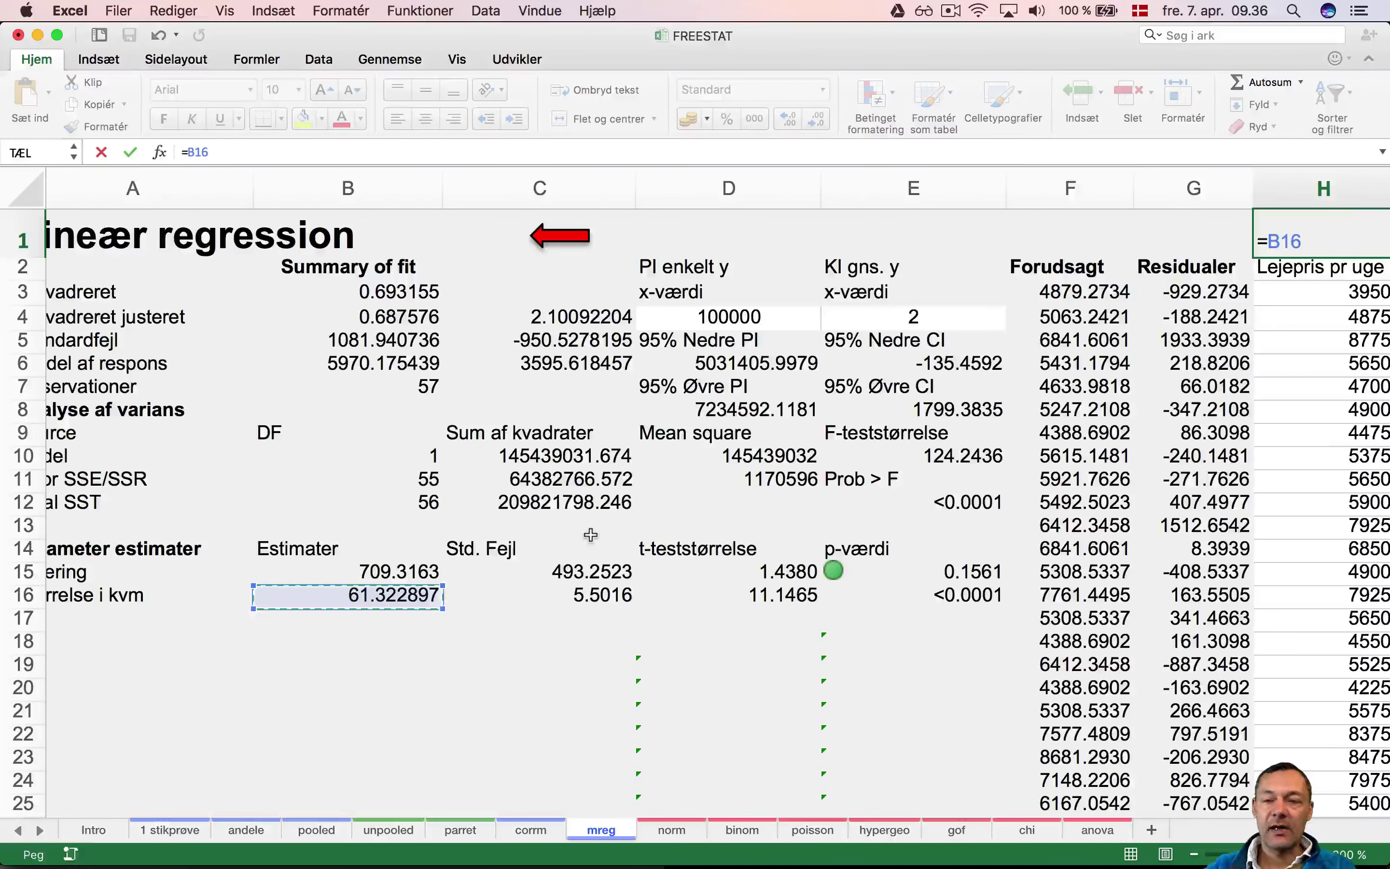
type("*")
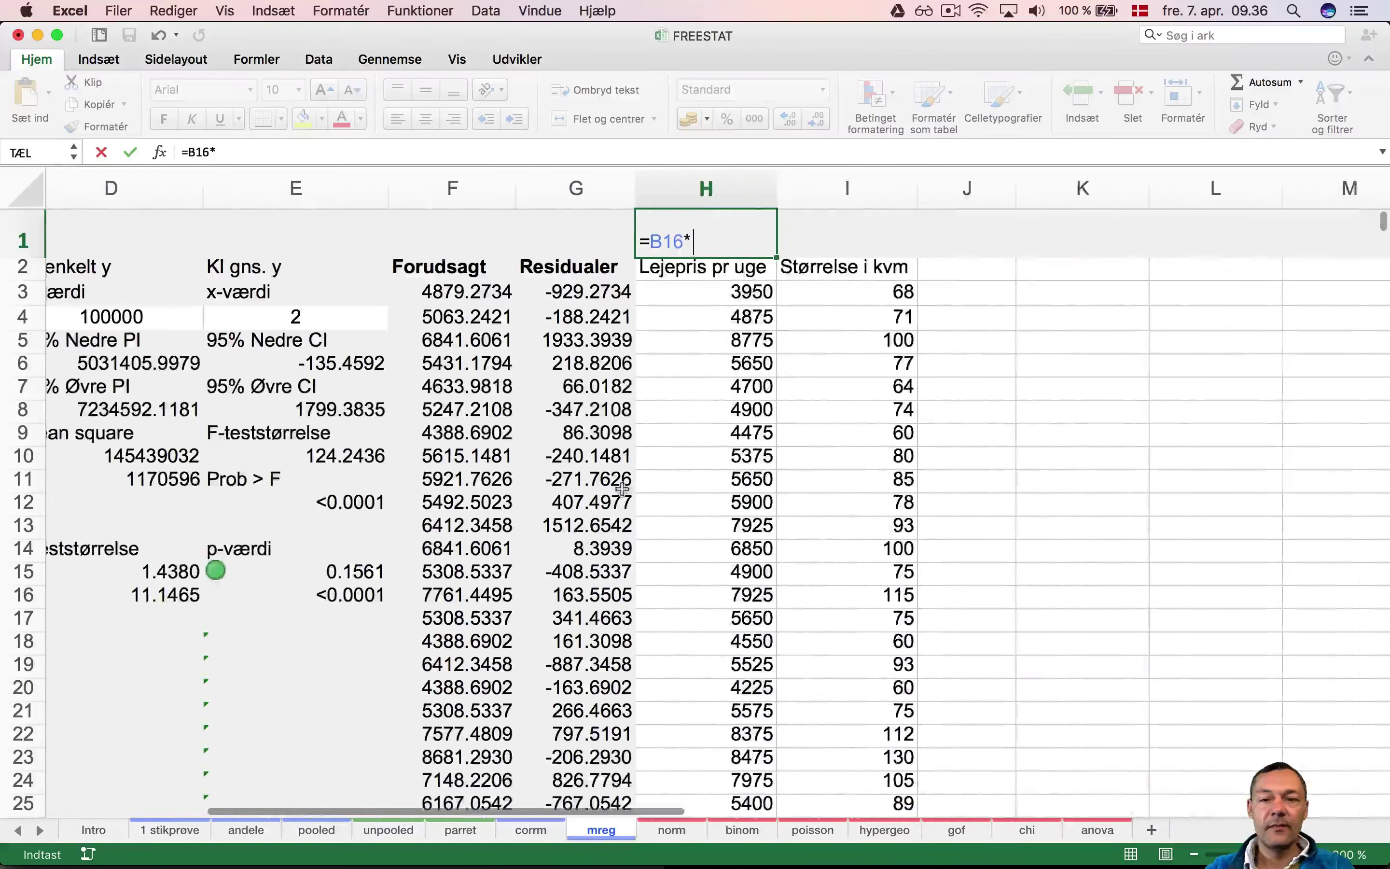
left_click(881, 287)
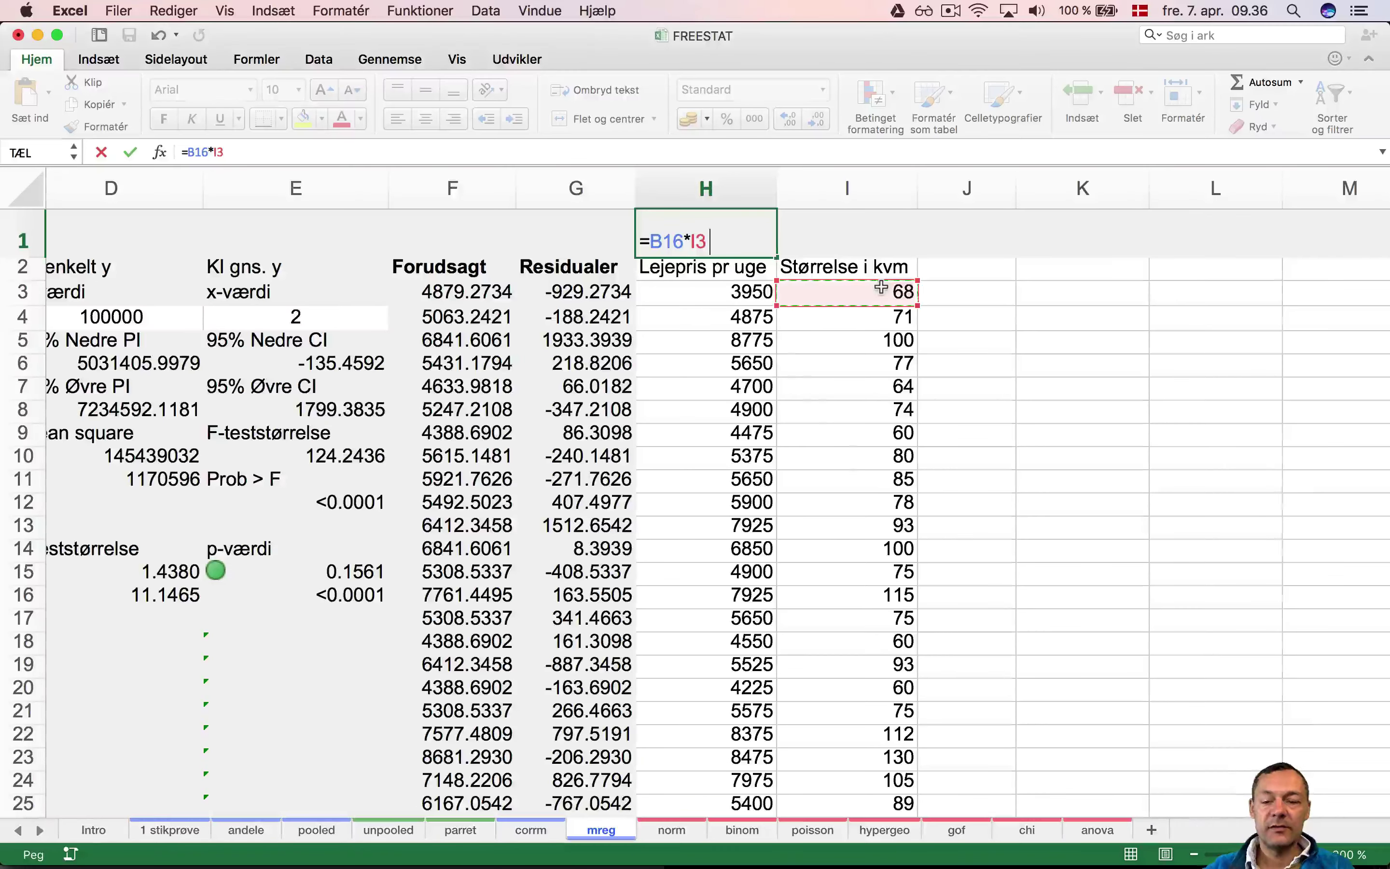
Complete the H1 formula as =B16*I3+B15 by adding the intercept estimate
type("+")
scroll(804, 299, "left", 6)
scroll(804, 299, "down", 3)
scroll(689, 313, "left", 2)
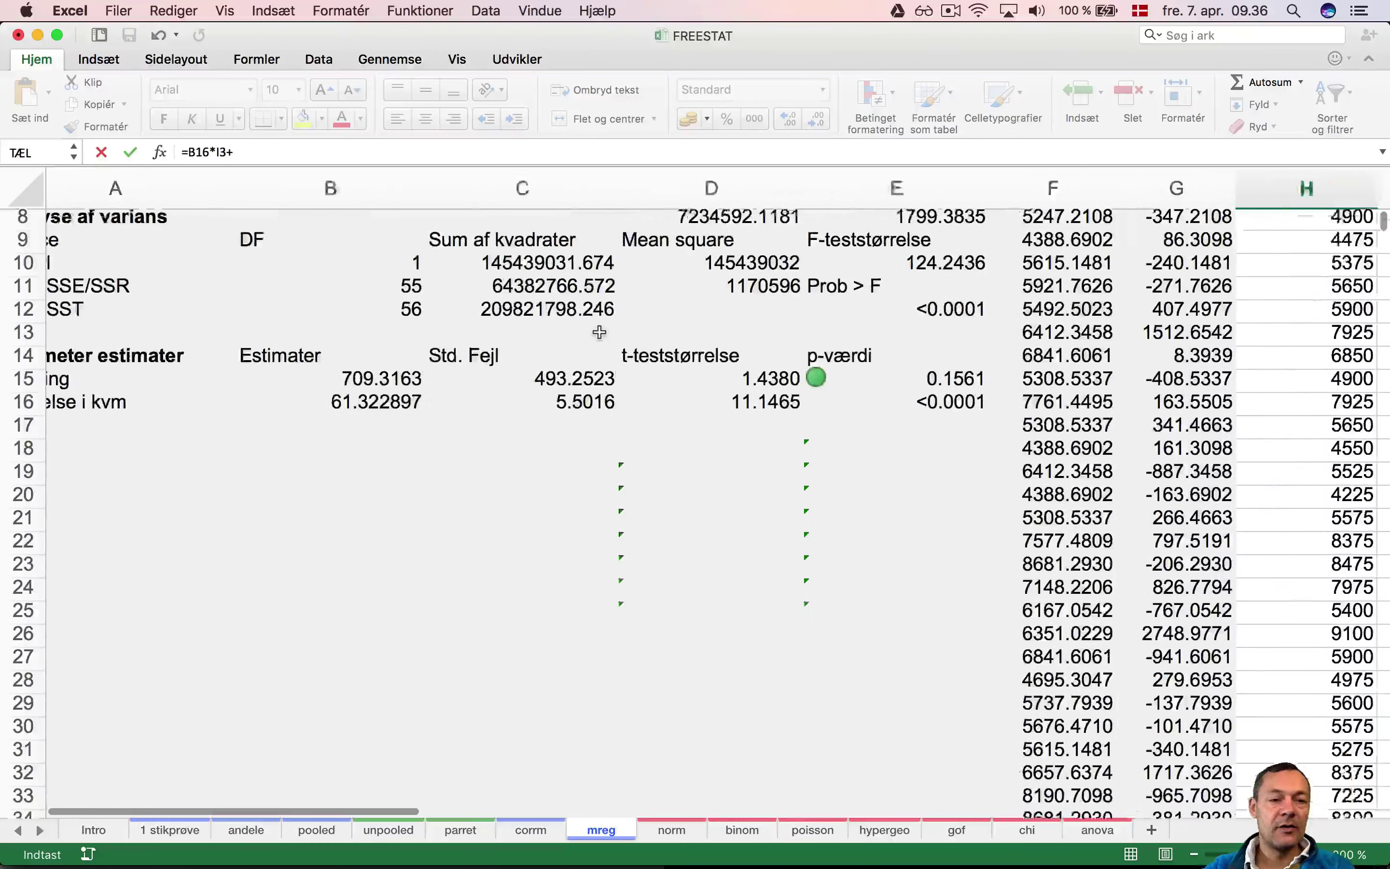
scroll(575, 333, "down", 1)
left_click(427, 366)
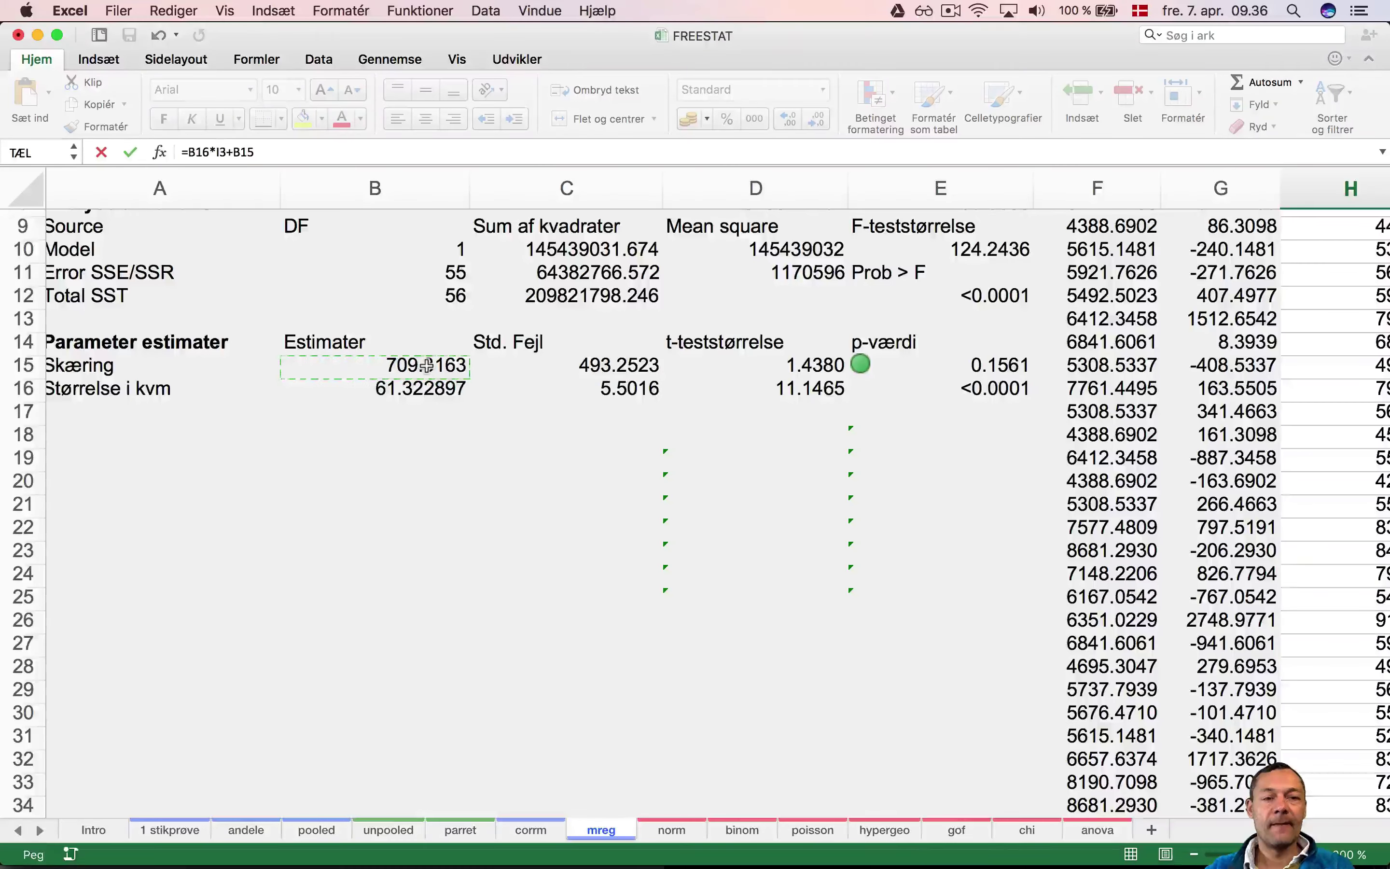
key("Return")
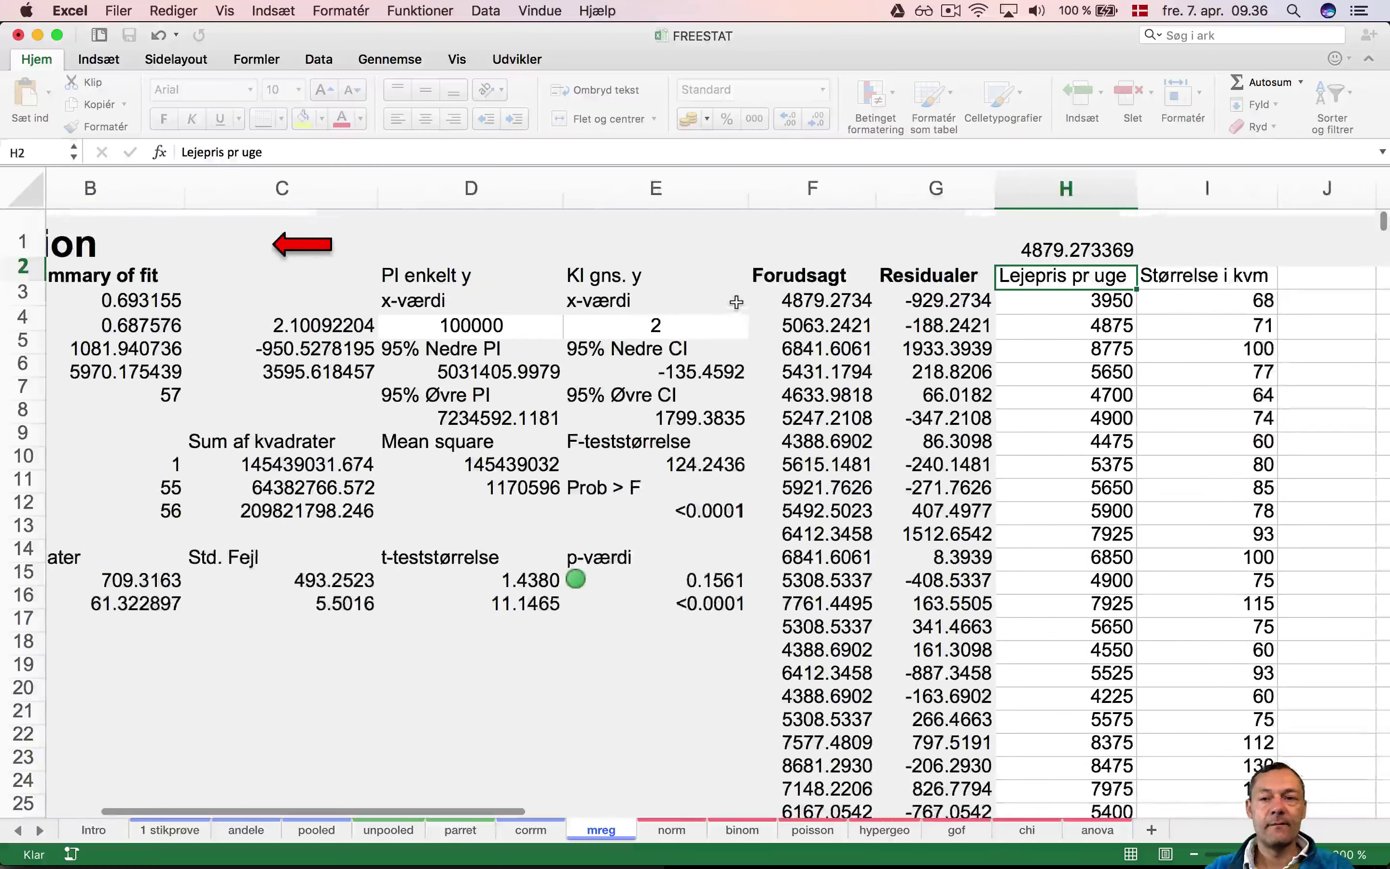
Compare the manual prediction in H1 with the Forudsagt value in F3, and clear H1
left_click(1115, 233)
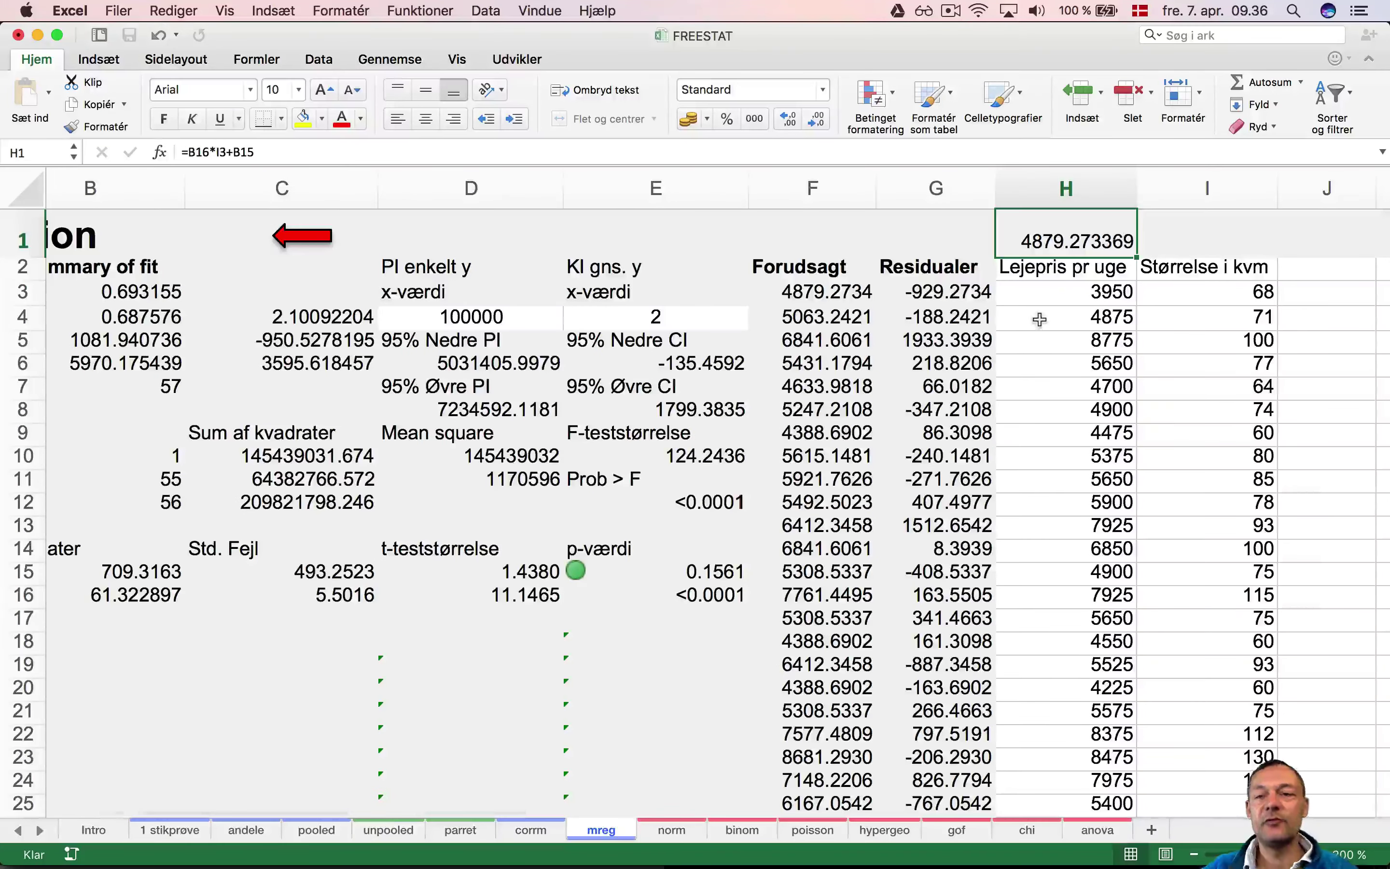
left_click(824, 283)
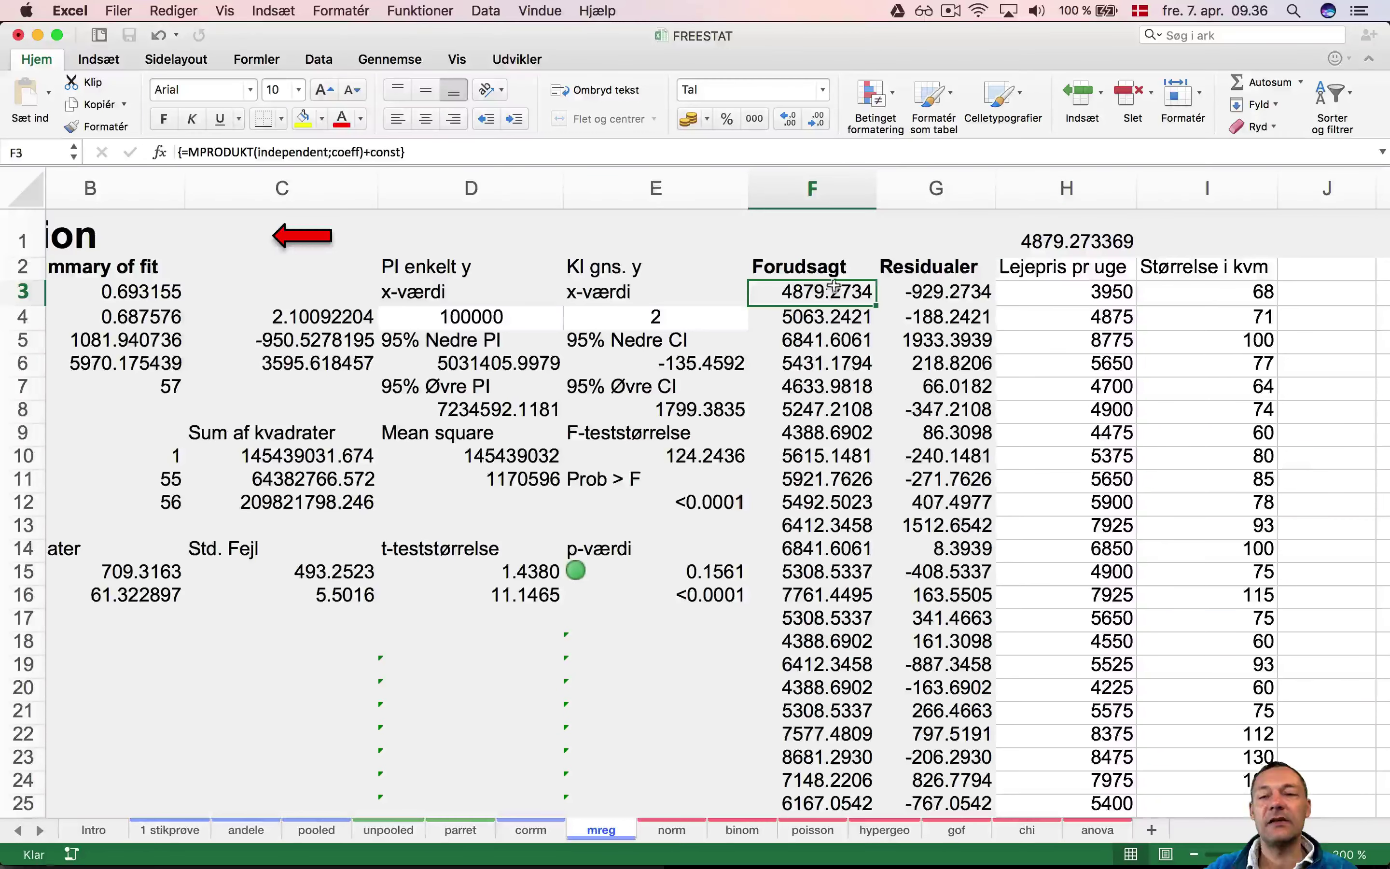
left_click(1080, 240)
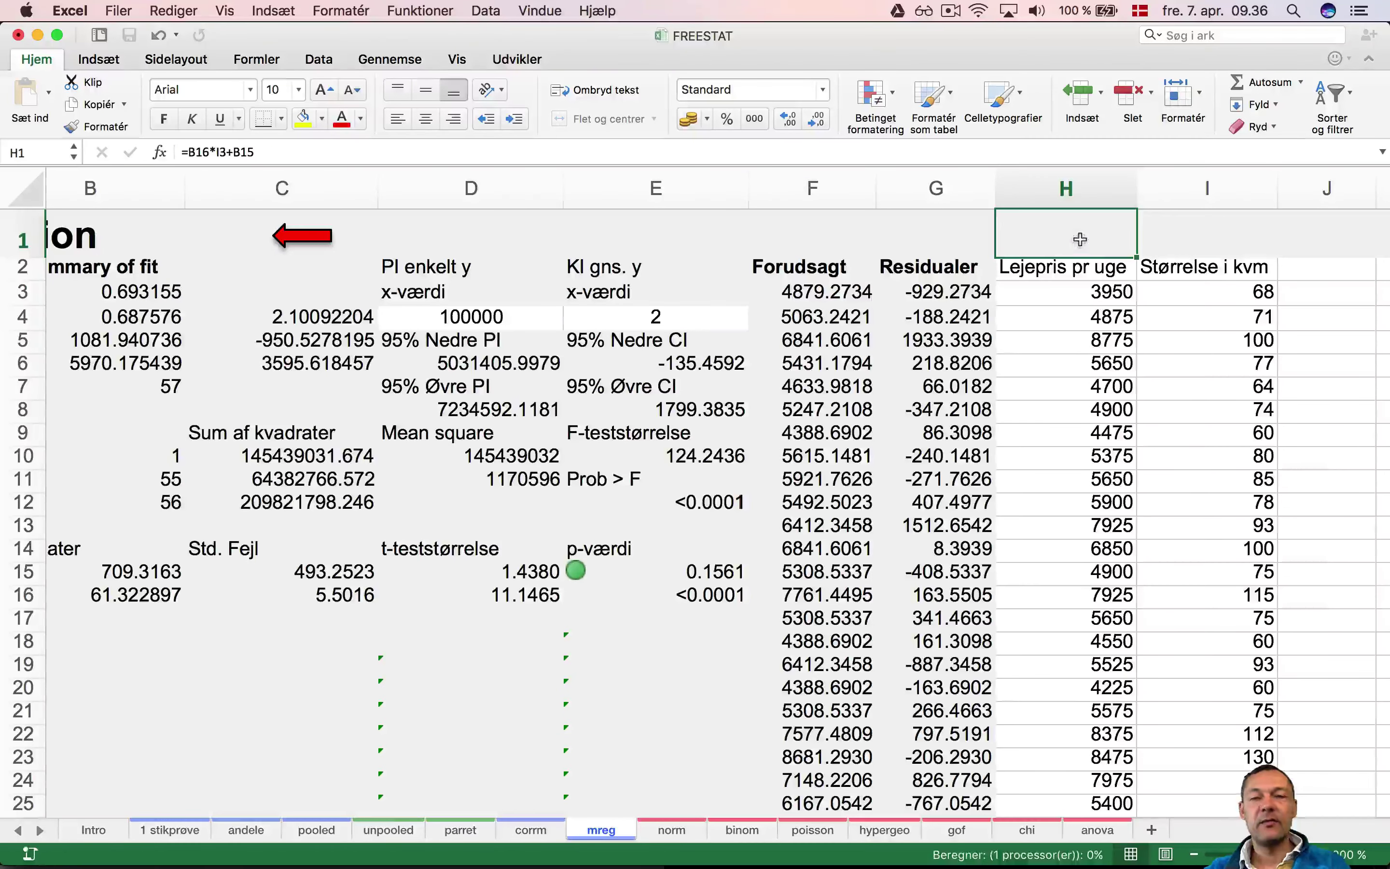
Inspect the first residual in G3 and relate the residuals to the points' vertical distances from the chart's trendline
left_click(904, 296)
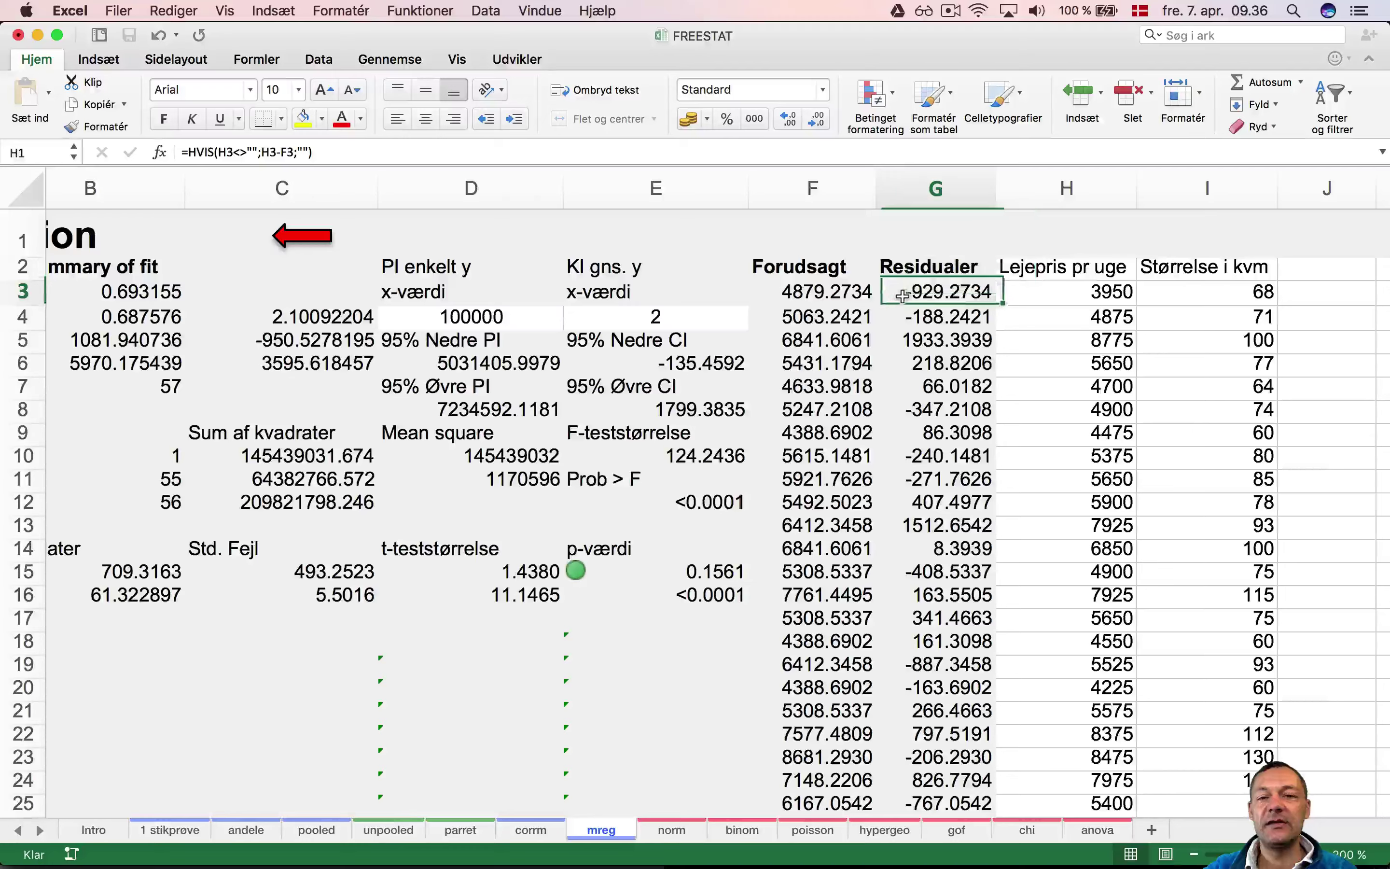
scroll(903, 295, "left", 5)
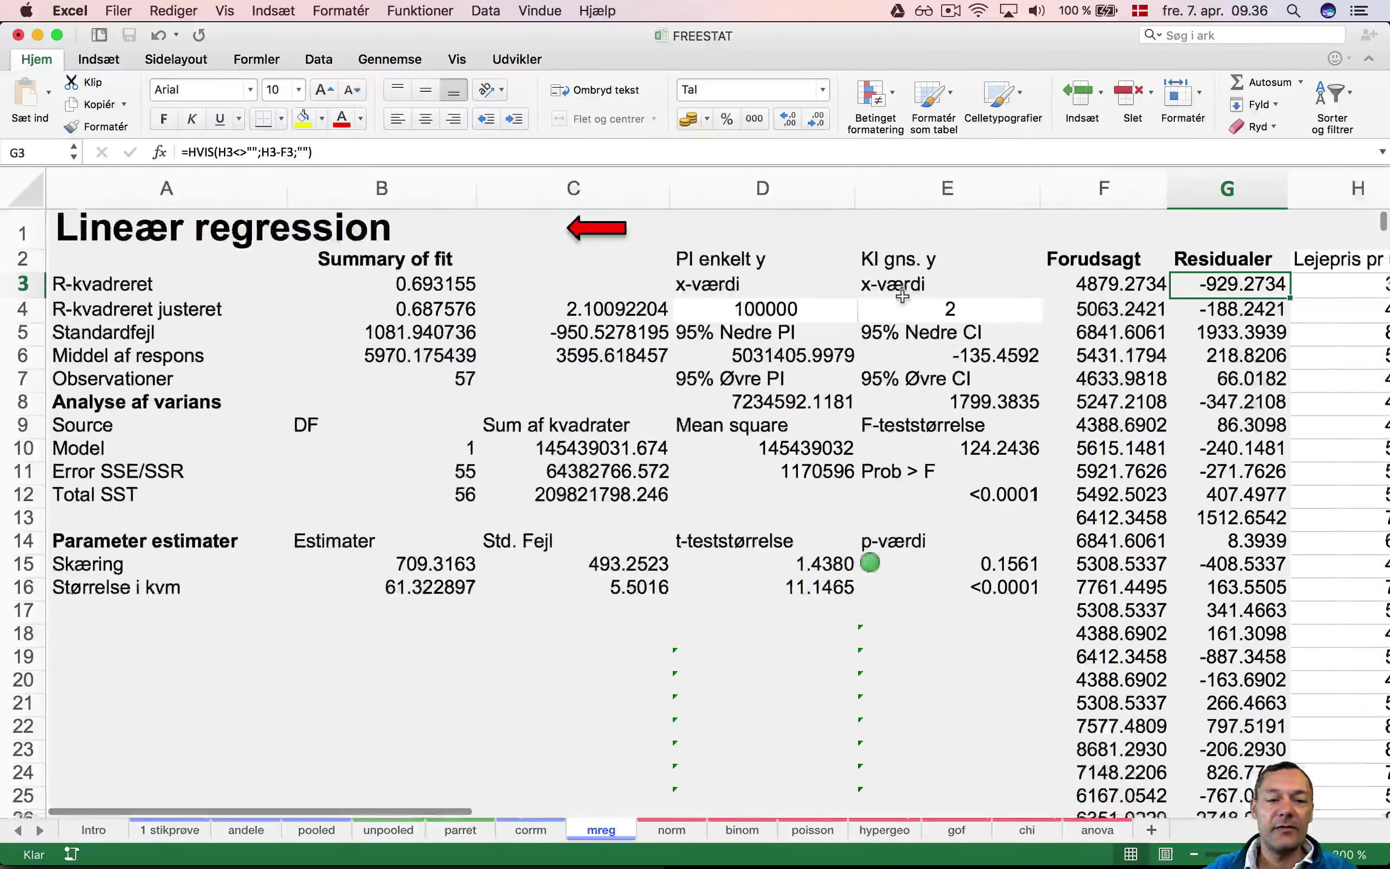
scroll(903, 296, "down", 5)
scroll(903, 296, "down", 10)
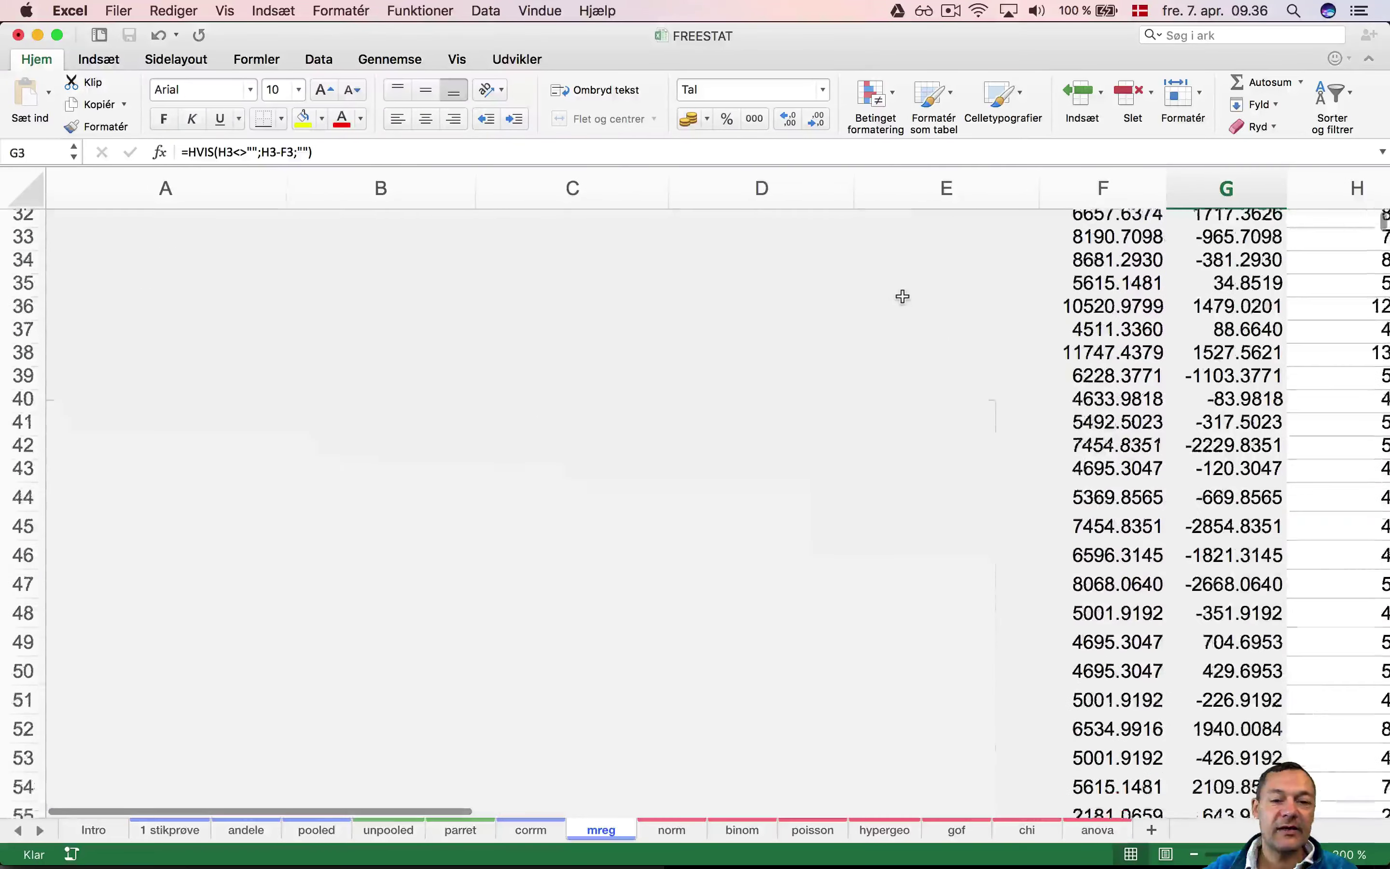
scroll(903, 295, "down", 1)
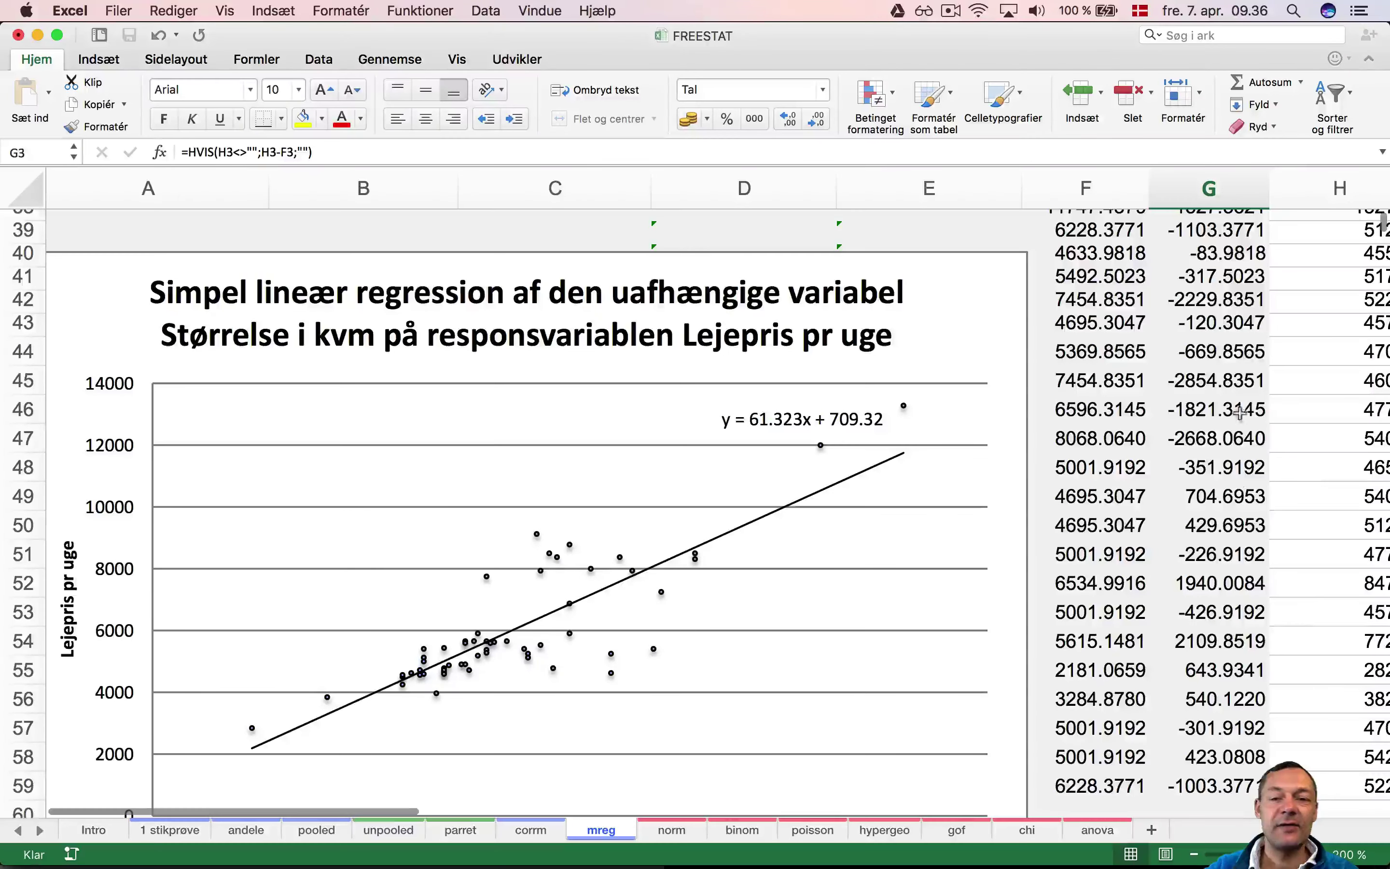
Examine the R-kvadreret value in B3 and the p-værdi for Størrelse i kvm in E16
scroll(1238, 437, "up", 10)
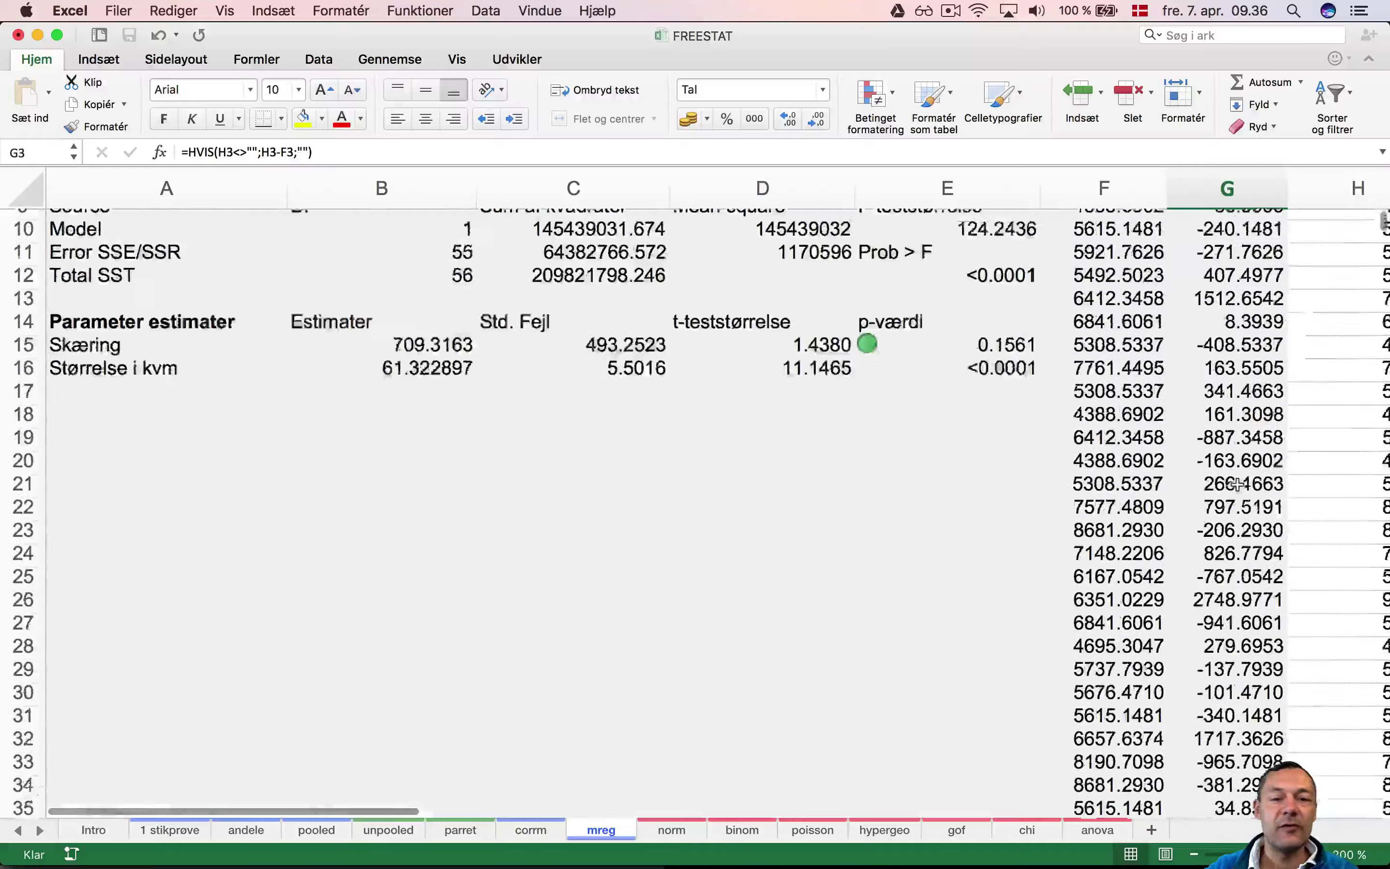
scroll(1239, 483, "up", 3)
left_click(443, 299)
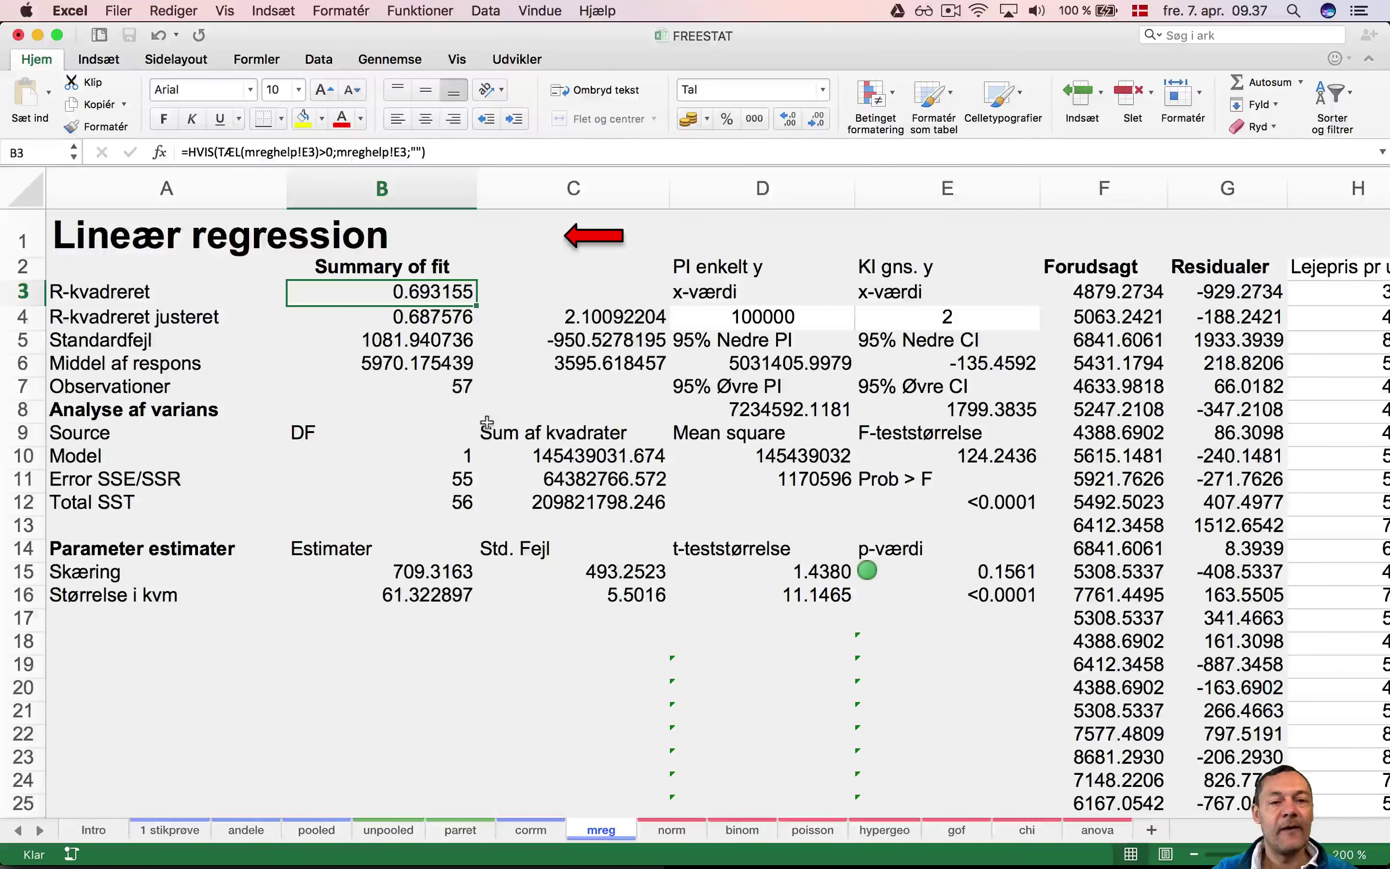
scroll(487, 424, "down", 5)
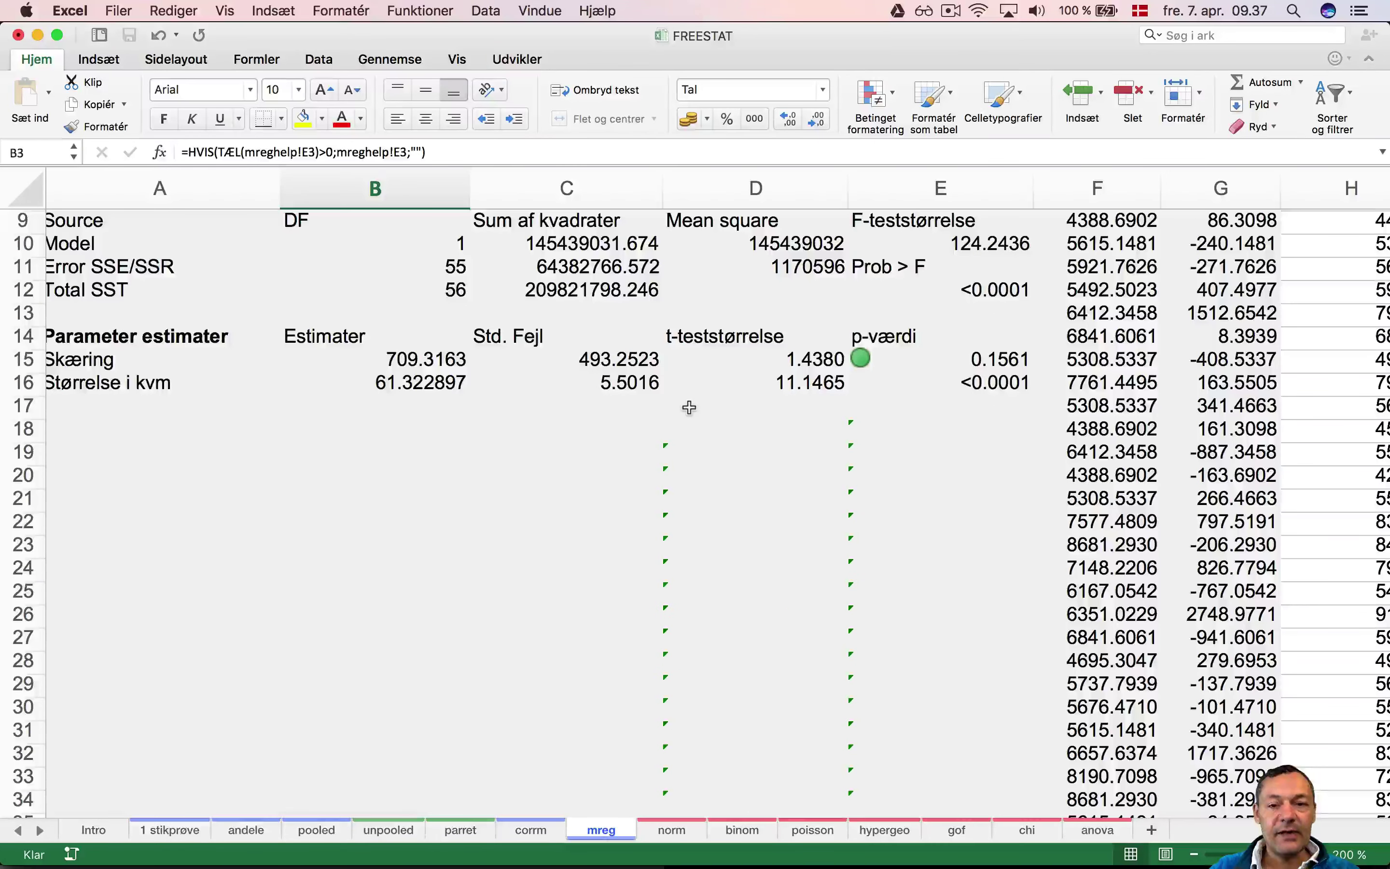
left_click(968, 377)
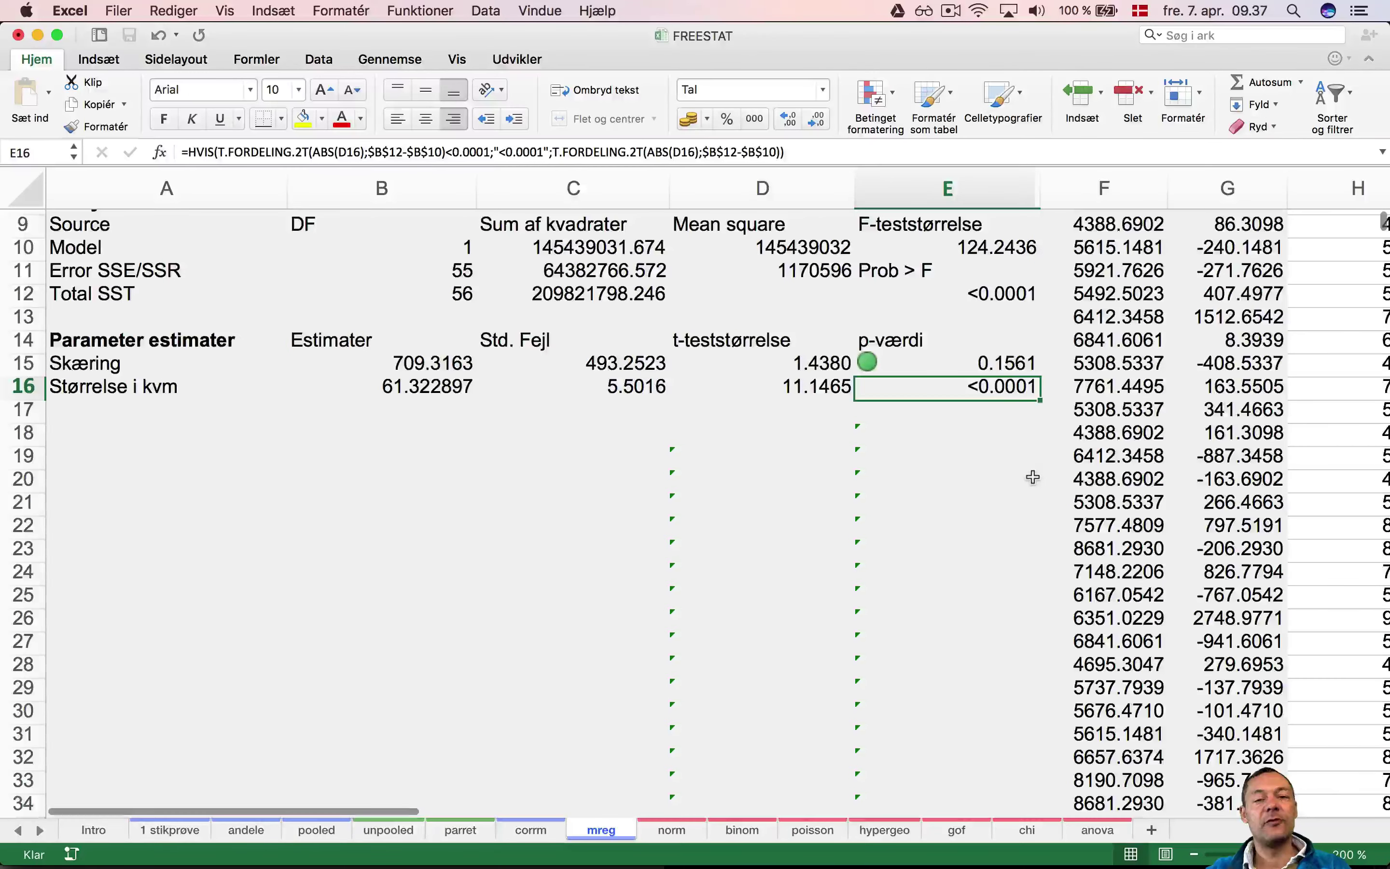
Copy the whole regression chart below the results and paste it into the blank Word document Dokument2
scroll(1033, 477, "down", 2)
scroll(1032, 477, "down", 10)
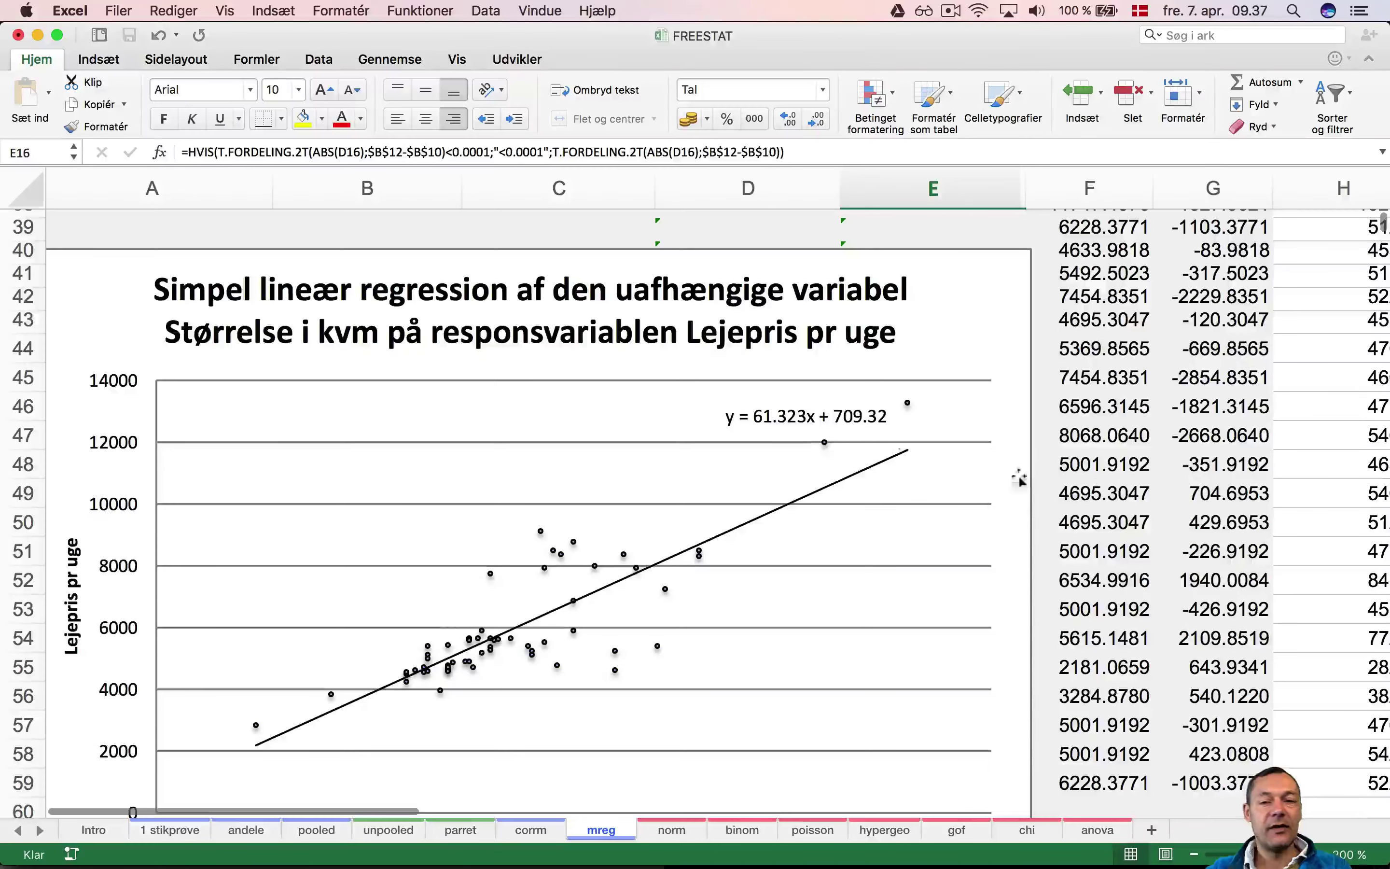
left_click(657, 327)
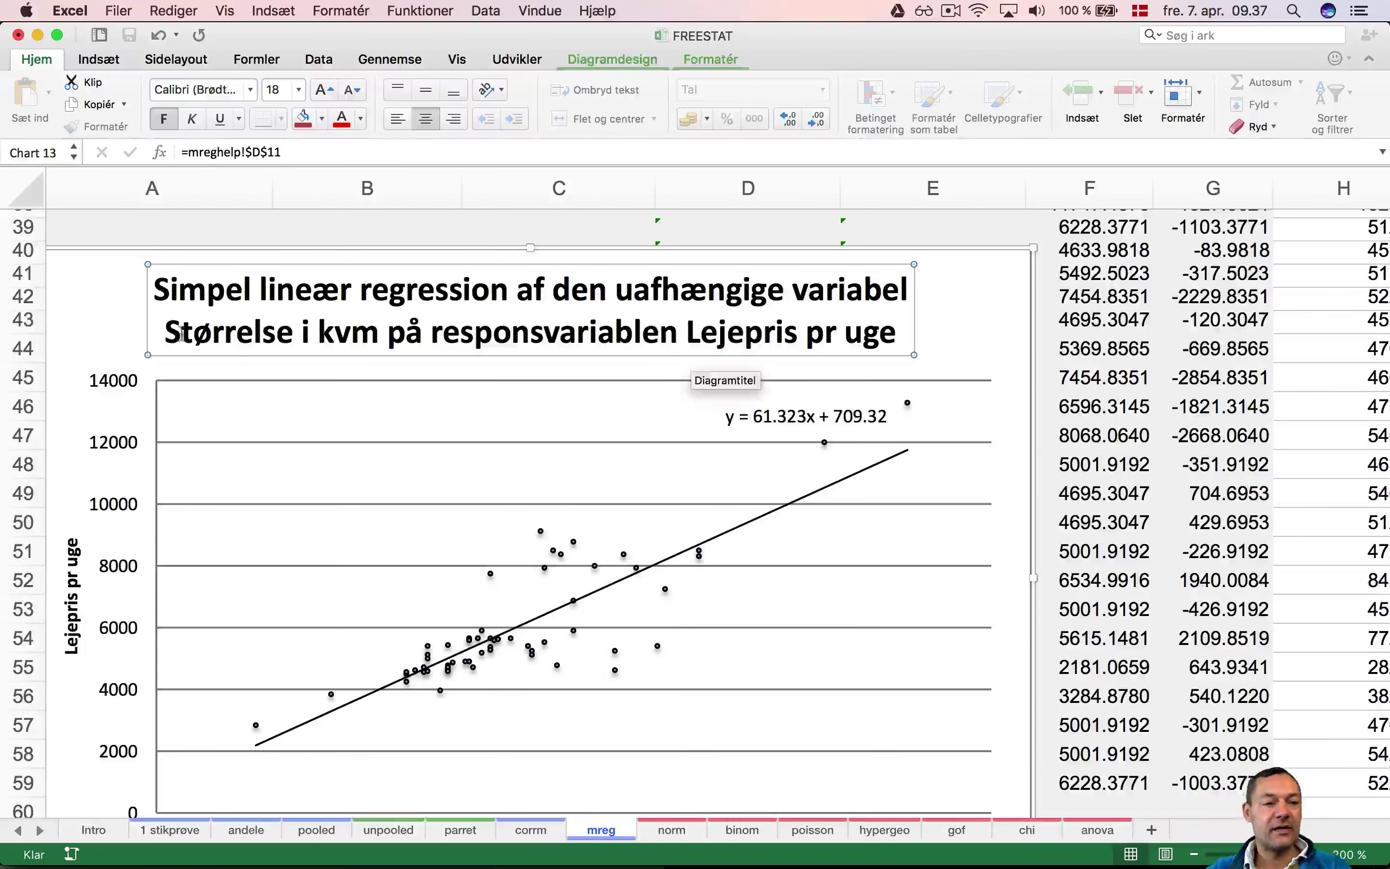
left_click(122, 310)
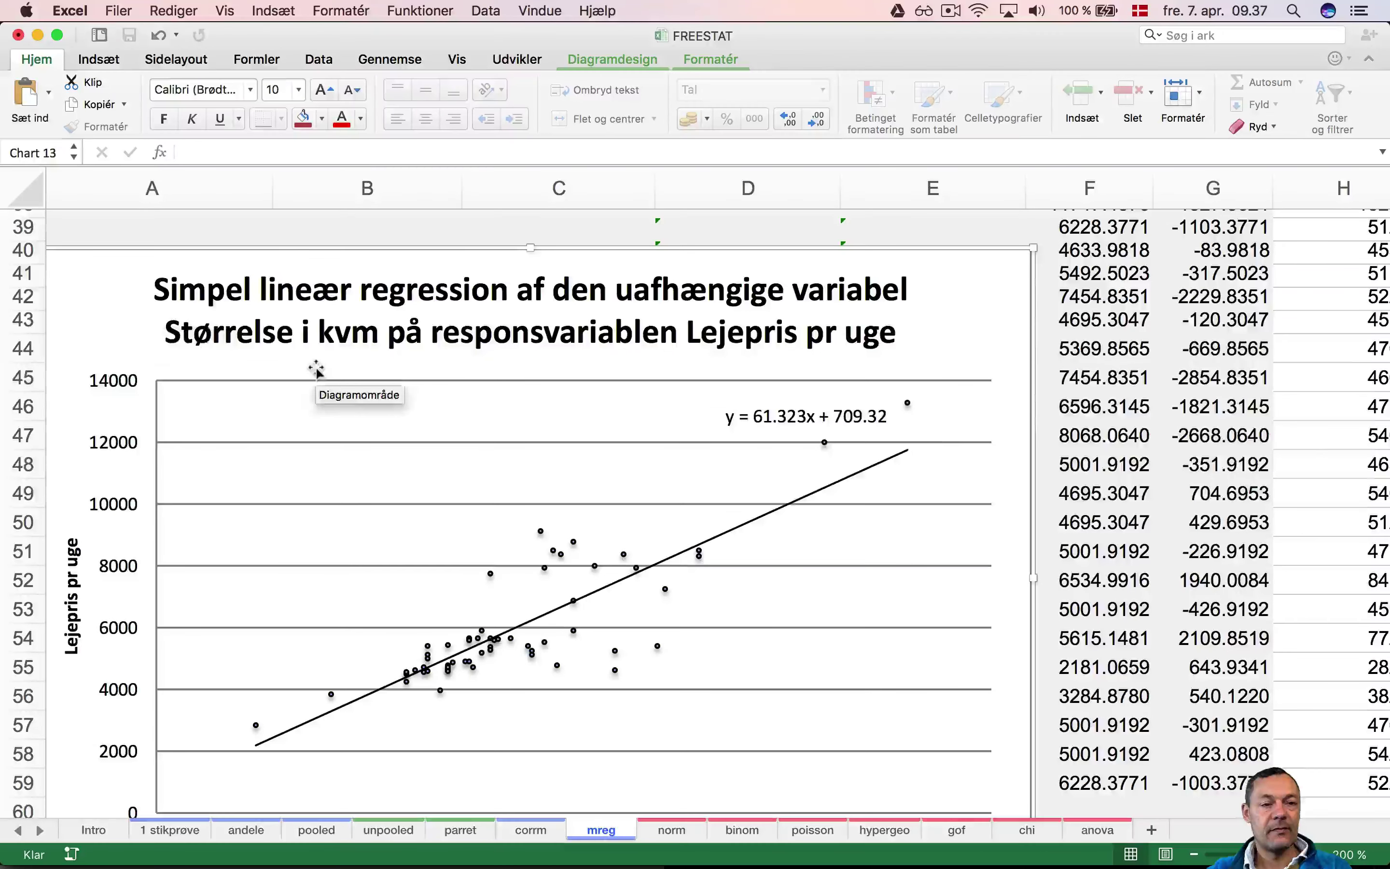
key("super+Tab")
key("super+Tab")
key("super+Tab")
key("super+Tab")
key("super+Tab")
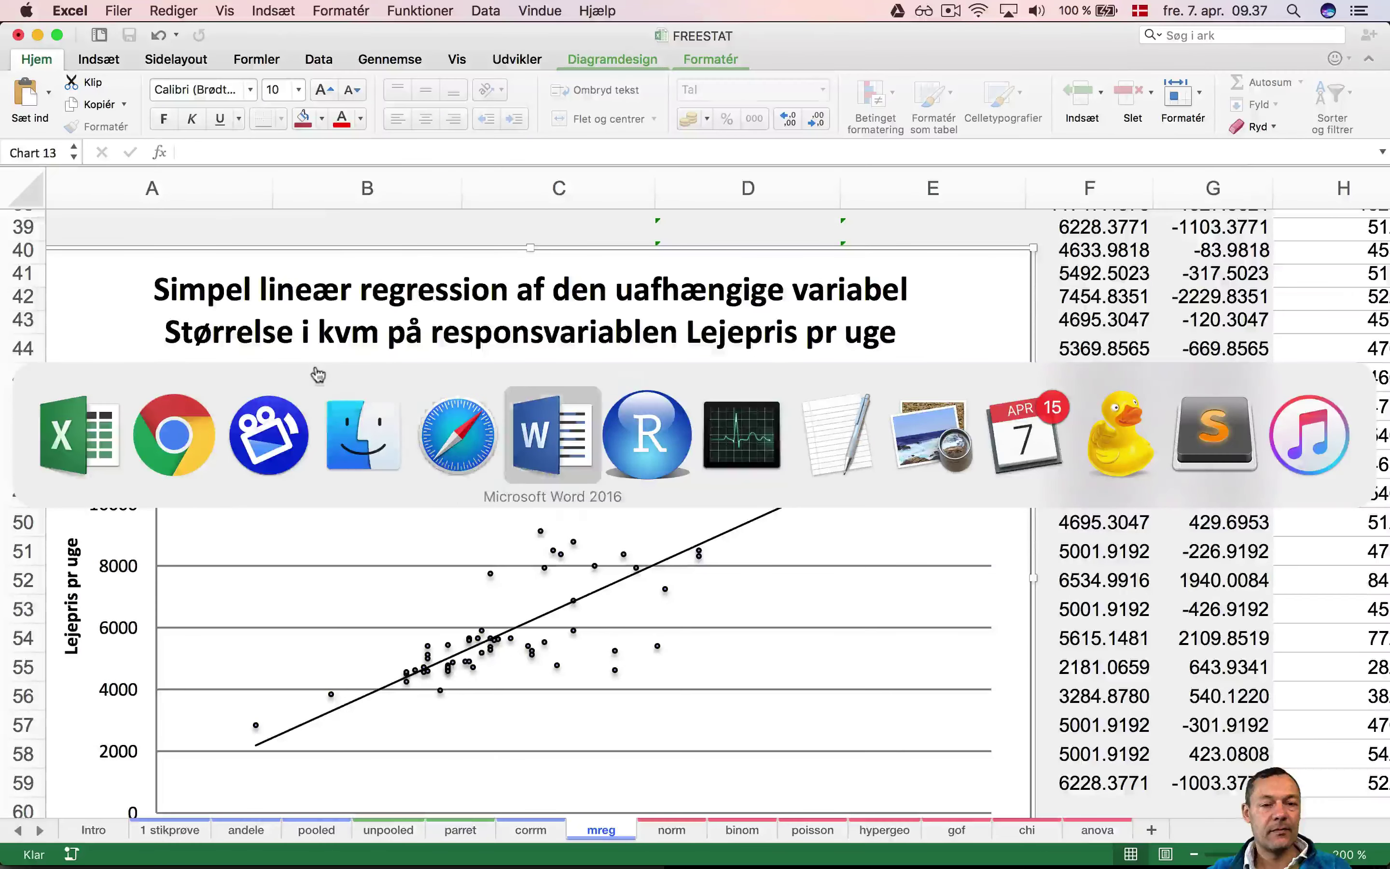
key("super+v")
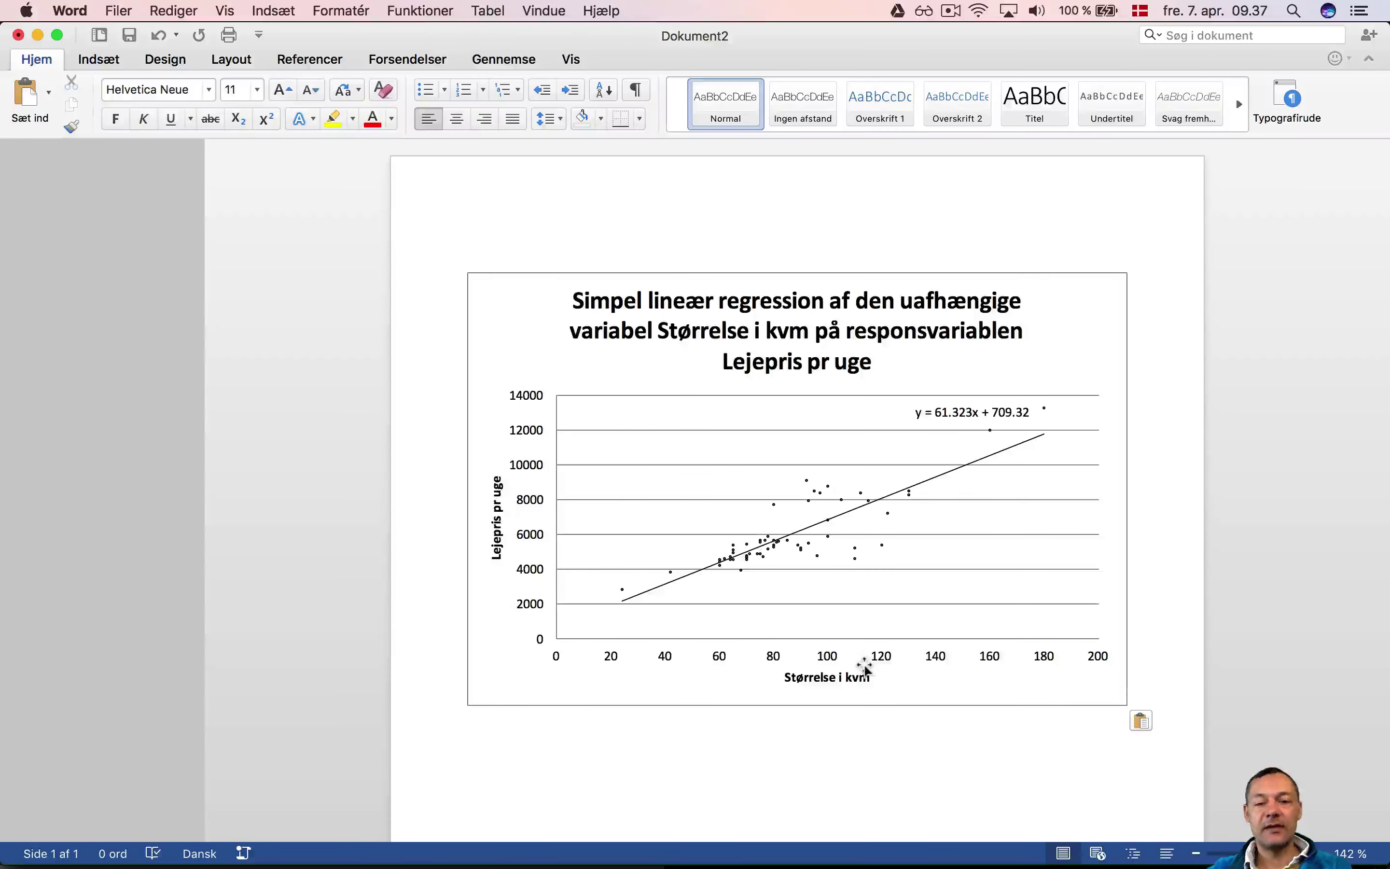
Below the pasted chart, write "Vi tester om den forklarende variabel størrelse i kvm kan forklare"
key("Return")
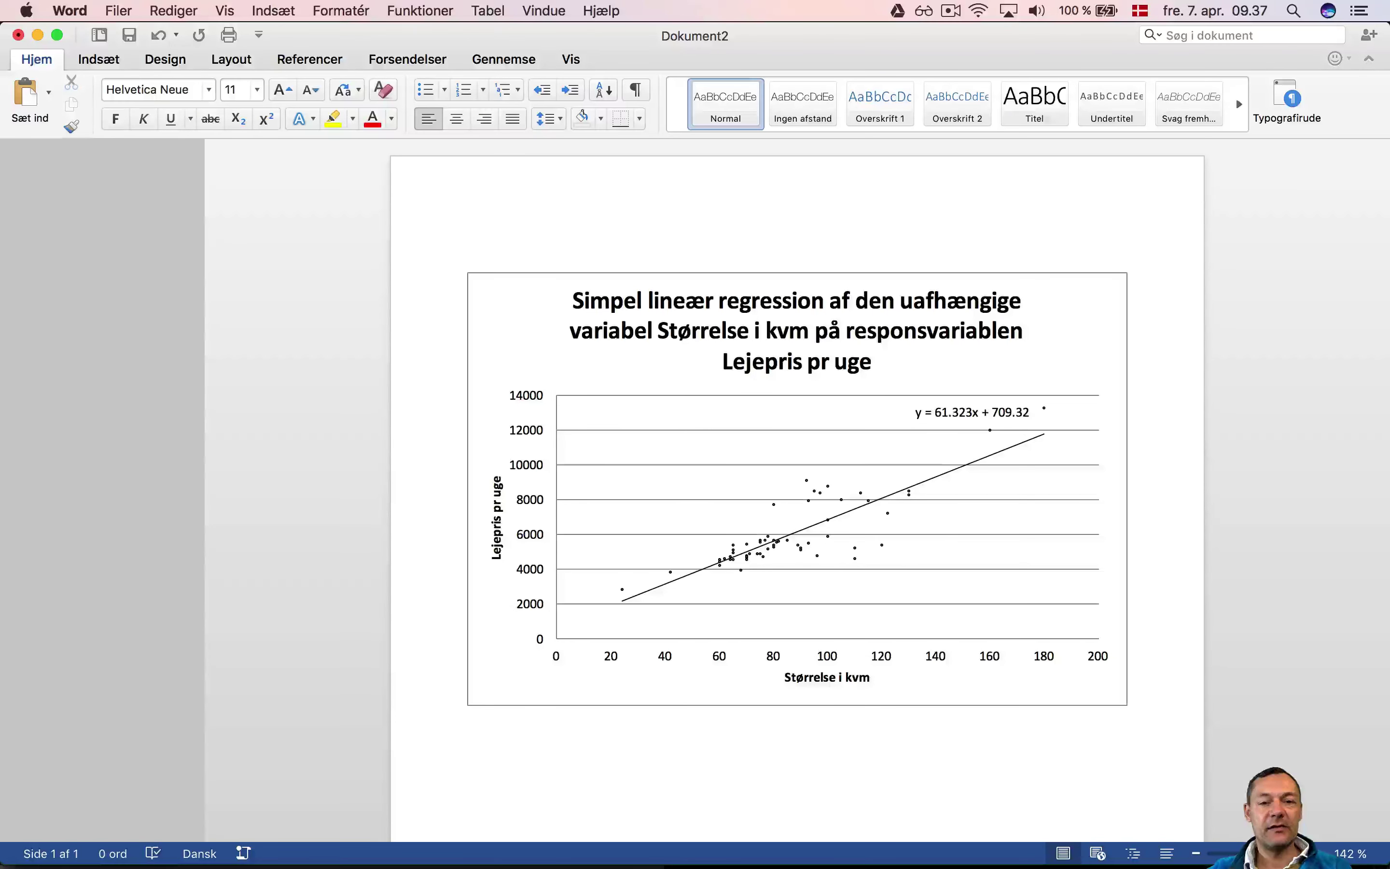
type("V")
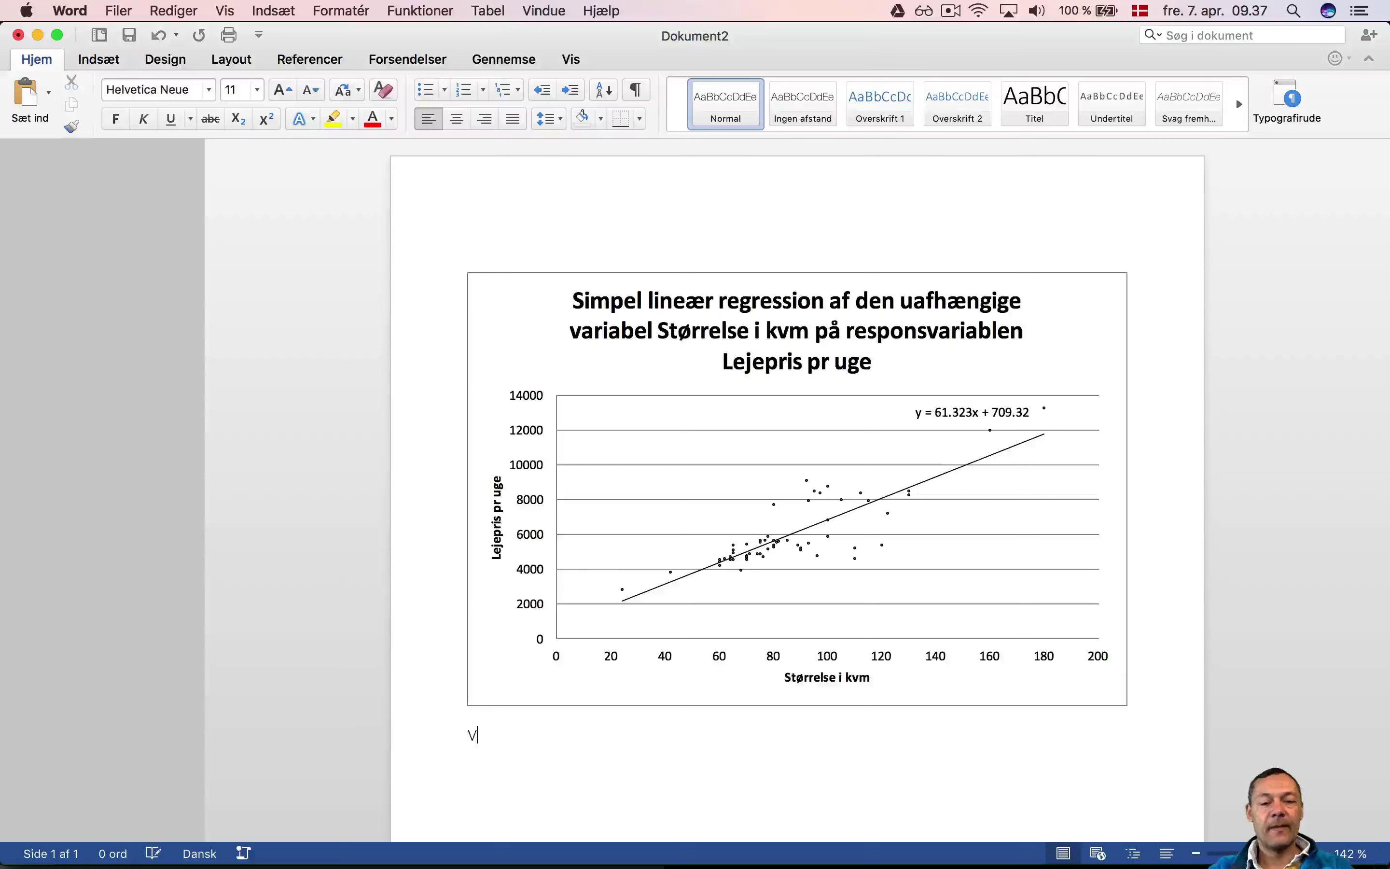
type("i tester ")
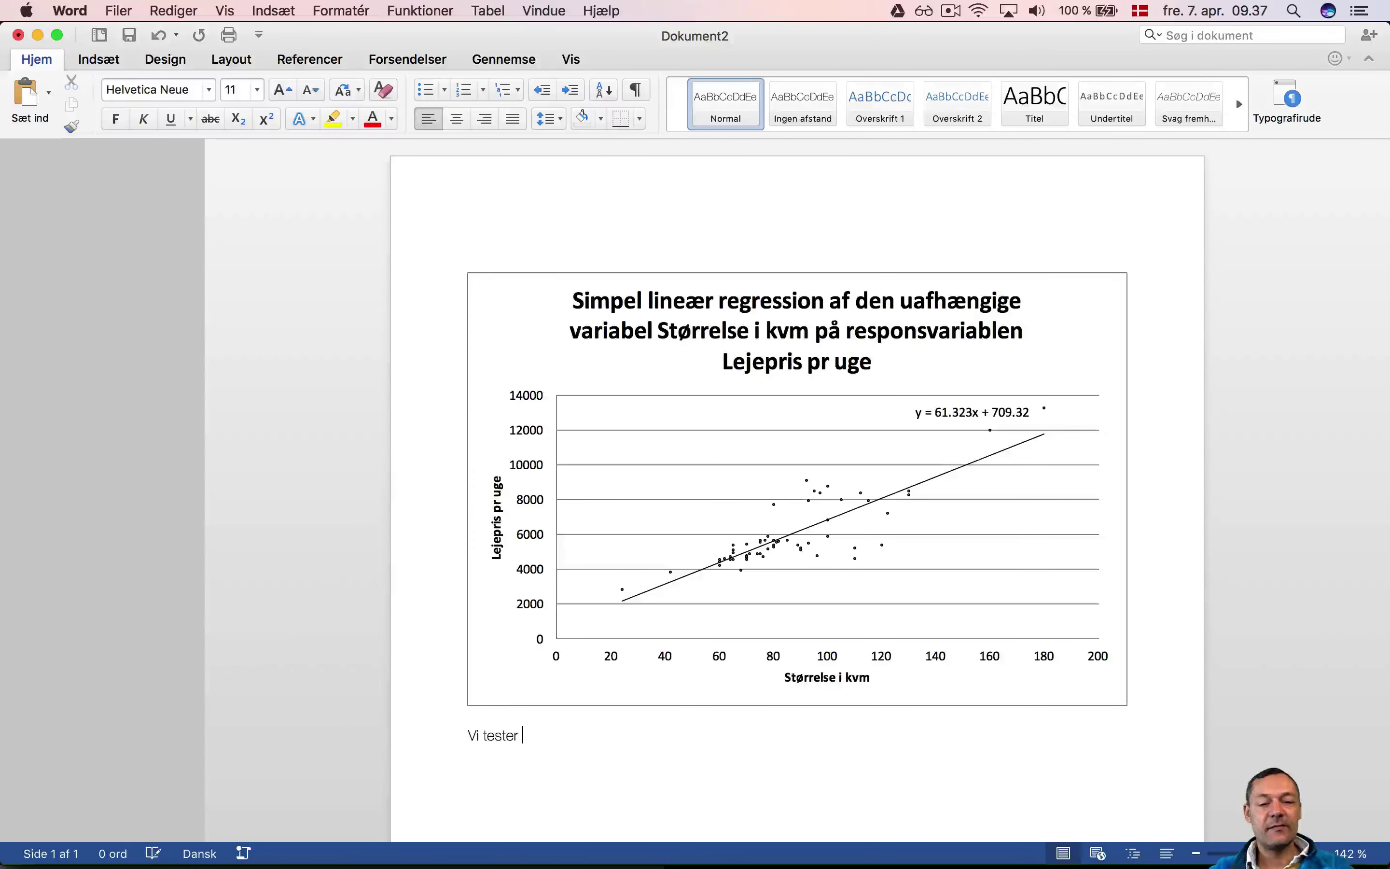
type("om d")
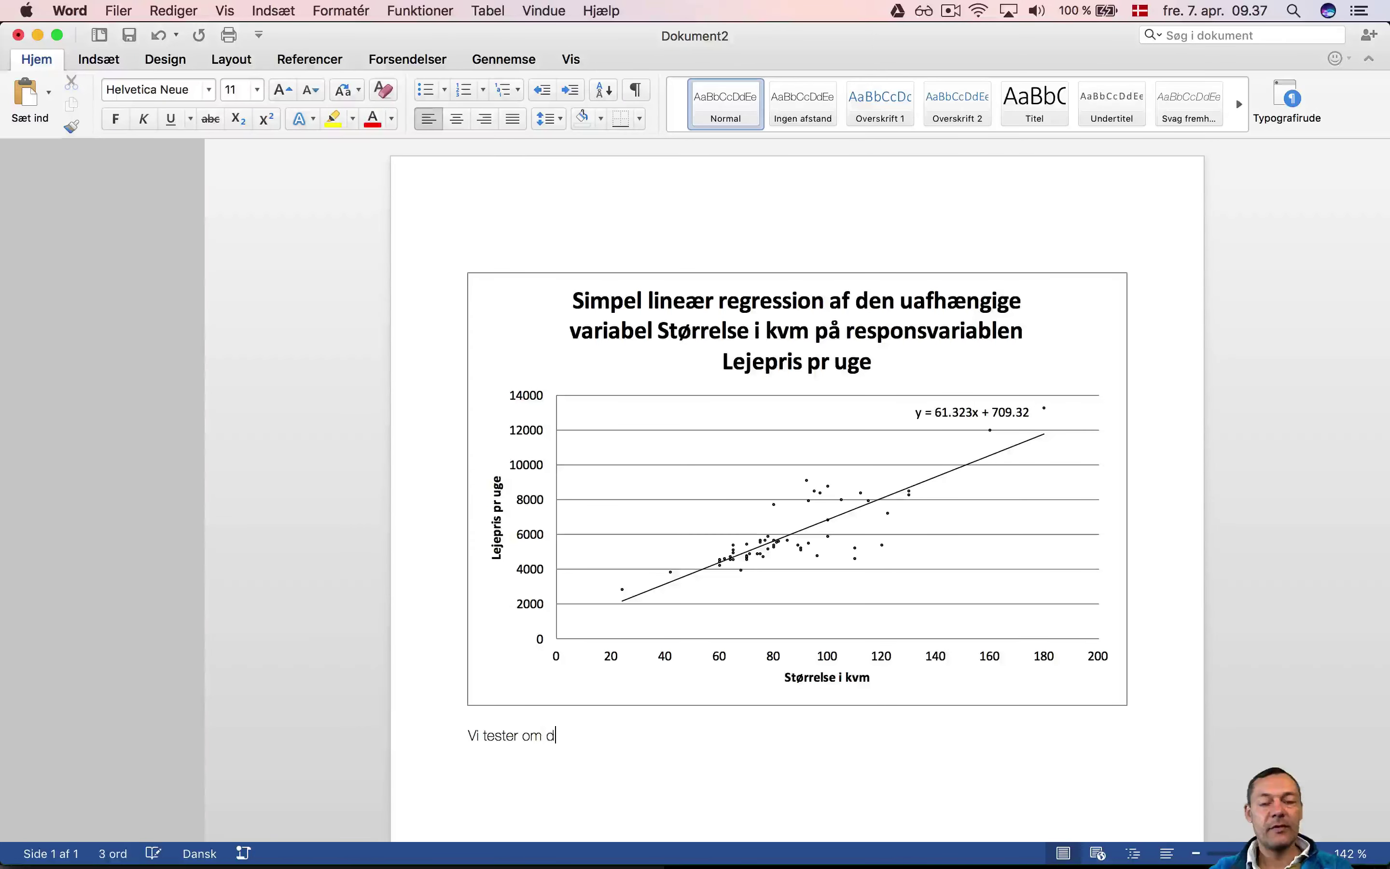
type("en forkla")
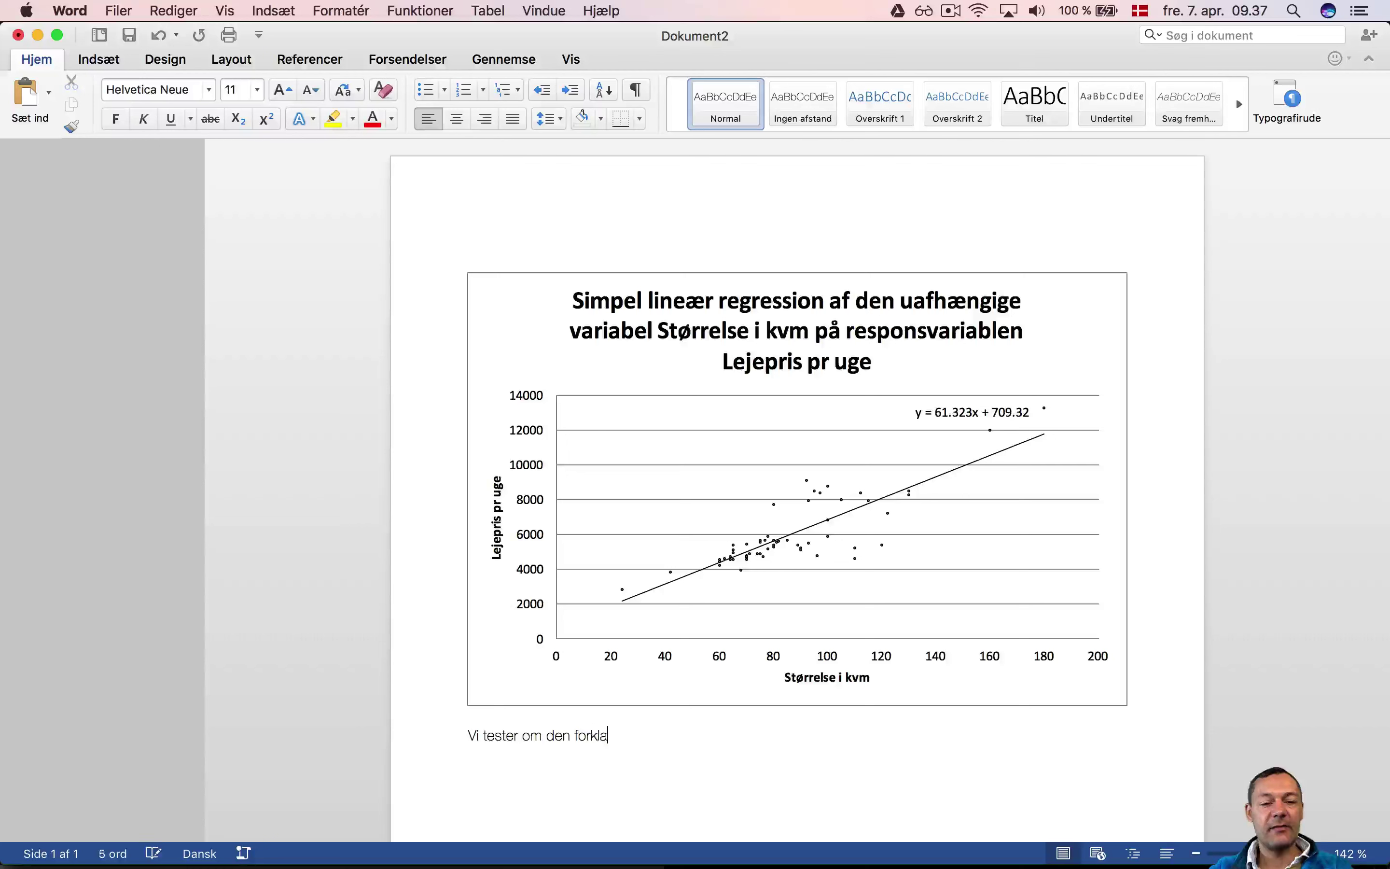
type("rende")
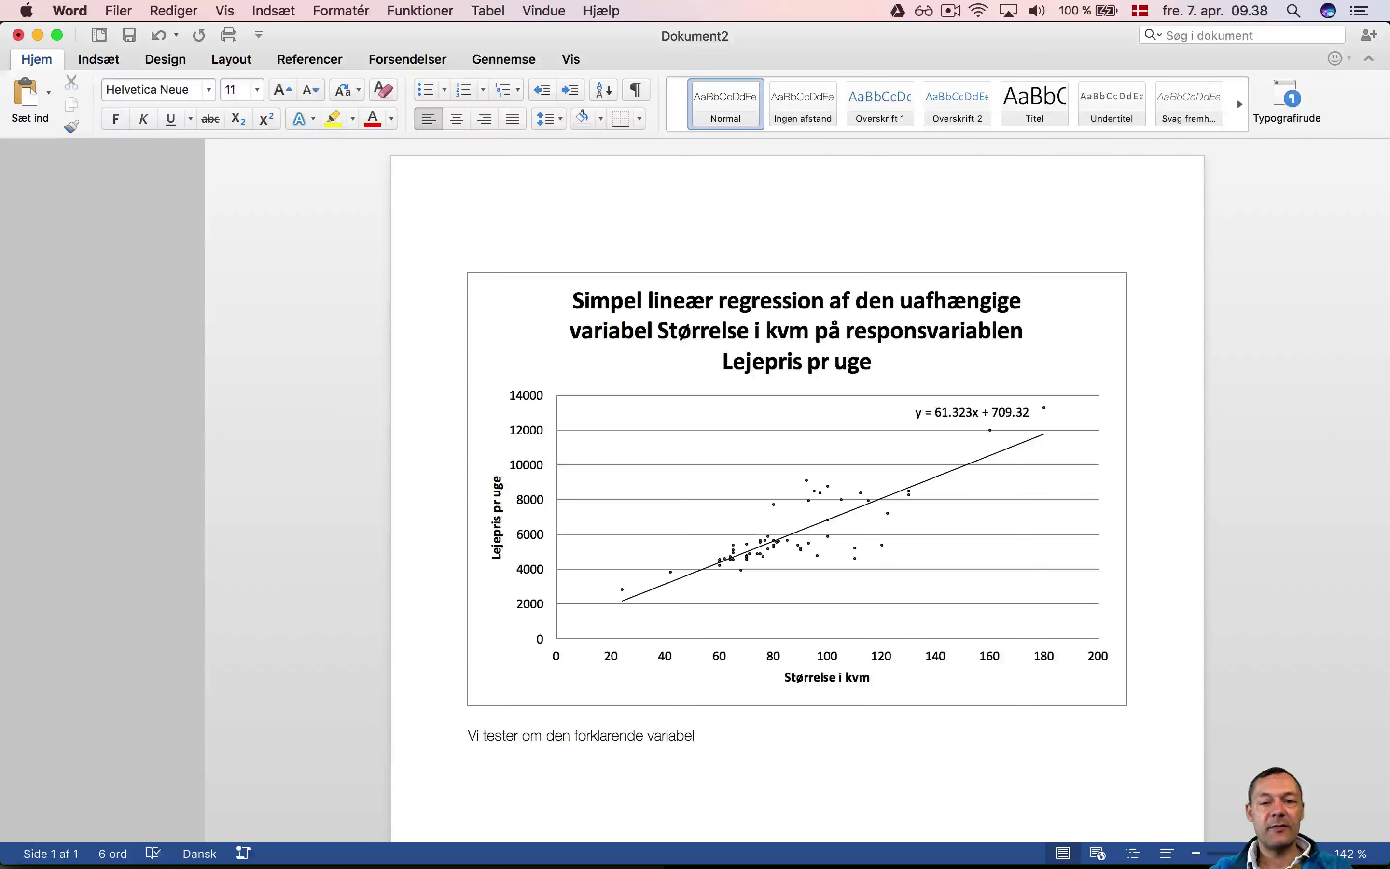
type("variabel lej")
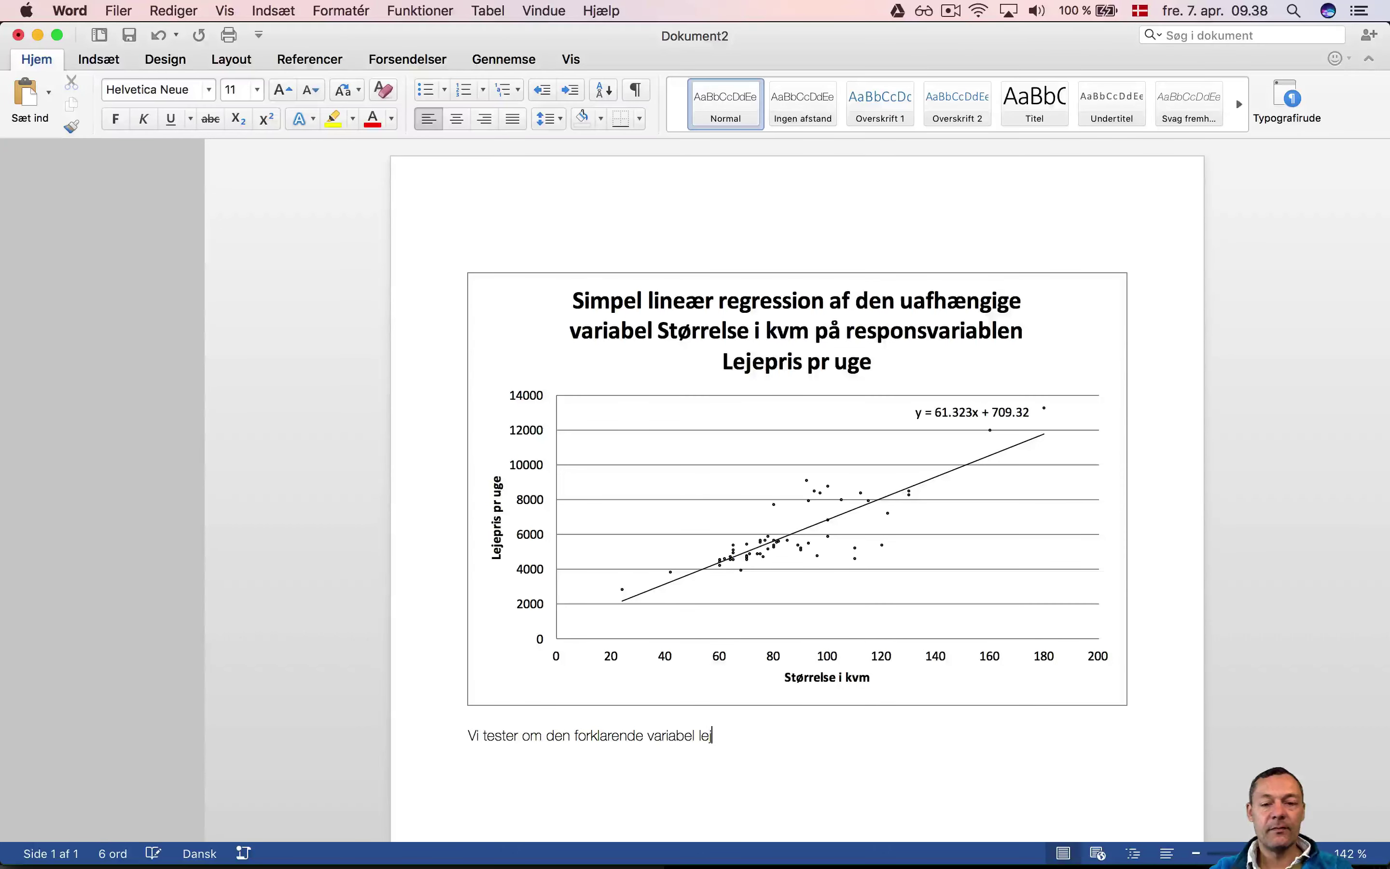
key("BackSpace")
key("BackSpace")
key("BackSpace")
type("størrelse i")
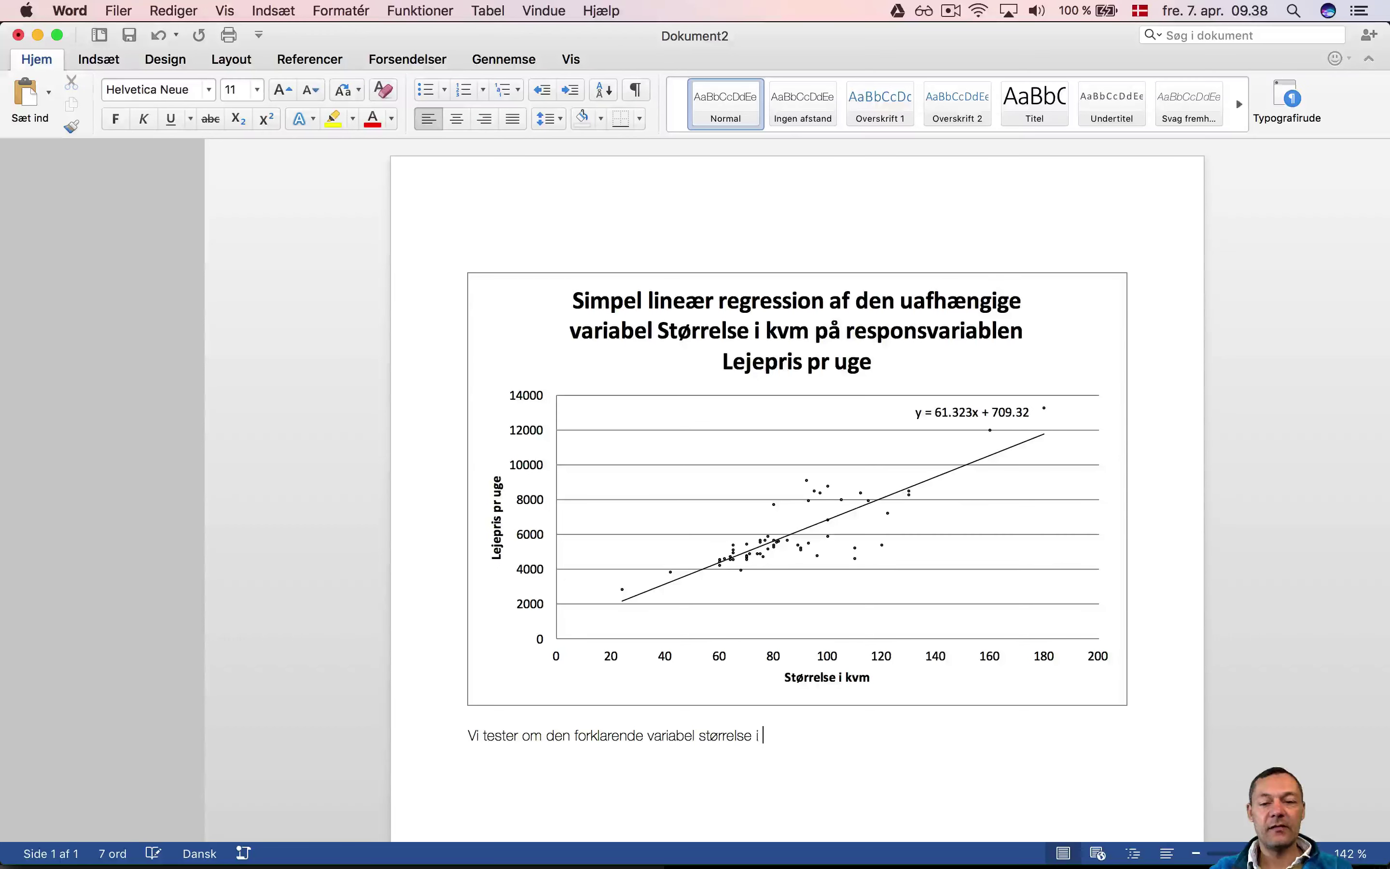
type(" kvm kan")
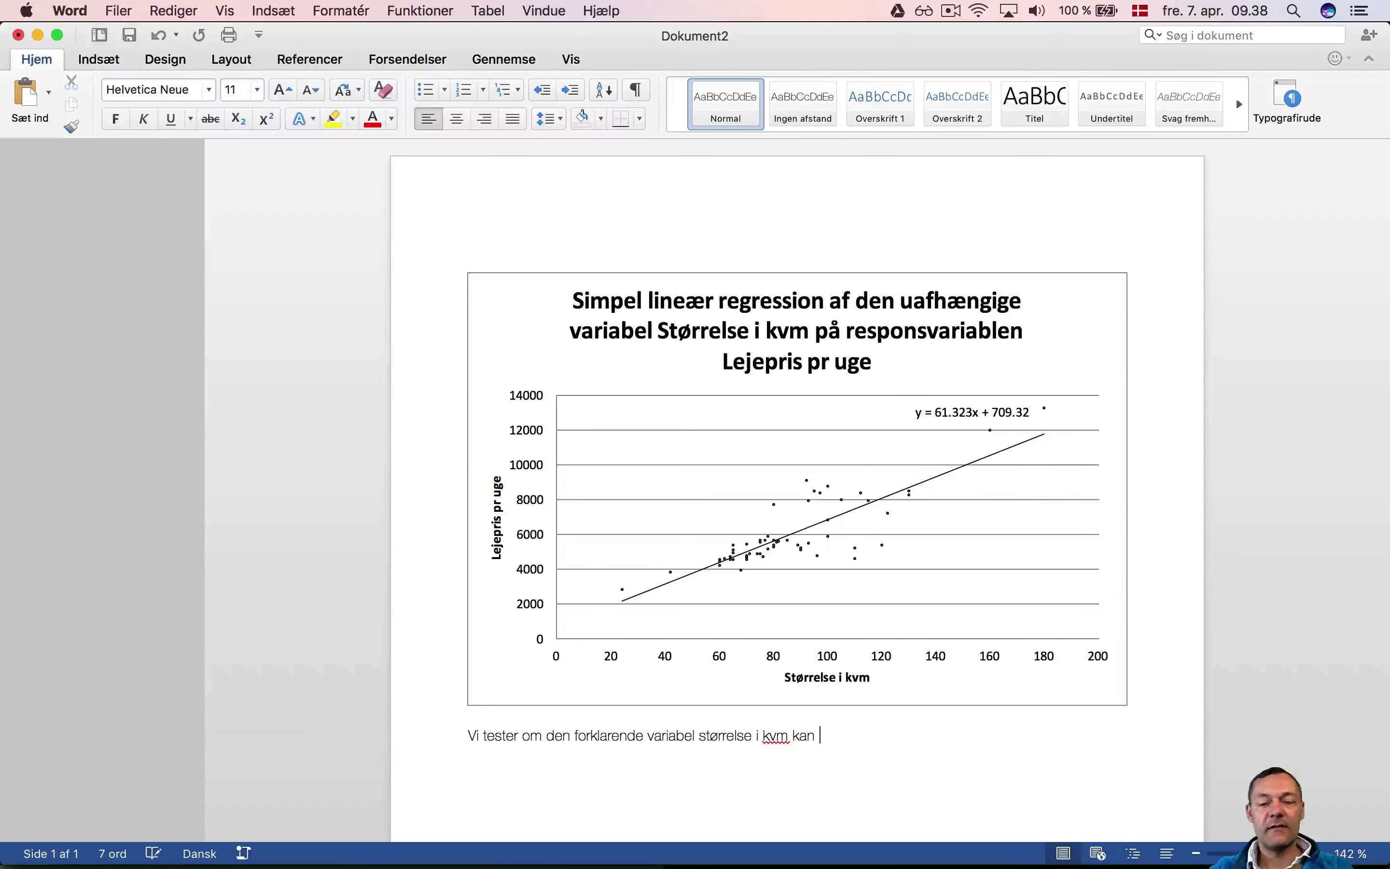
type(" forklare")
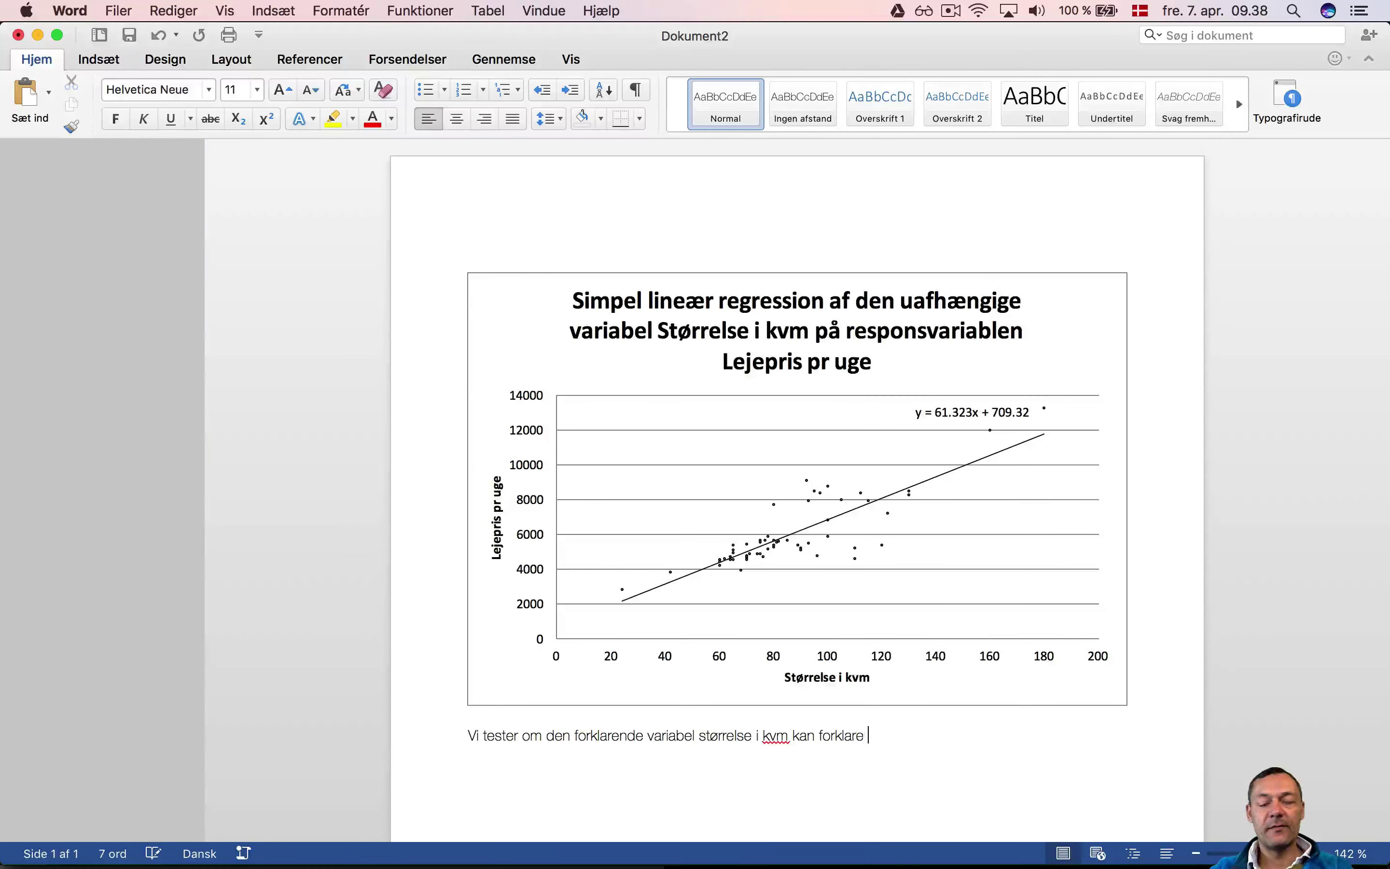
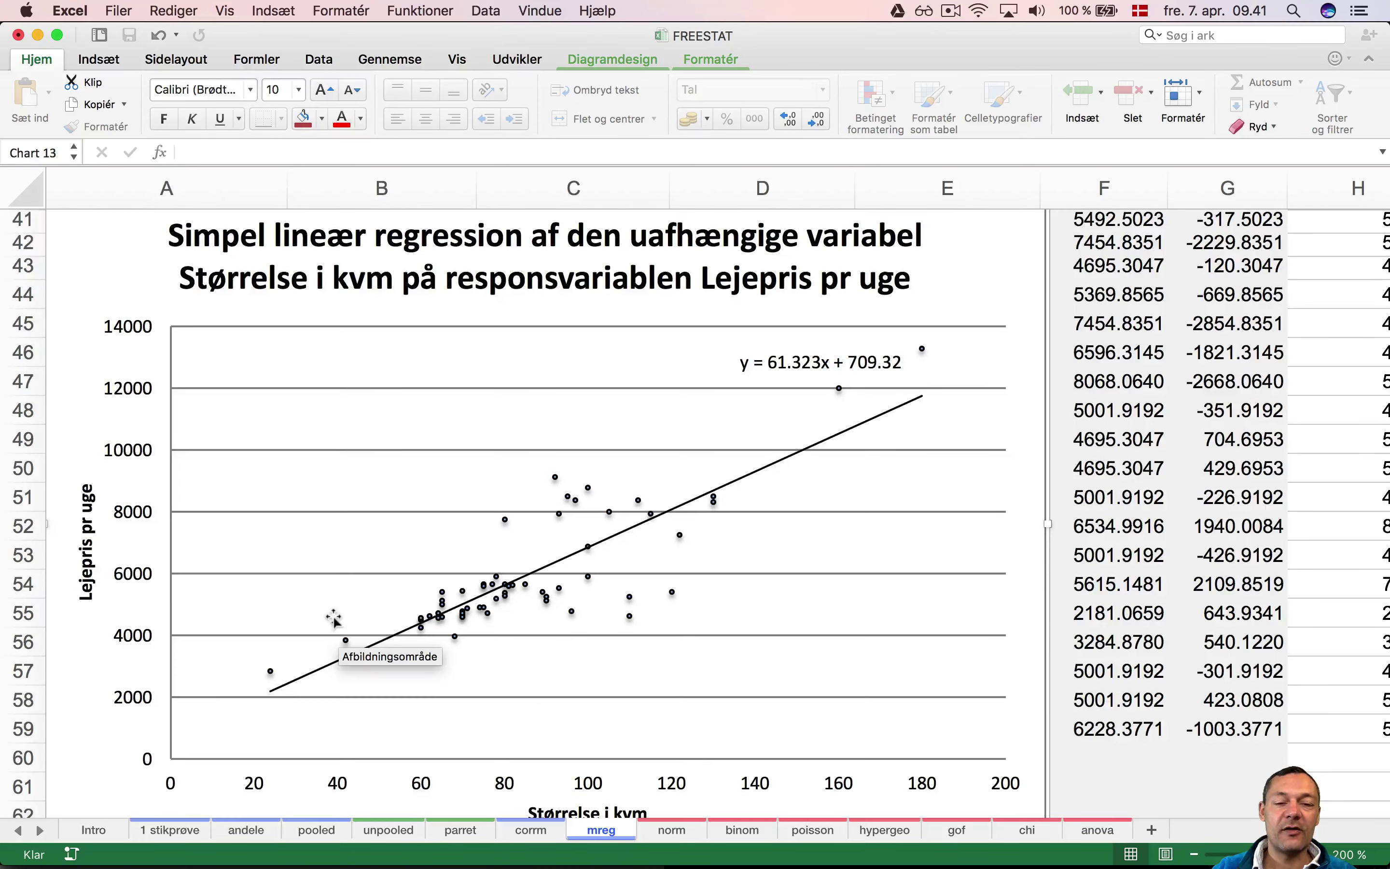
Switch to the FREESTAT workbook in Excel and examine the Residualplot below the regression chart, including the values of individual outlying negative residuals
scroll(334, 618, "down", 6)
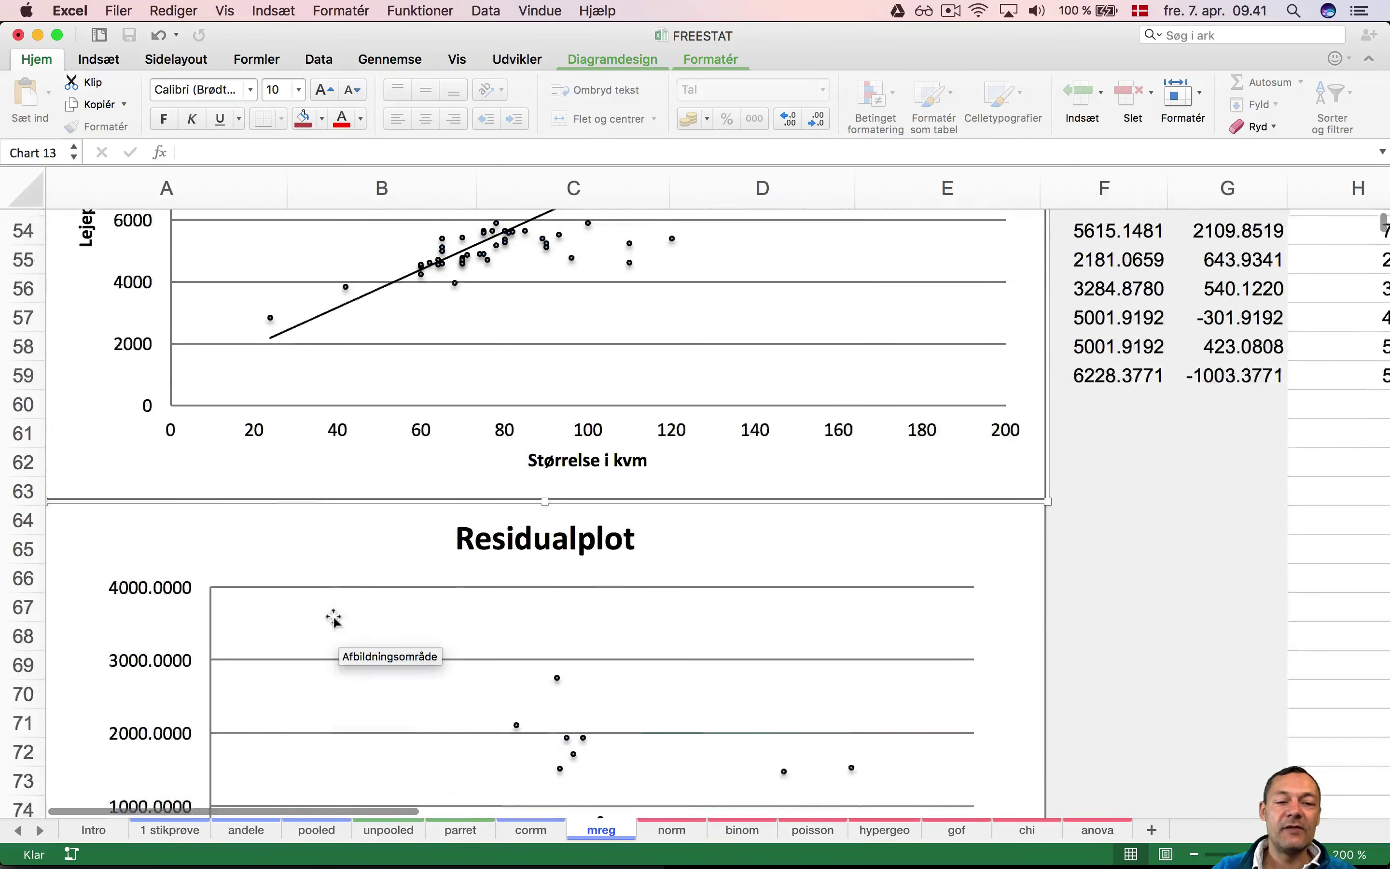
scroll(334, 619, "down", 3)
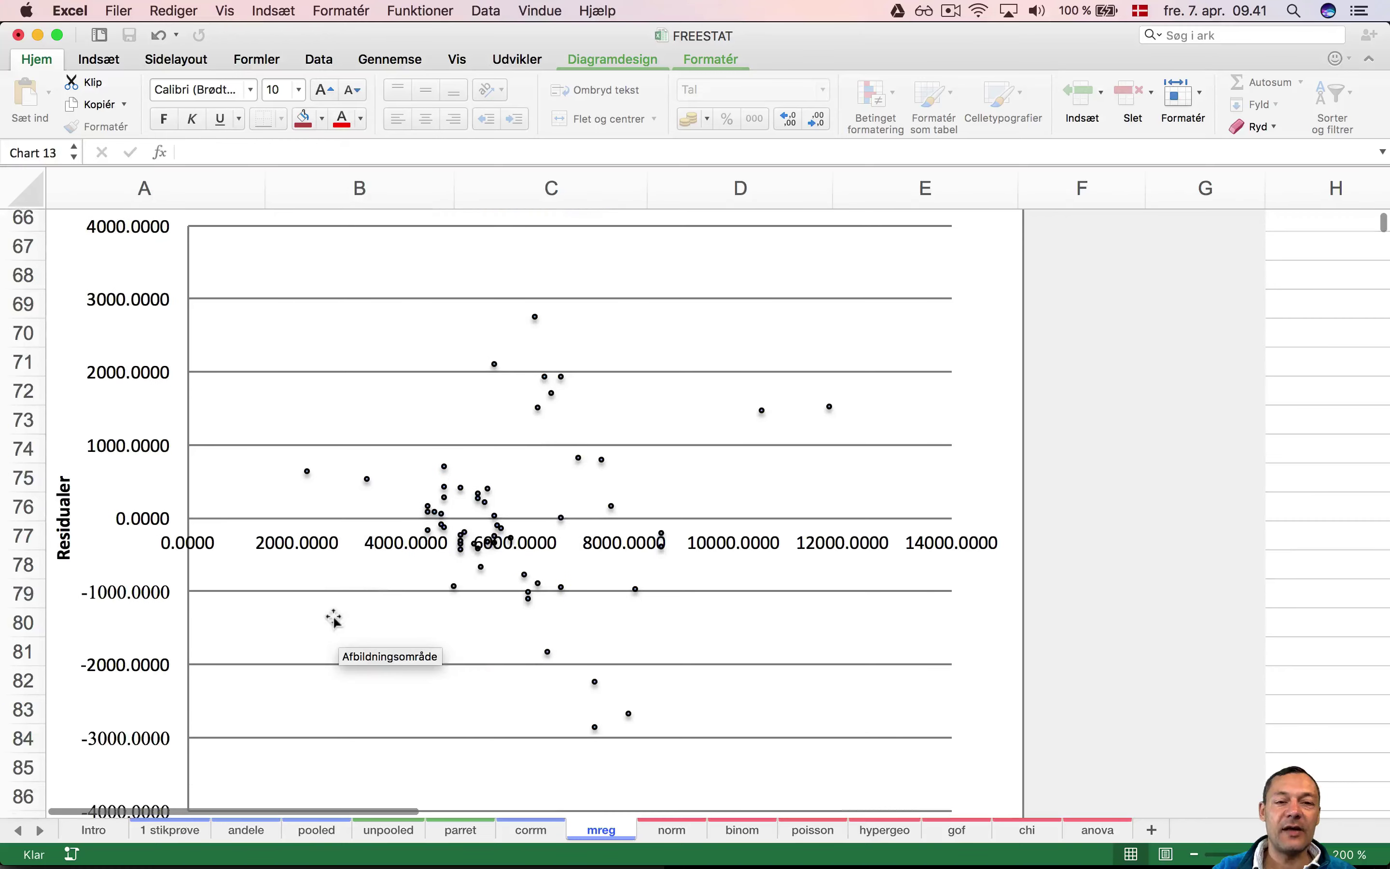
scroll(583, 655, "up", 2)
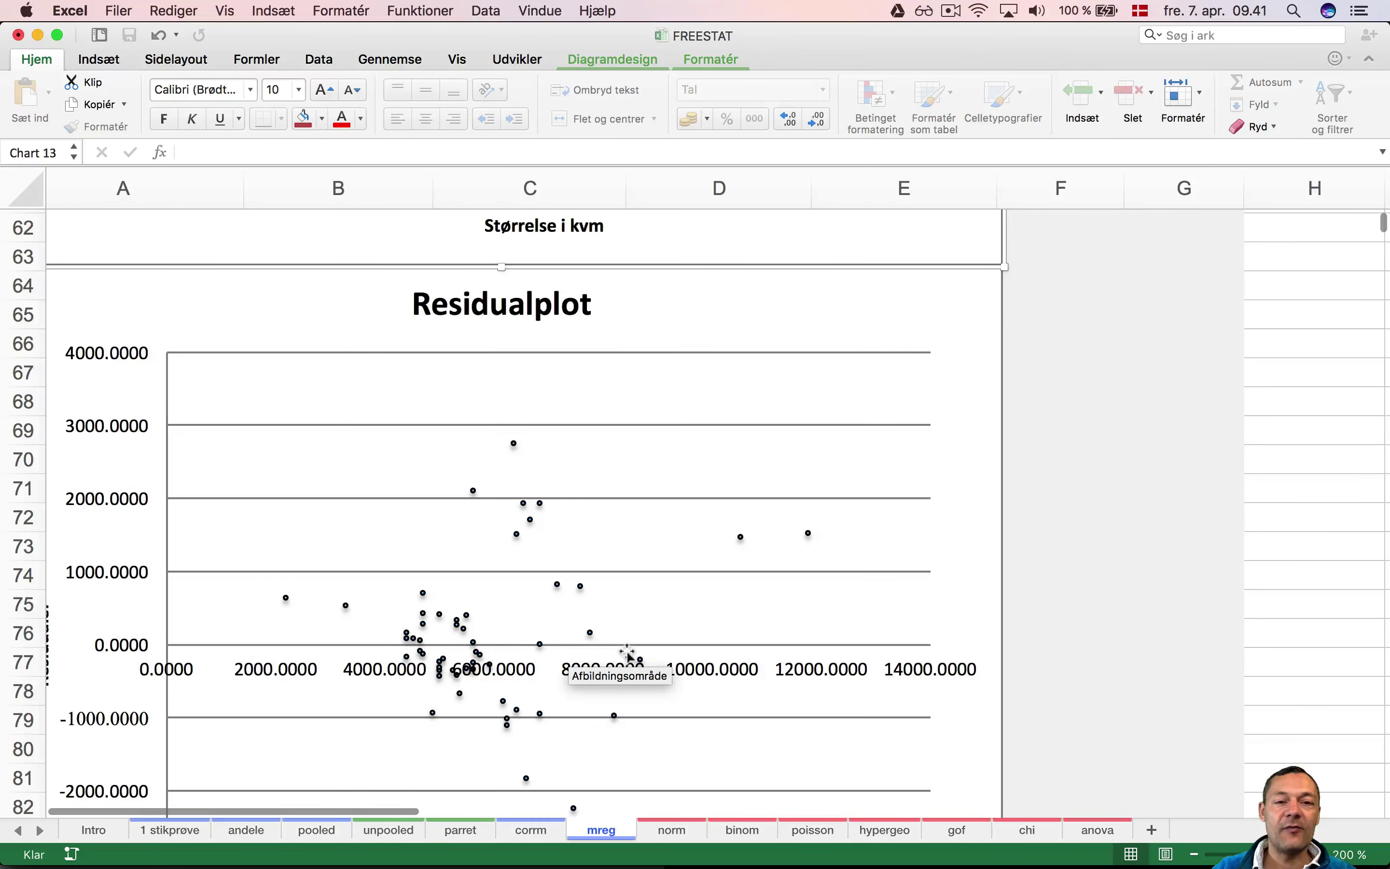
scroll(477, 643, "down", 1)
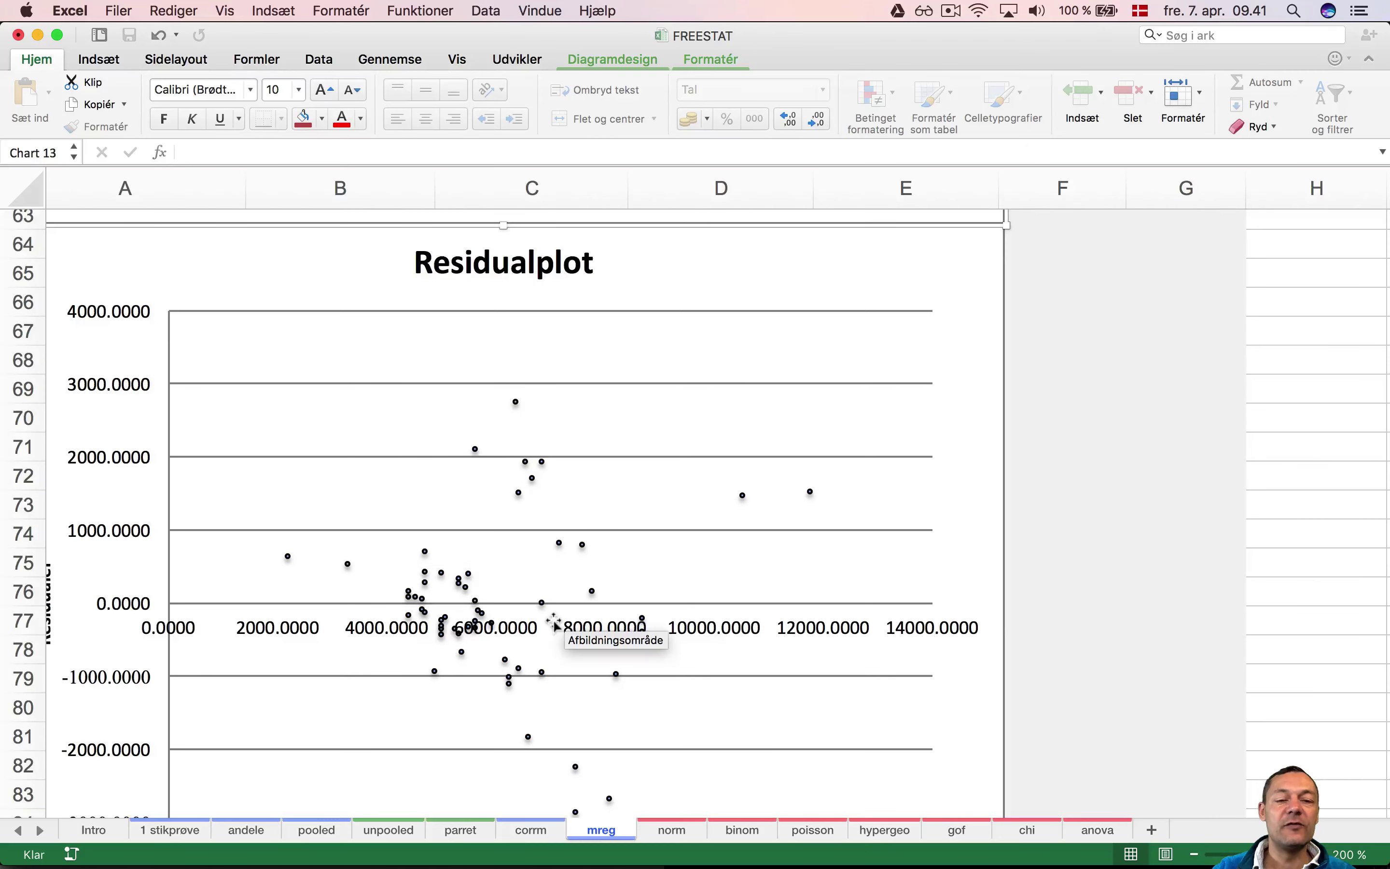
scroll(554, 623, "down", 2)
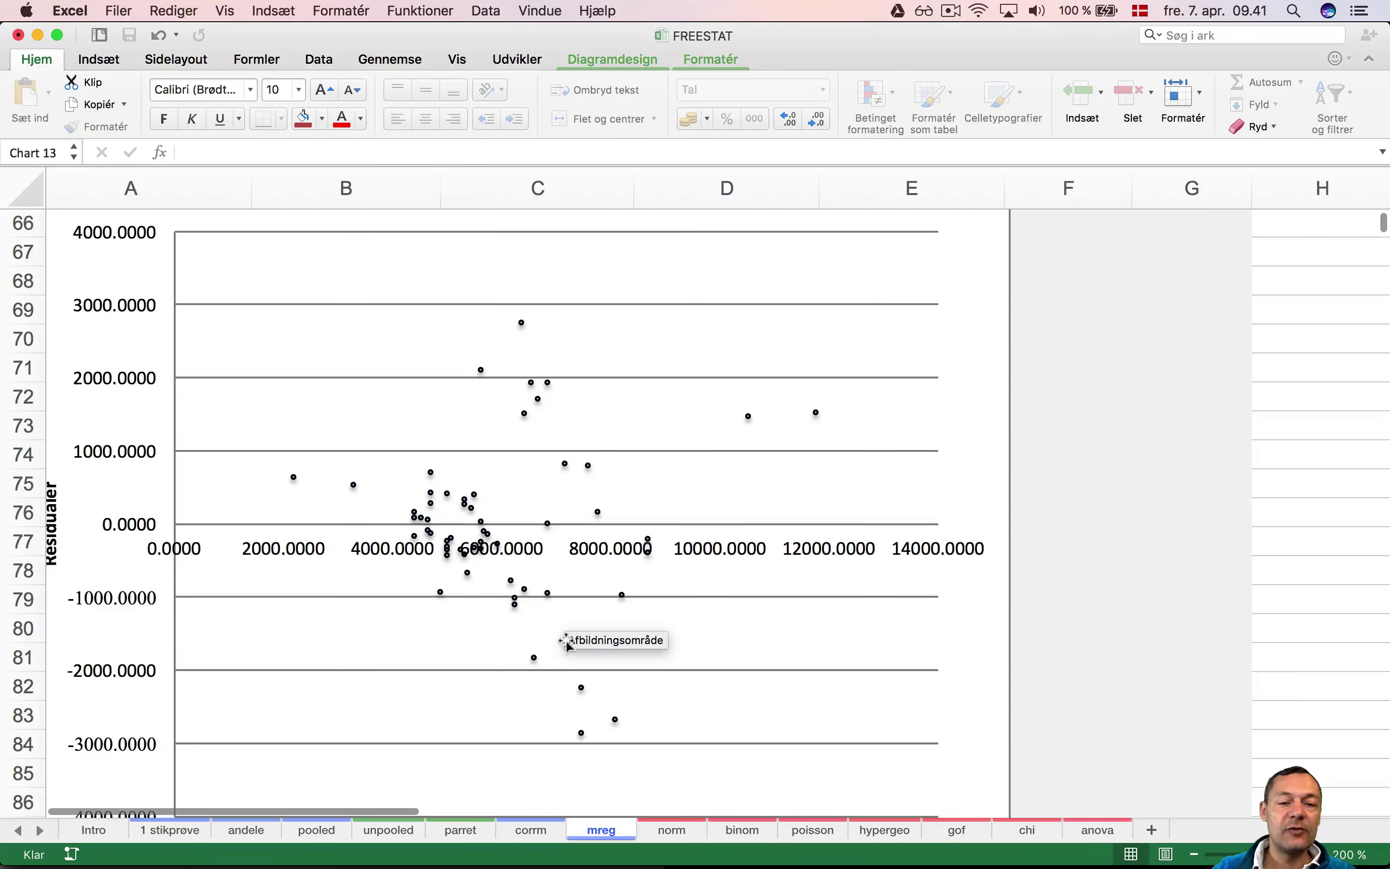
mouse_move(579, 736)
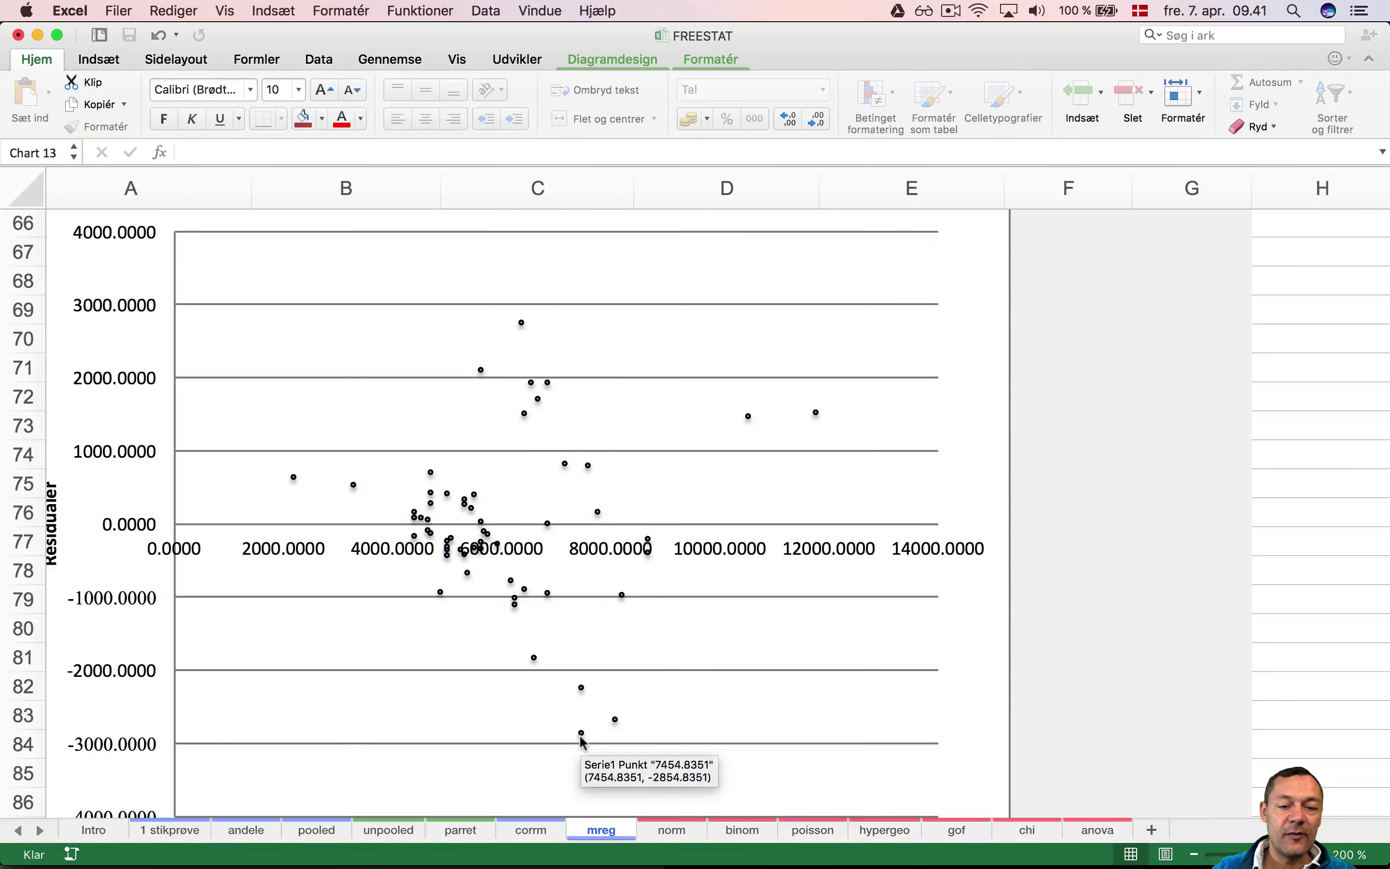
mouse_move(534, 660)
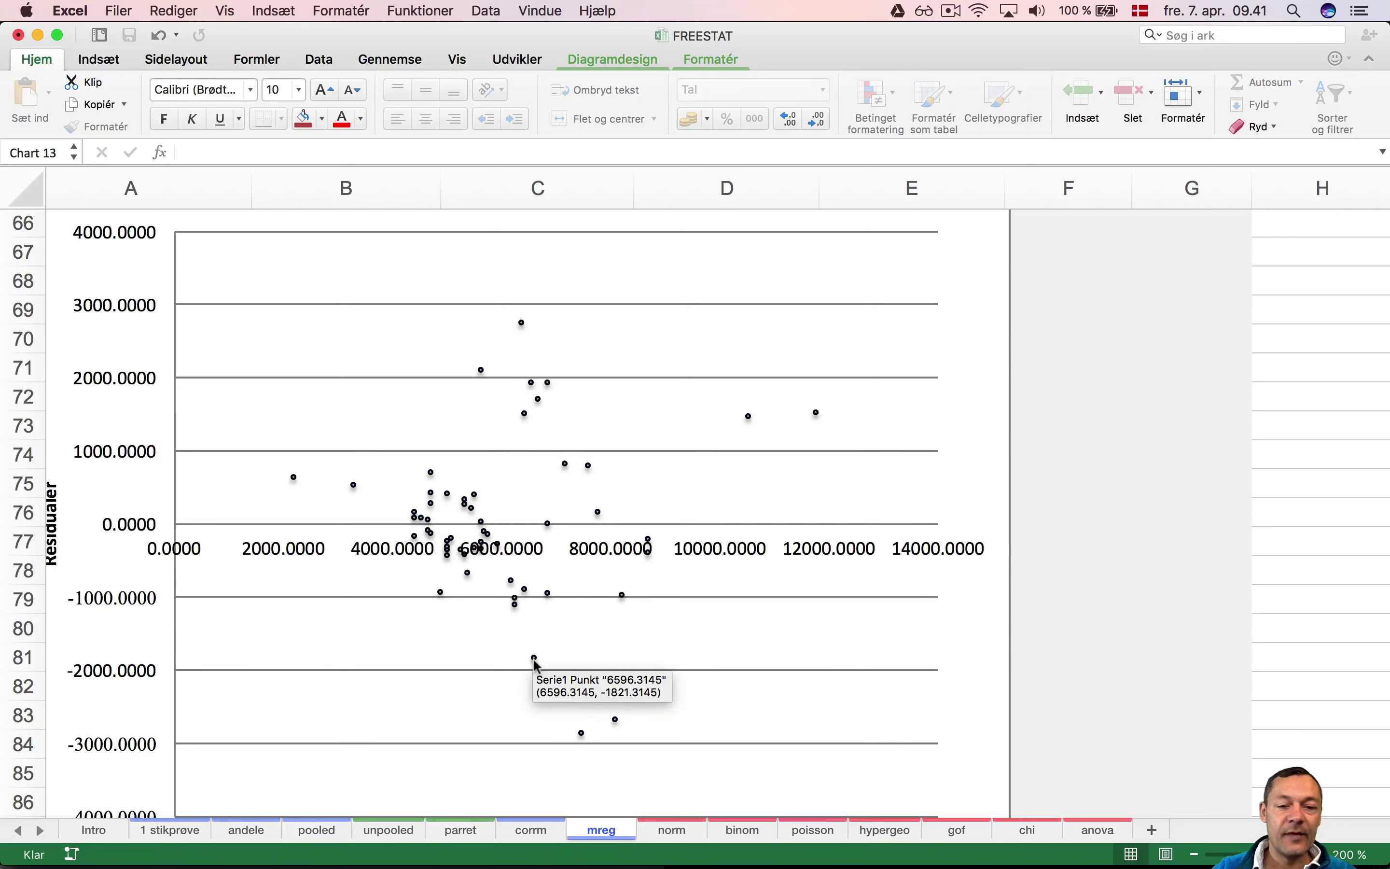
mouse_move(467, 578)
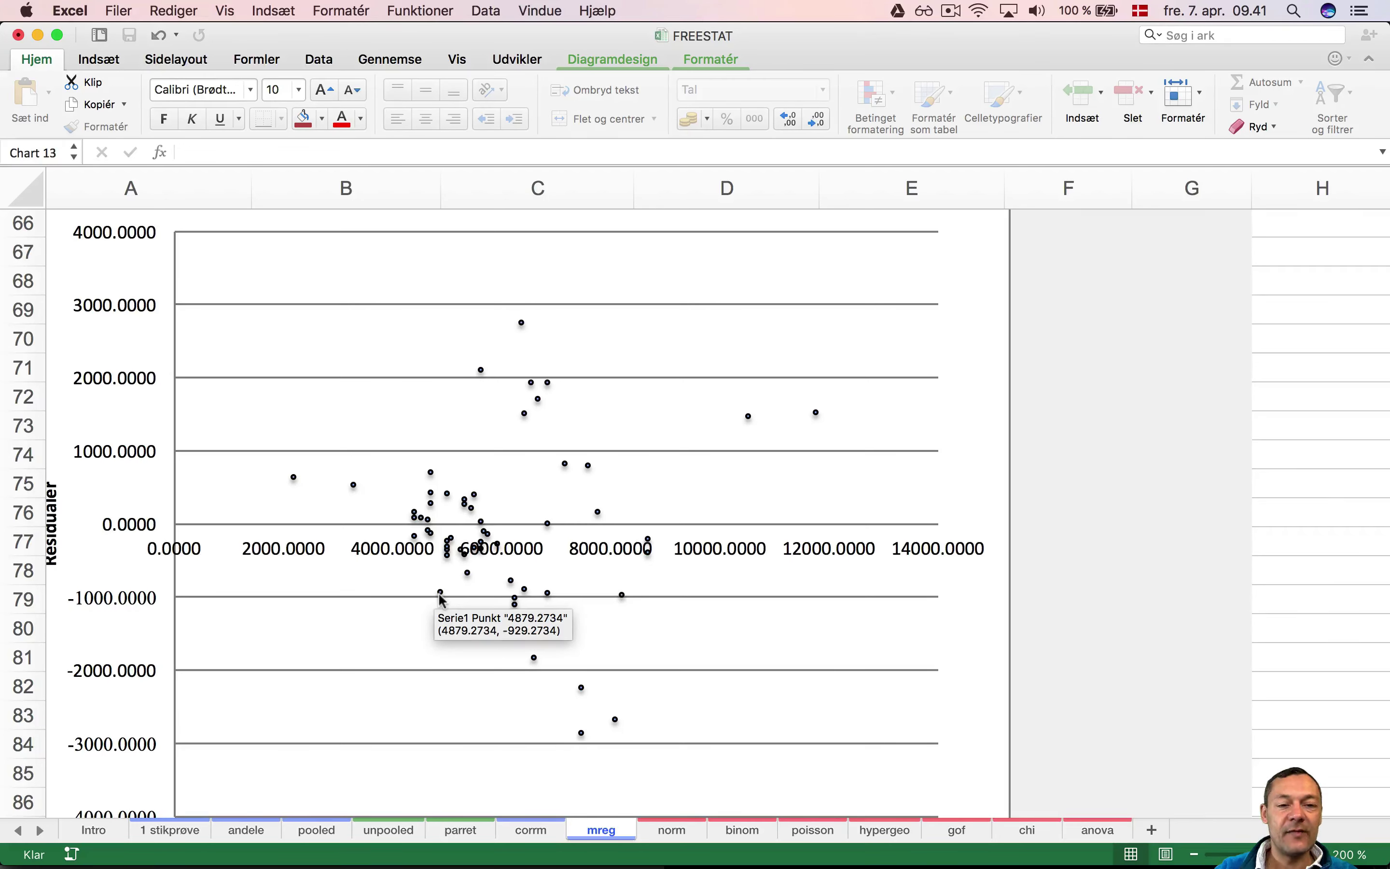
Review the regression estimates and the regression chart above the Residualplot on the mreg sheet
scroll(677, 519, "up", 15)
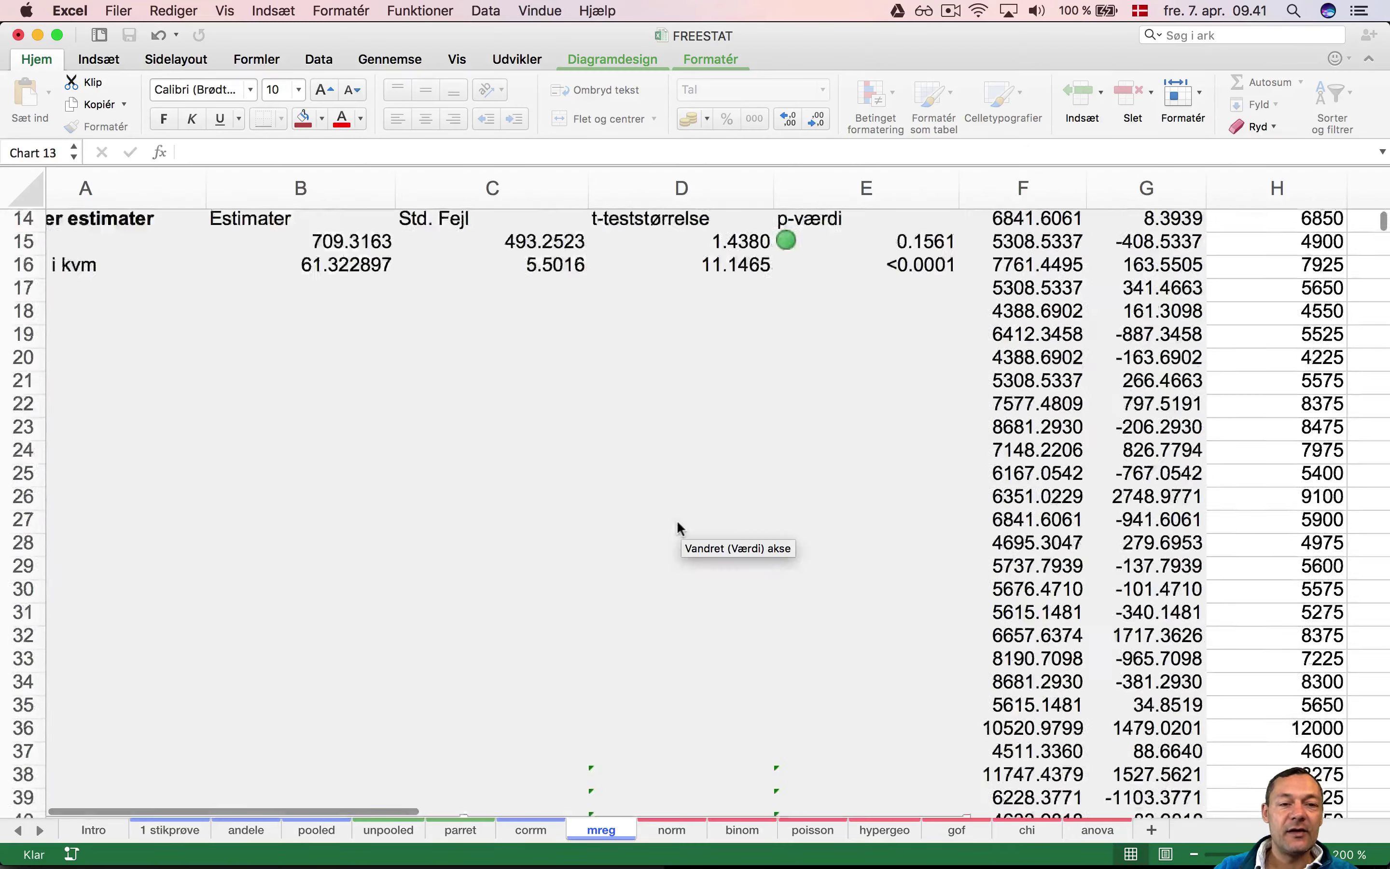
scroll(676, 519, "up", 5)
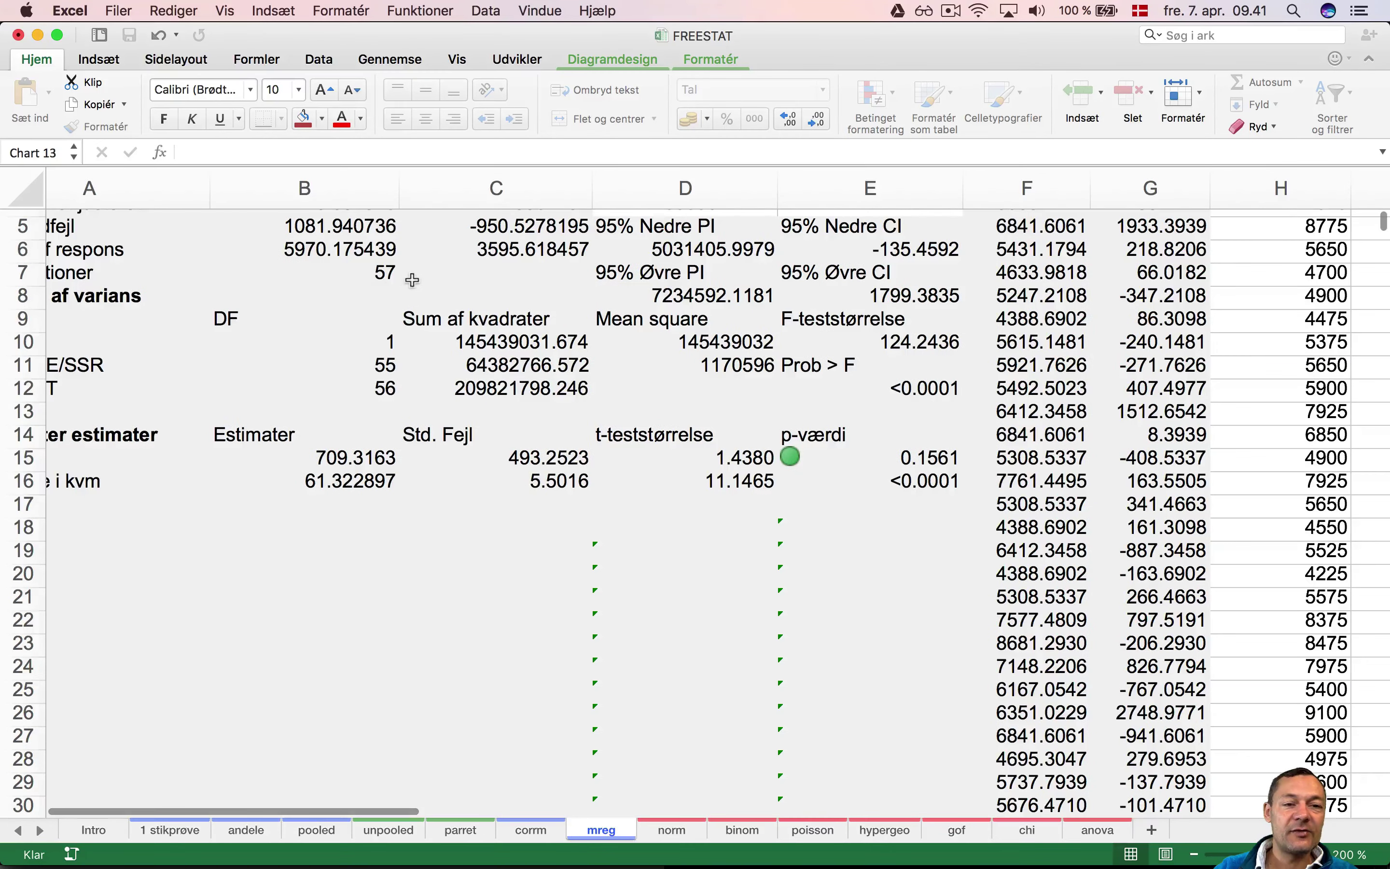
scroll(405, 280, "down", 12)
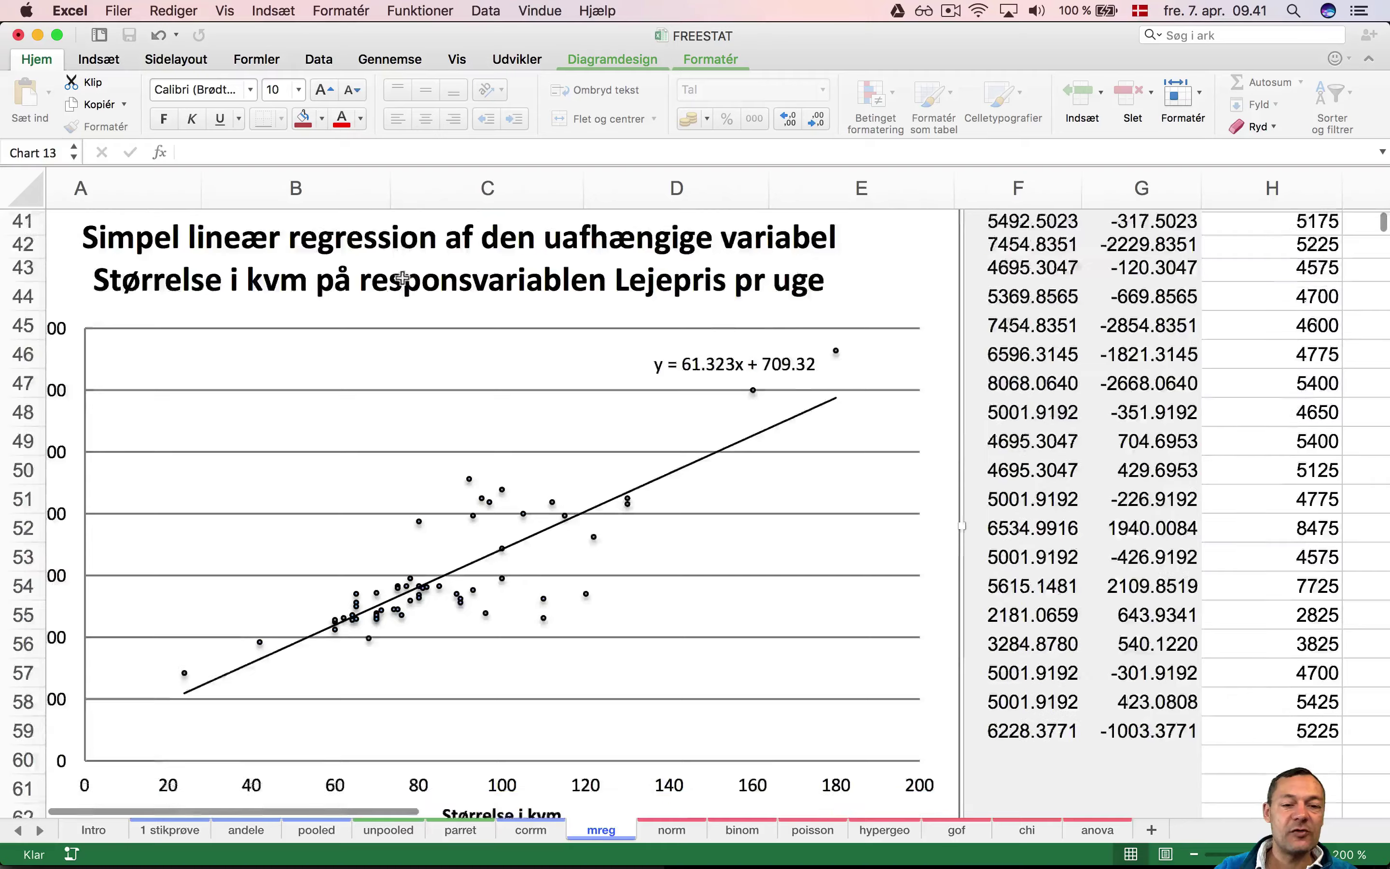
scroll(403, 278, "down", 9)
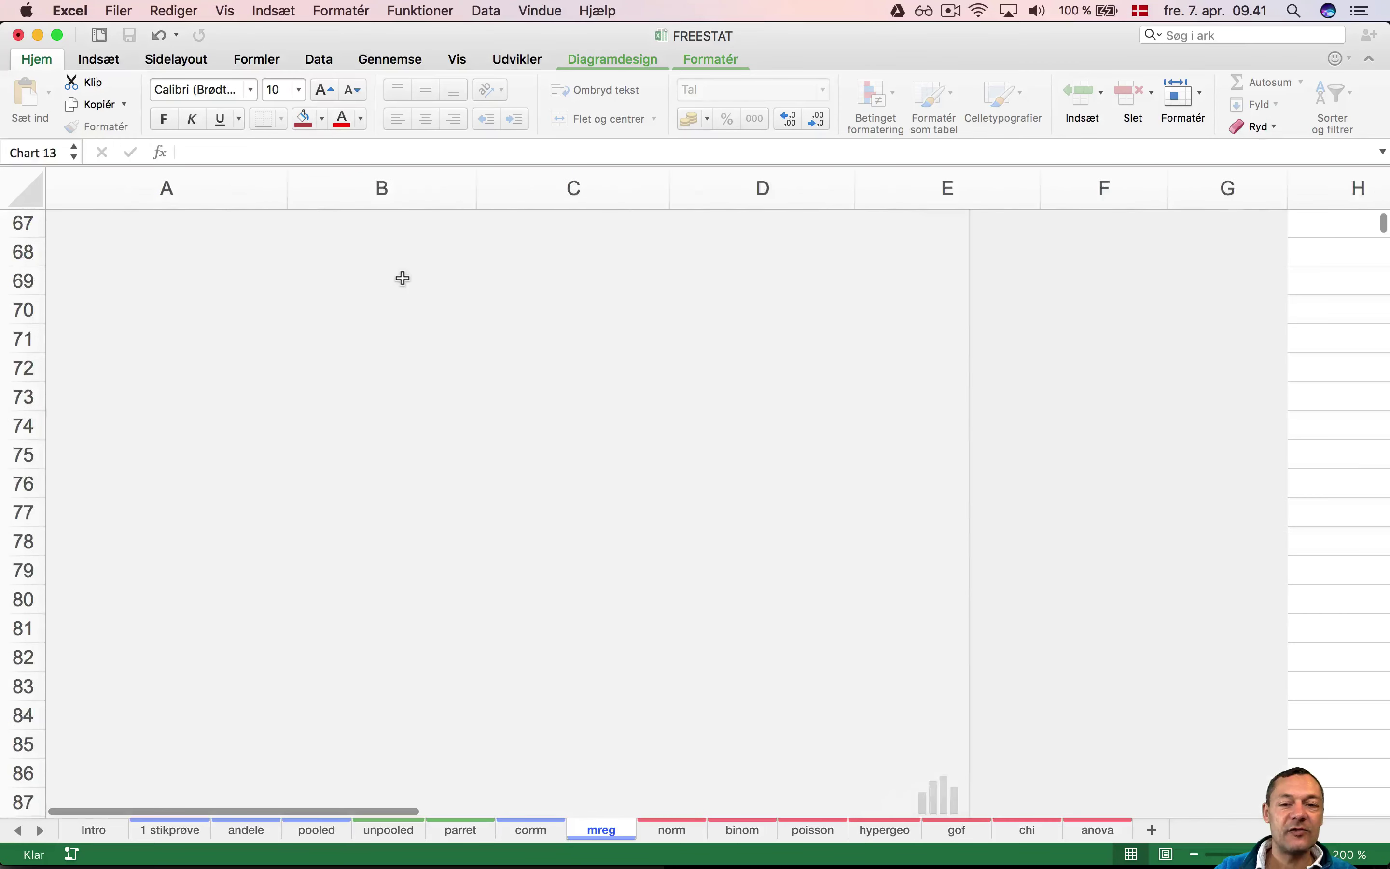
scroll(402, 278, "down", 3)
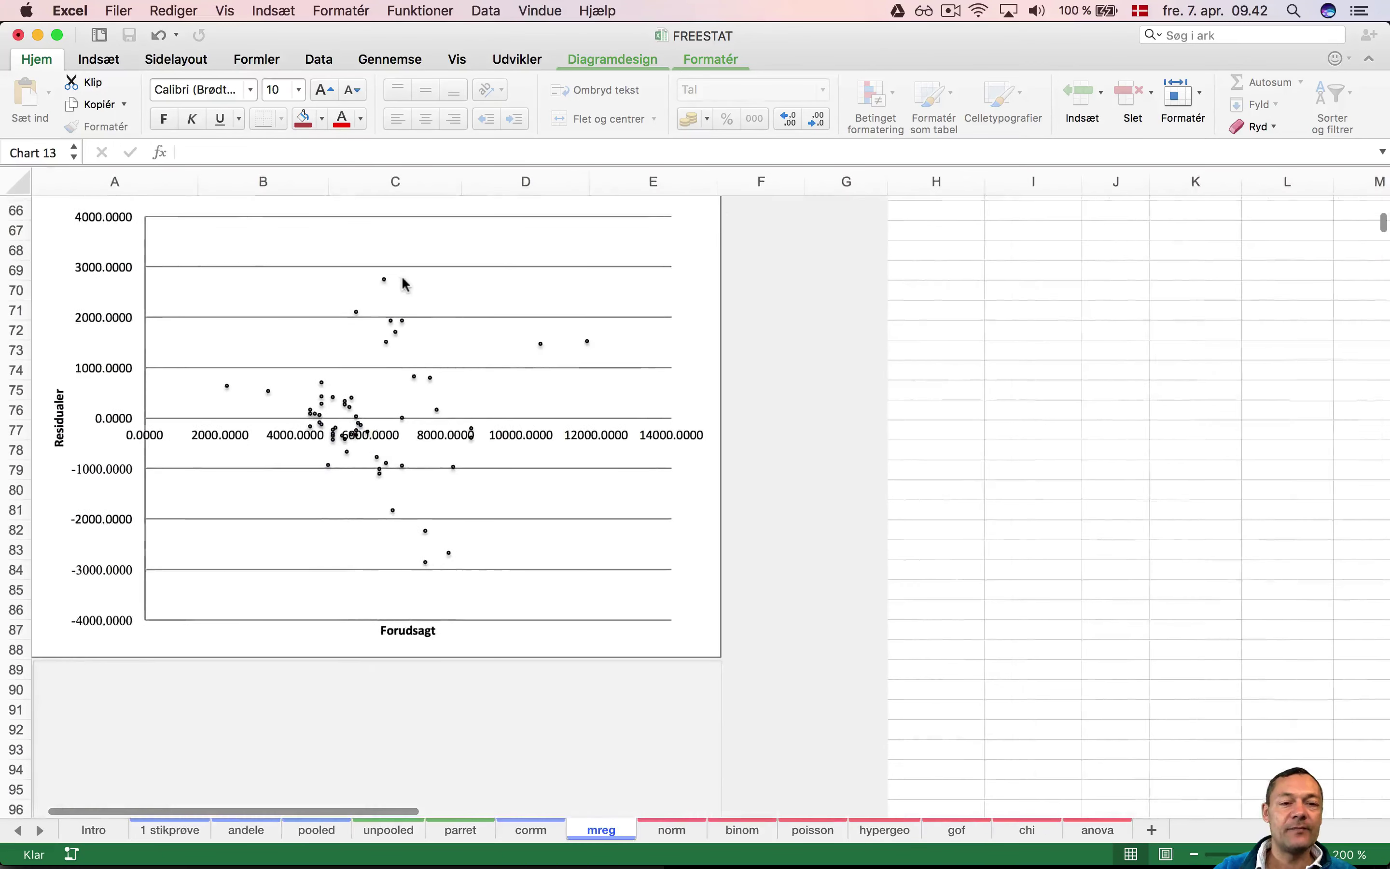
Examine how the residuals spread around zero across the Forudsagt values in the whole Residualplot, and select its plot area
scroll(402, 274, "up", 3)
mouse_move(321, 566)
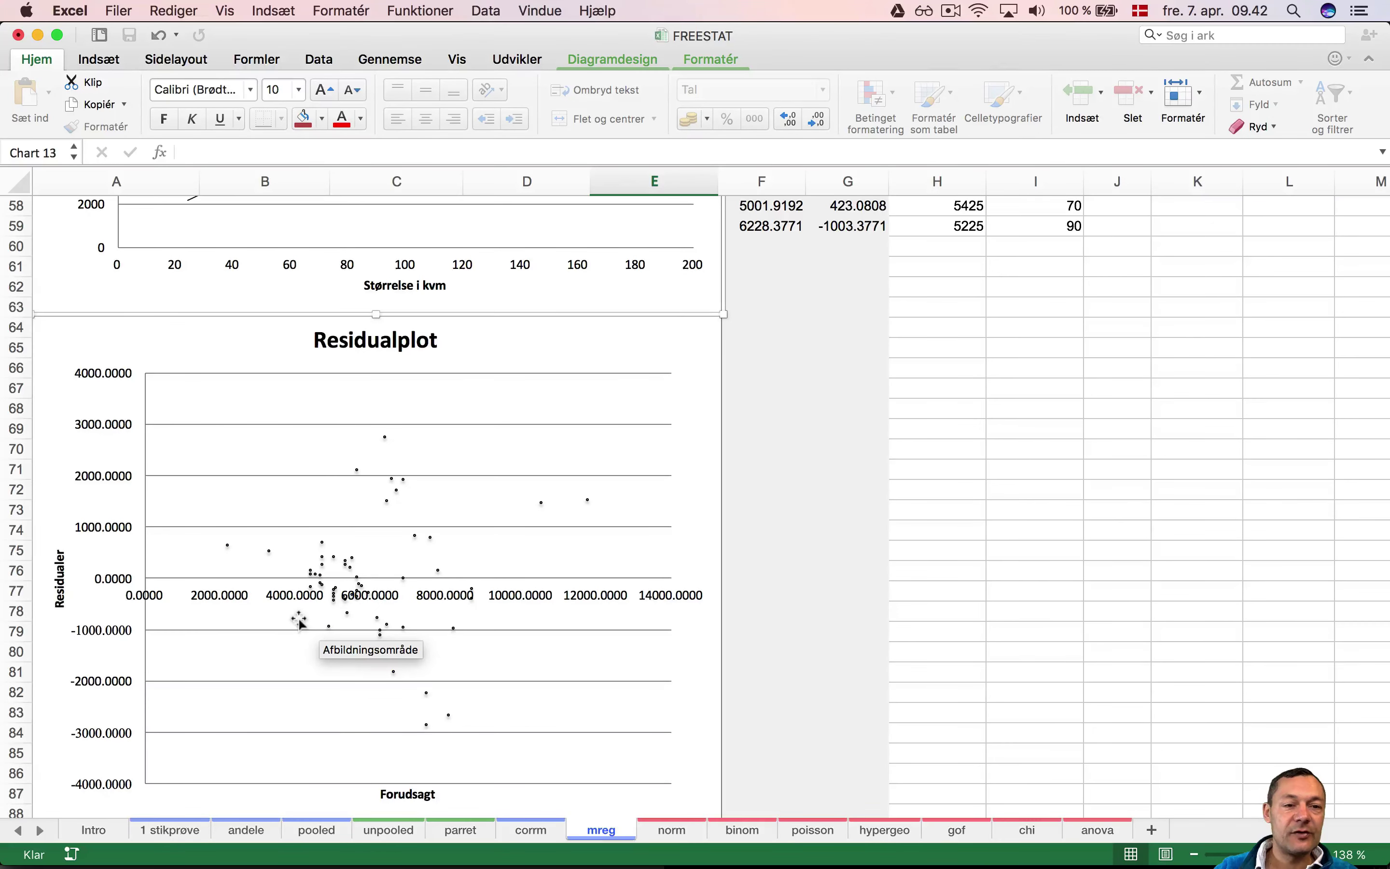
scroll(299, 620, "down", 1)
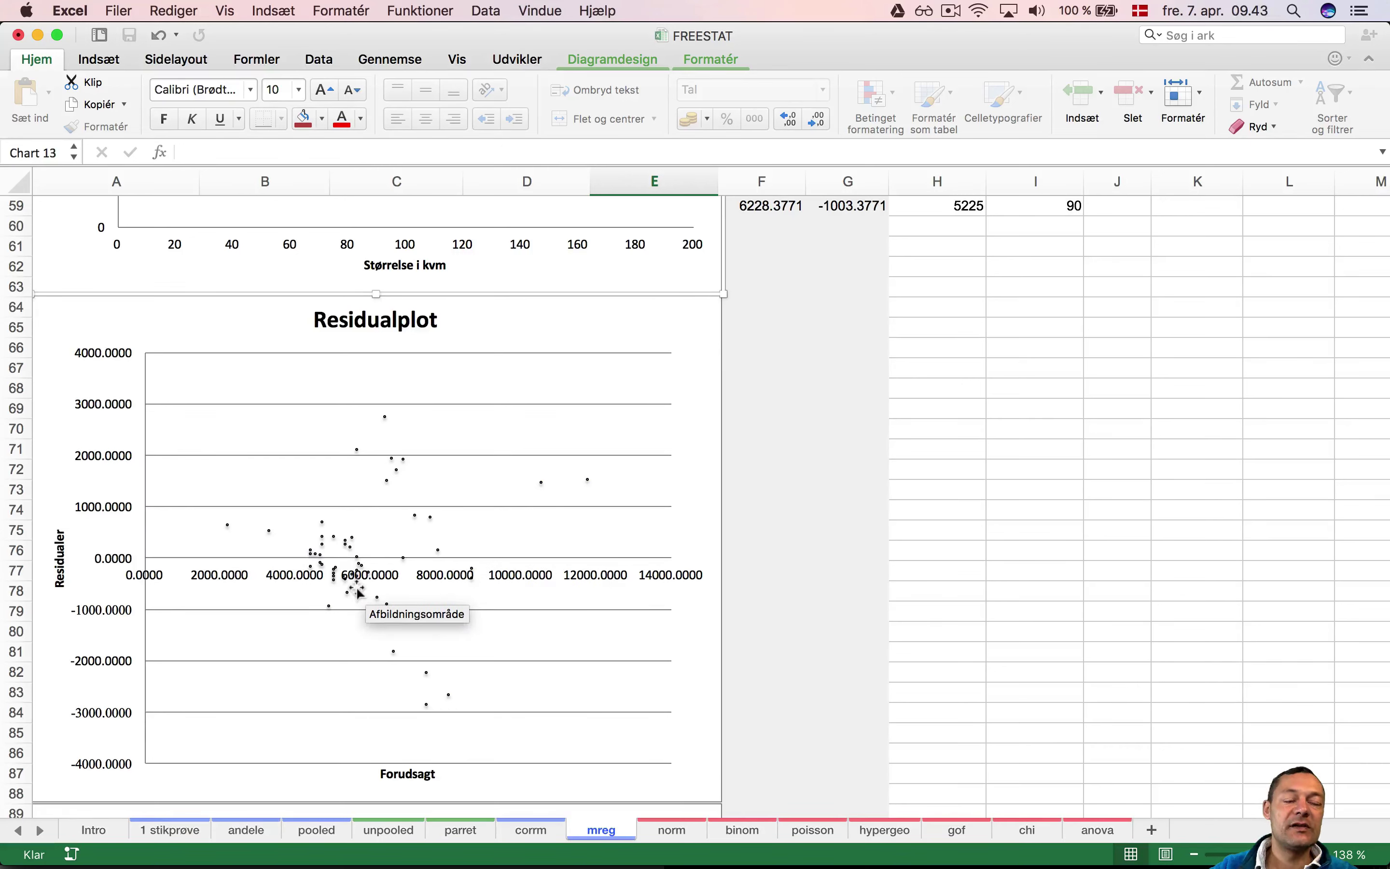
scroll(358, 592, "down", 1)
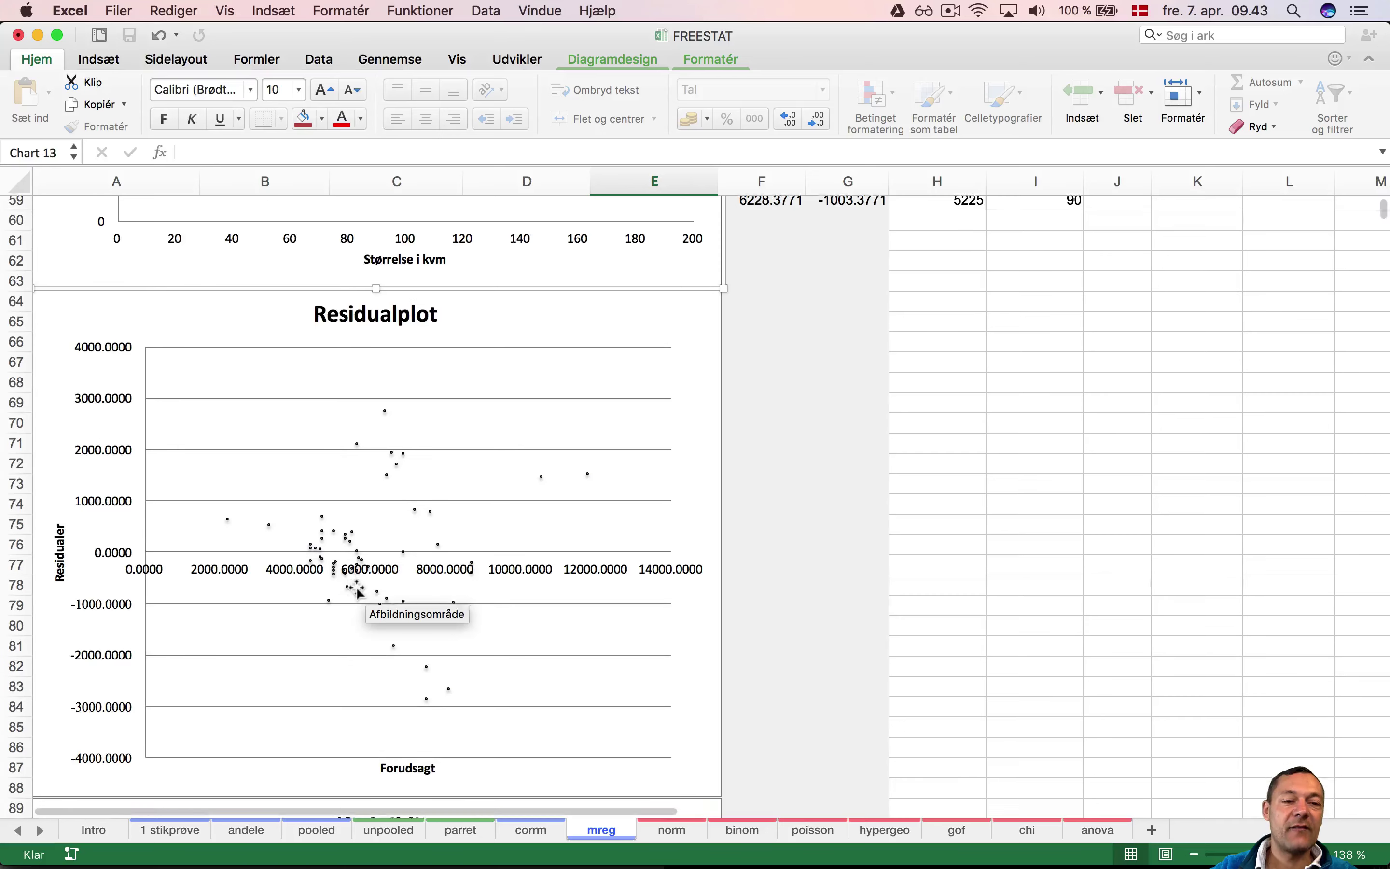
scroll(357, 591, "down", 1)
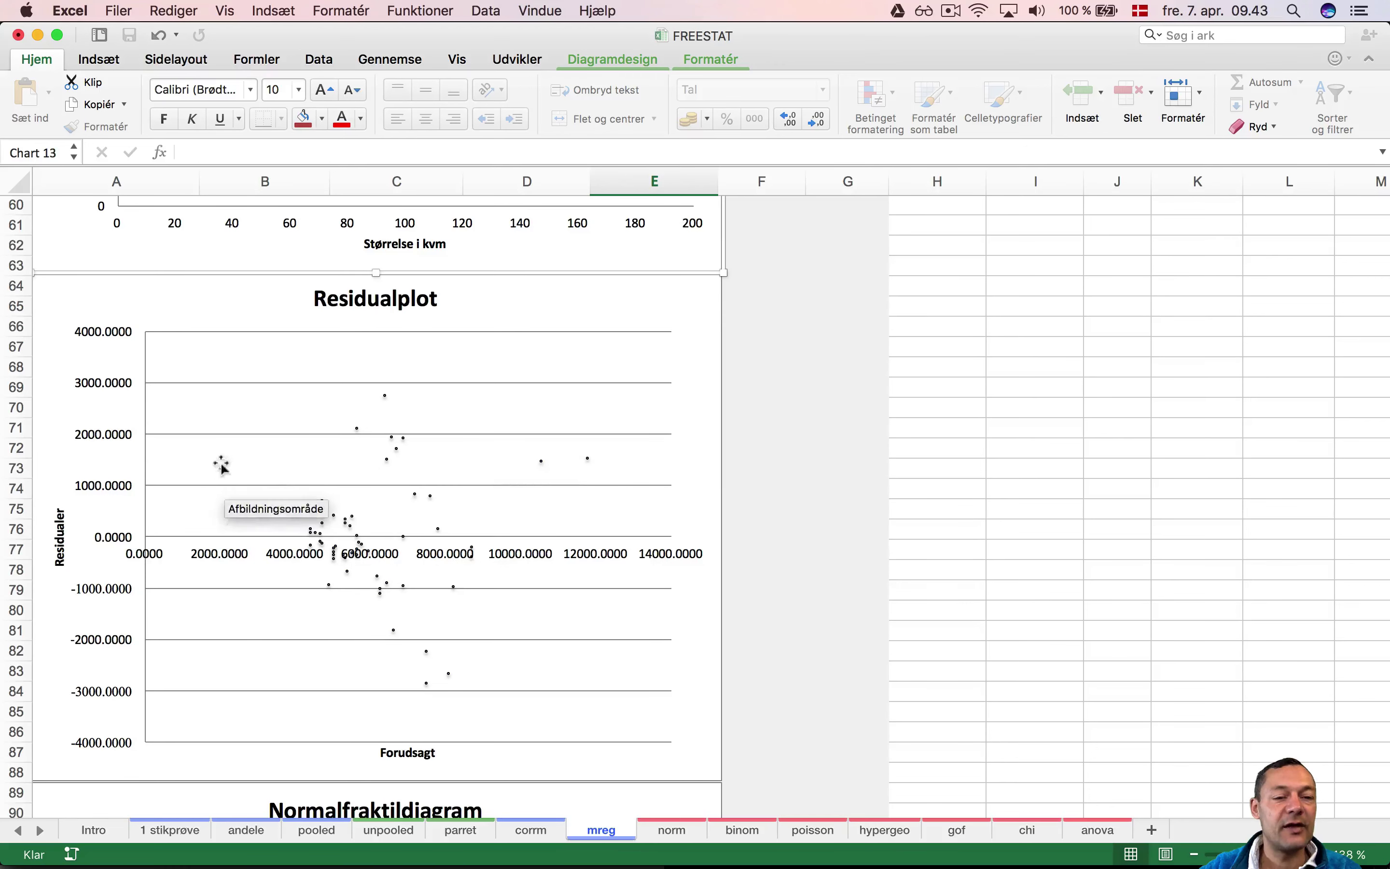
scroll(580, 468, "down", 2)
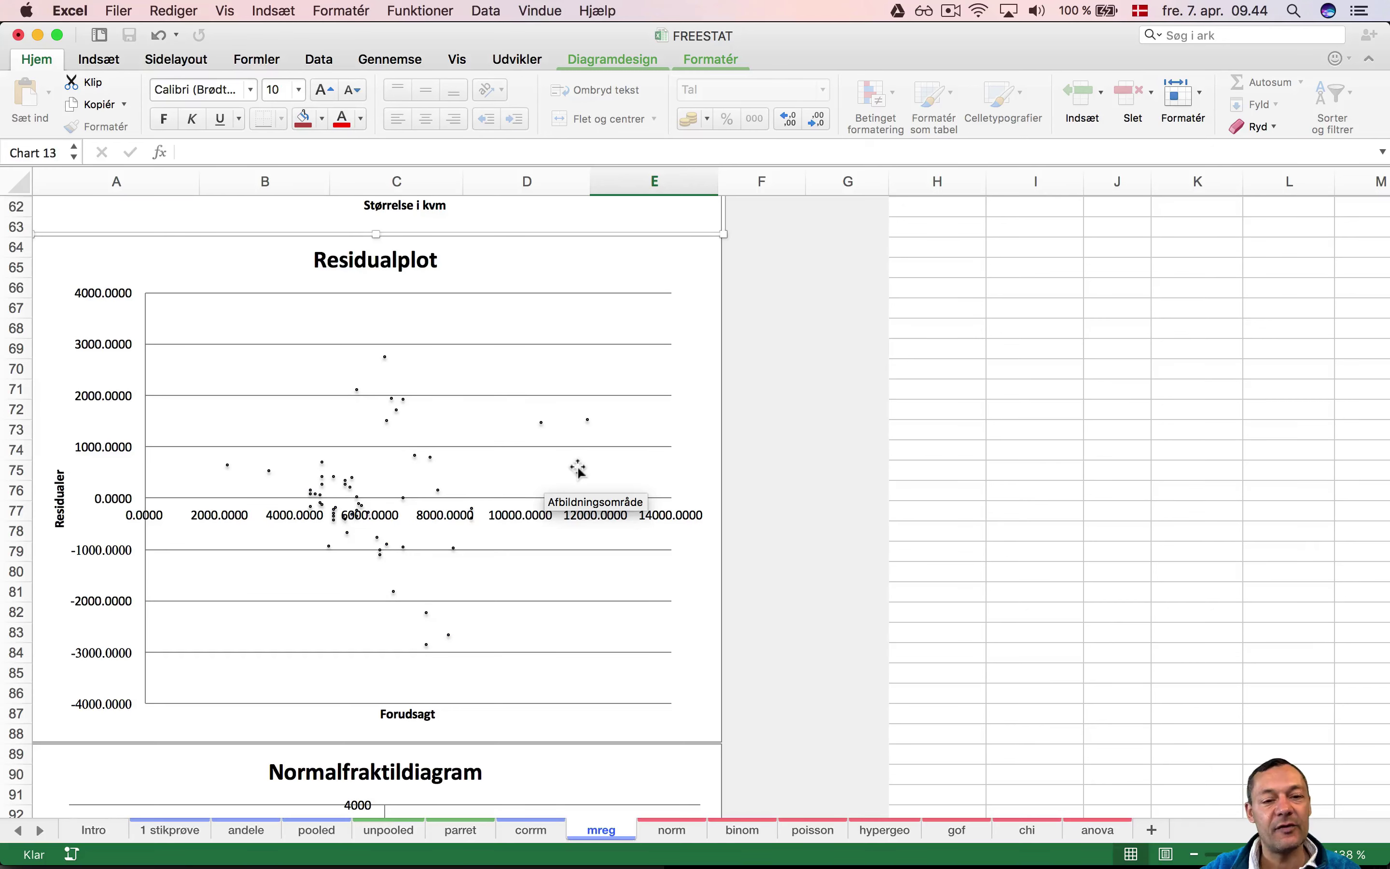
left_click(579, 469)
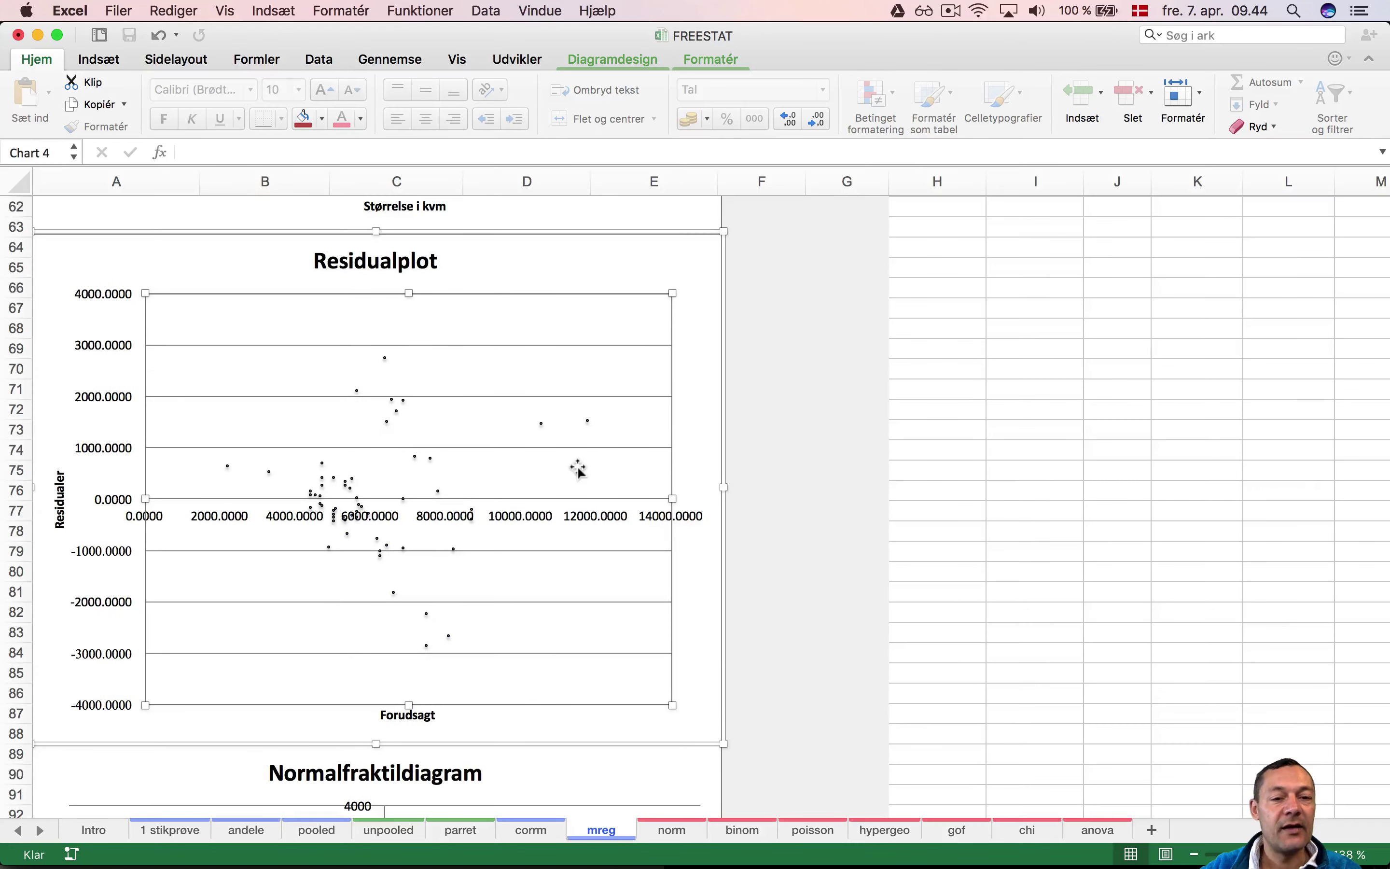
Examine the Normalfraktildiagram below the Residualplot for how closely the residuals follow the straight line
scroll(579, 468, "down", 5)
scroll(579, 468, "down", 3)
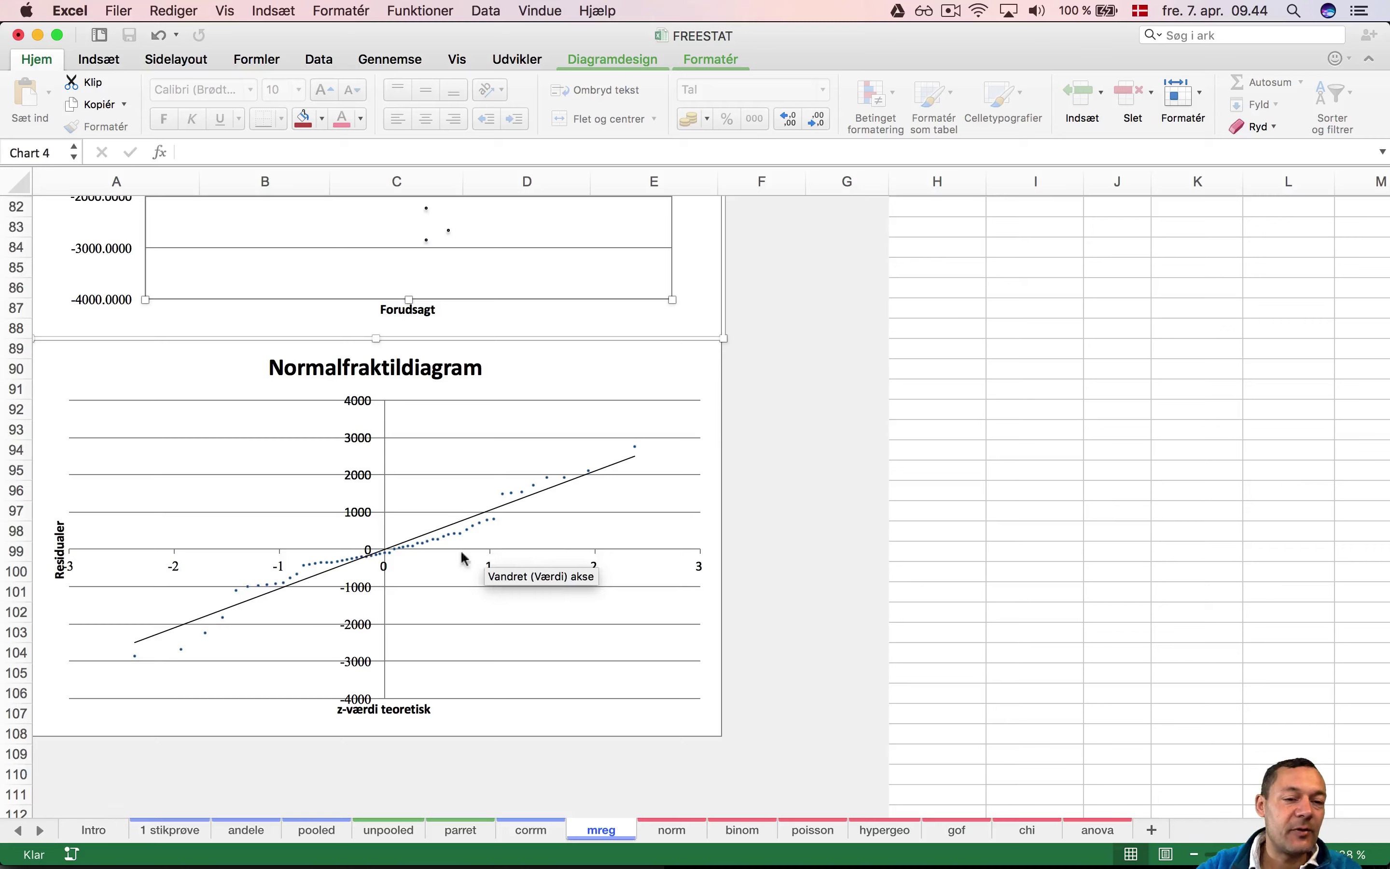
scroll(435, 563, "up", 3)
scroll(434, 561, "down", 1)
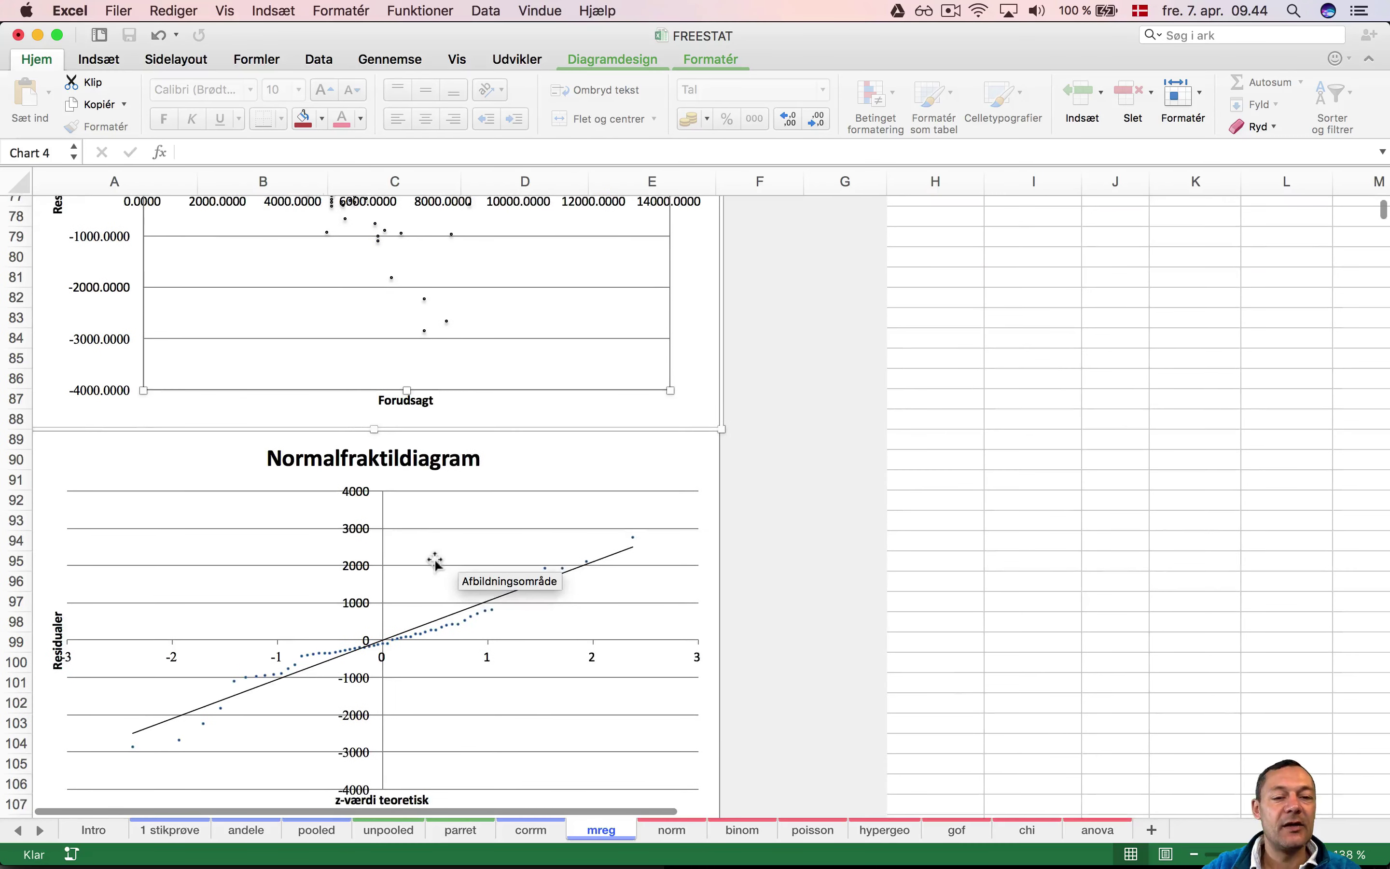
scroll(434, 562, "up", 1)
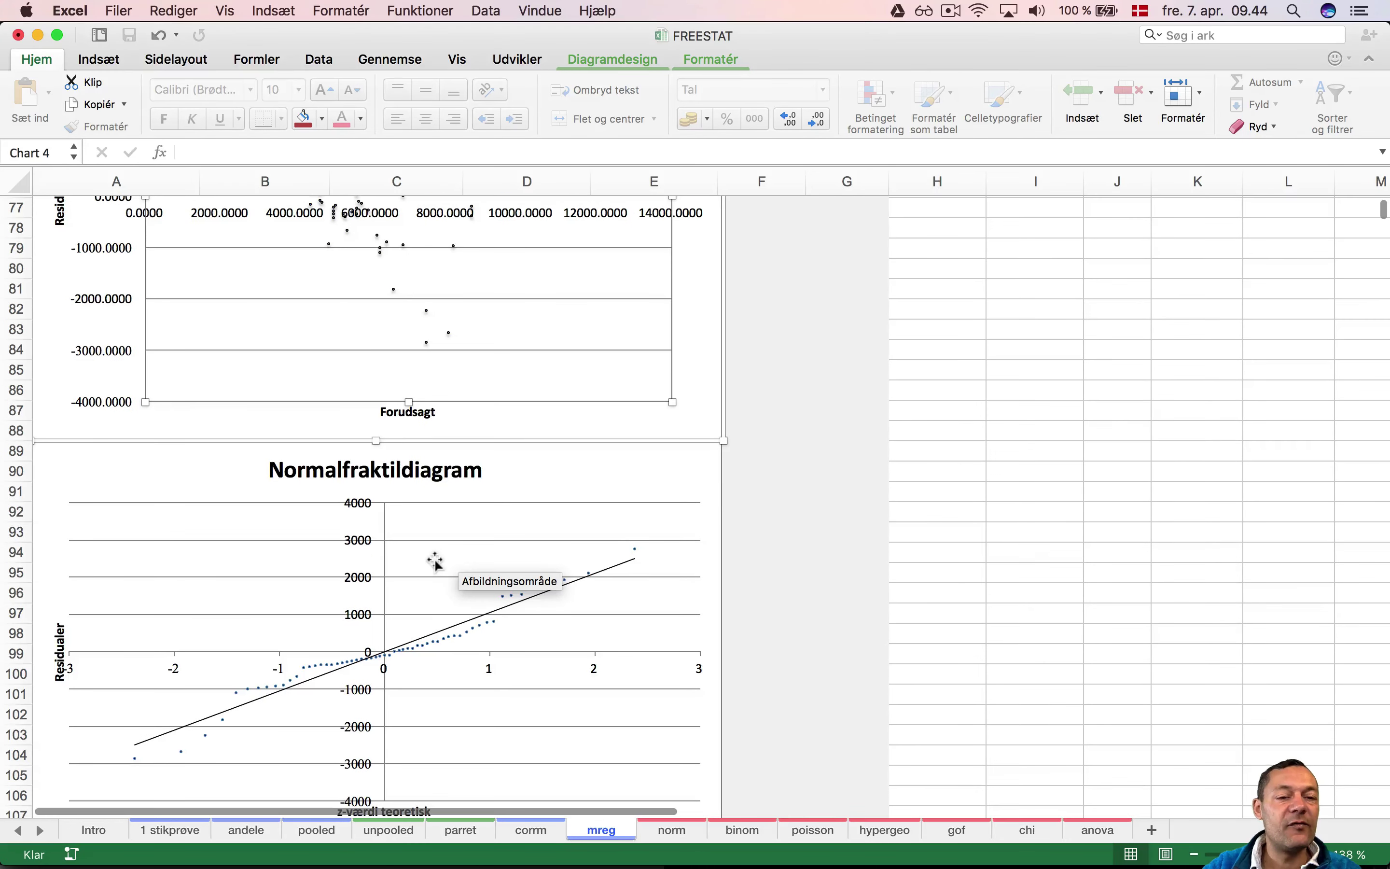
Compare the regression chart and Residualplot with the Normalfraktildiagram, and select the Normalfraktildiagram's plot area
scroll(434, 561, "up", 10)
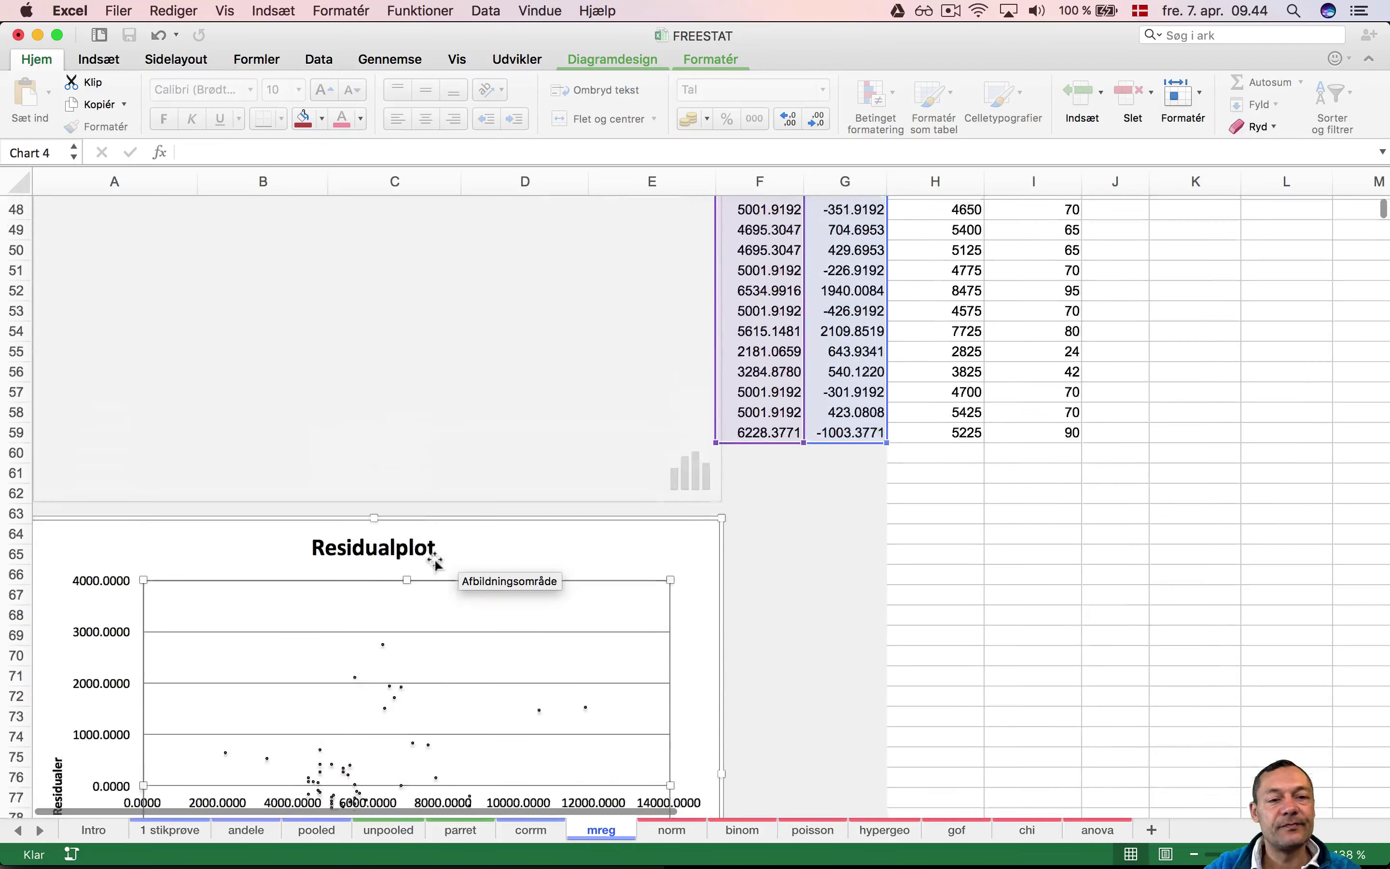
scroll(435, 562, "up", 5)
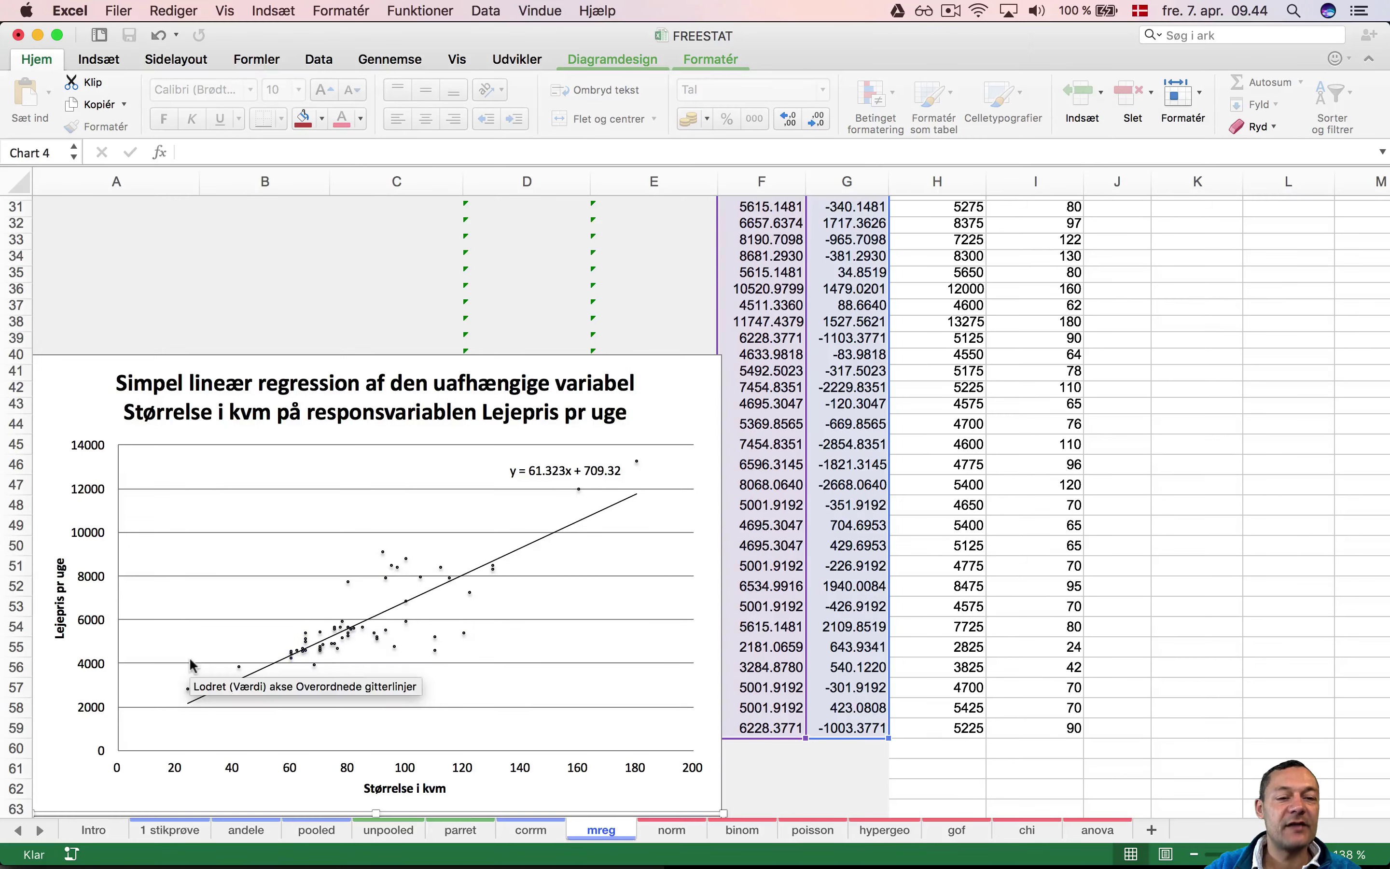
scroll(529, 540, "down", 10)
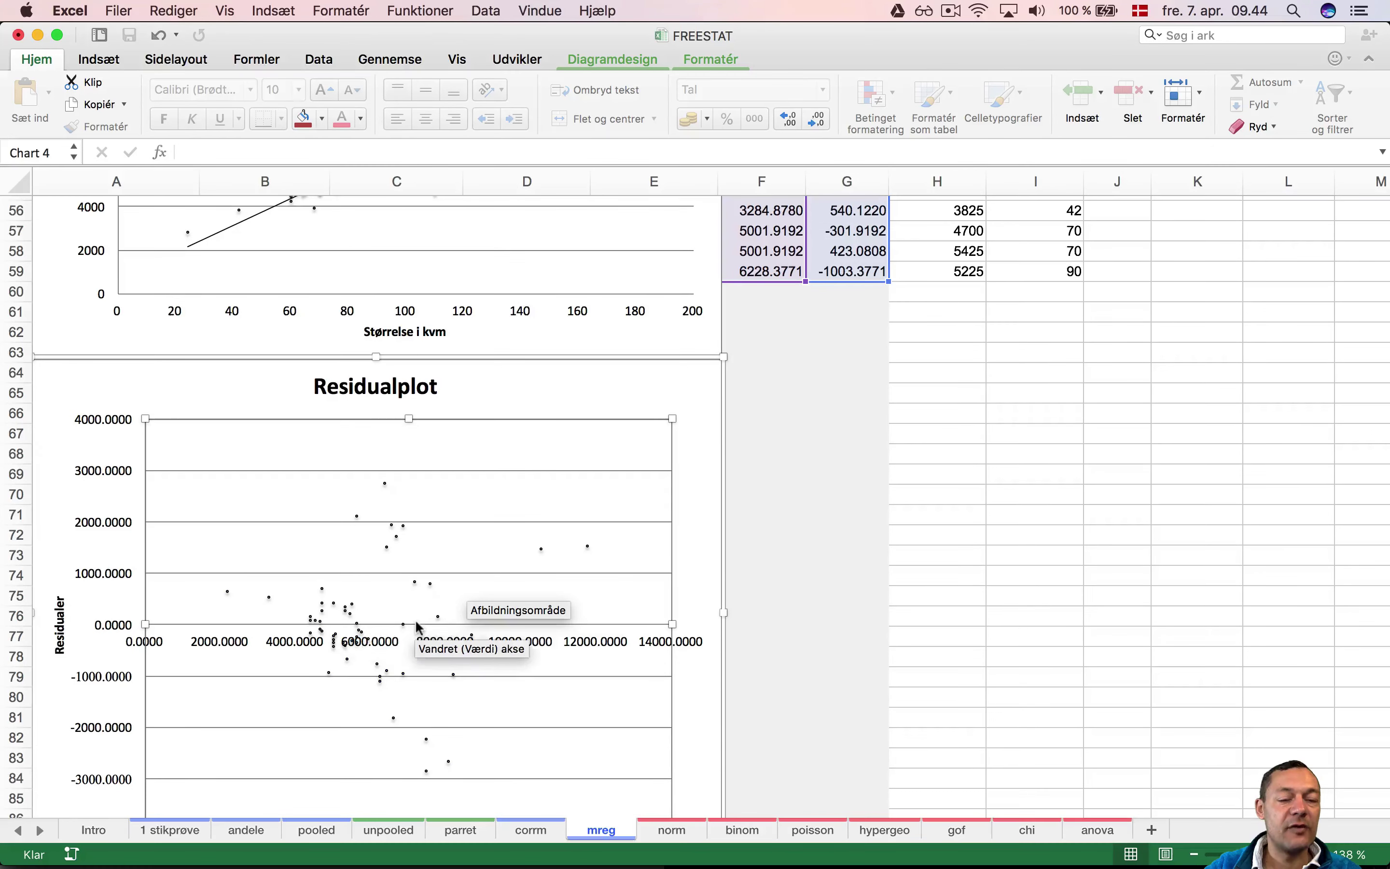
scroll(416, 623, "down", 8)
scroll(416, 622, "down", 2)
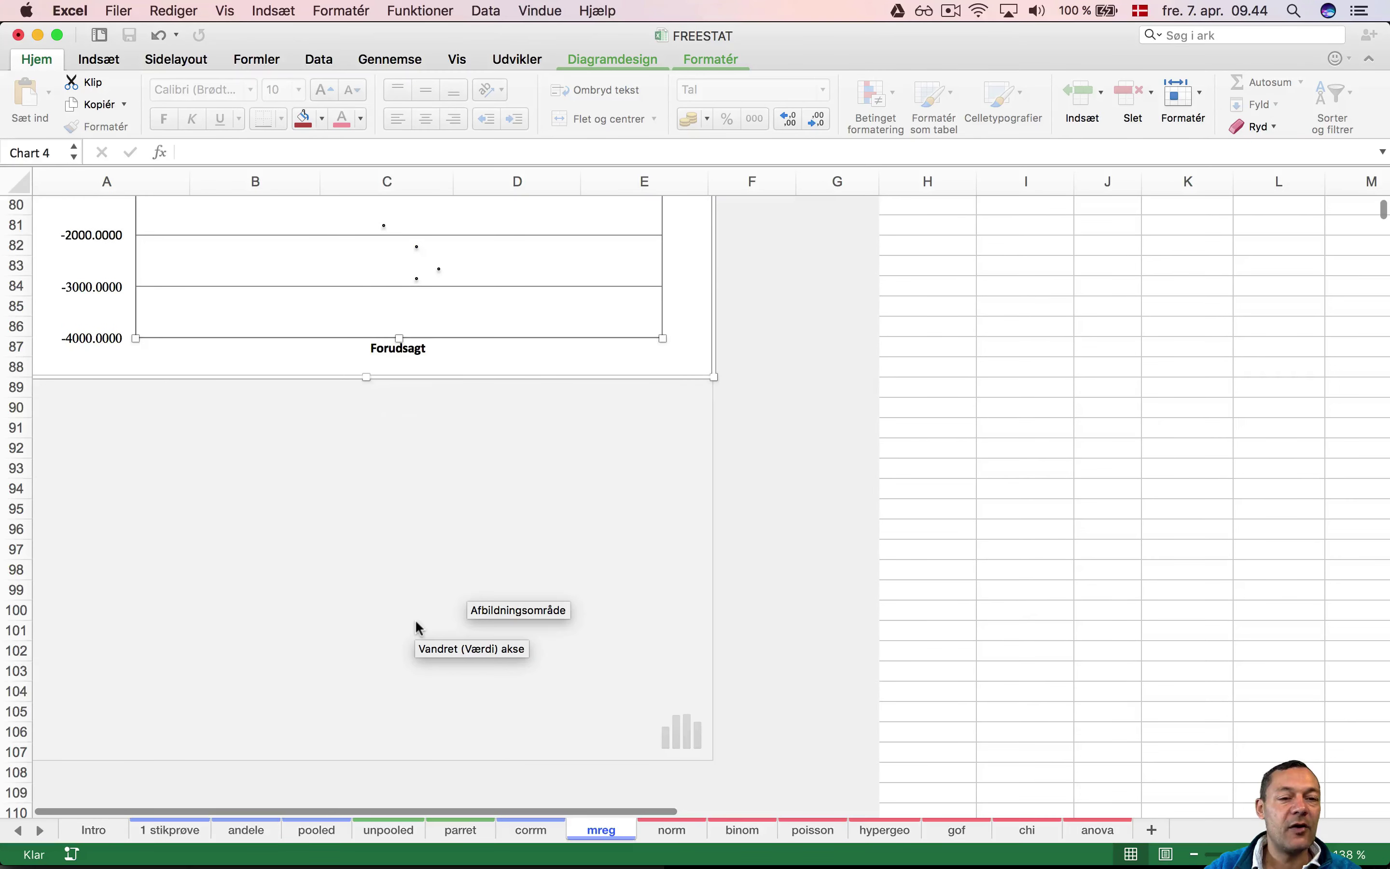
scroll(416, 623, "down", 1)
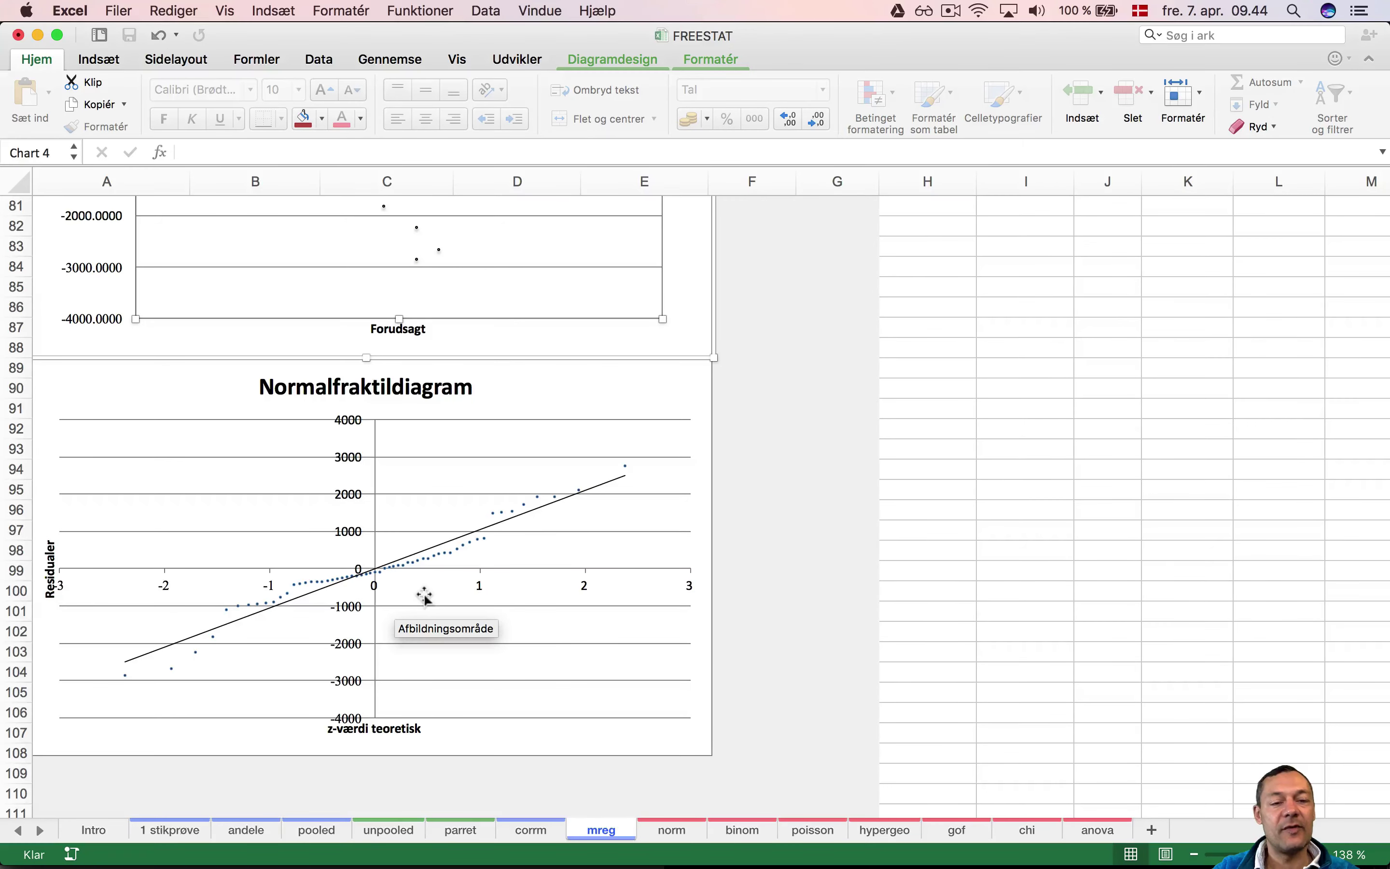
left_click(424, 596)
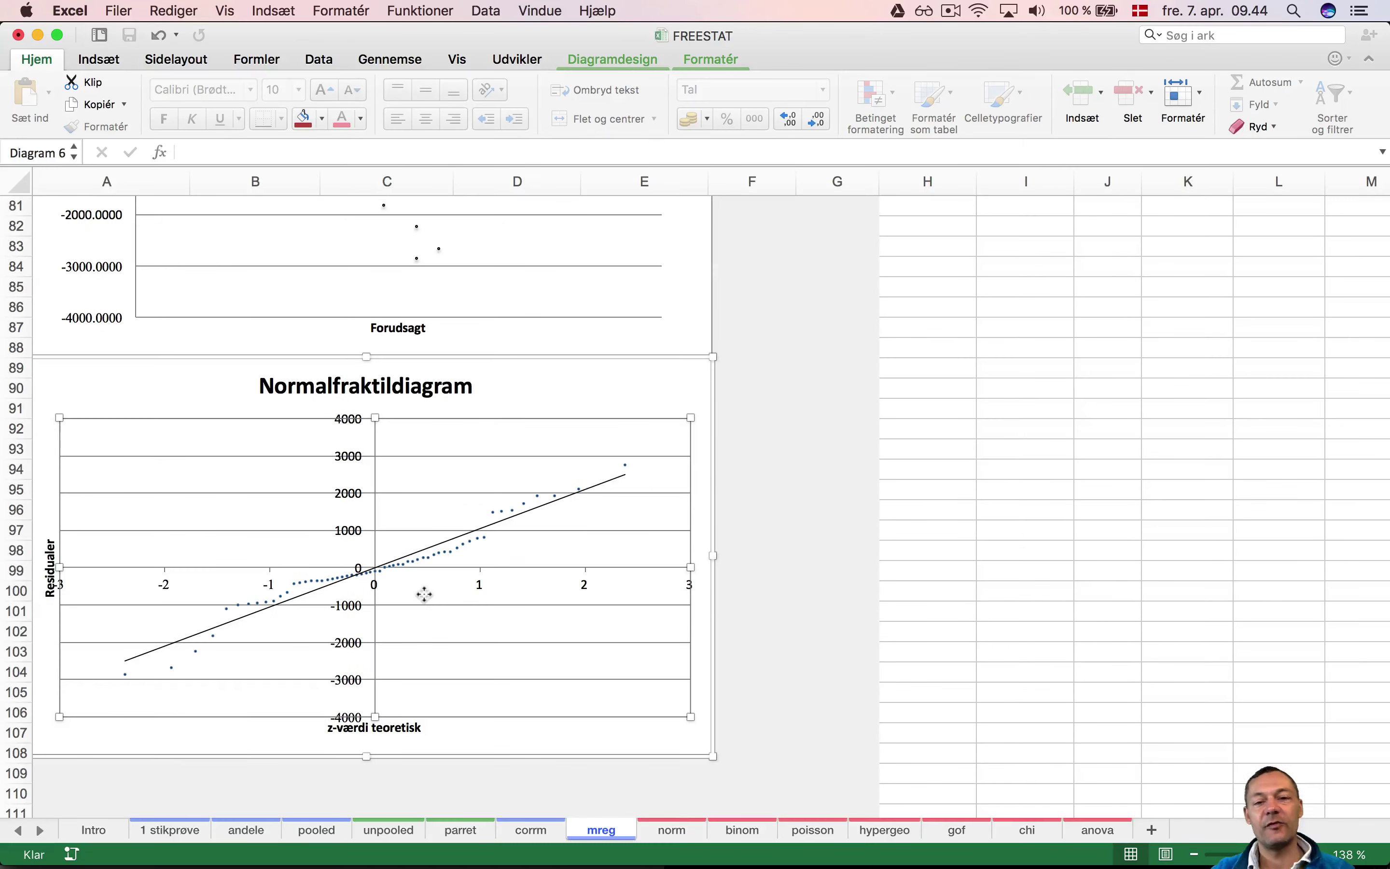